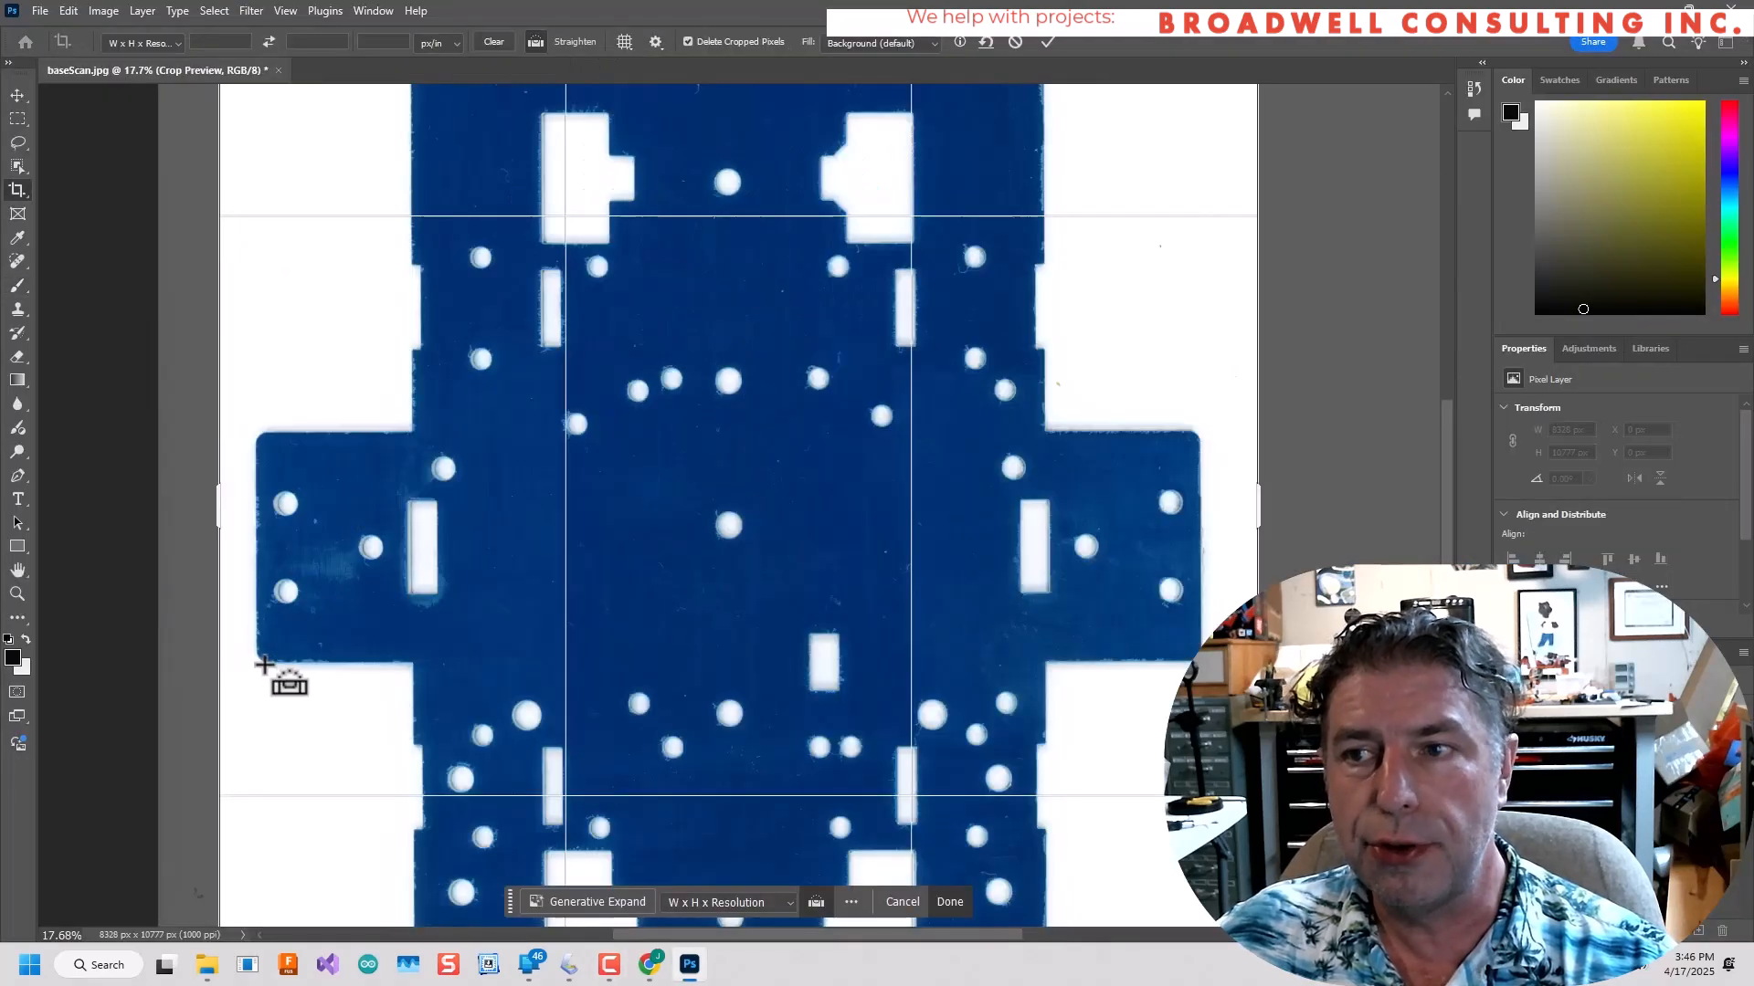
Crop the scanned image around the blue base plate to 6416 × 10758 px.
left_click_drag(264, 665, 1194, 662)
key("Return")
scroll(909, 482, "down", 4, "alt")
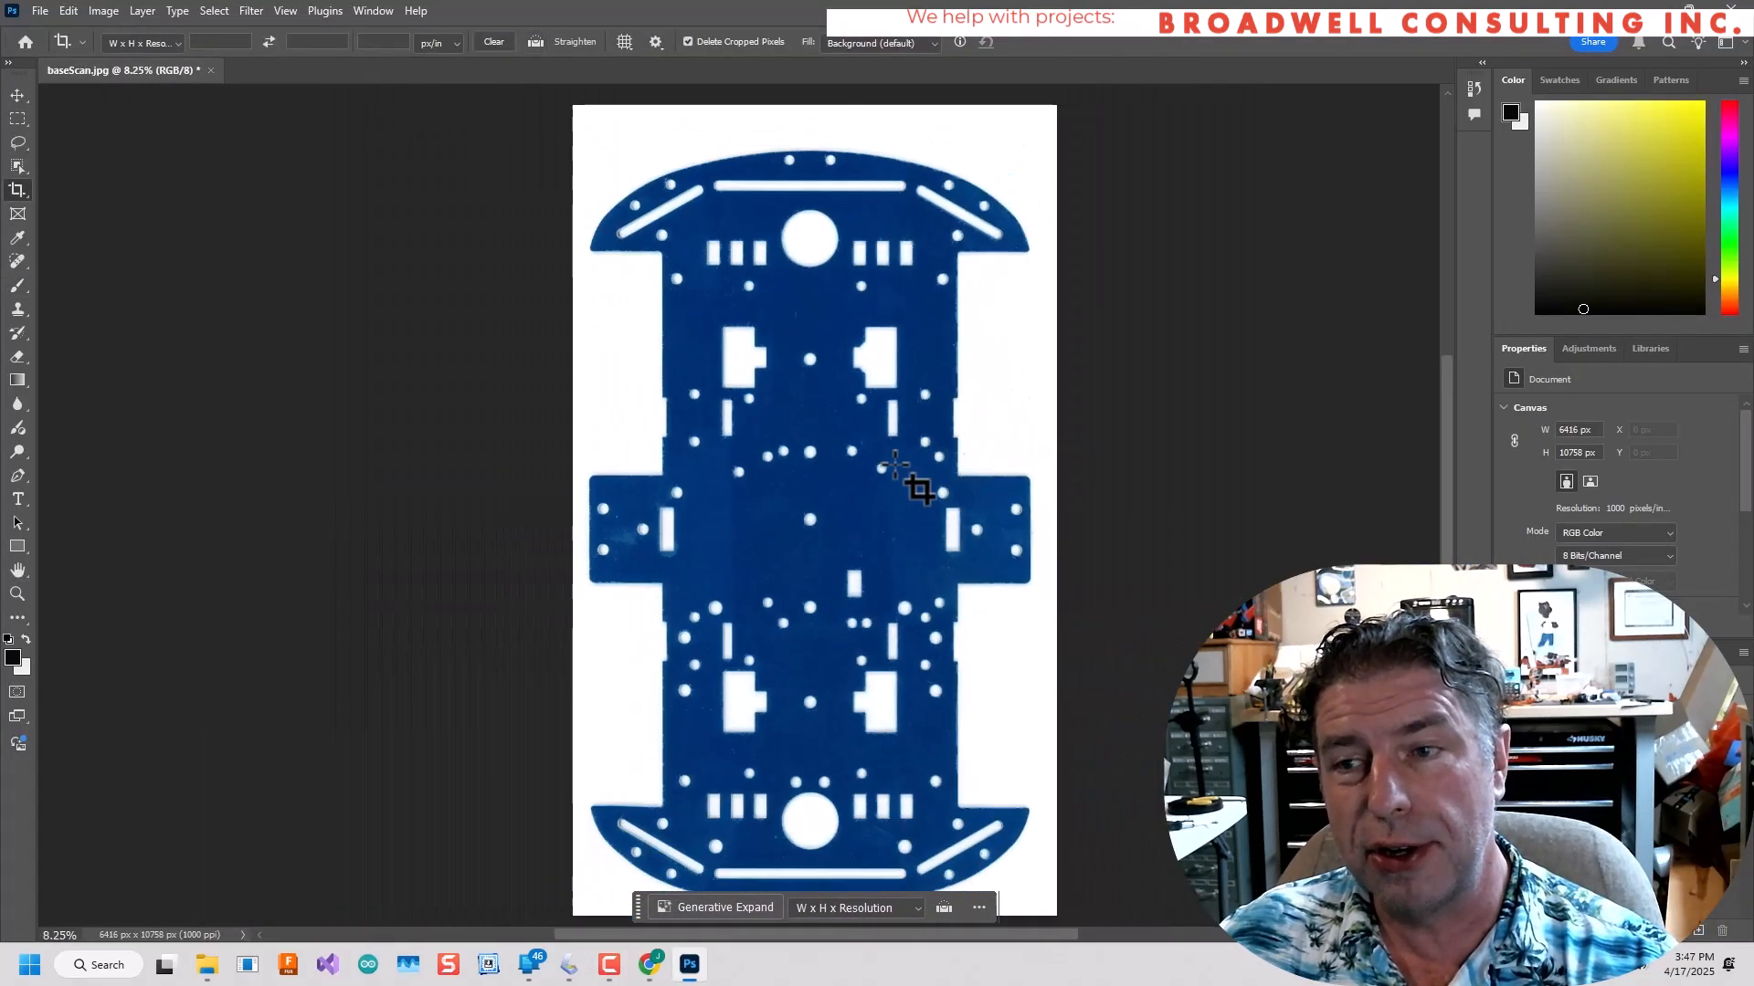
Apply a Threshold adjustment to turn the scanned plate into a pure black-and-white silhouette.
left_click(104, 12)
mouse_move(137, 61)
left_click(398, 306)
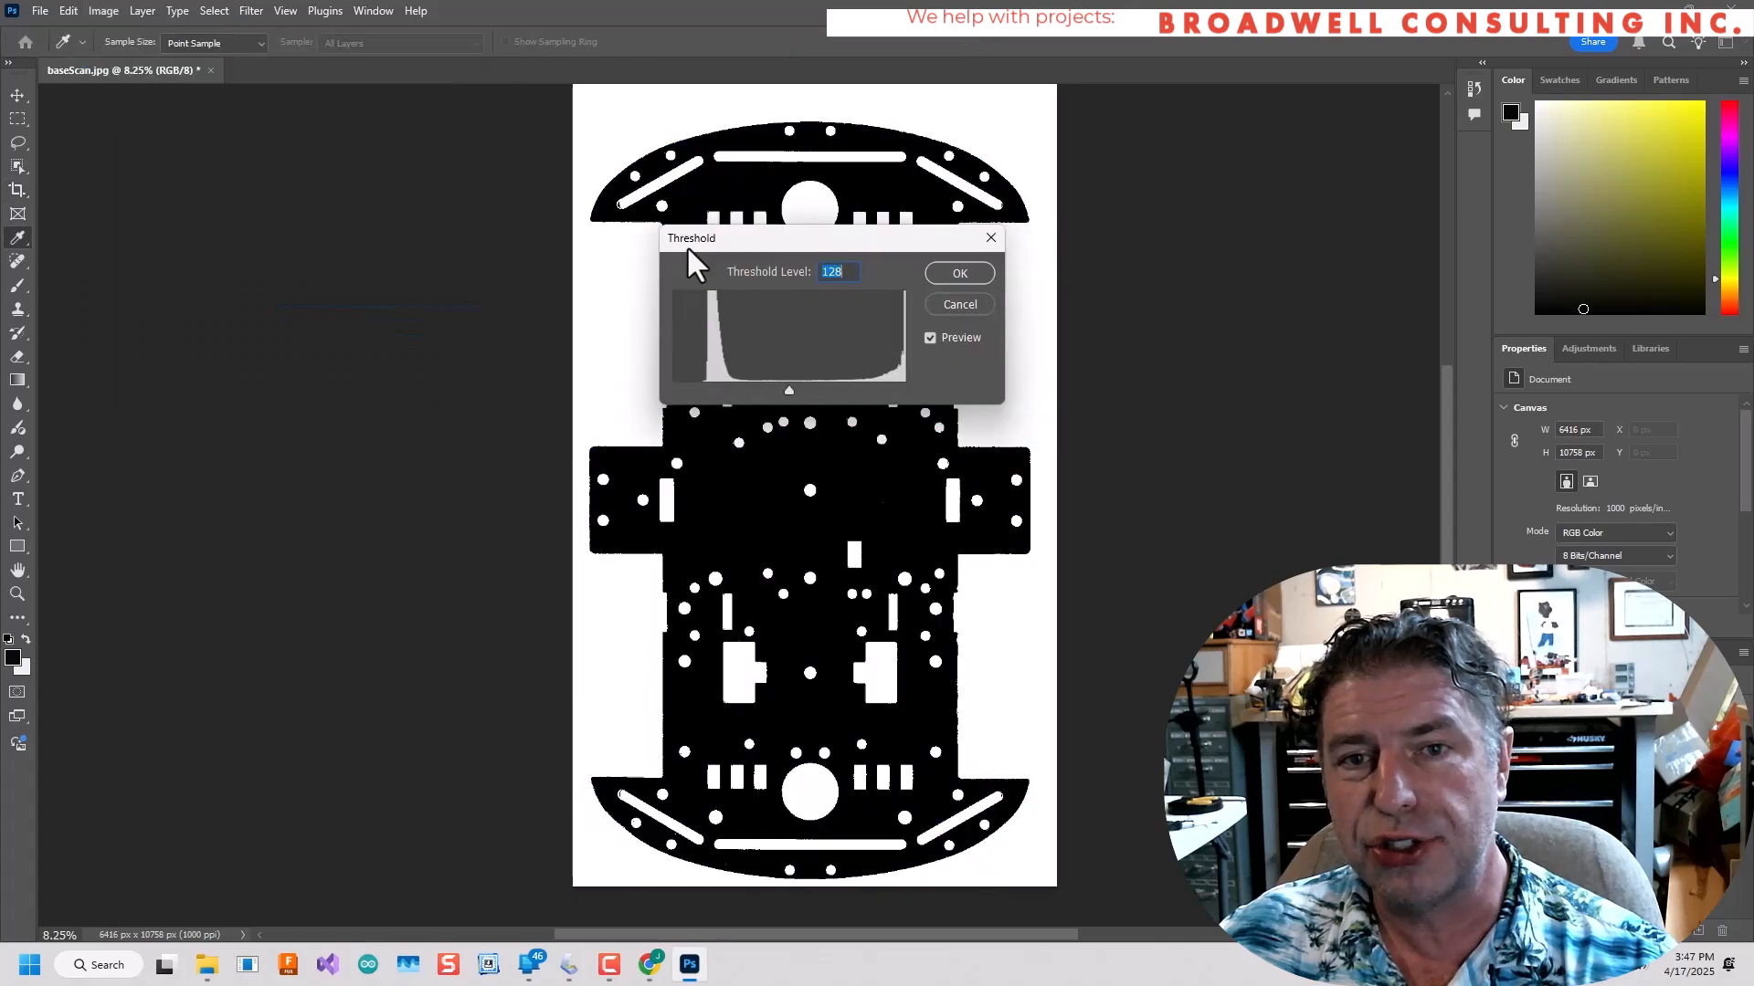
left_click_drag(687, 240, 147, 228)
left_click_drag(261, 376, 327, 394)
left_click(414, 258)
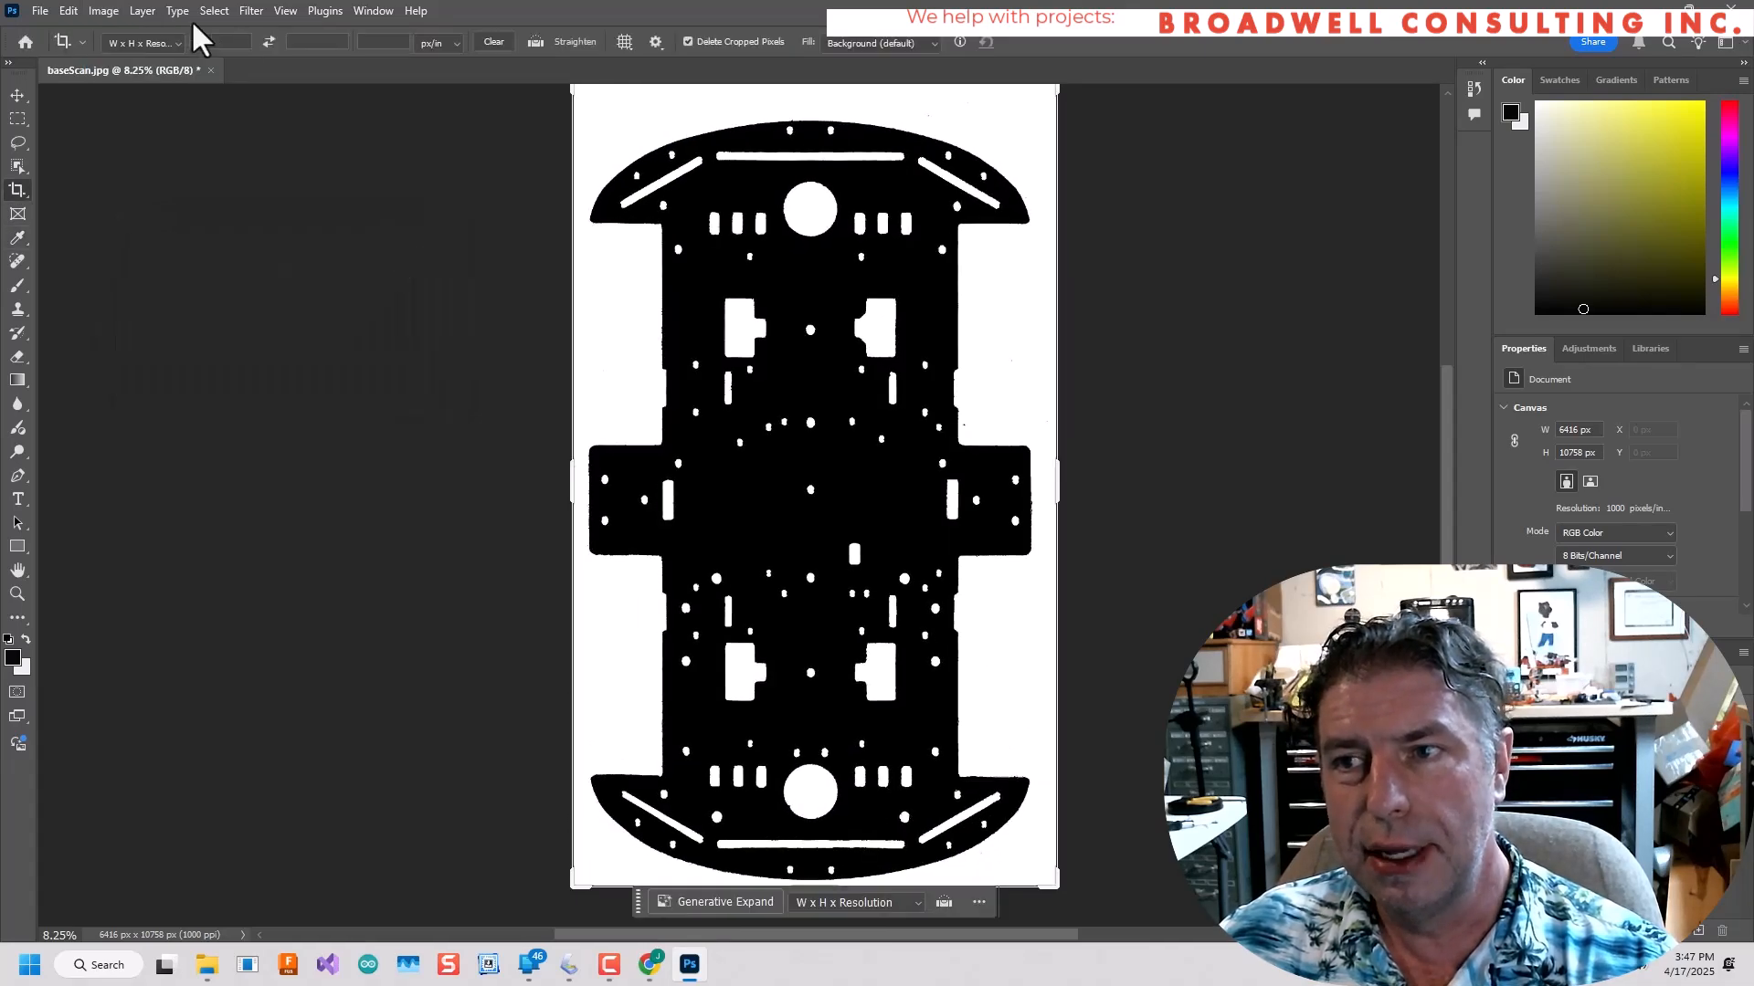
Apply the Dust & Scratches filter to the silhouette with a radius of 8 pixels and threshold 0.
left_click(103, 11)
mouse_move(380, 289)
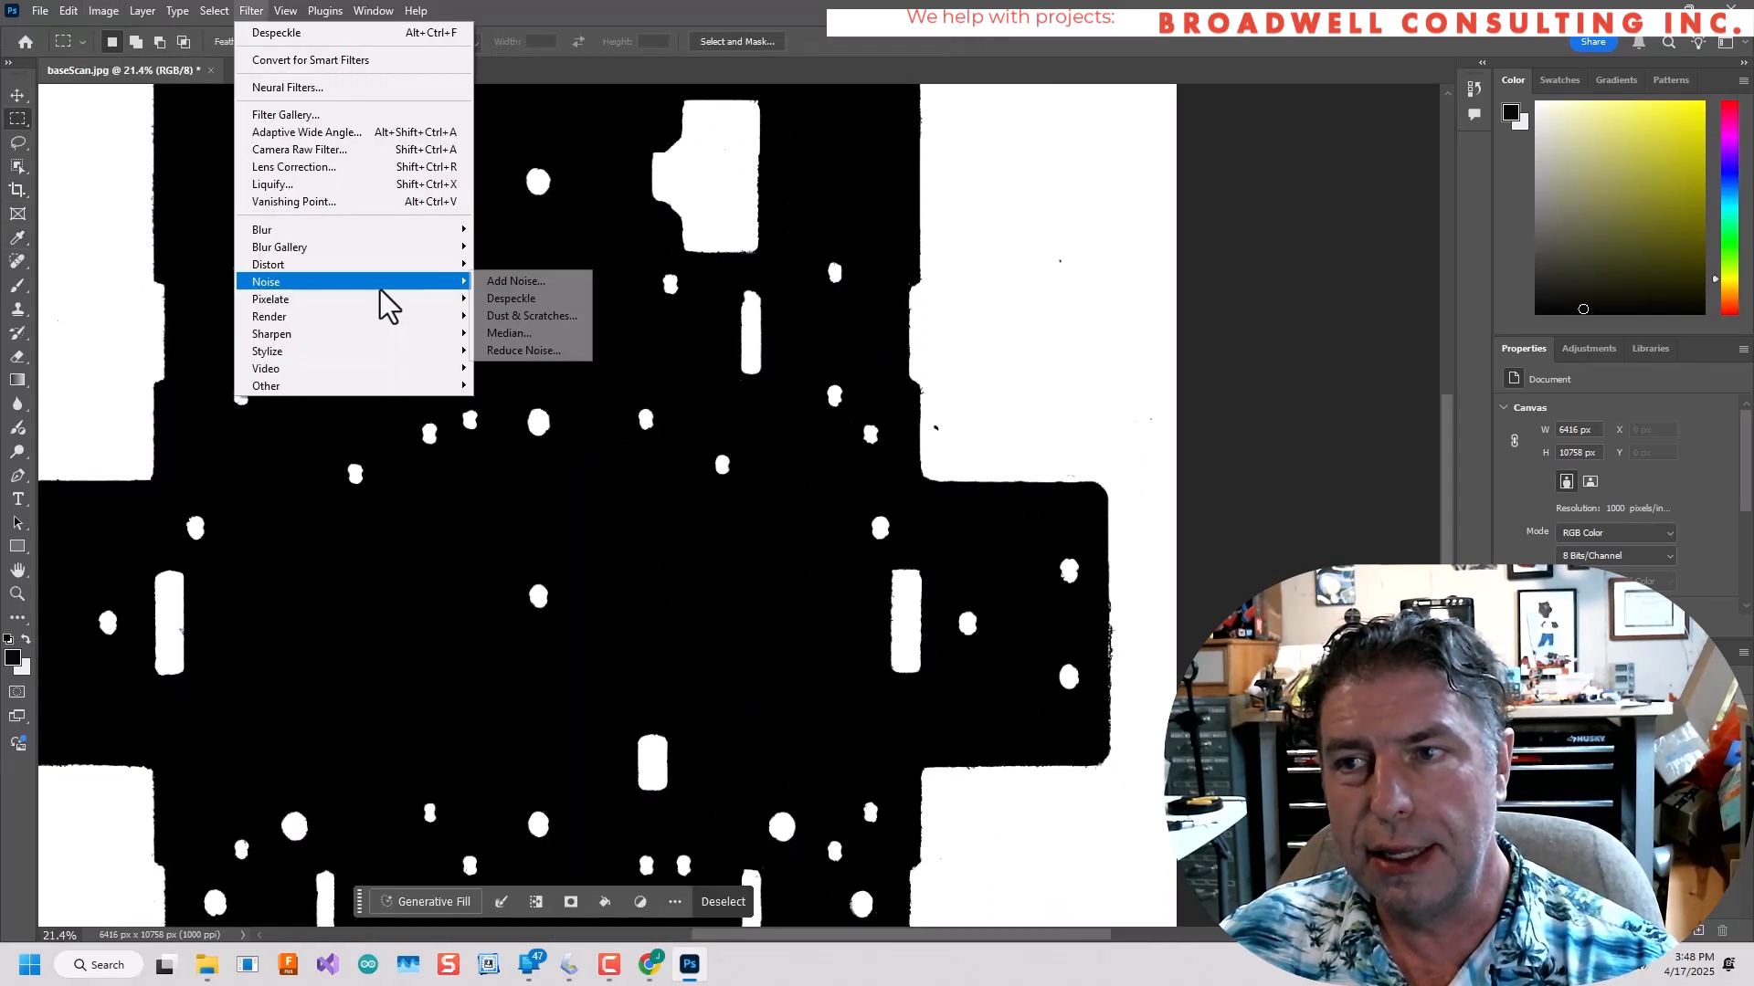
left_click(519, 318)
left_click_drag(862, 176, 1270, 161)
key("Up")
left_click_drag(1172, 448, 1197, 448)
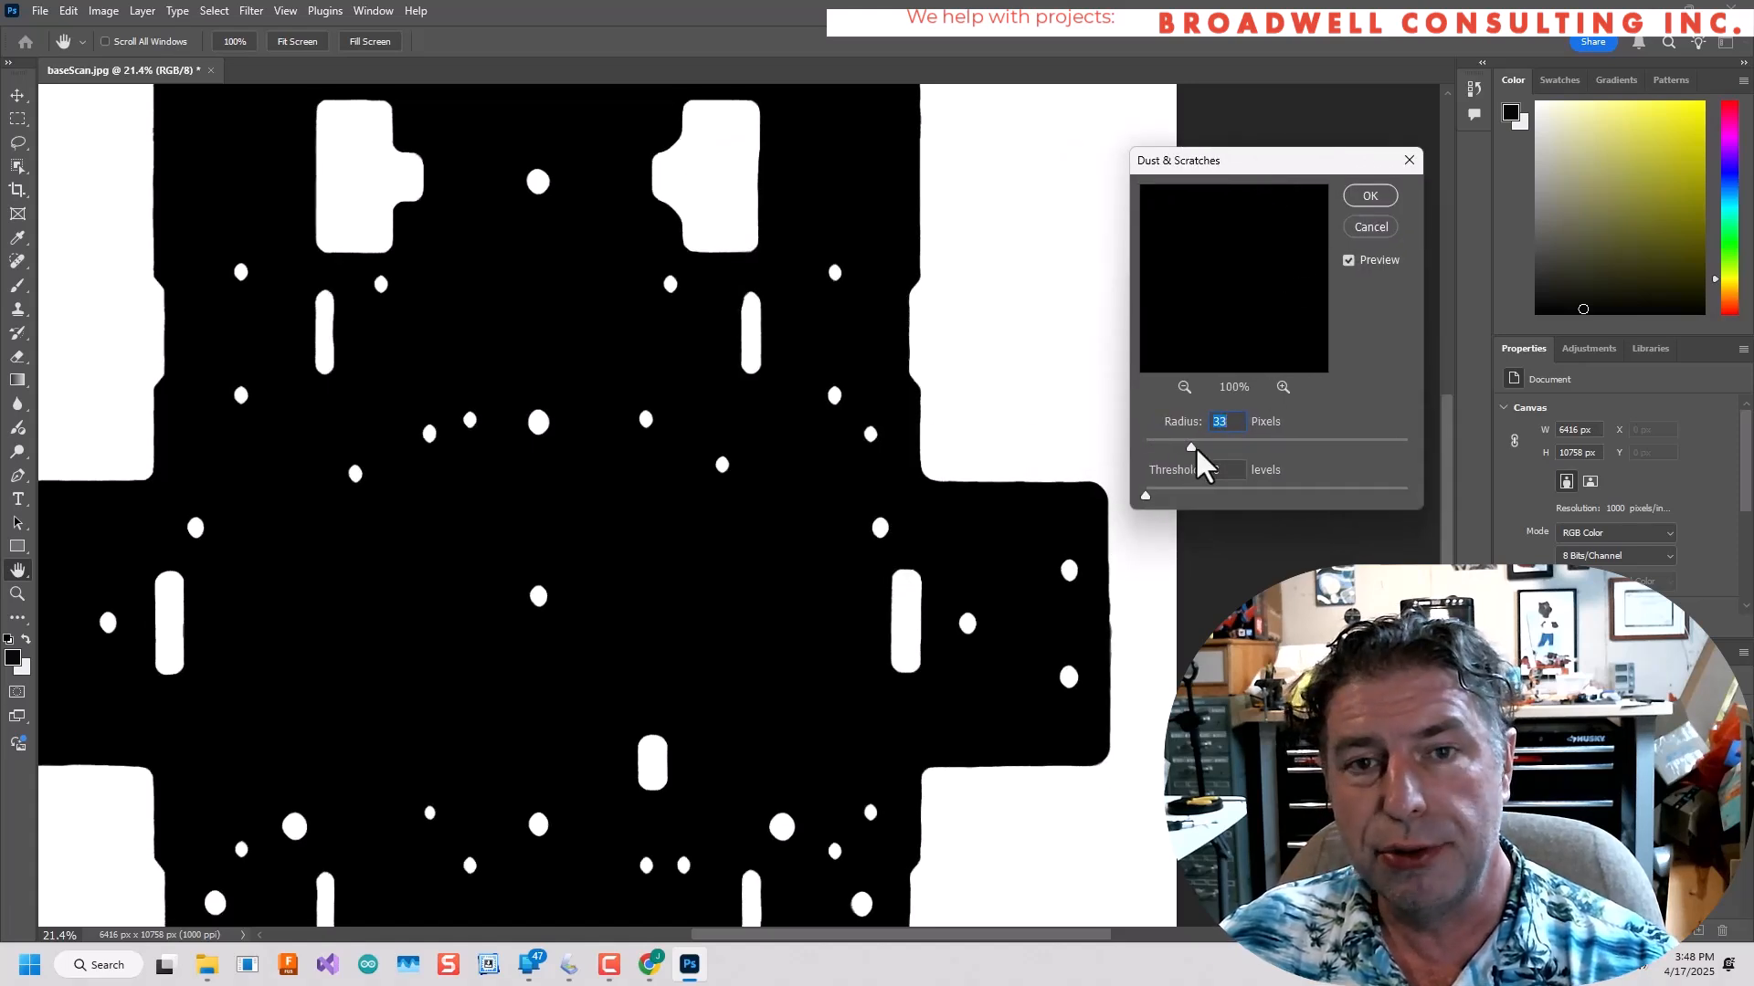
left_click_drag(1417, 456, 1414, 457)
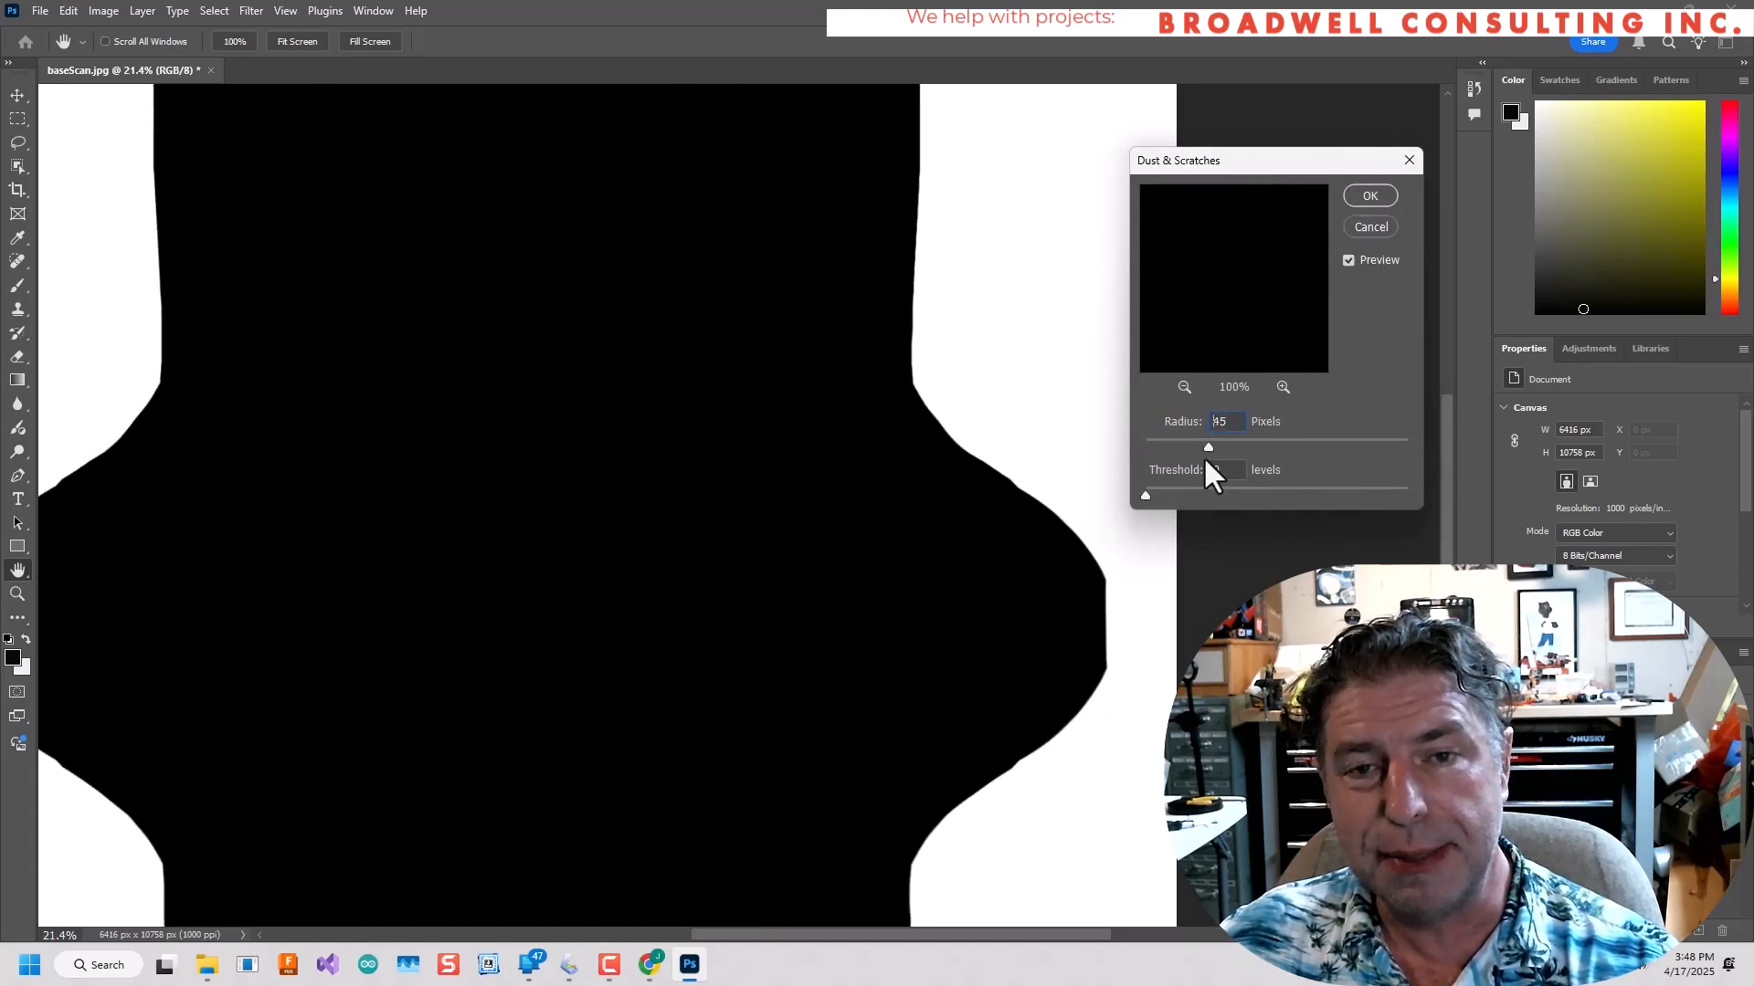
left_click_drag(1204, 461, 1146, 452)
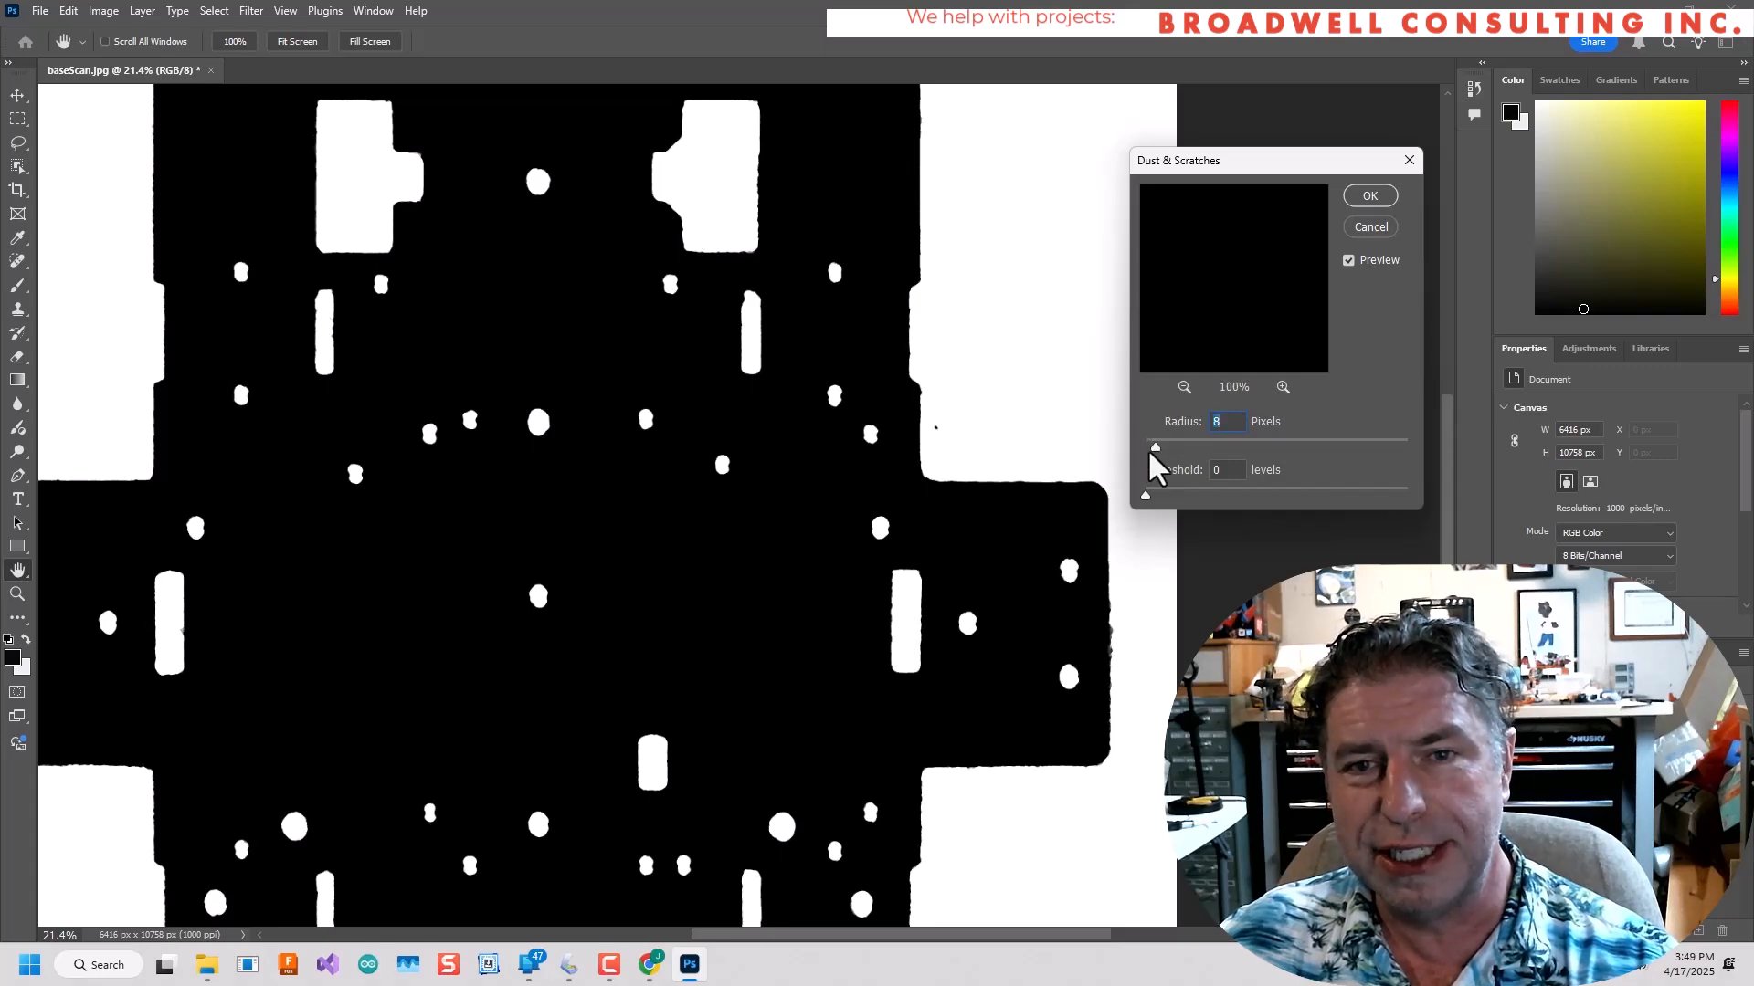
left_click(1372, 193)
Save the cleaned scan as a JPEG in the MecanumRobot folder.
scroll(851, 430, "down", 1)
scroll(851, 429, "down", 6, "alt")
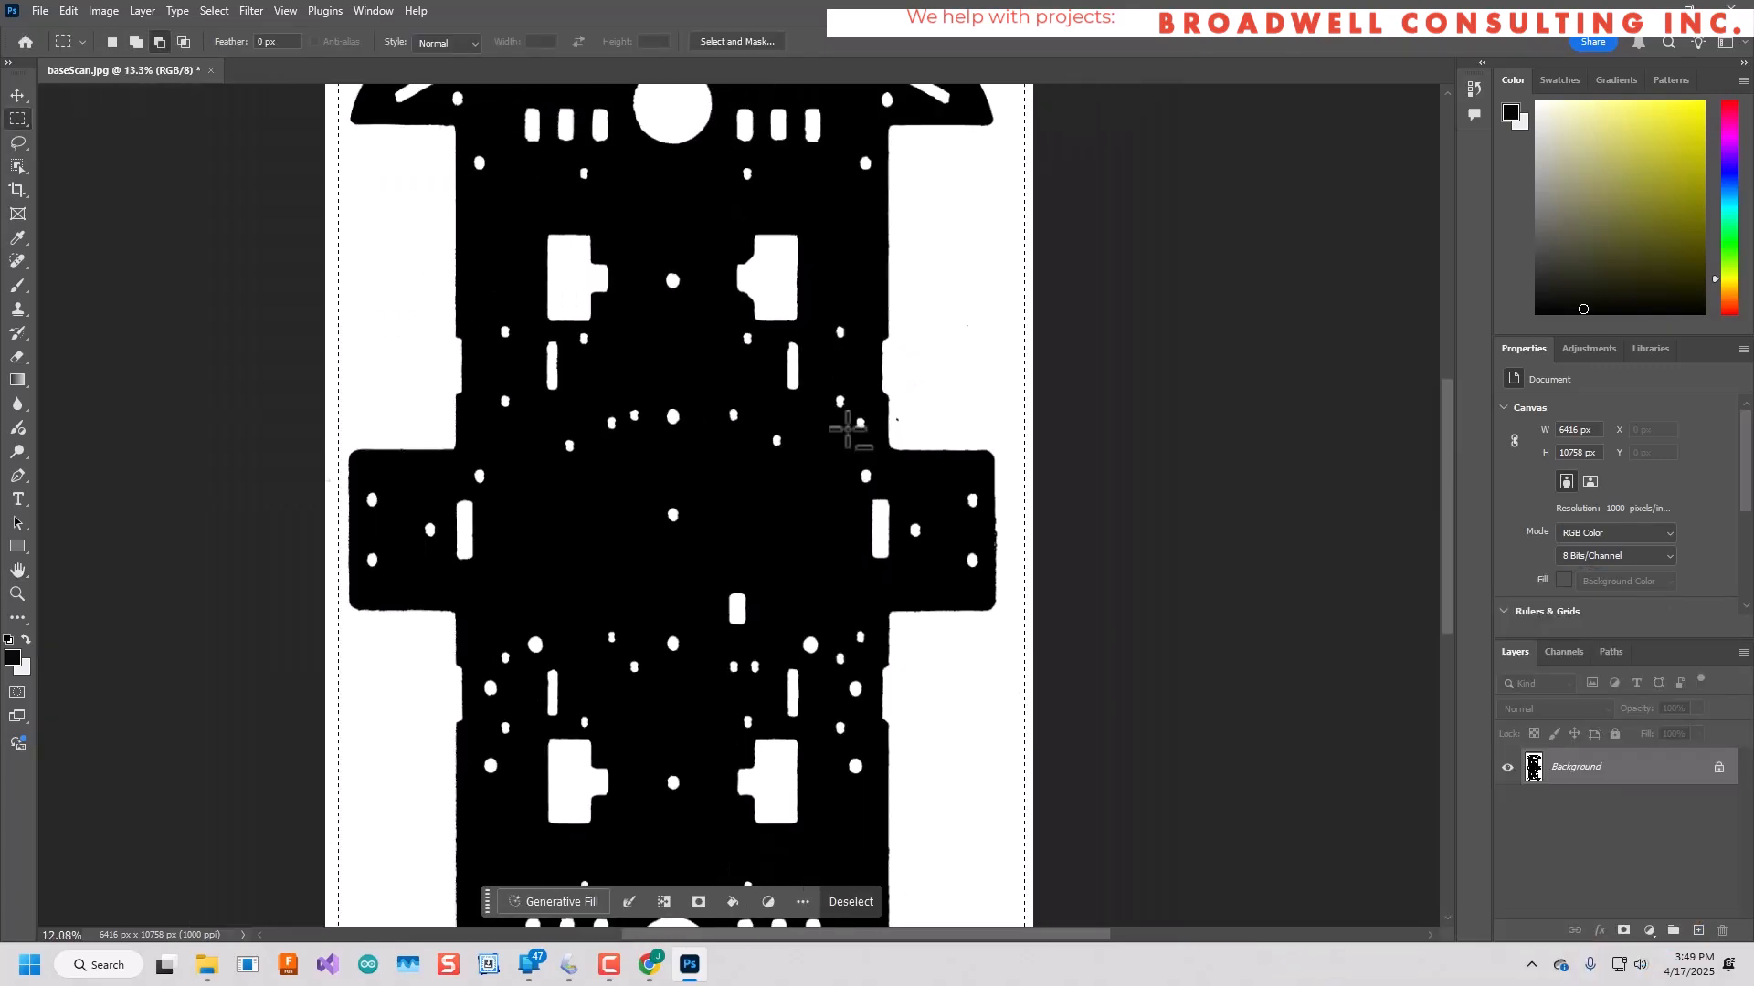
left_click(40, 10)
left_click(63, 245)
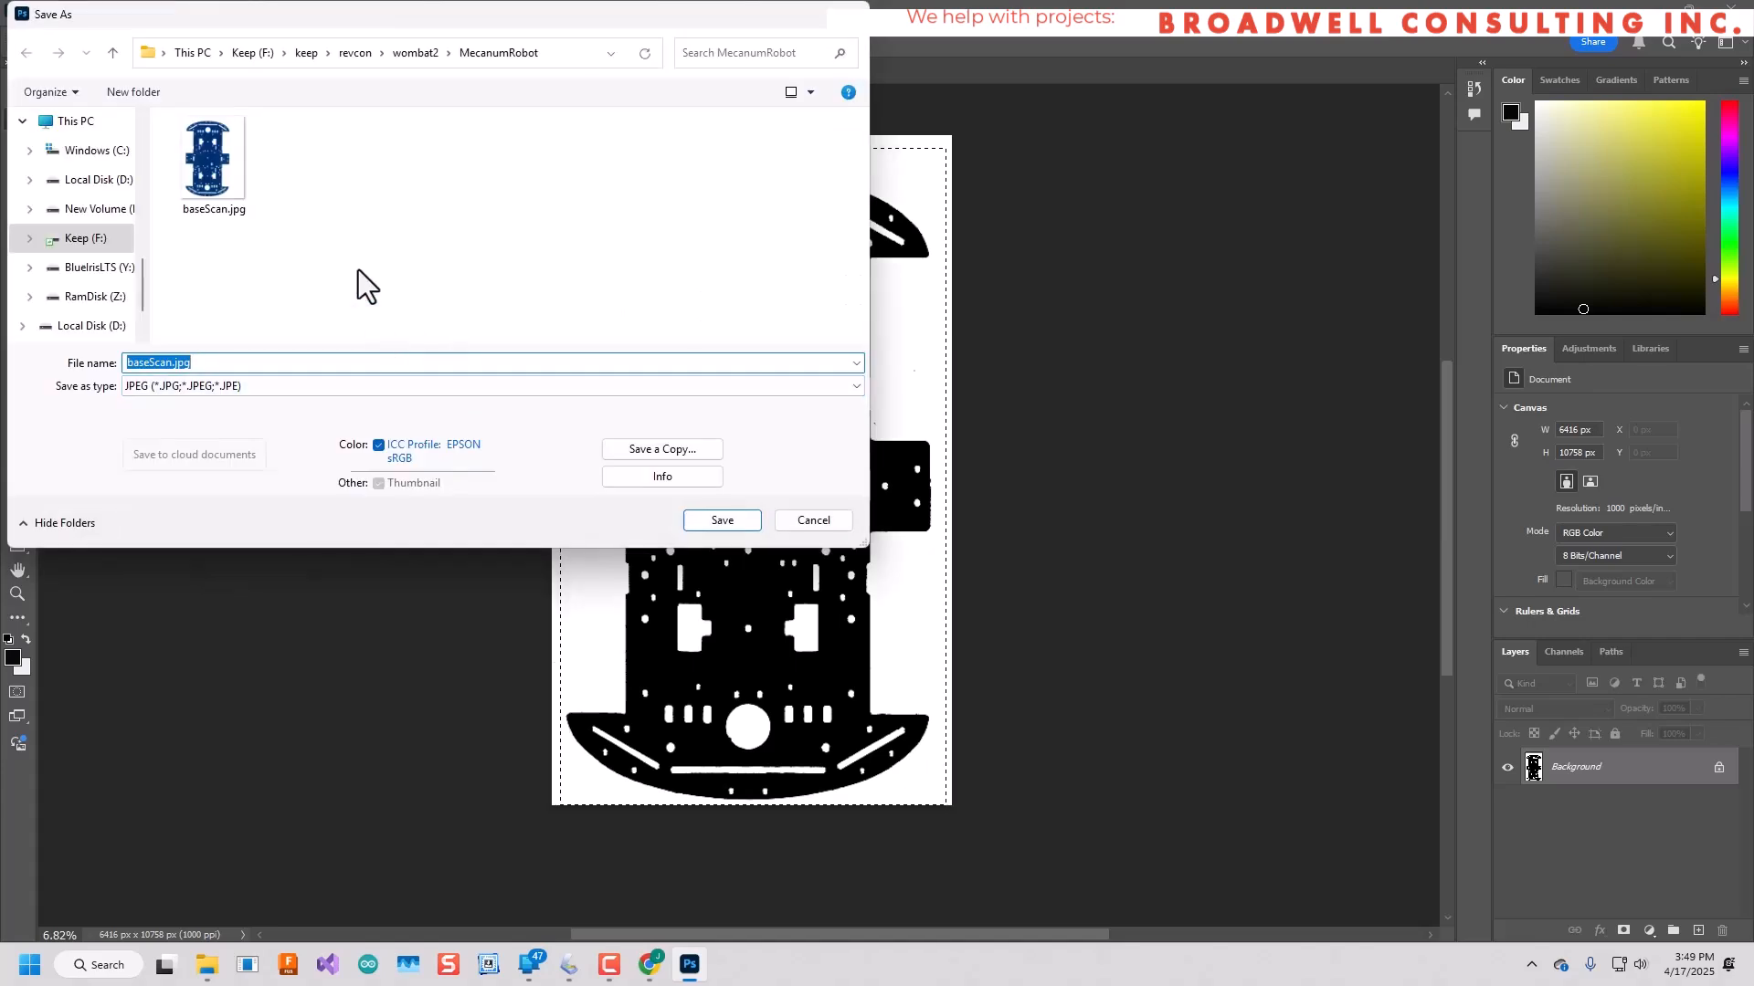
key("Return")
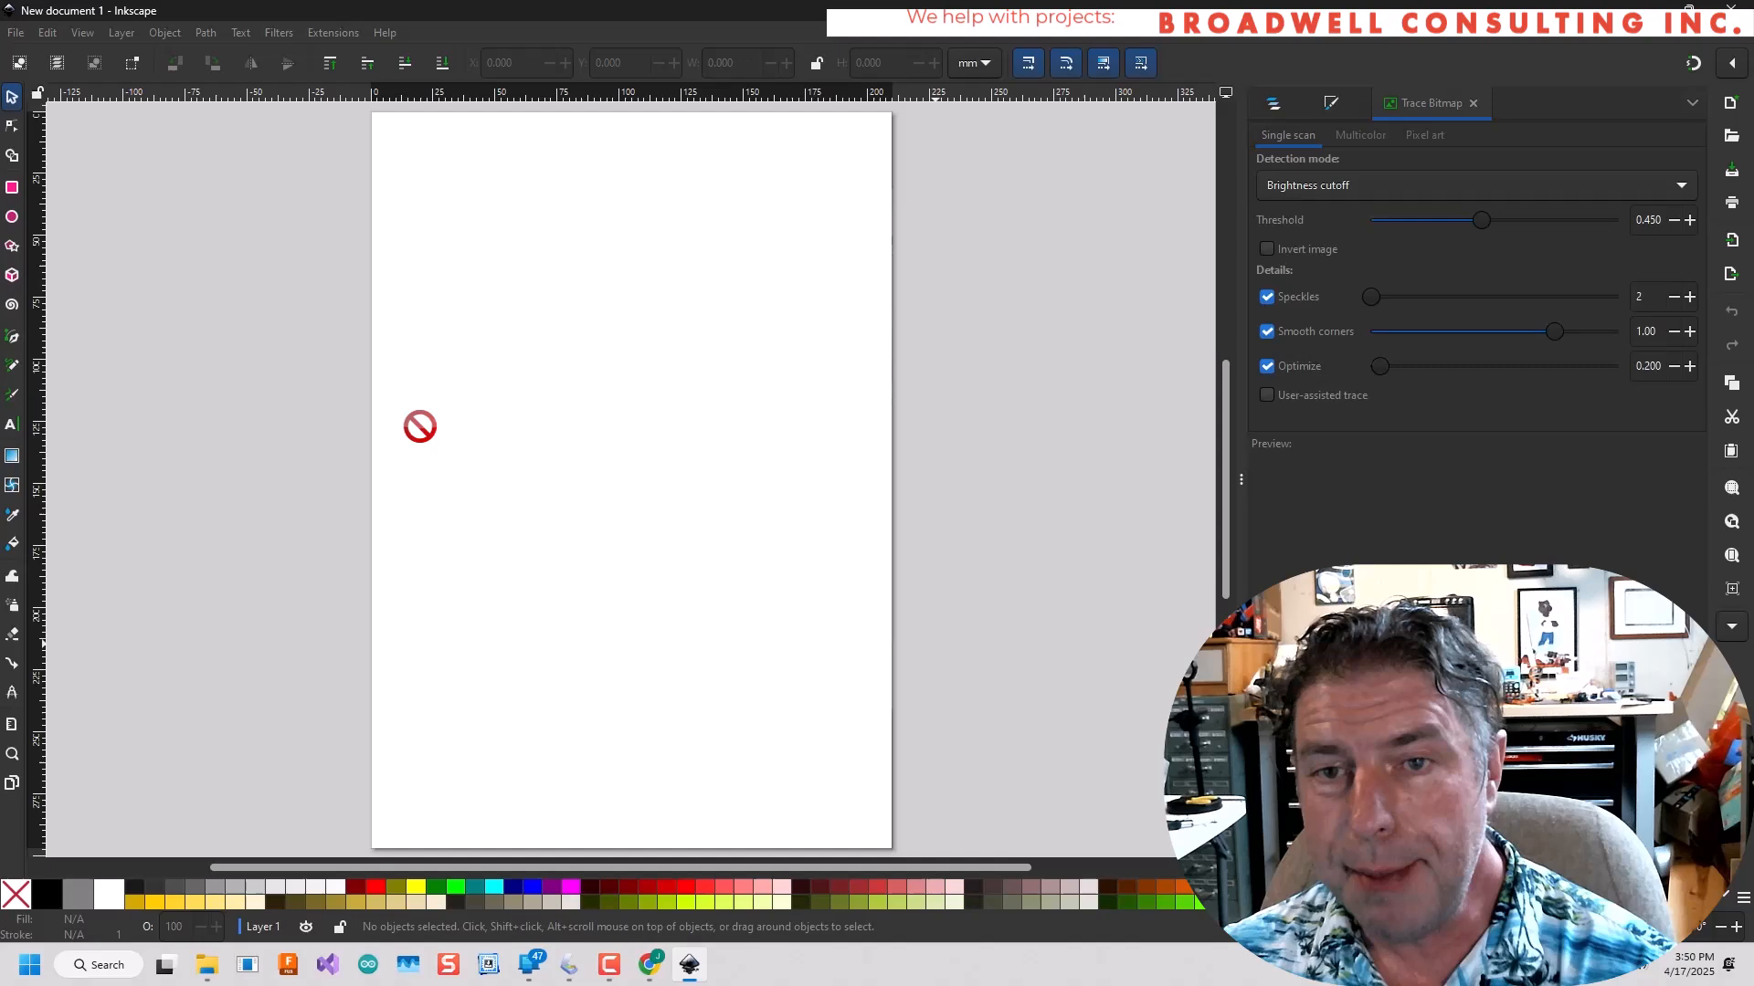
Import the cleaned JPEG as an embedded image into a new Inkscape document and enlarge it to about 159 × 267 mm.
left_click_drag(423, 423, 587, 607)
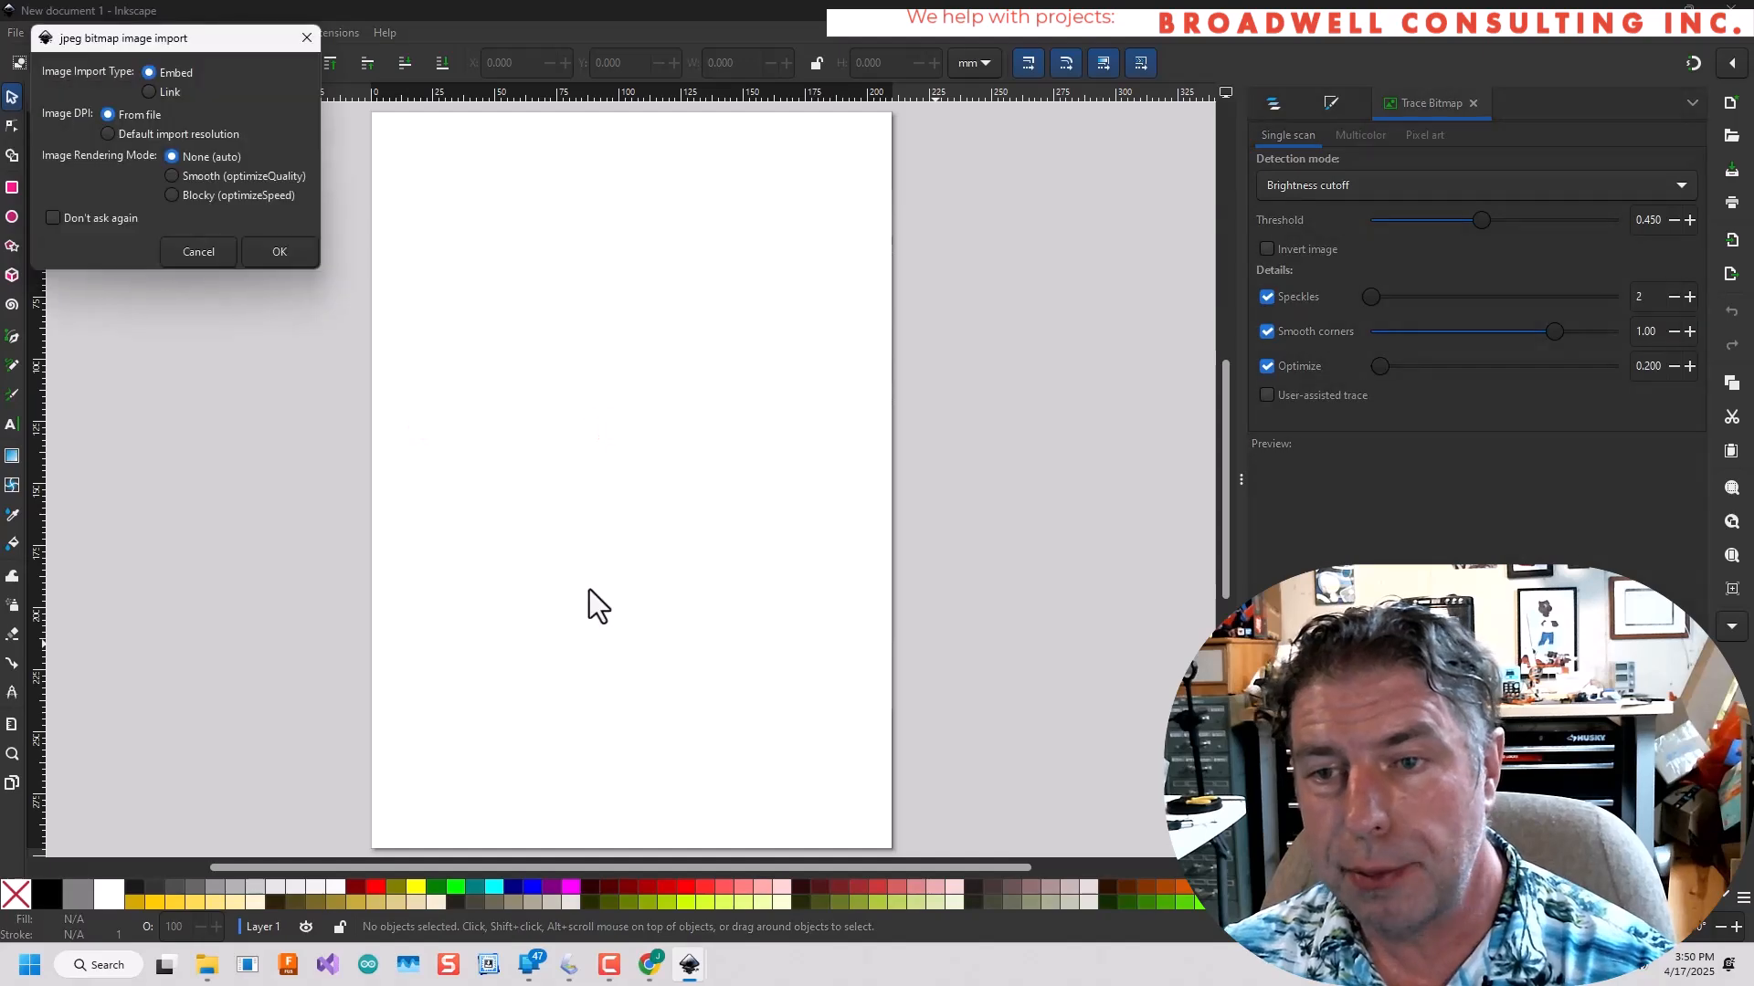
left_click(277, 252)
left_click_drag(728, 465, 577, 303)
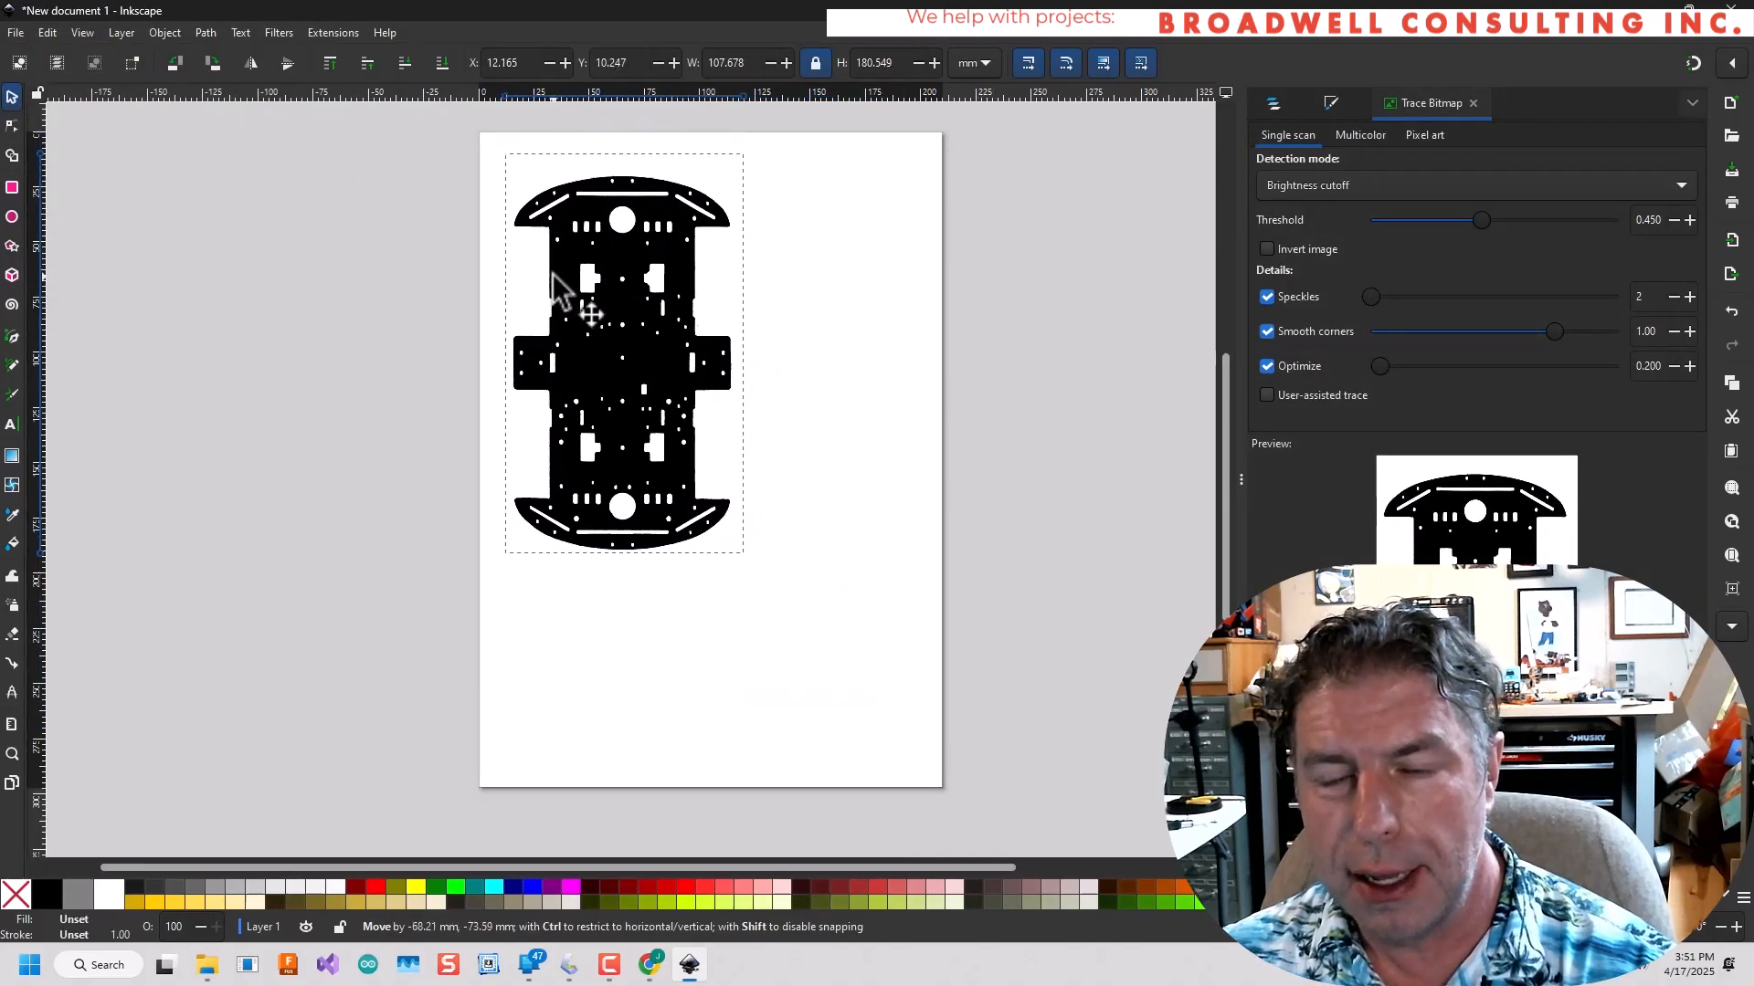
left_click_drag(751, 568, 863, 747)
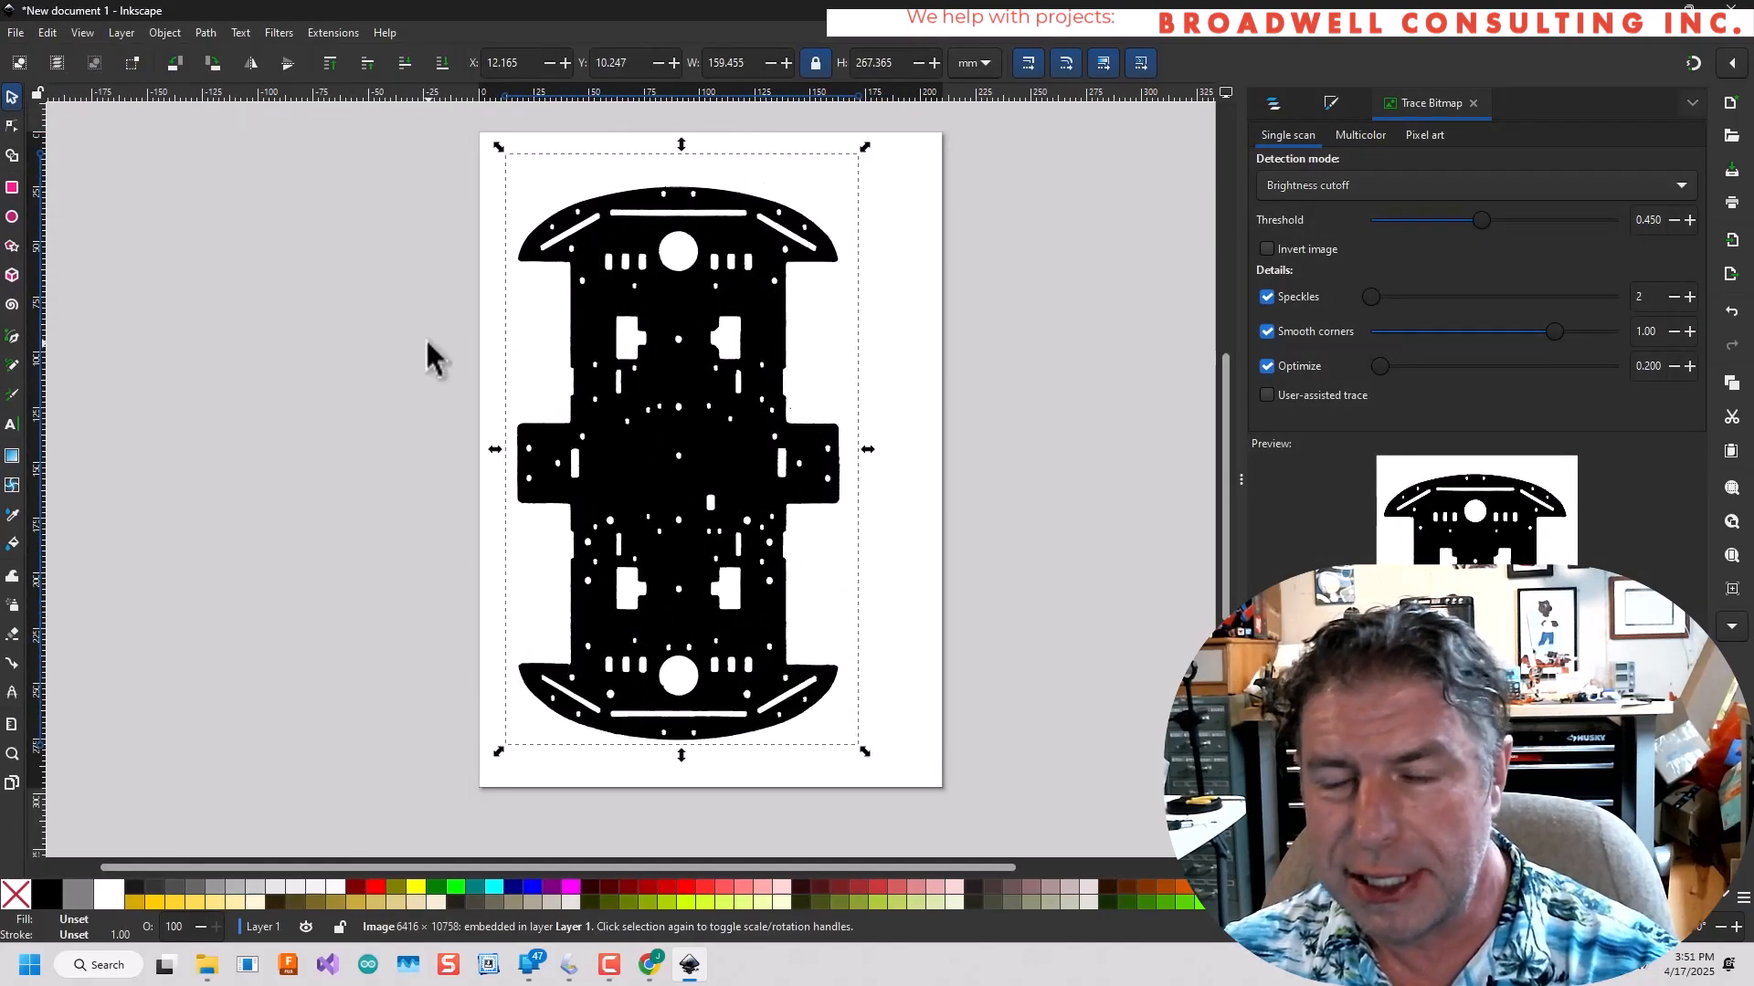
Trace the image using Brightness cutoff 0.450, Speckles 366, Smooth corners 1.00 and Optimize 5.000, and move the traced path beside it.
left_click(202, 30)
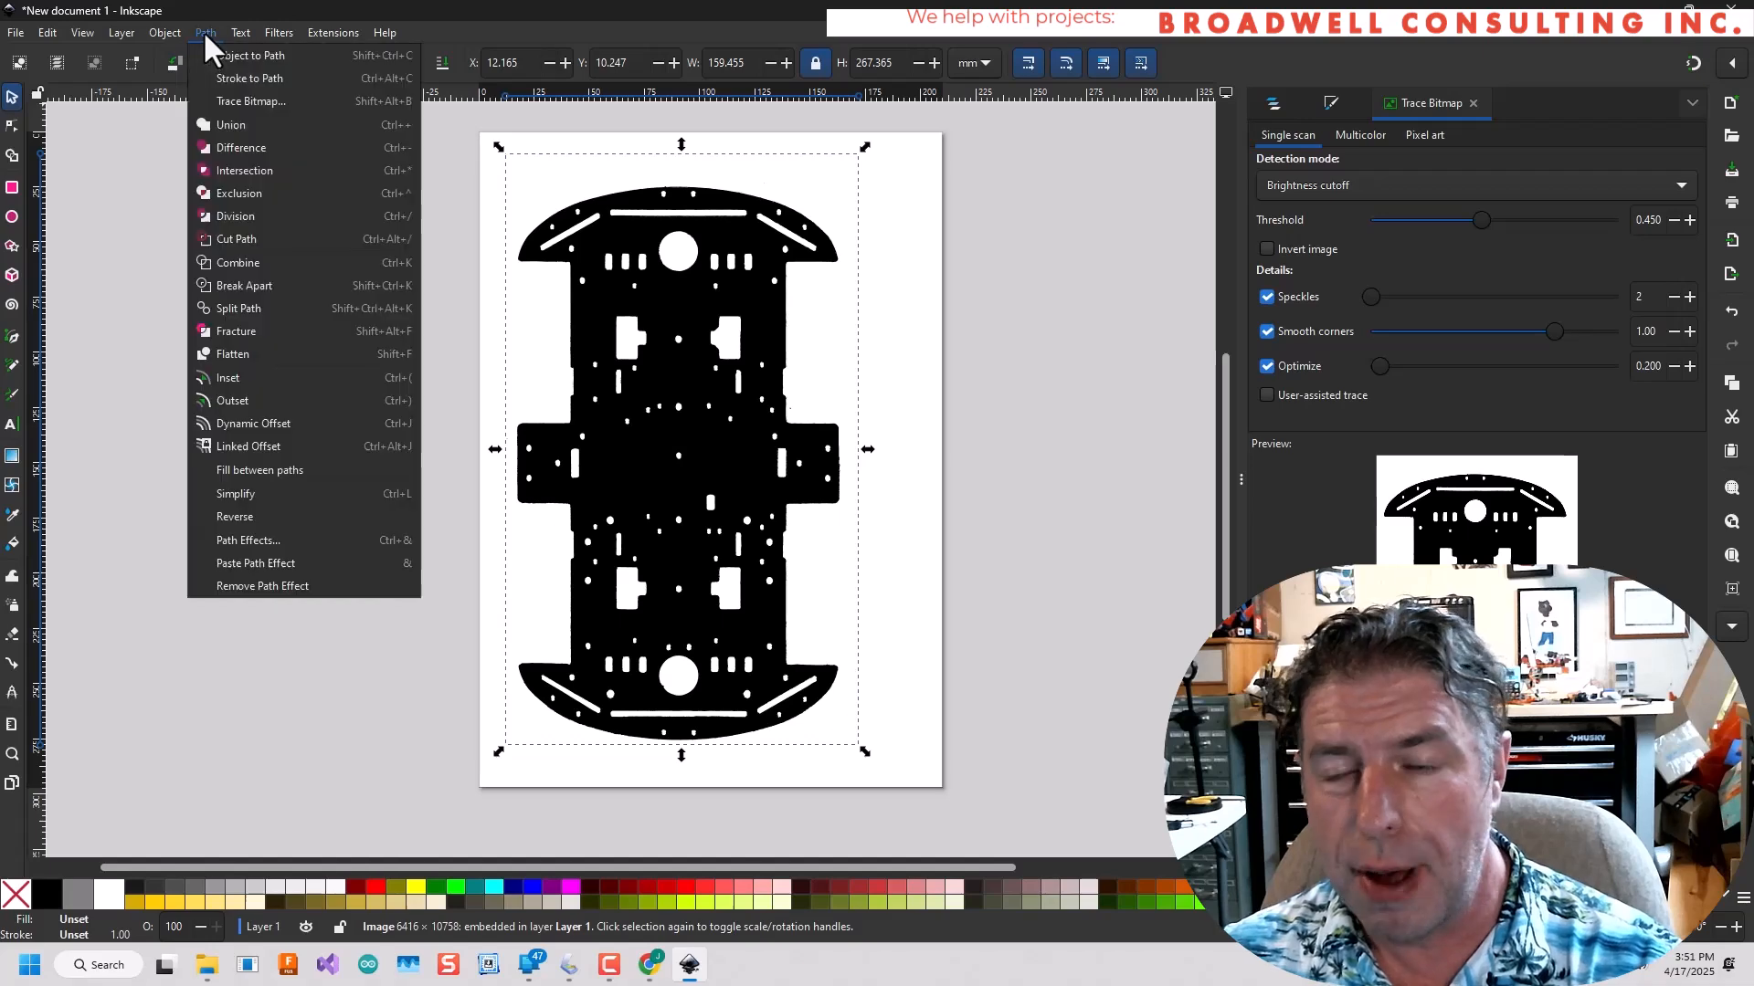
left_click(265, 102)
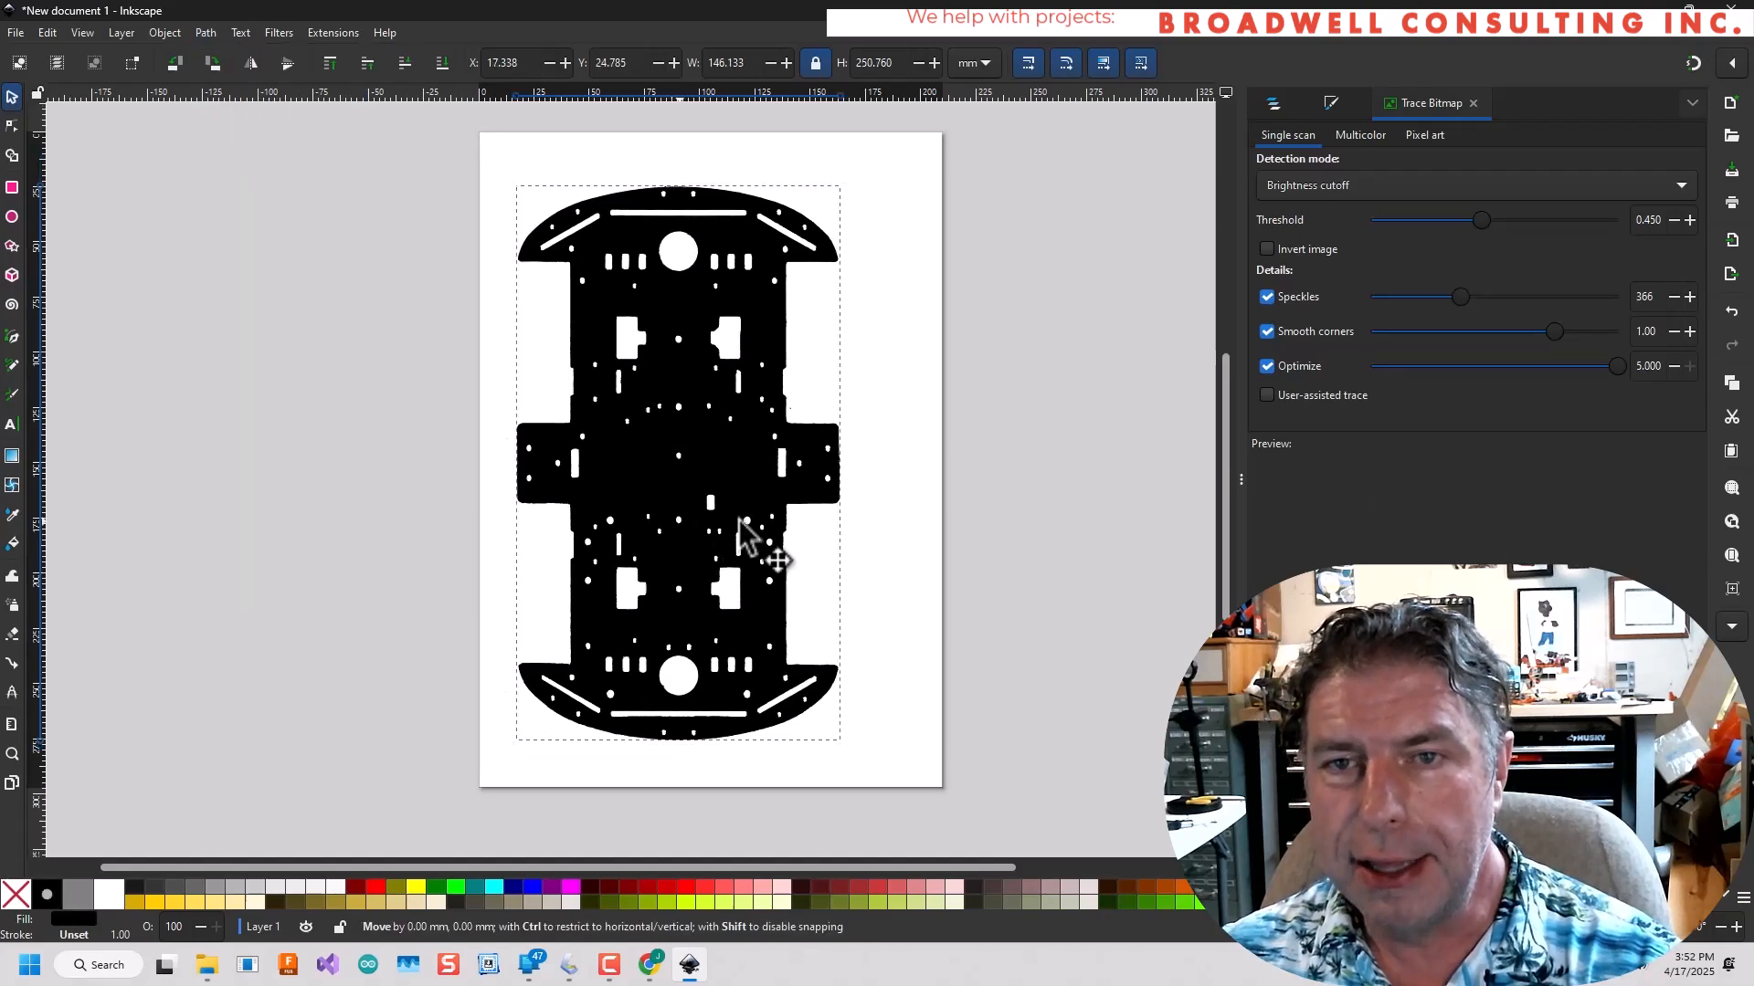
mouse_move(764, 548)
left_mouse_down()
mouse_move(1011, 529)
mouse_move(987, 464)
left_mouse_up()
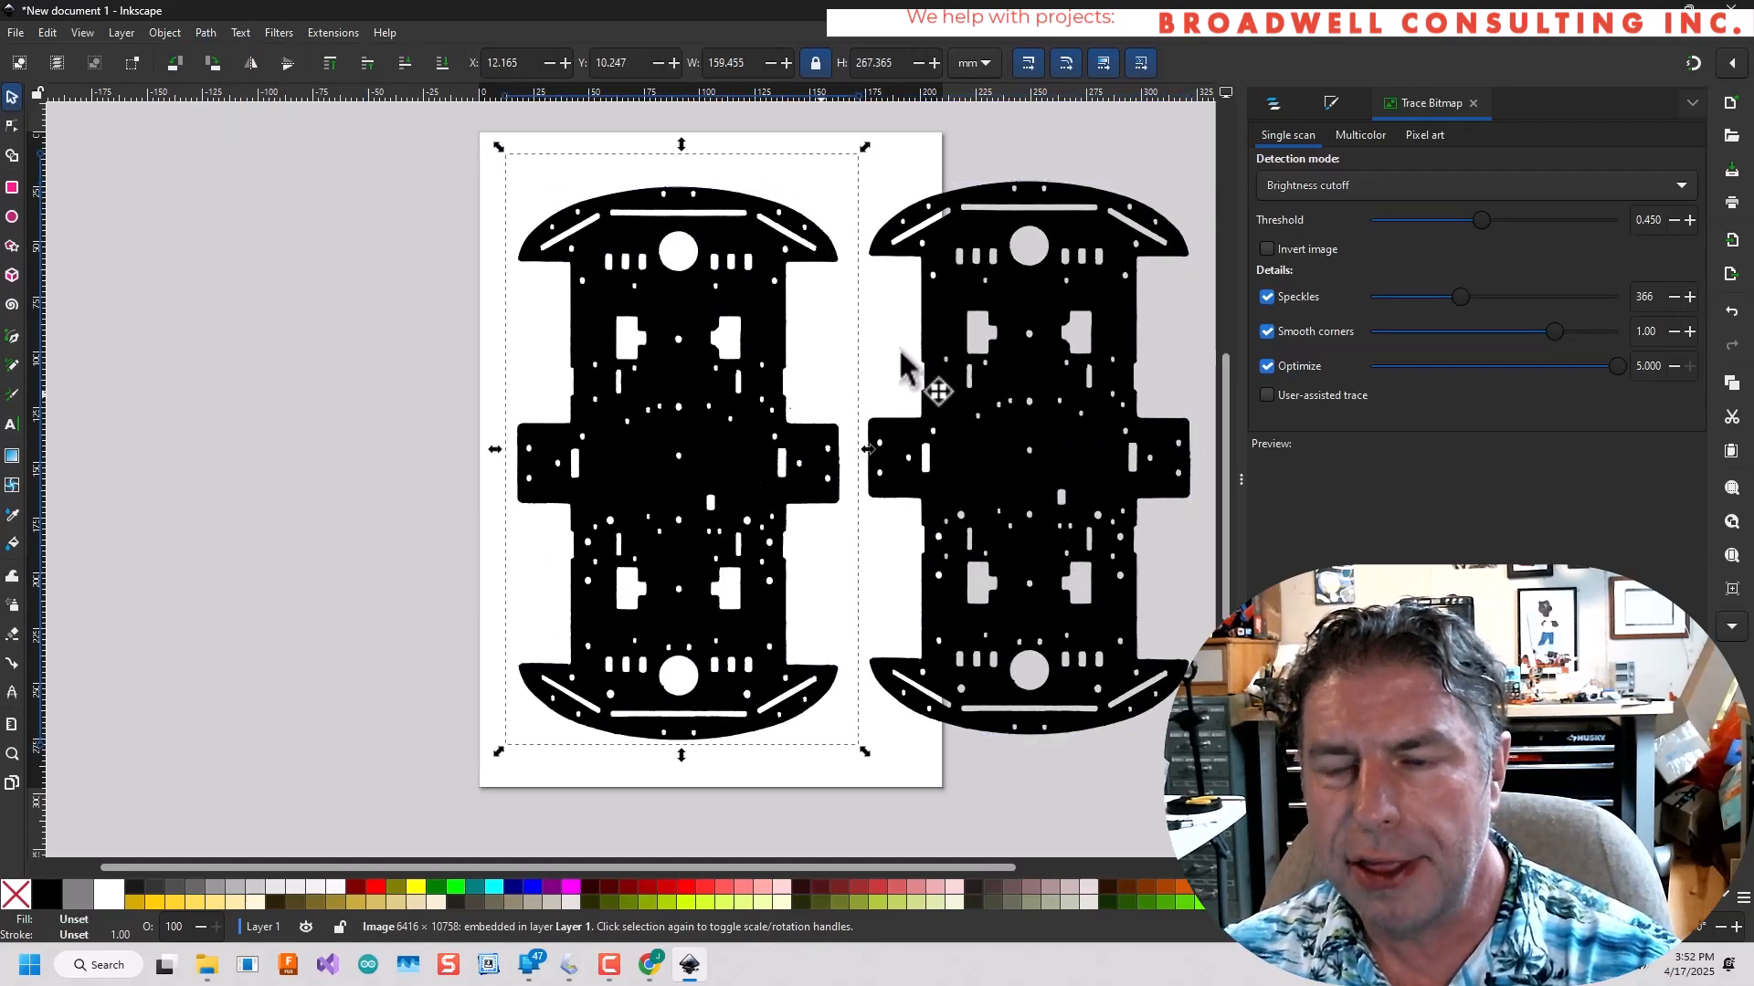
Delete the original bitmap and move the traced path back onto the page.
left_click(744, 516)
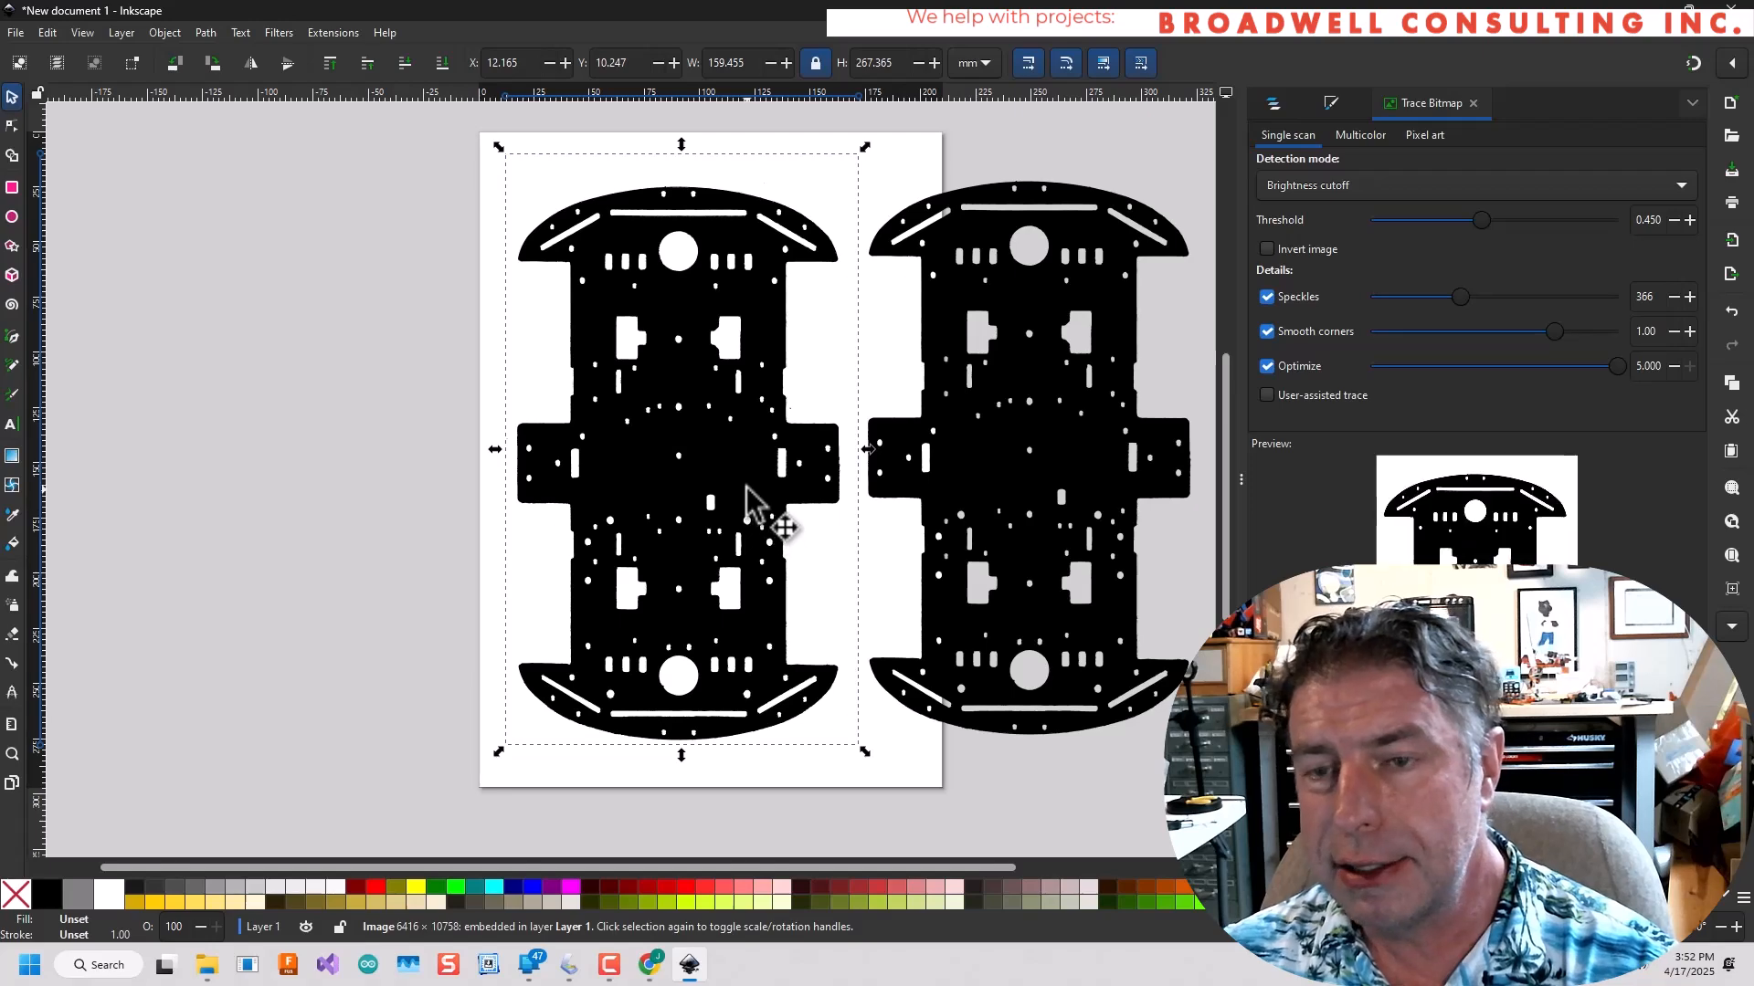
key("Delete")
mouse_move(1023, 464)
left_mouse_down()
mouse_move(679, 467)
mouse_move(697, 466)
left_mouse_up()
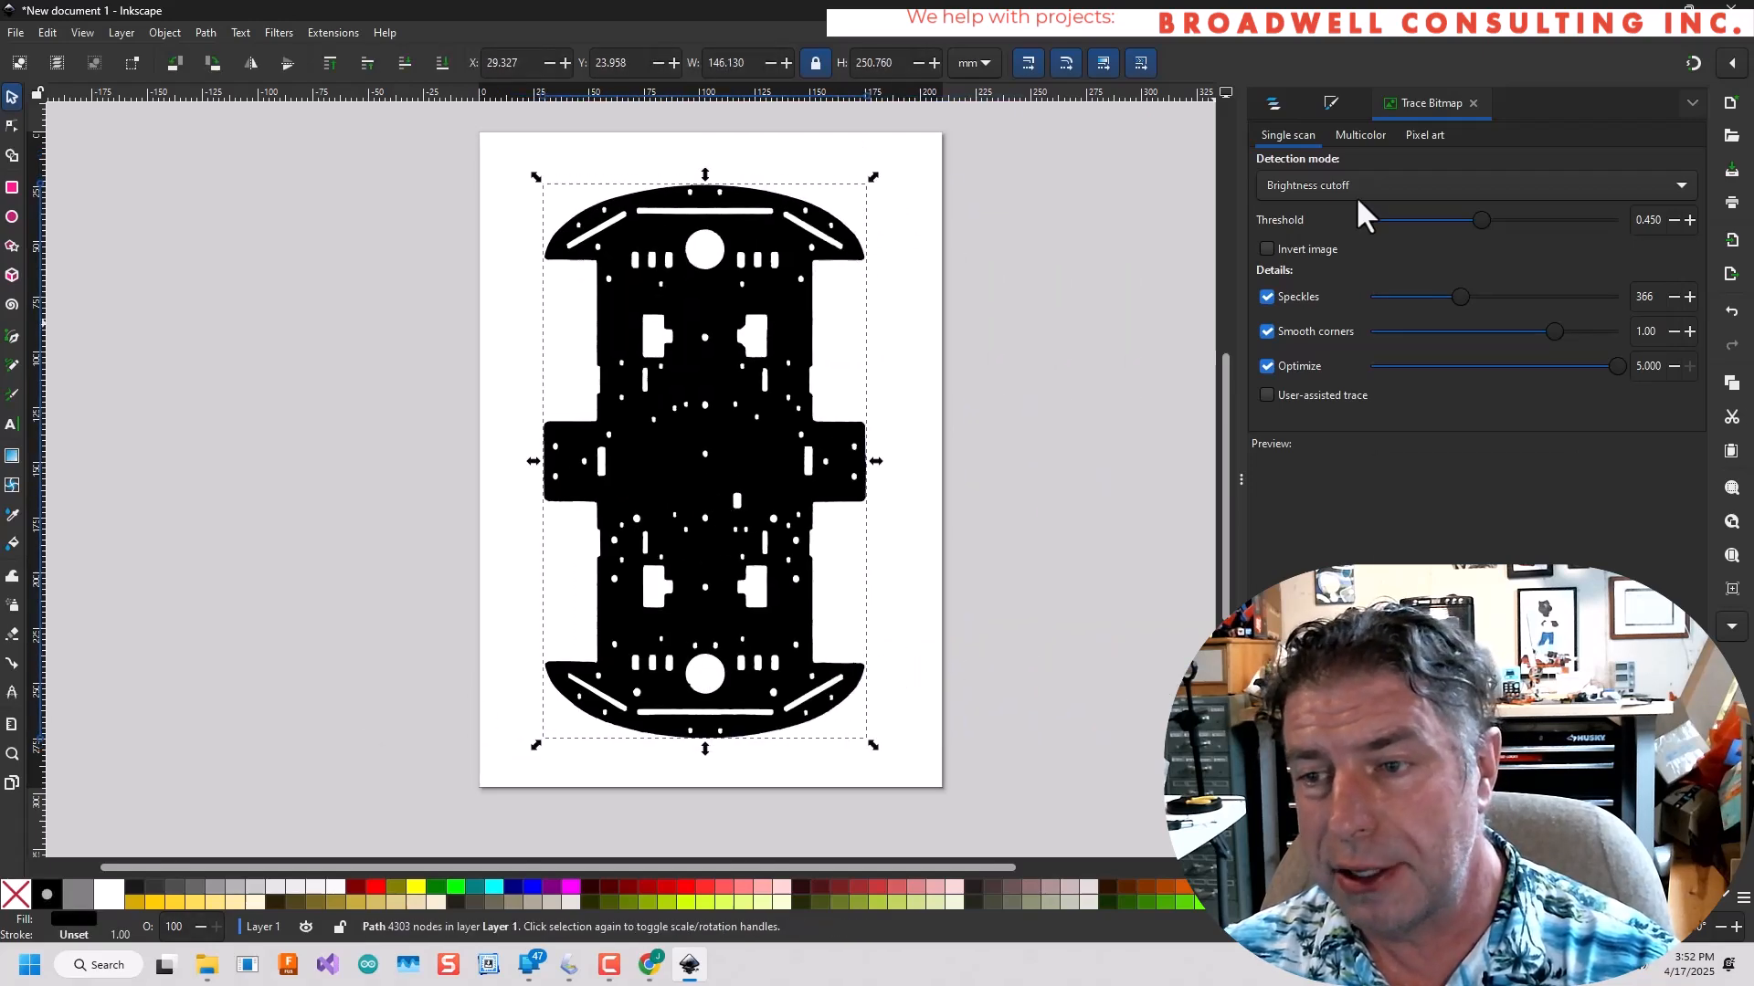
Remove the traced path's fill and give it a flat-color stroke so only the outlines are drawn.
left_click(1331, 102)
left_click(1265, 164)
left_click(1352, 135)
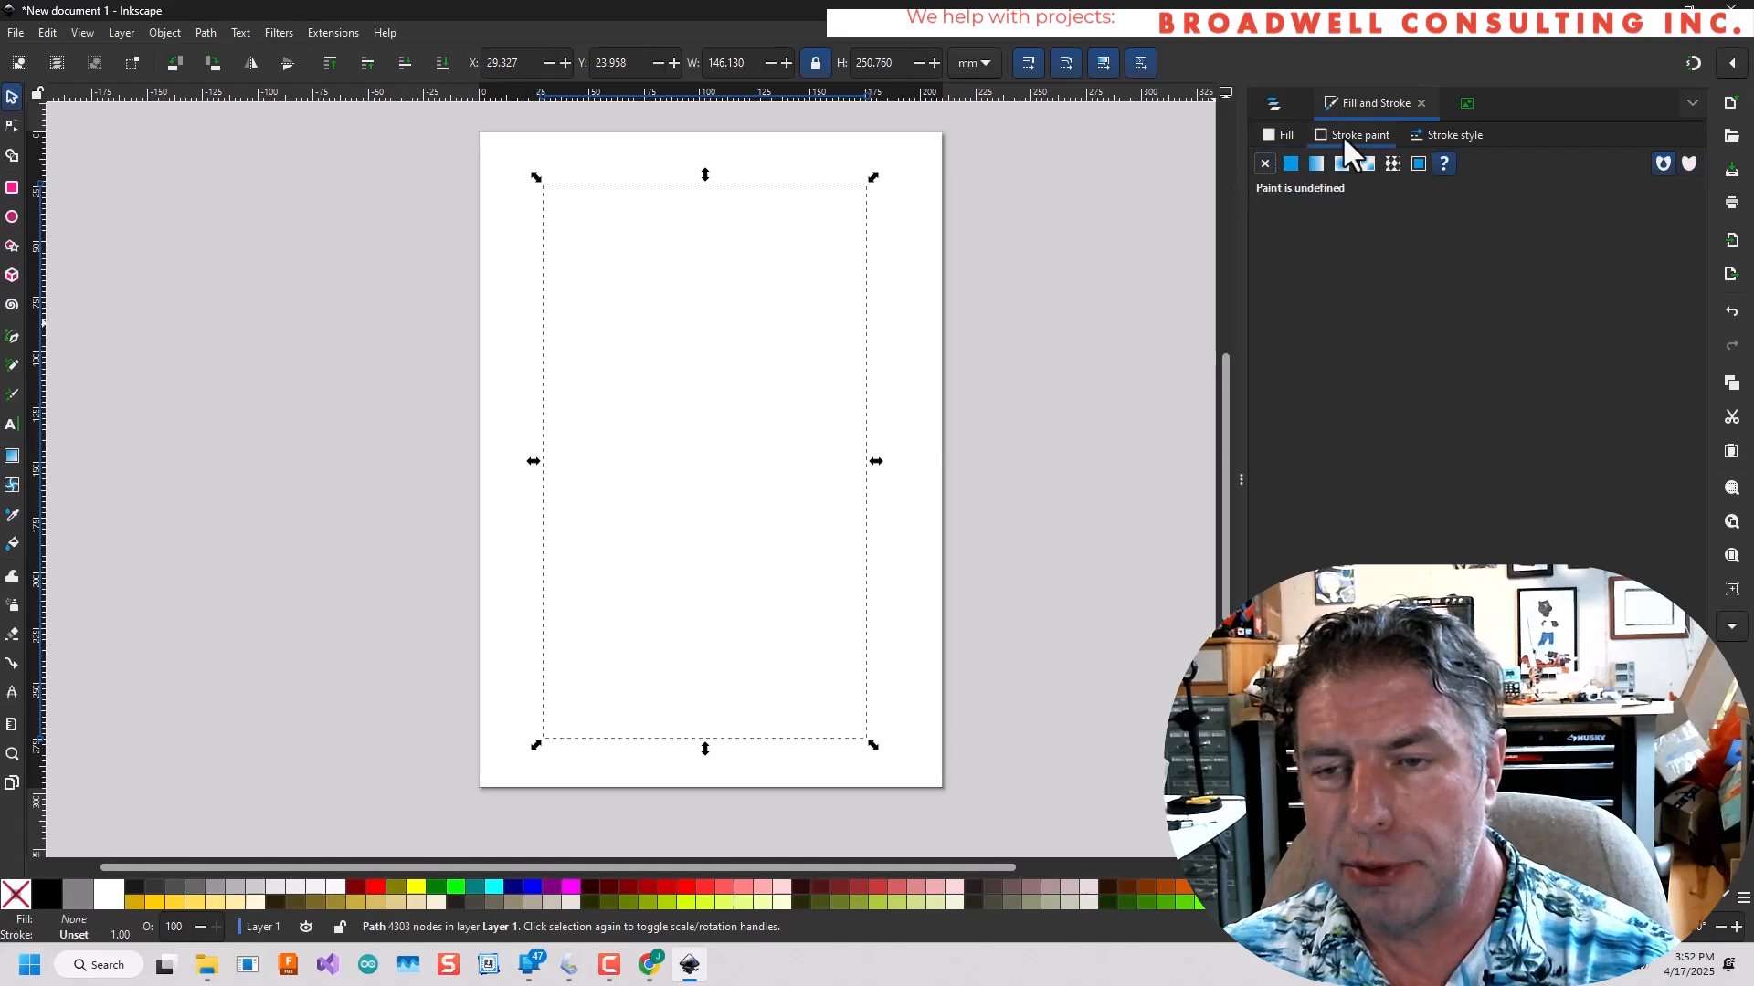
left_click(1289, 163)
left_click(1028, 530)
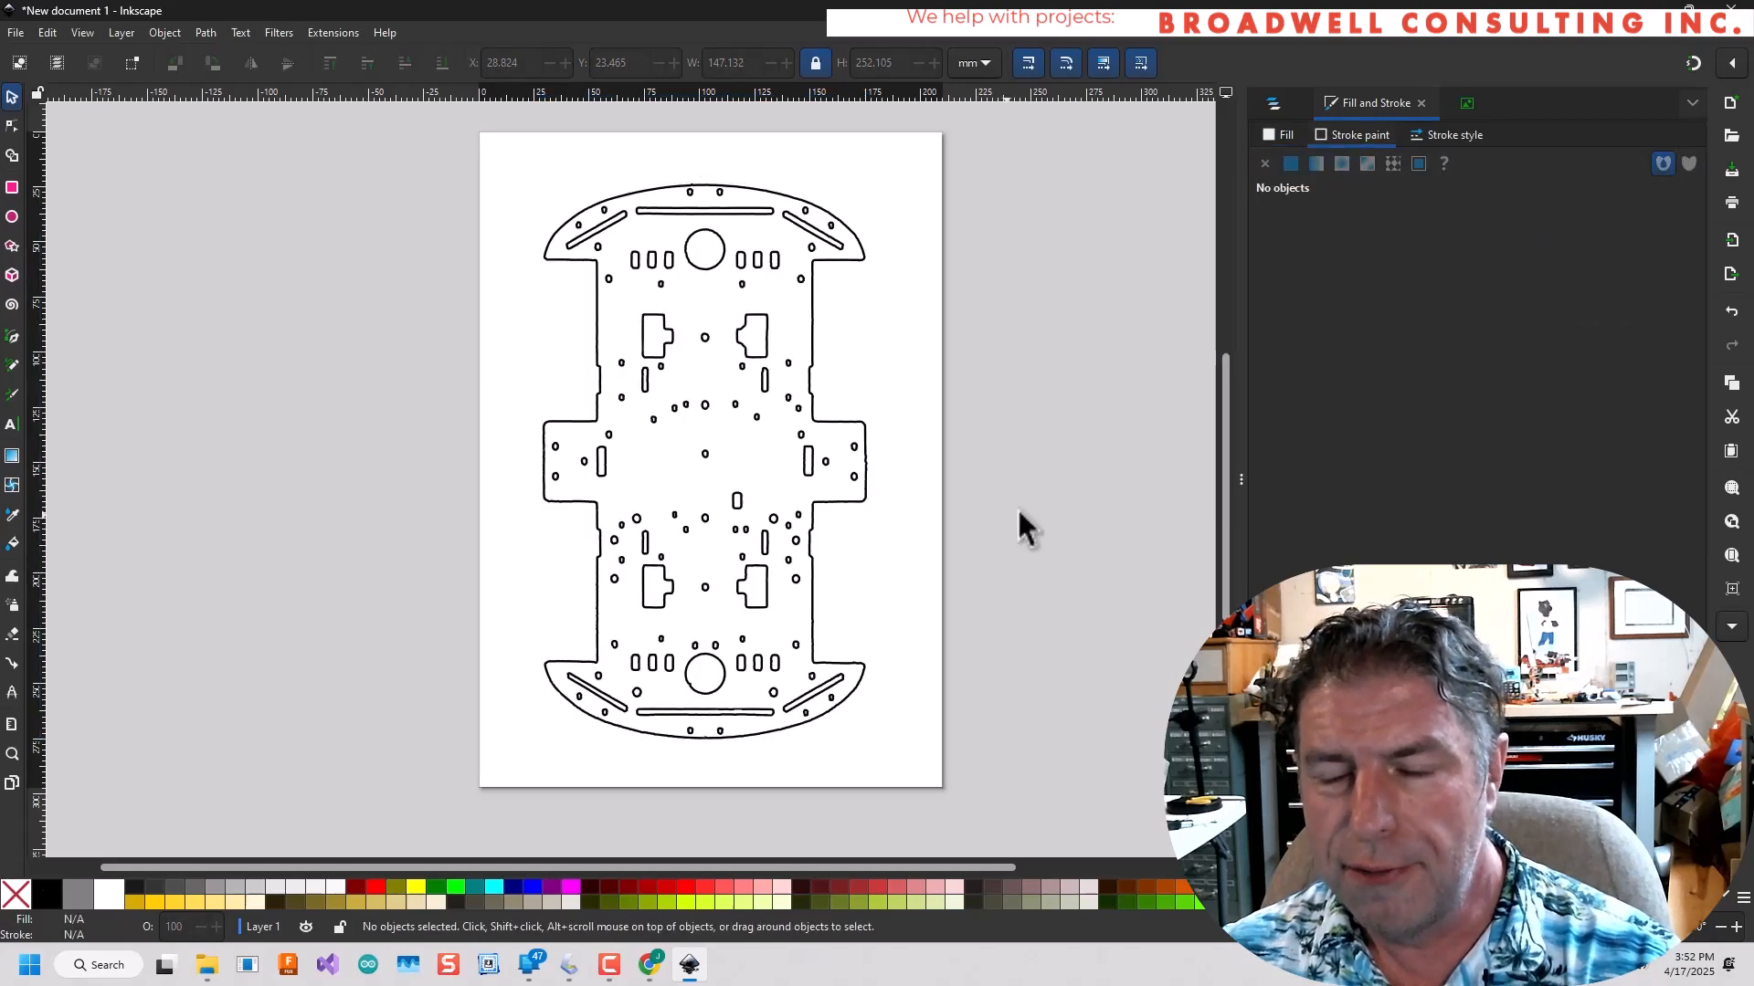
Save the outline drawing as an Inkscape SVG named basePlate in the MecanumRobot folder.
left_click(14, 32)
left_click(77, 195)
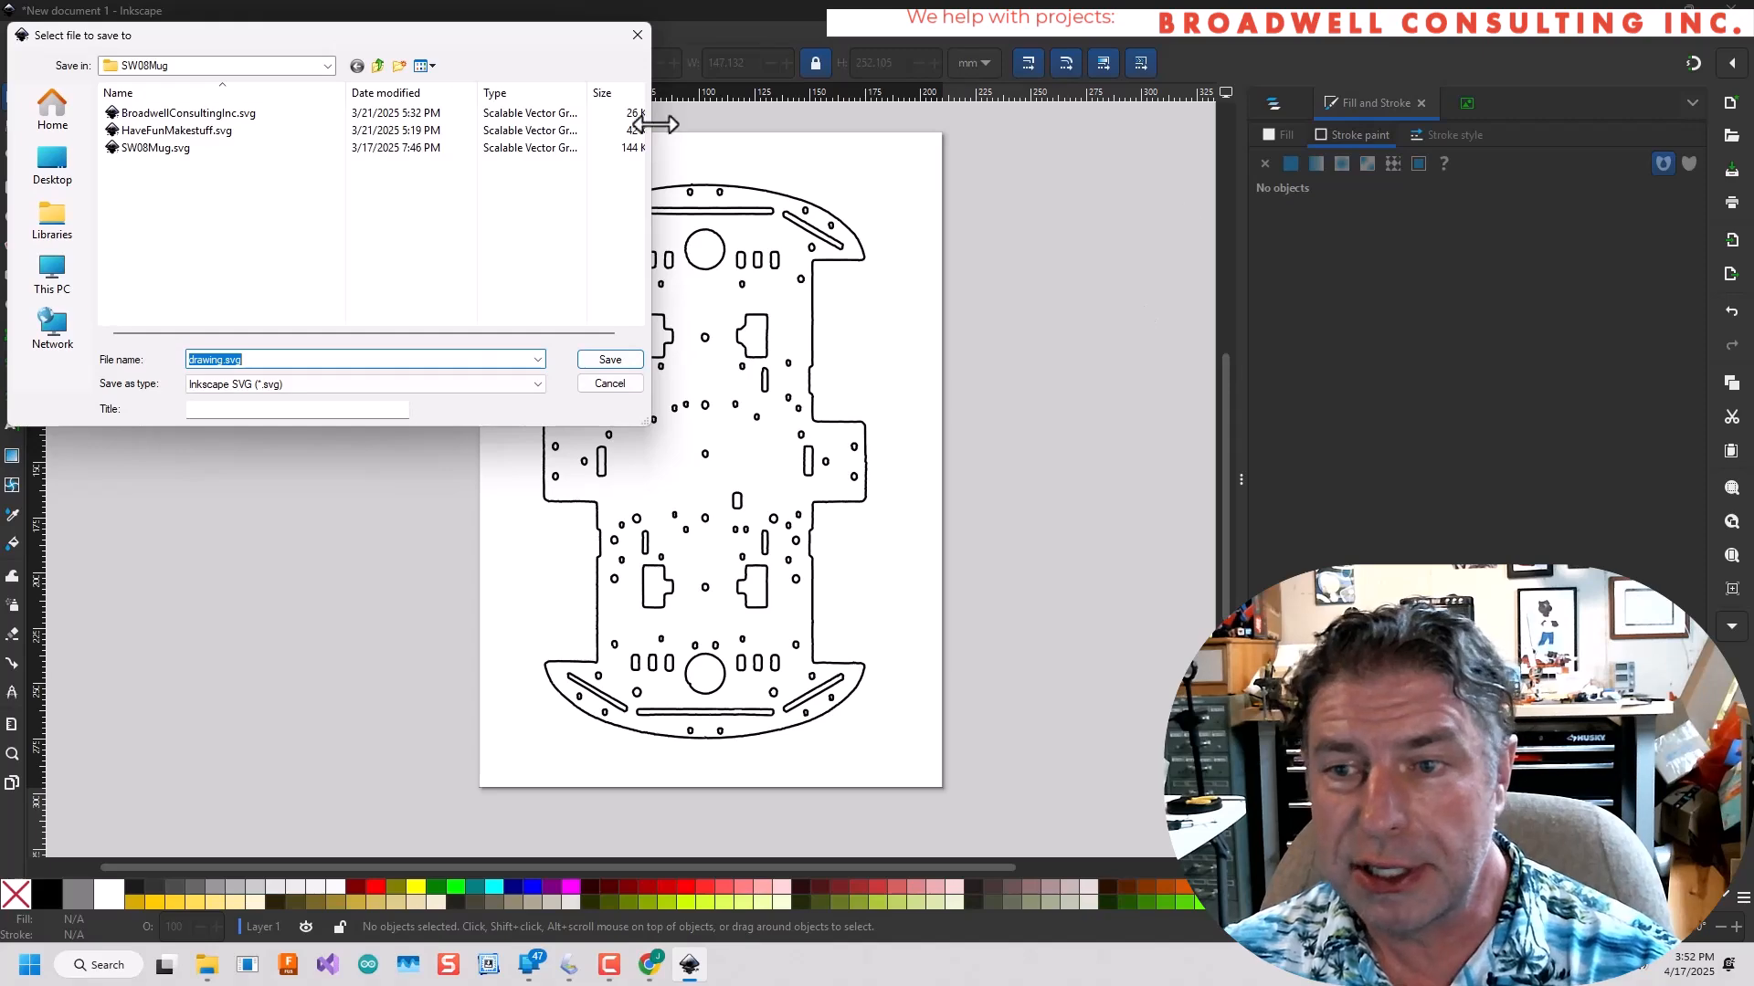
left_click(326, 65)
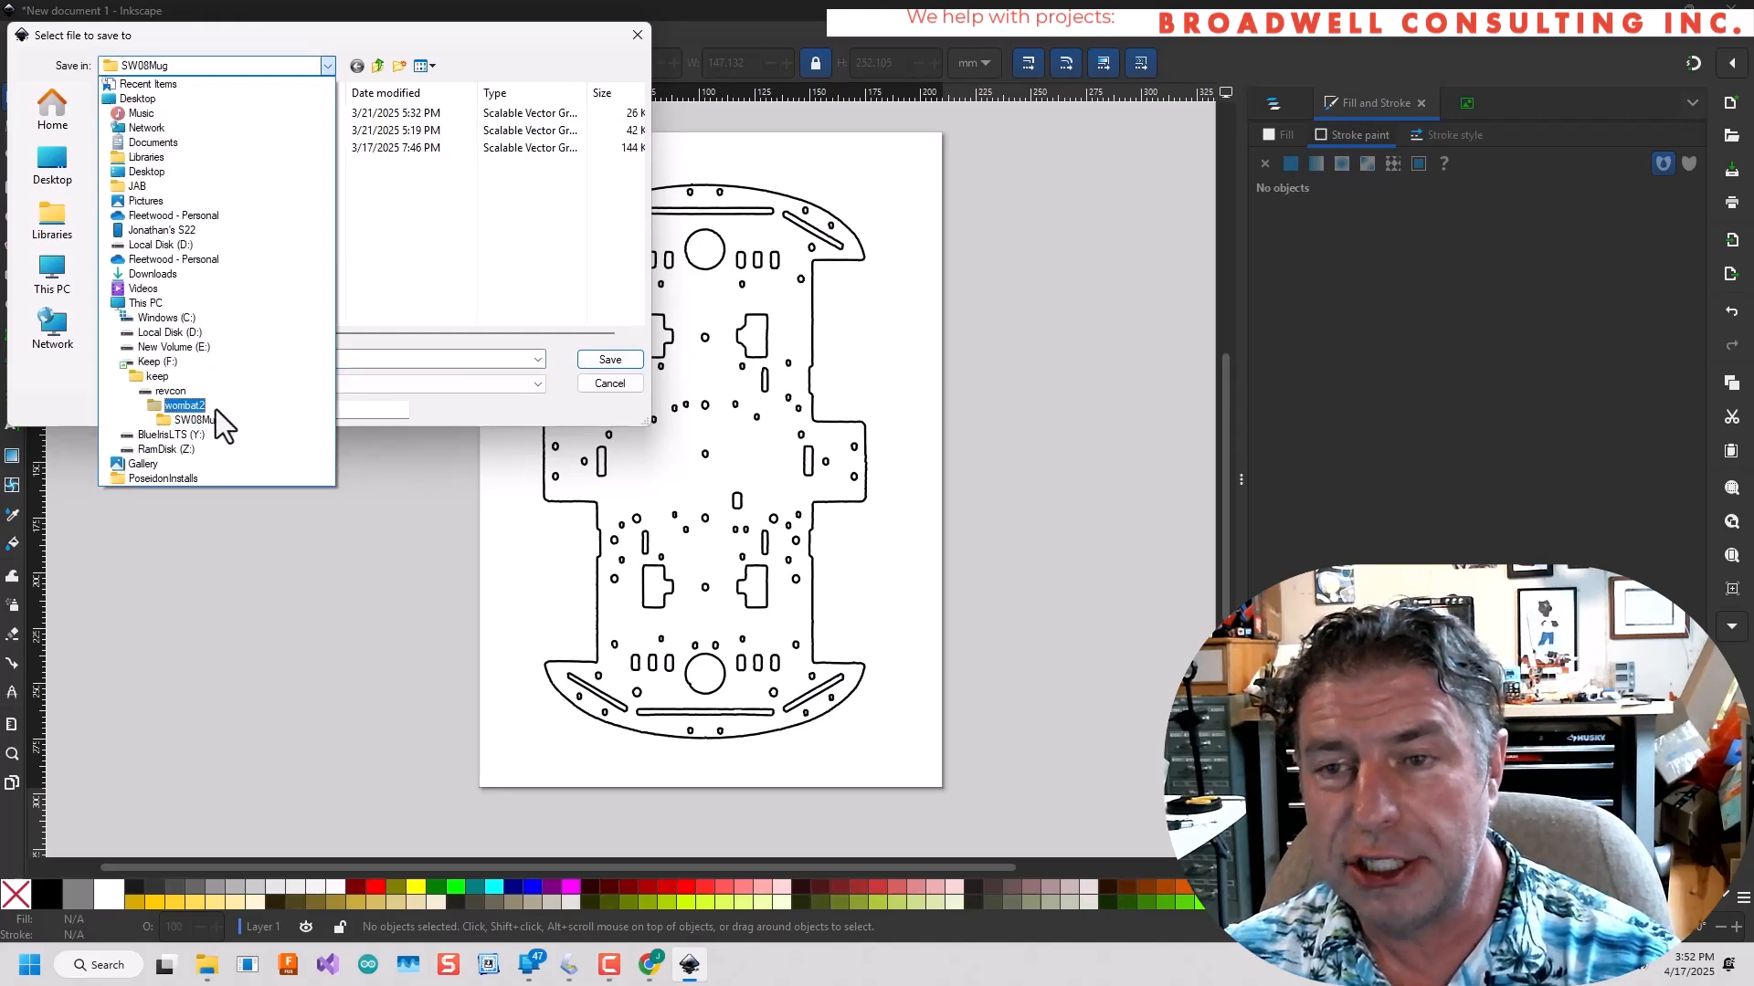
left_click(216, 409)
left_click(243, 240)
key("m")
double_click(177, 131)
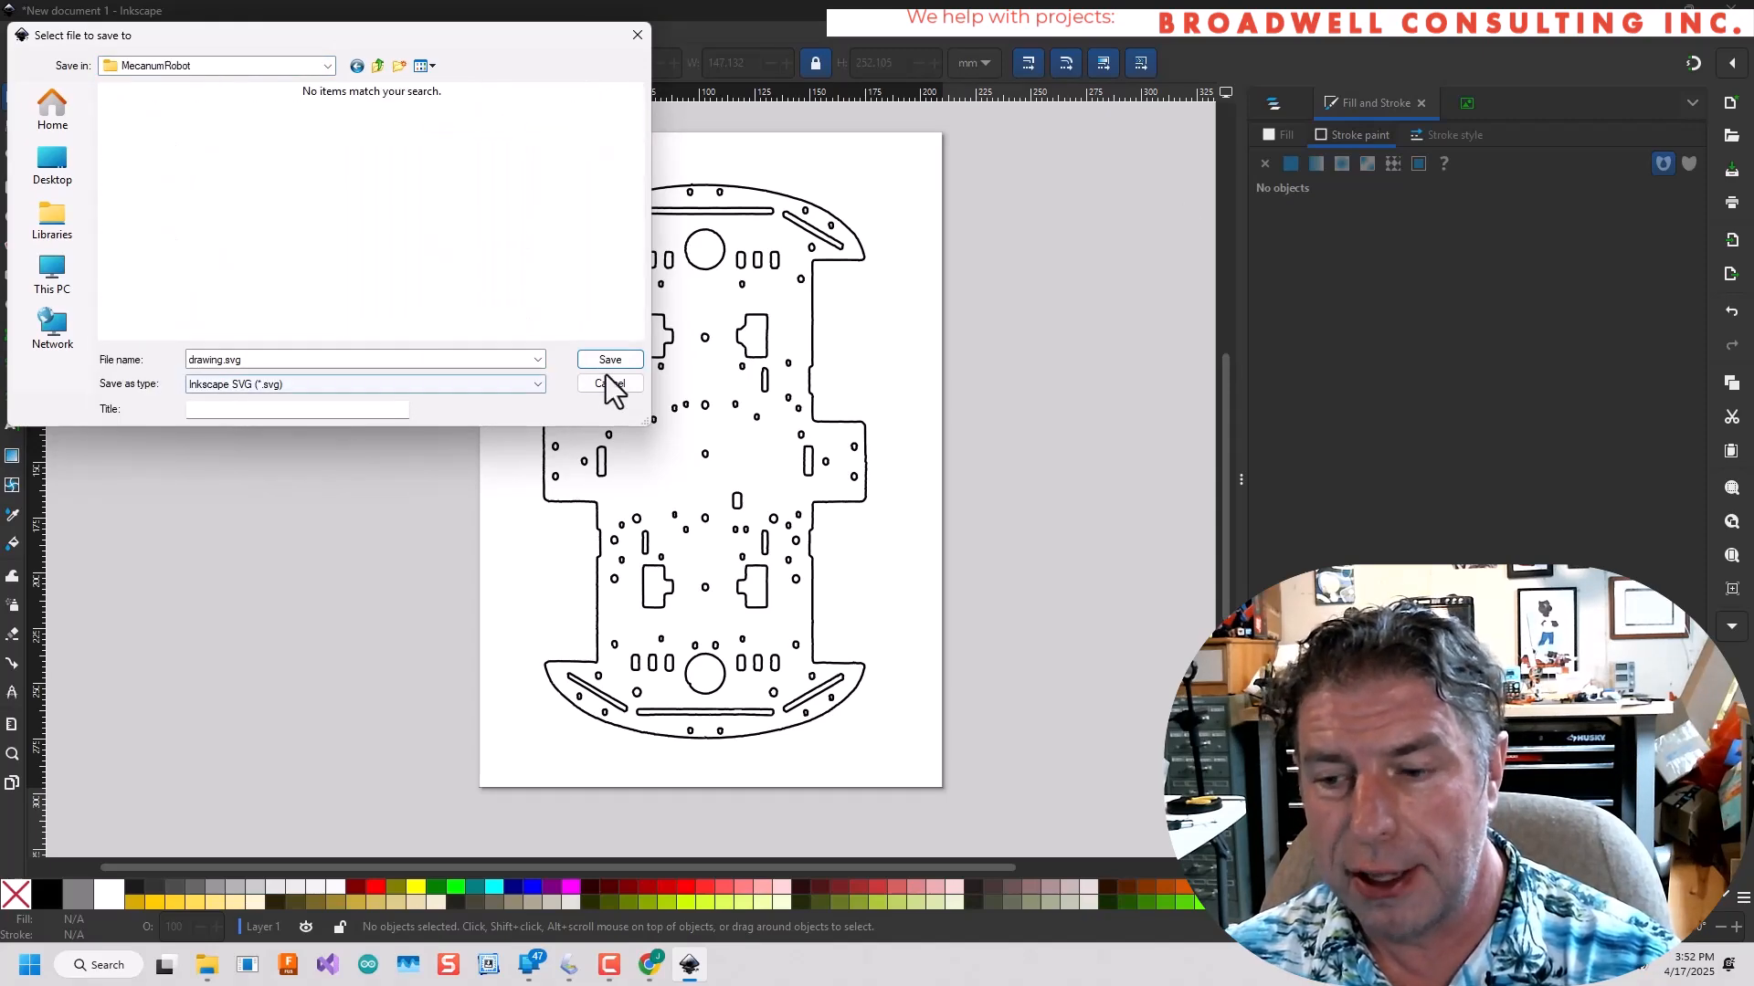
double_click(348, 364)
type("basePlate")
key("Return")
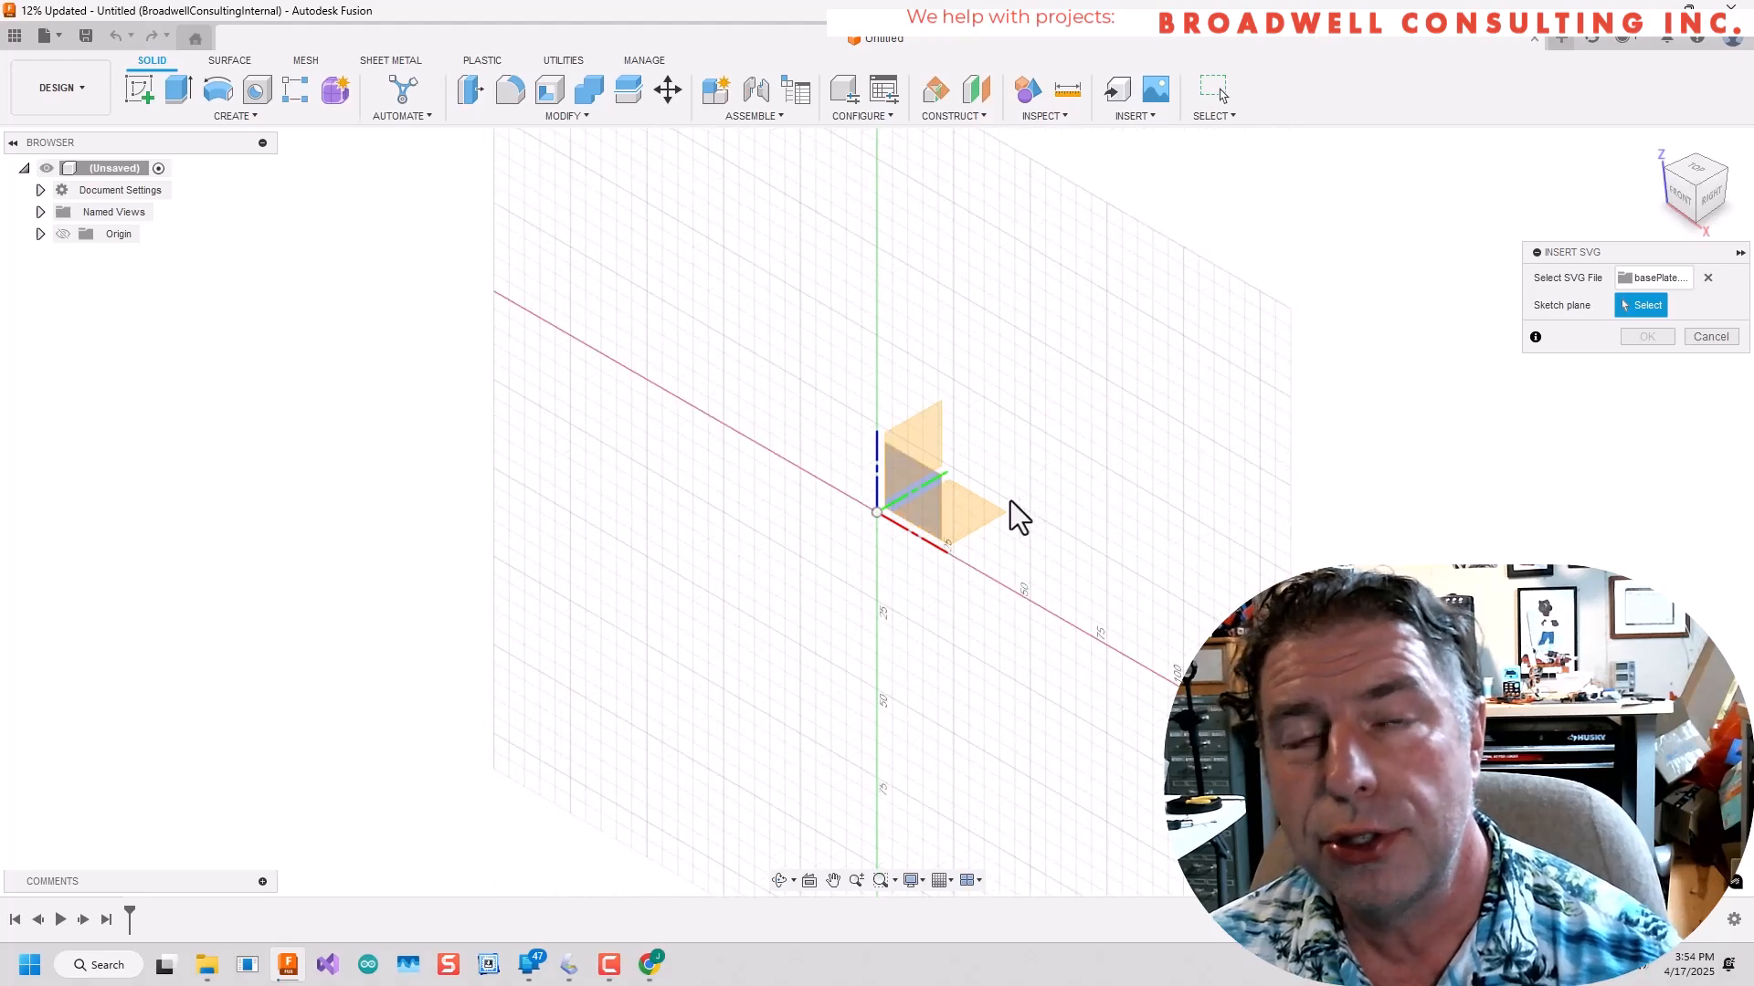
In Autodesk Fusion, insert the basePlate SVG on the horizontal XY plane with zero offset and scale 1.00.
left_click(974, 525)
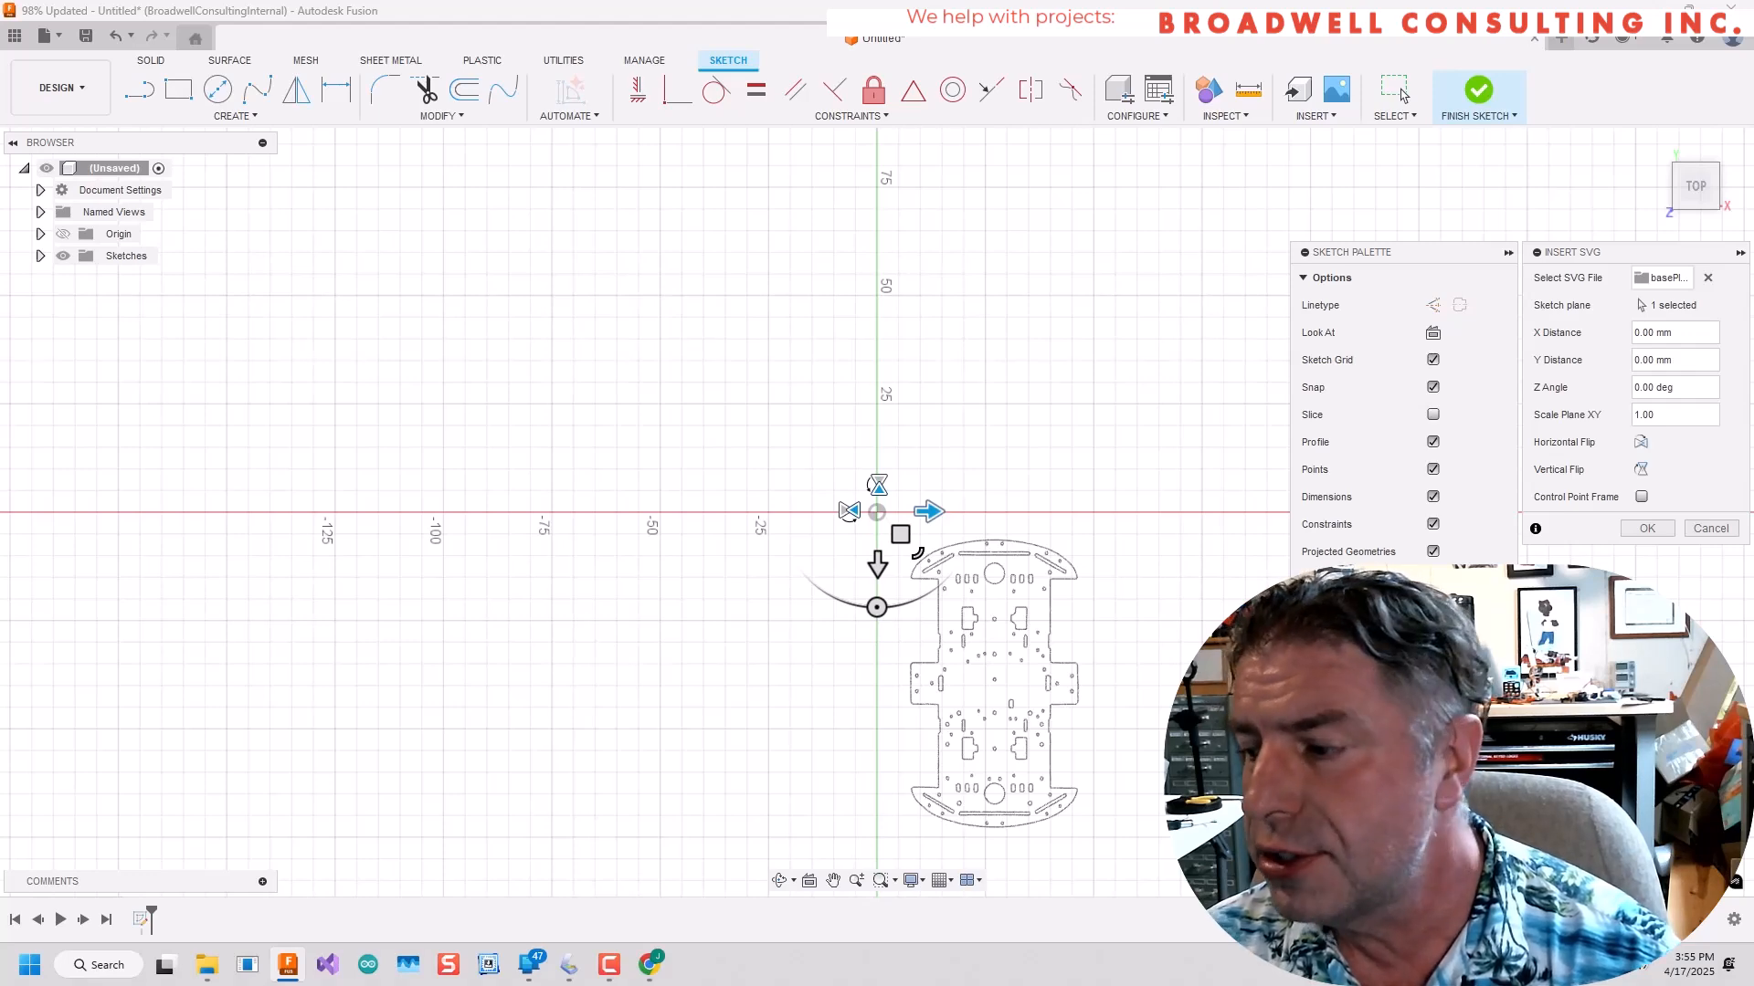
key("Return")
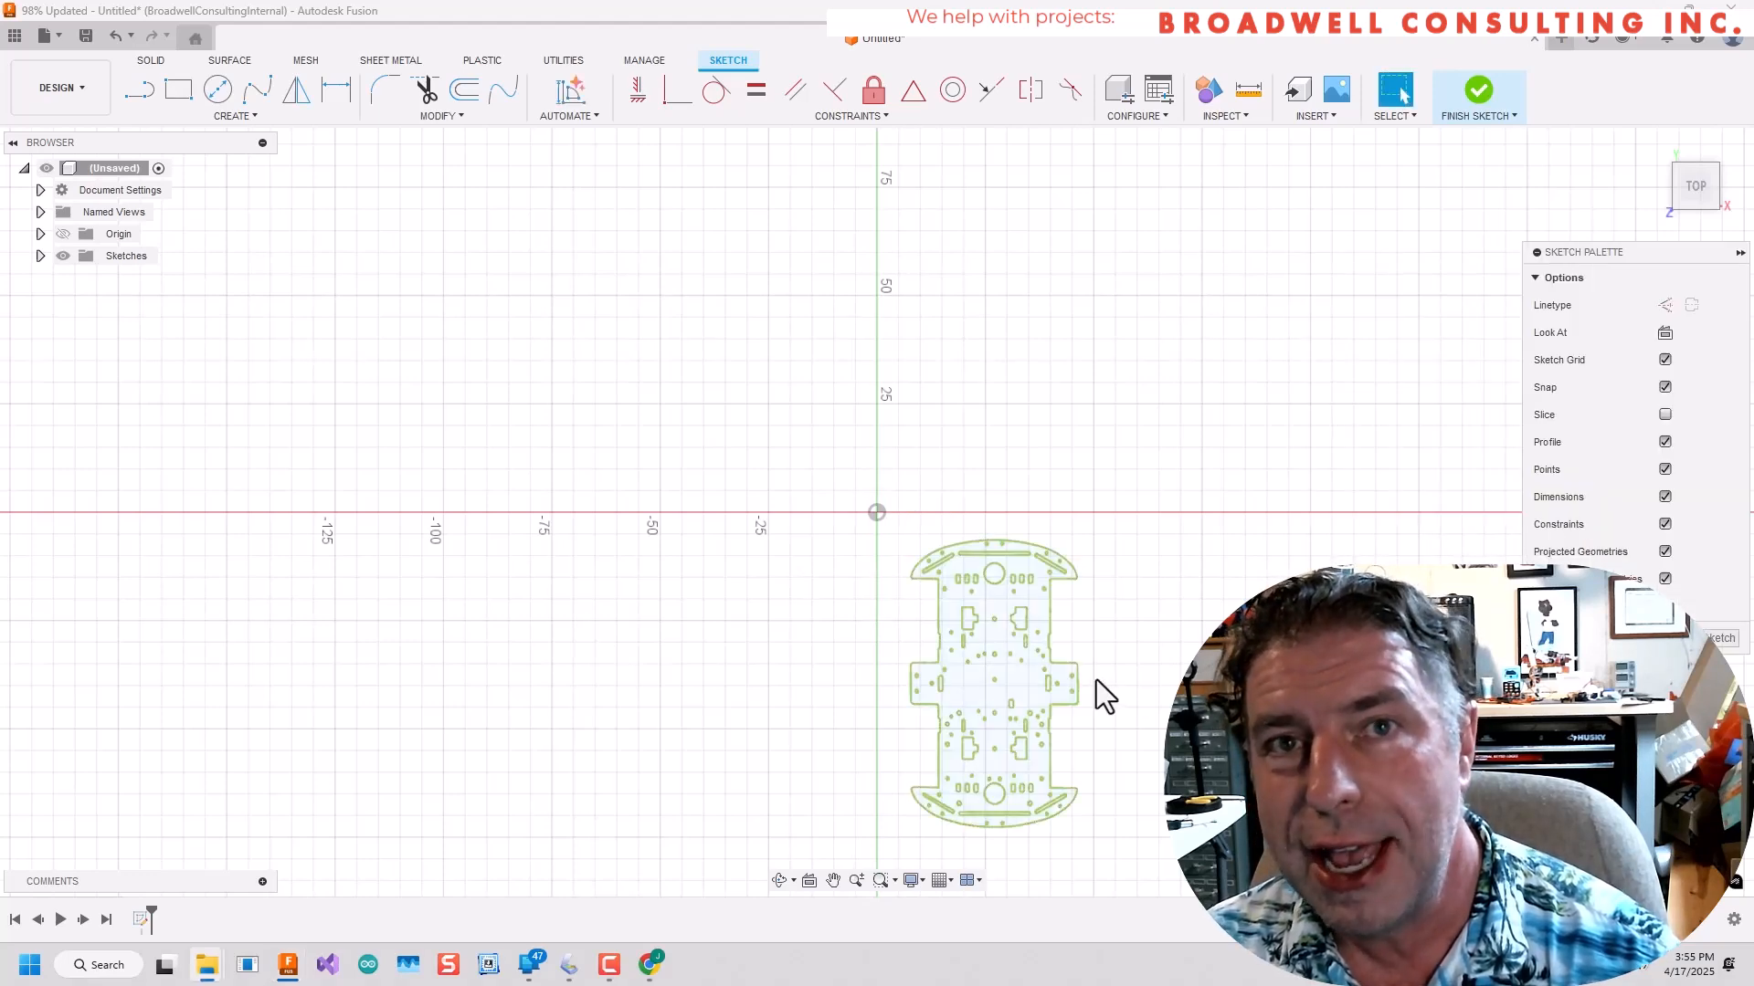
Measure the imported plate's width between the outer edges of its two side tabs.
scroll(1061, 669, "up", 10)
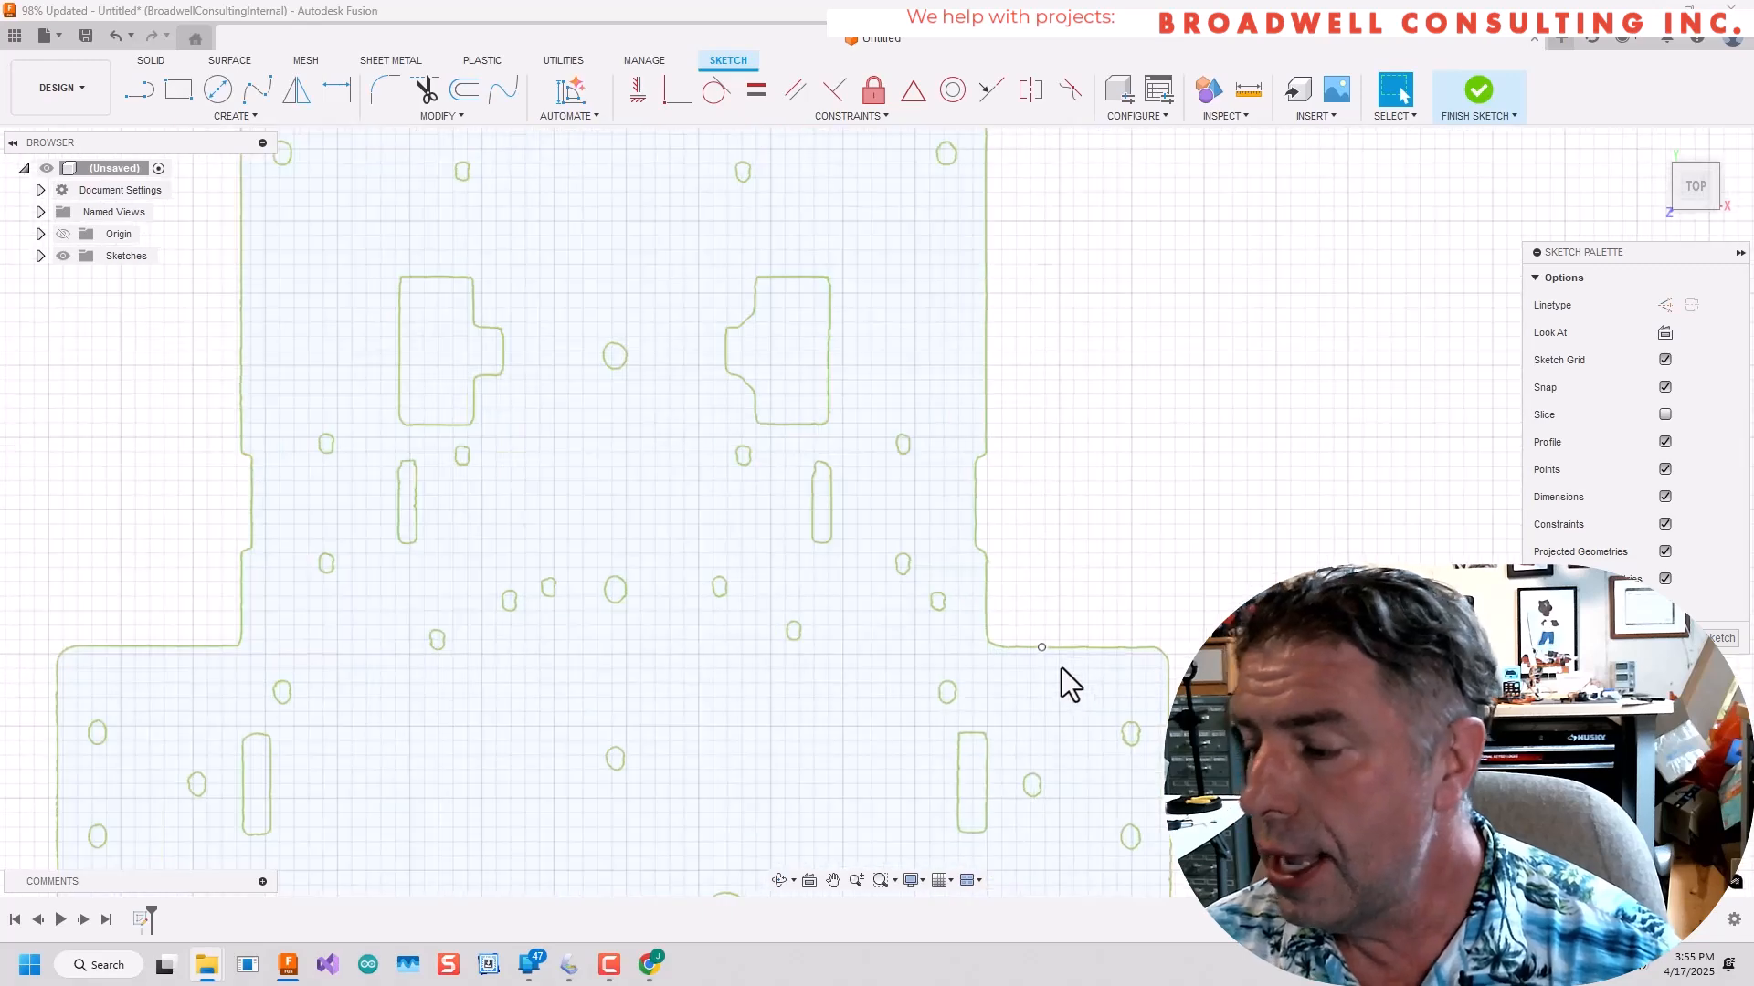
scroll(1056, 668, "down", 4)
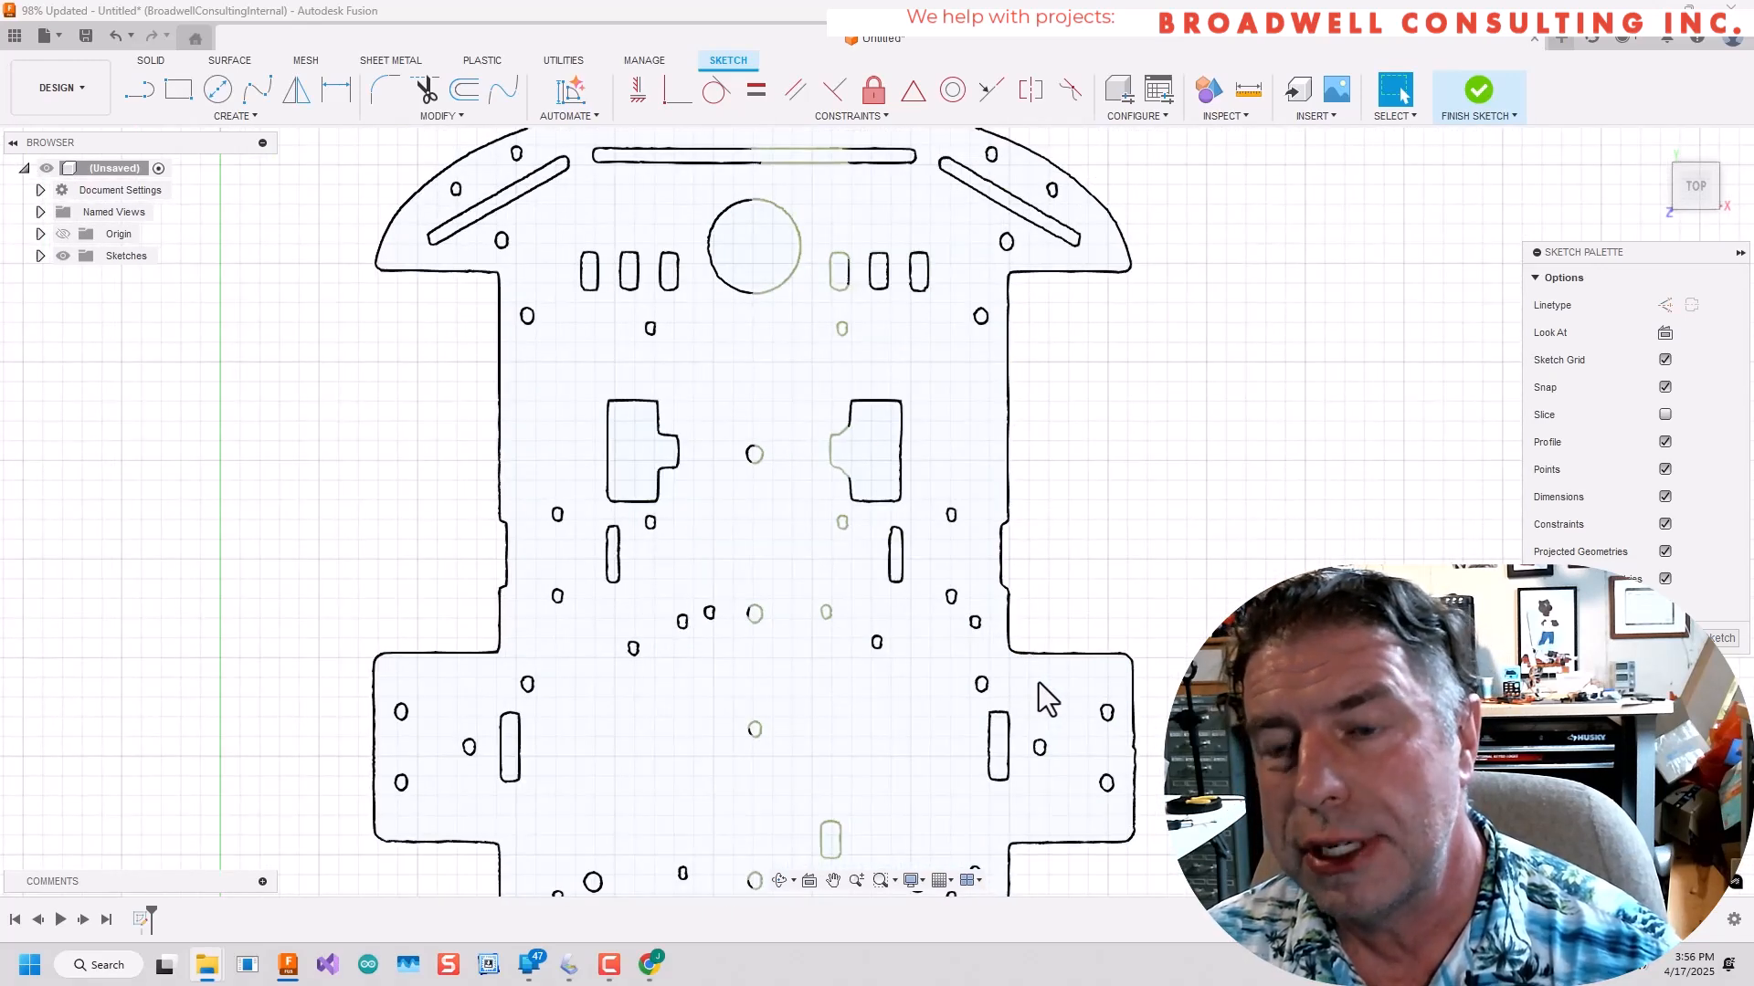
scroll(1039, 682, "down", 3)
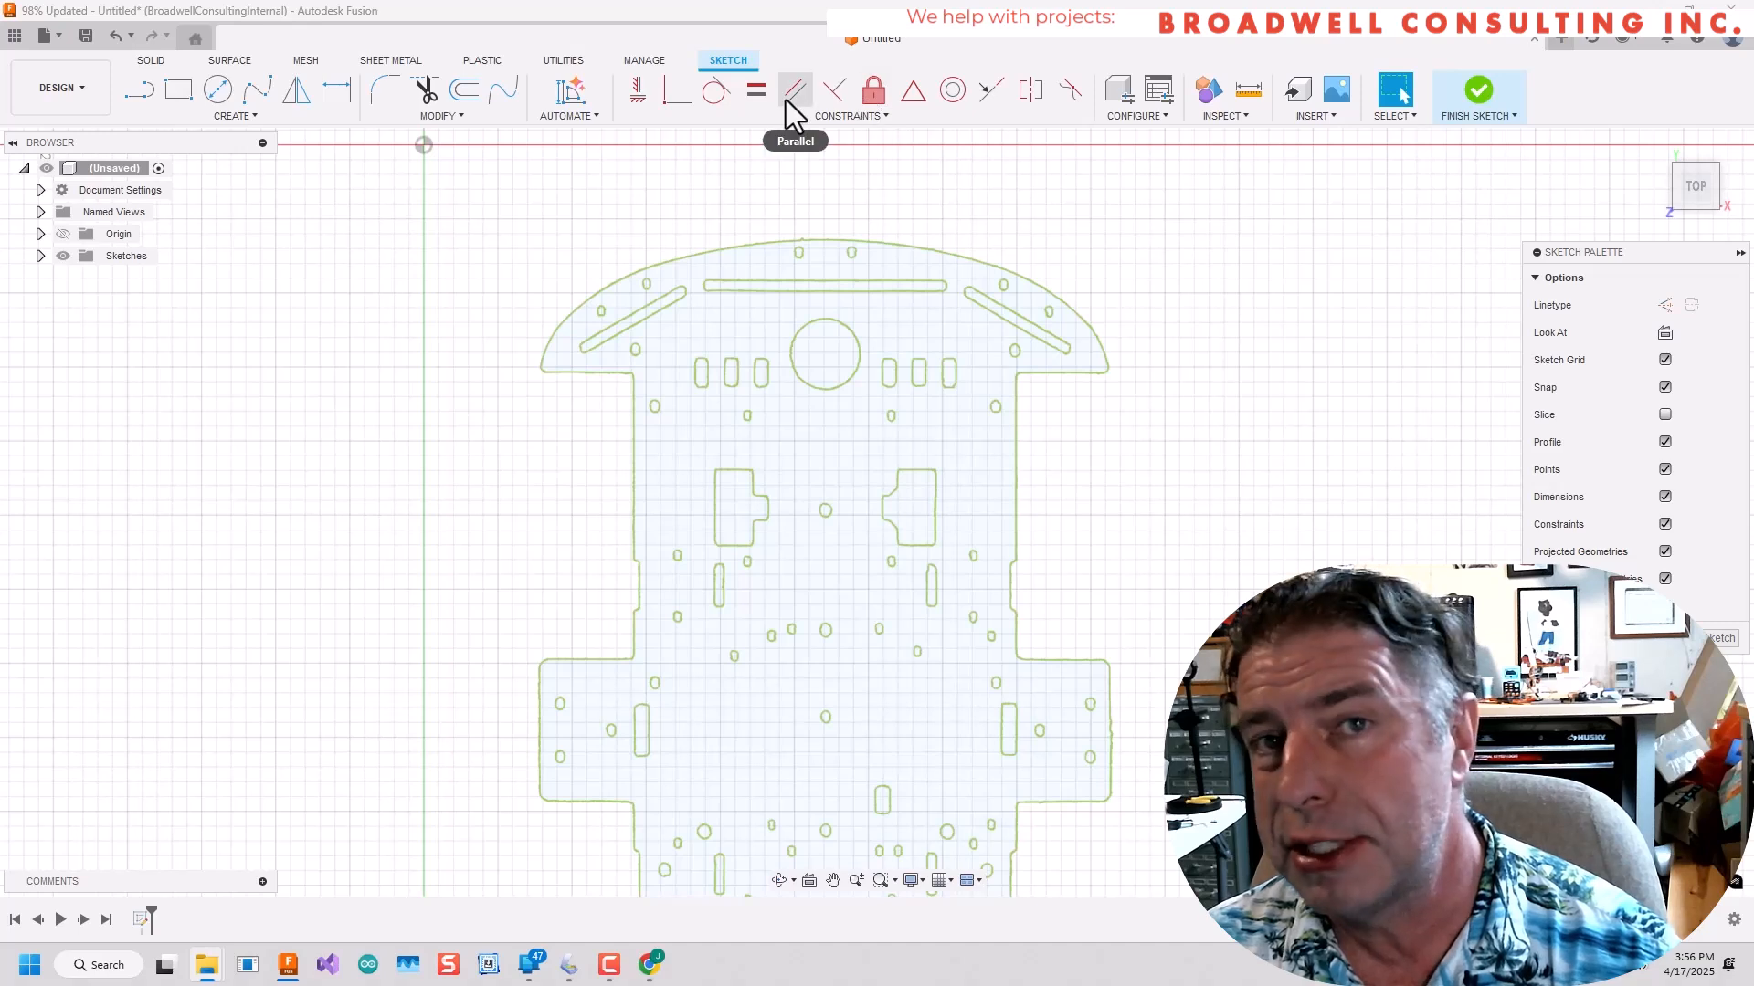
left_click(1246, 118)
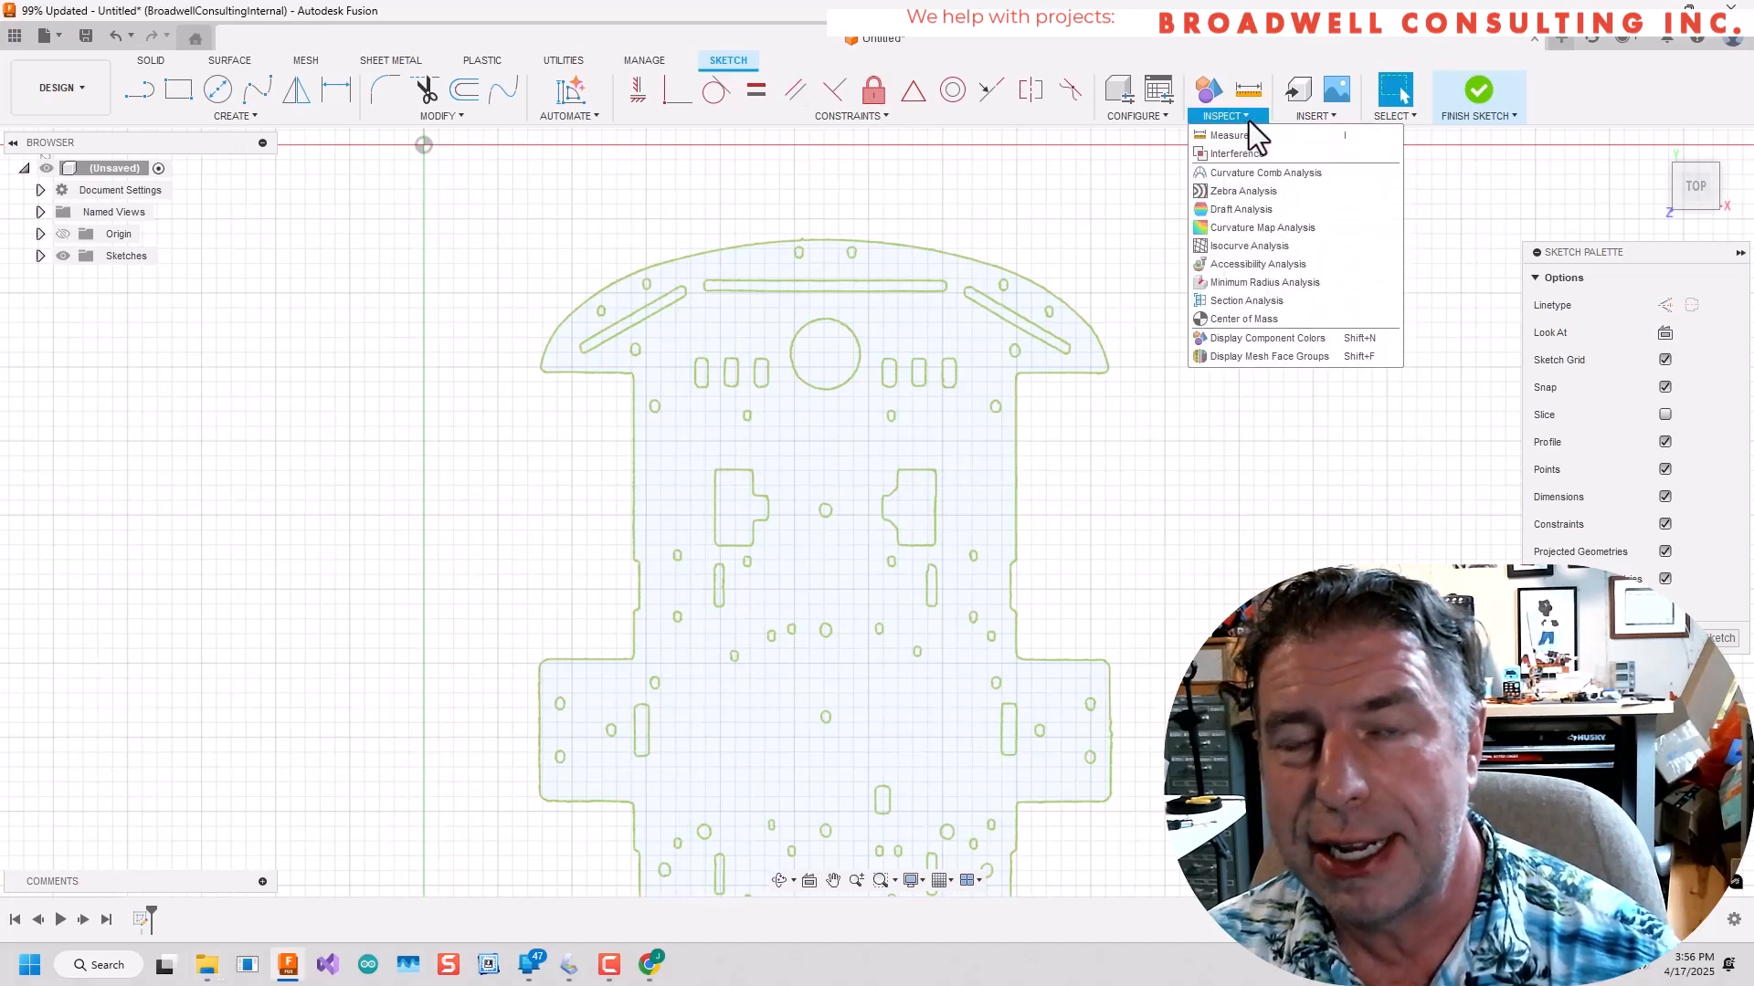
left_click(1233, 135)
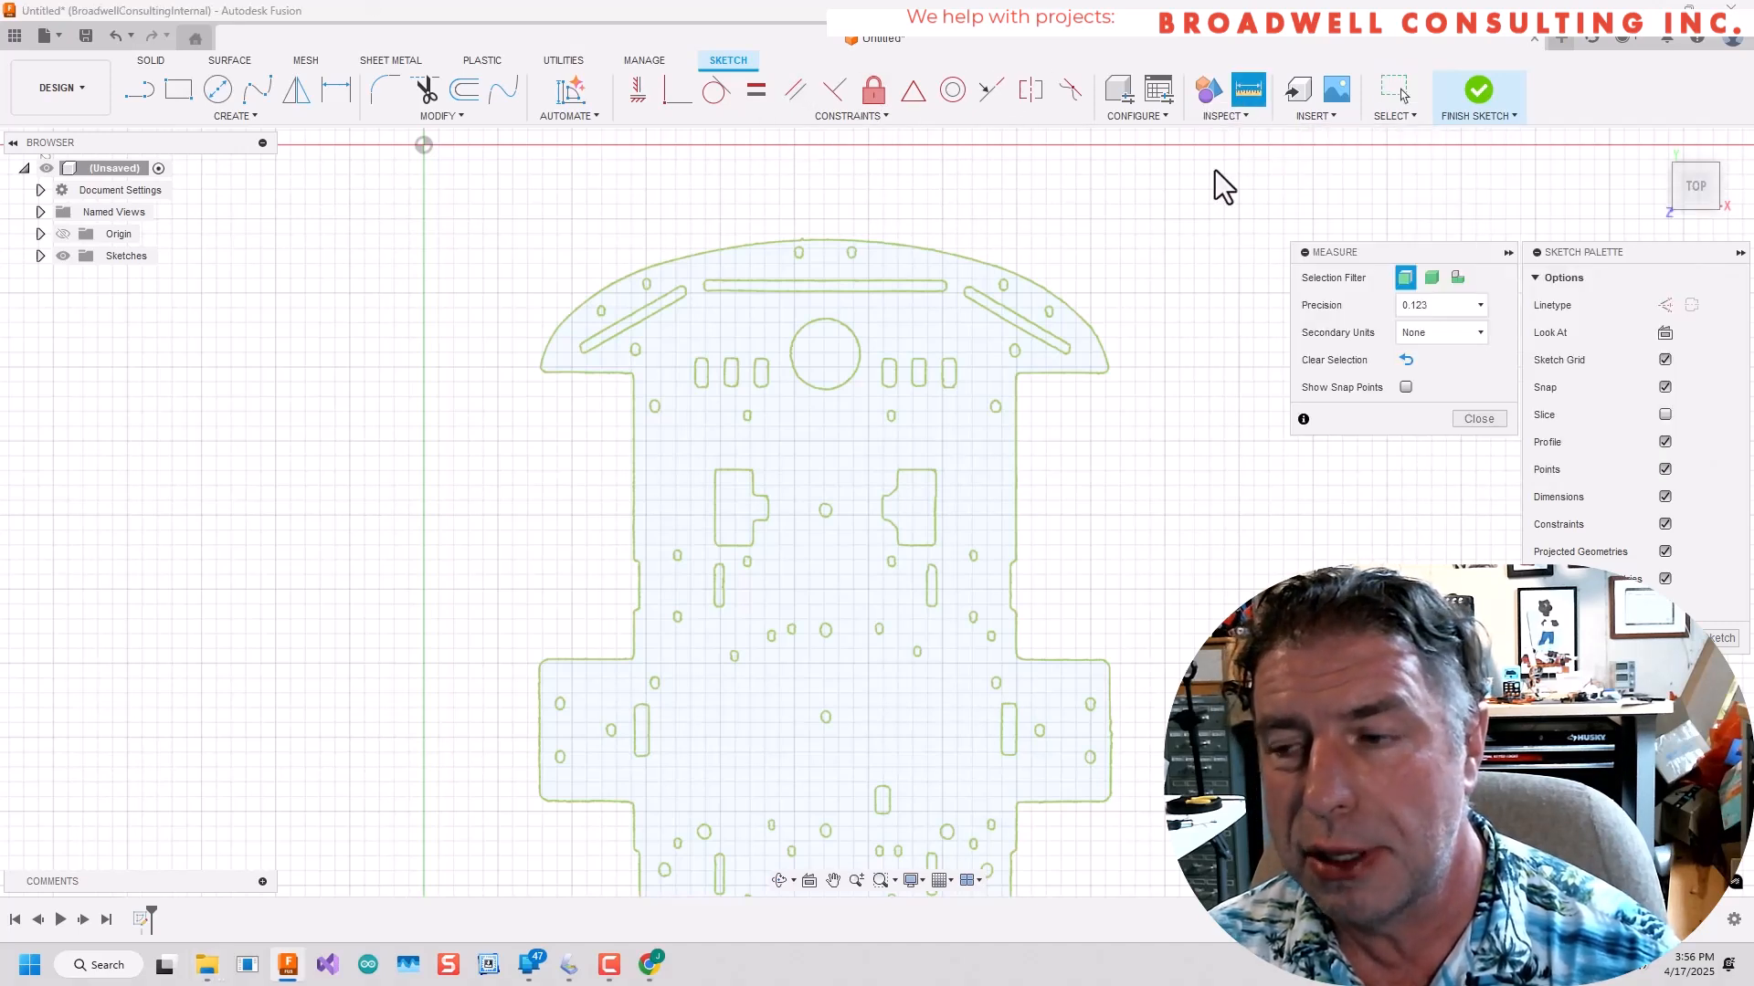
left_click(539, 683)
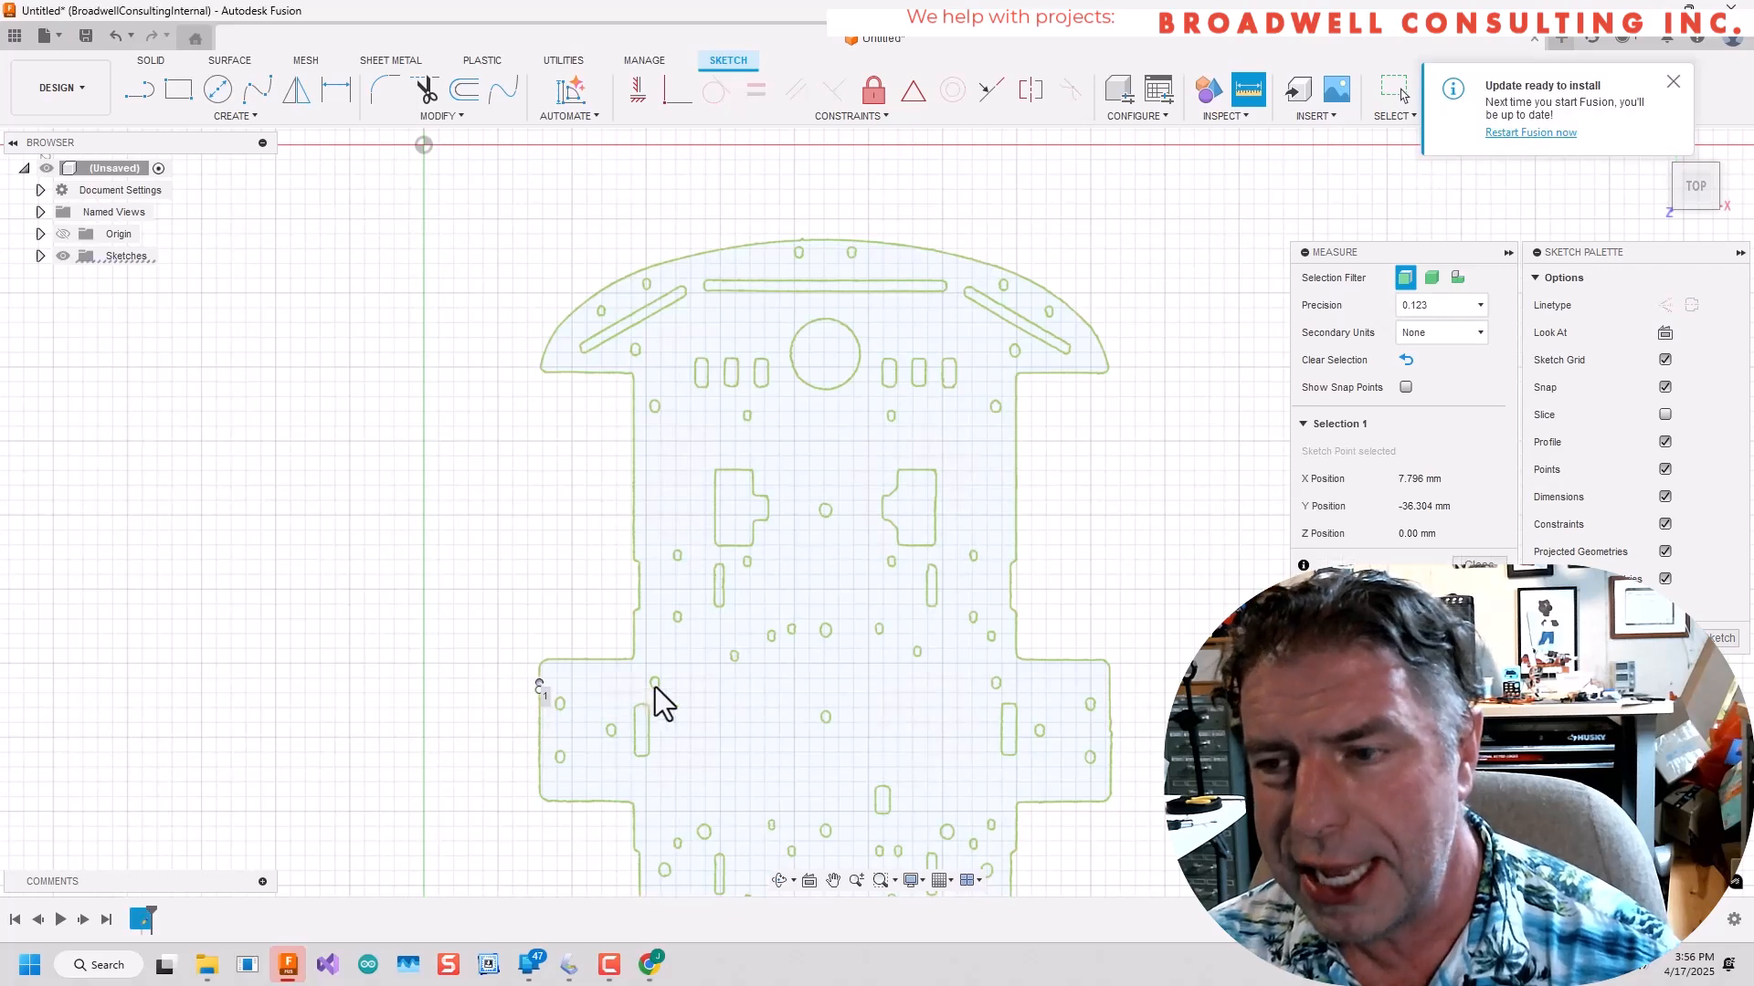
left_click(1110, 683)
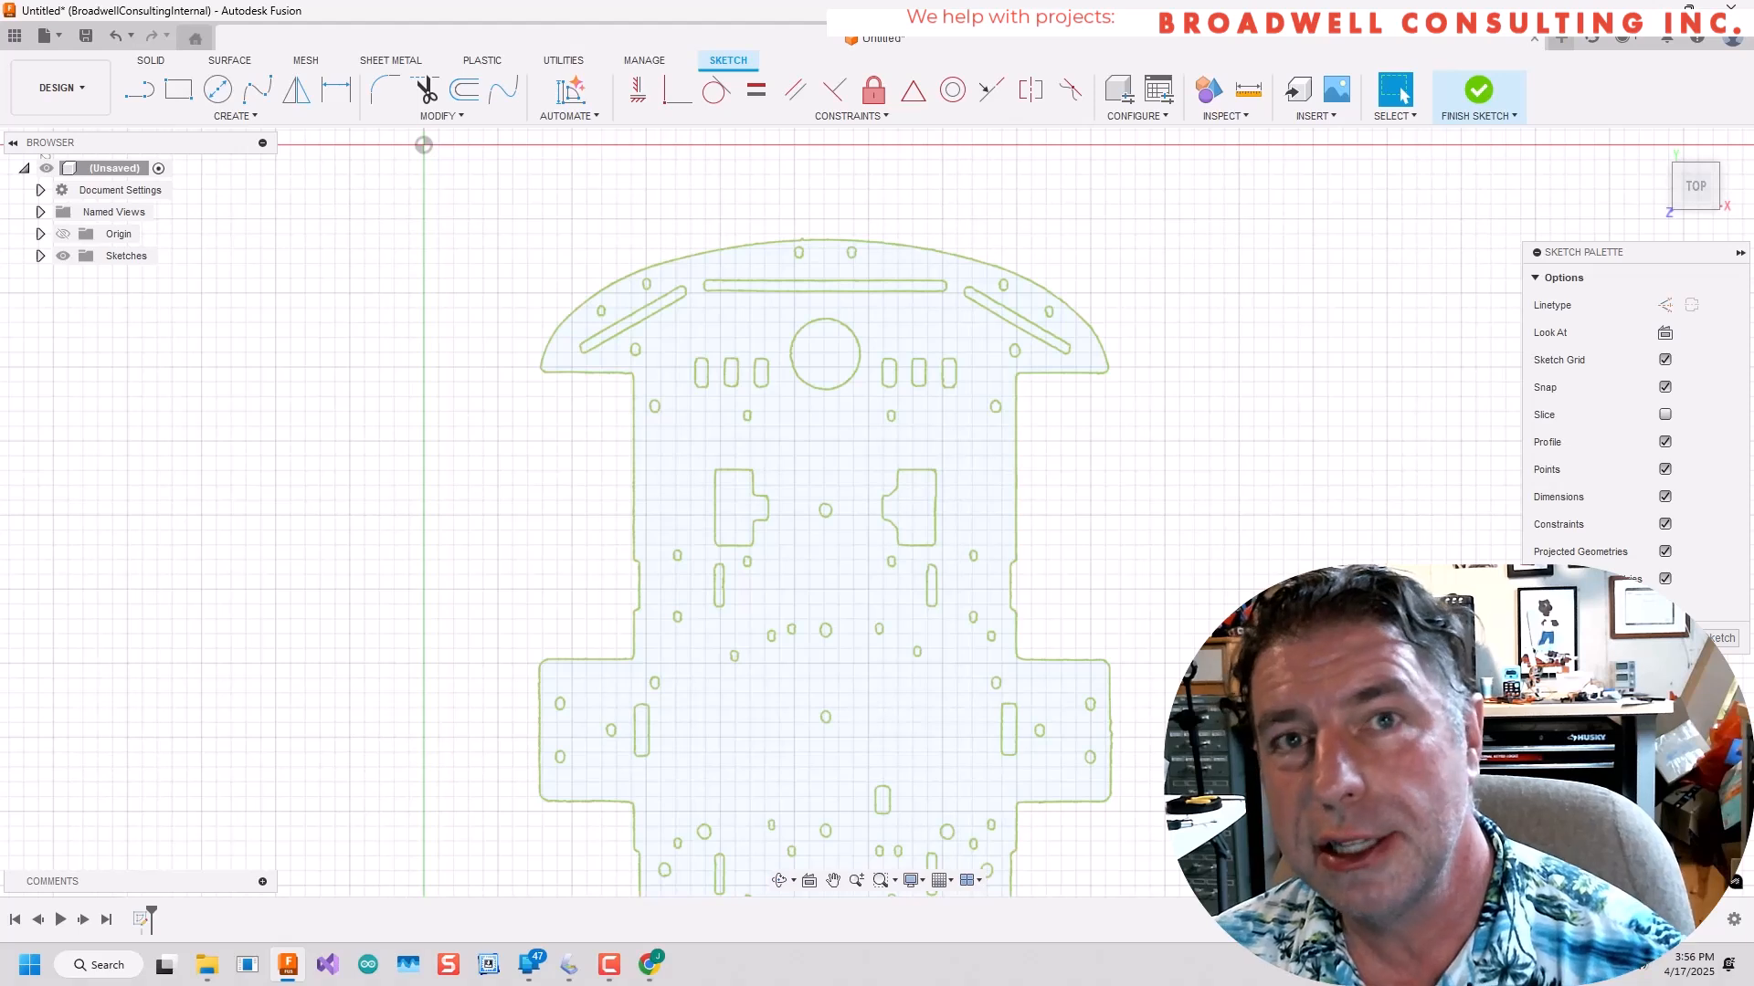
Undo the unscaled import and insert the basePlate SVG again with an XY plane scale of 149.2/38.
key("ctrl+z")
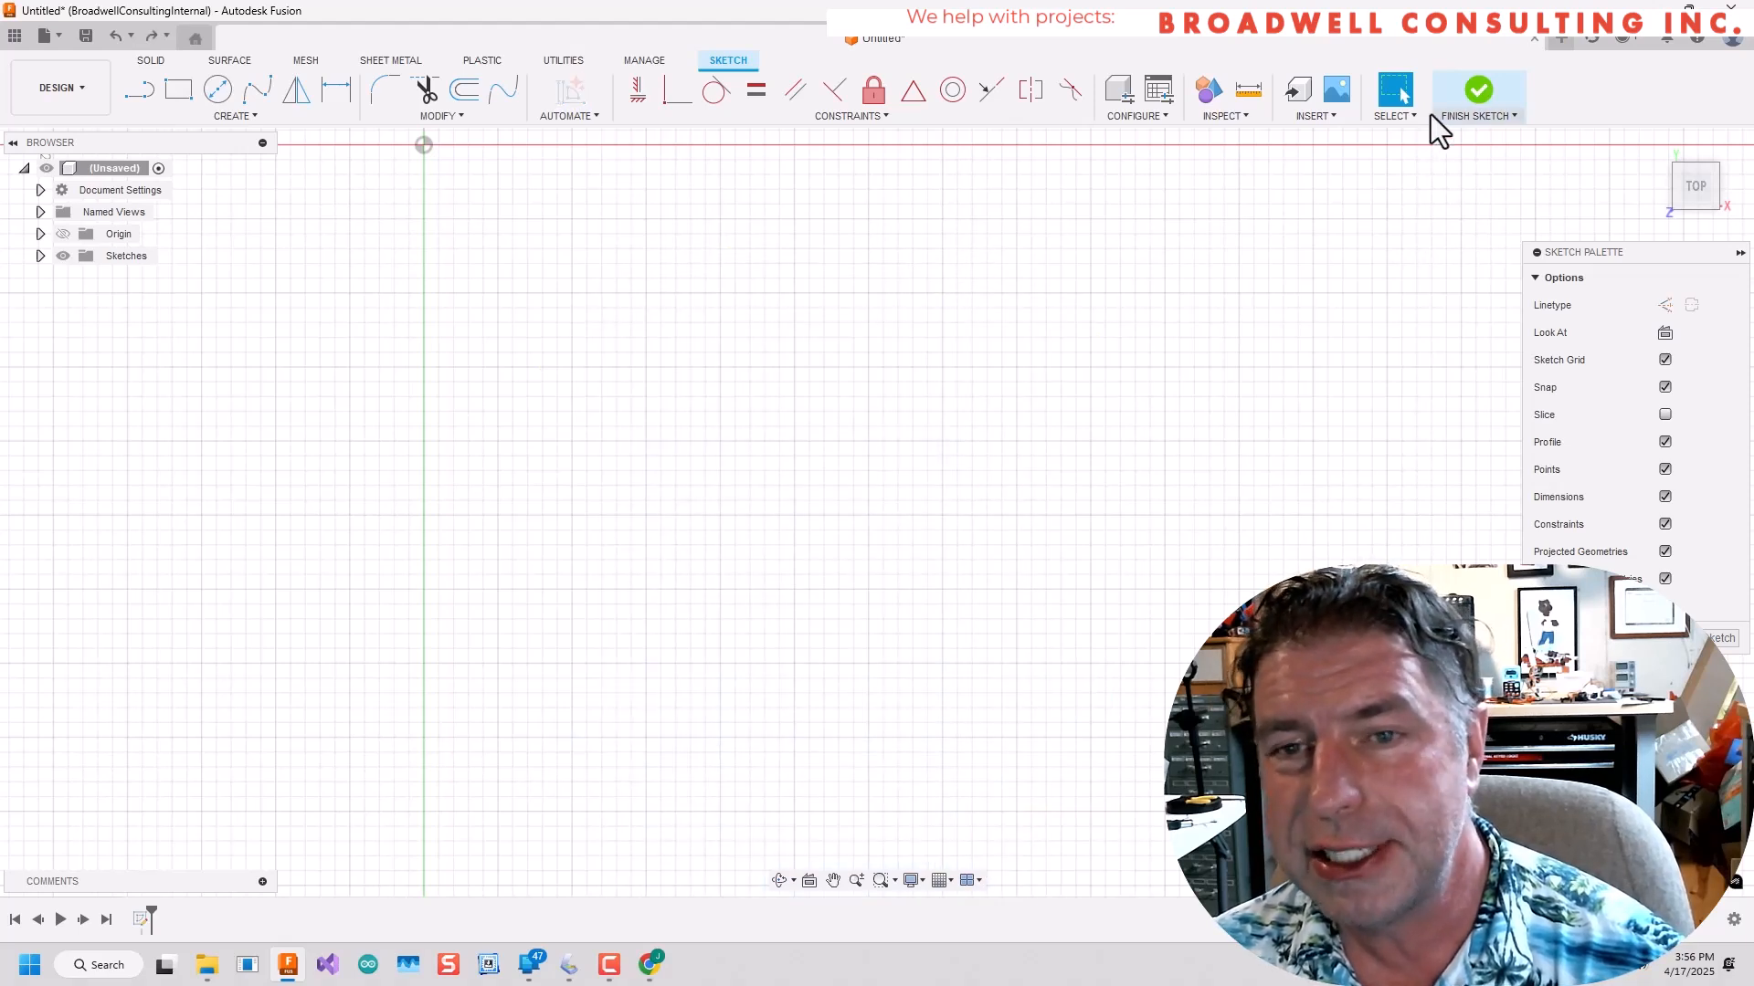
left_click(1307, 120)
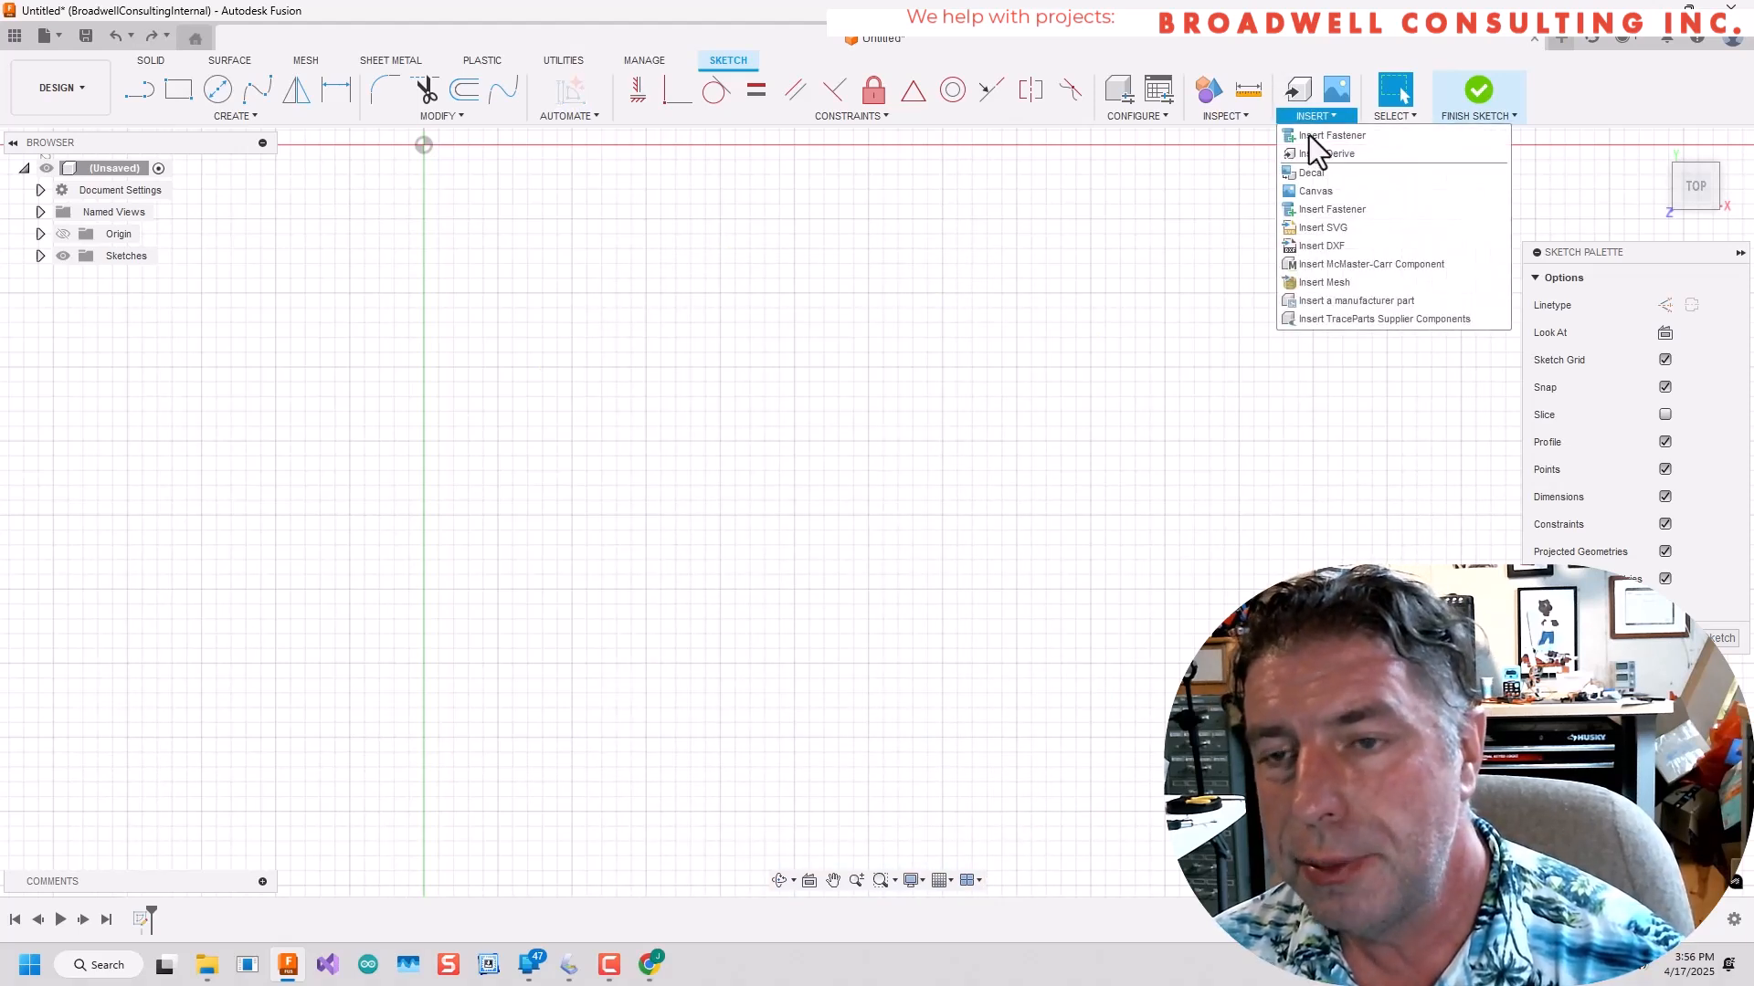
left_click(1328, 244)
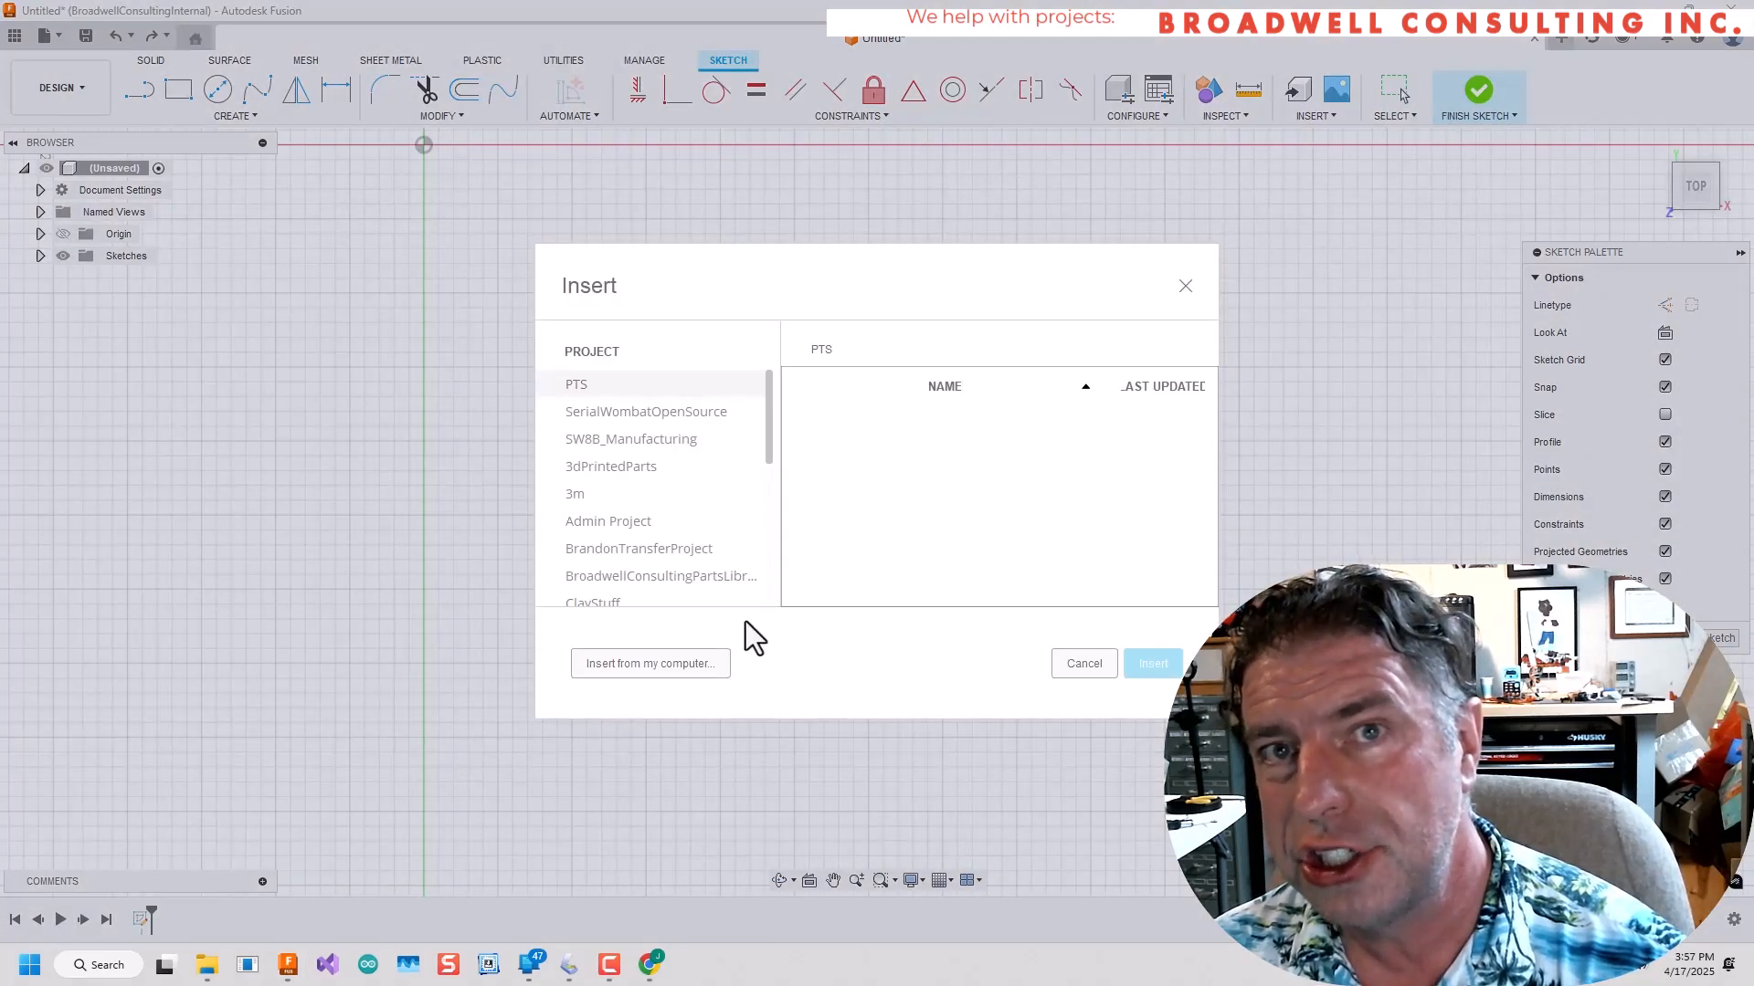
left_click(693, 663)
double_click(239, 186)
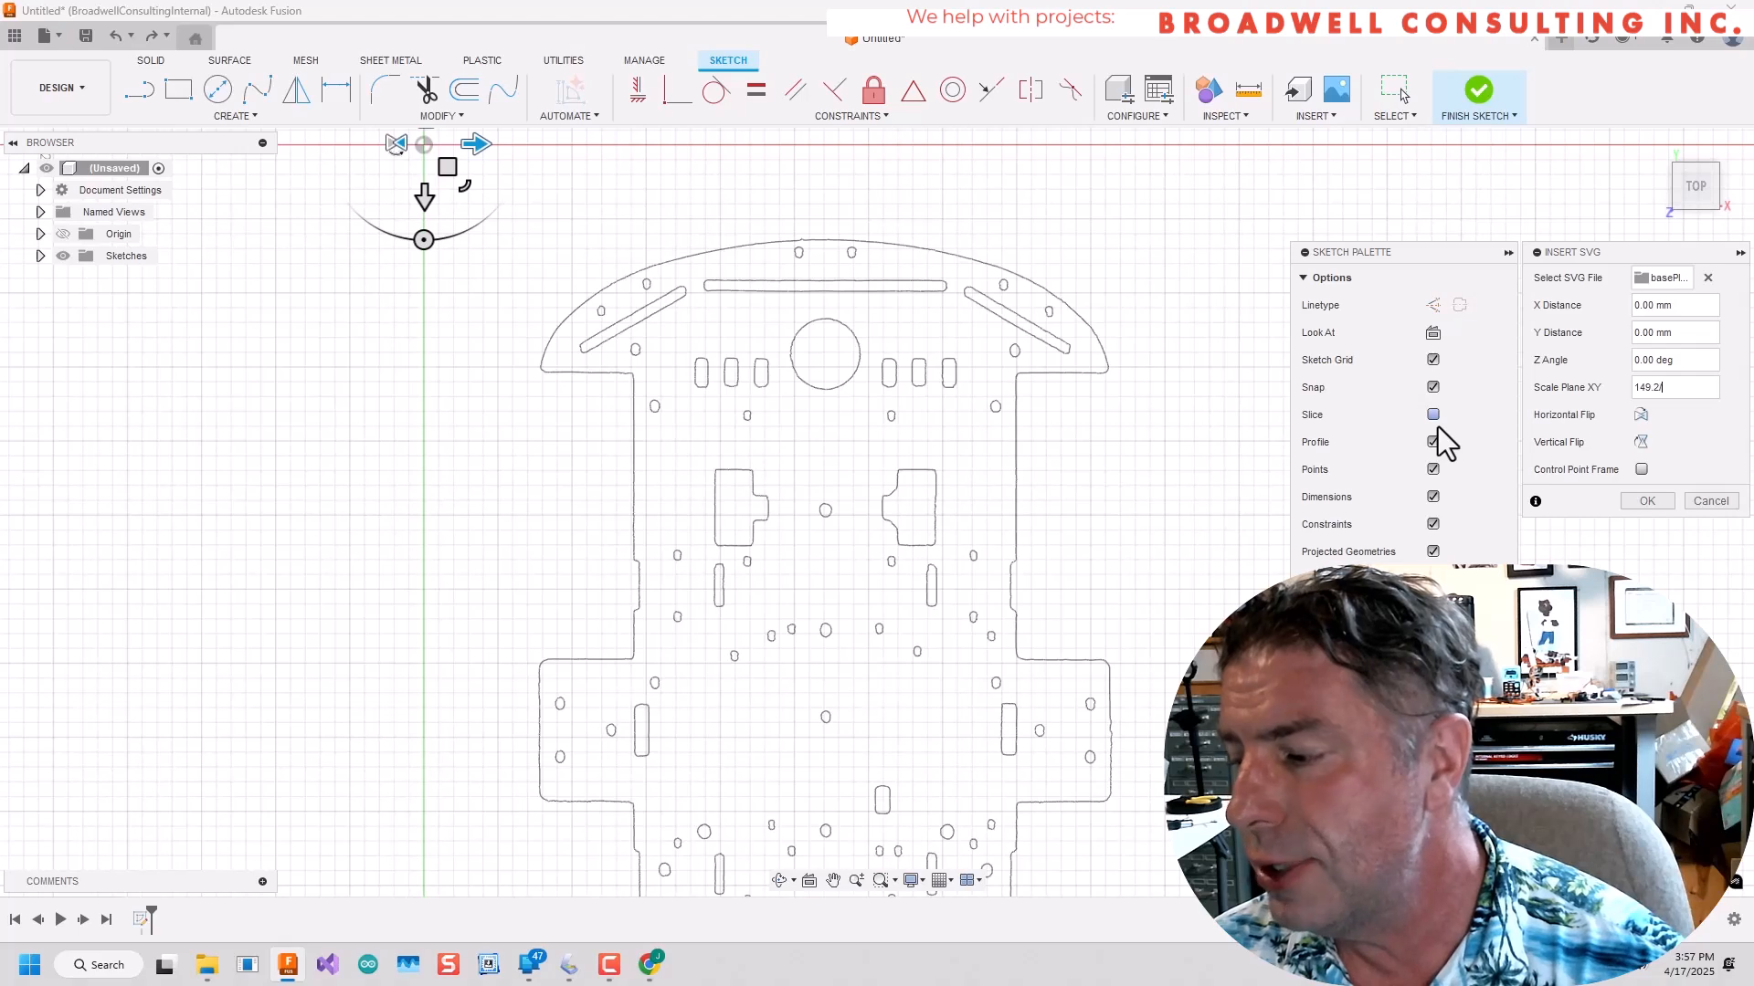
type("149.2/38")
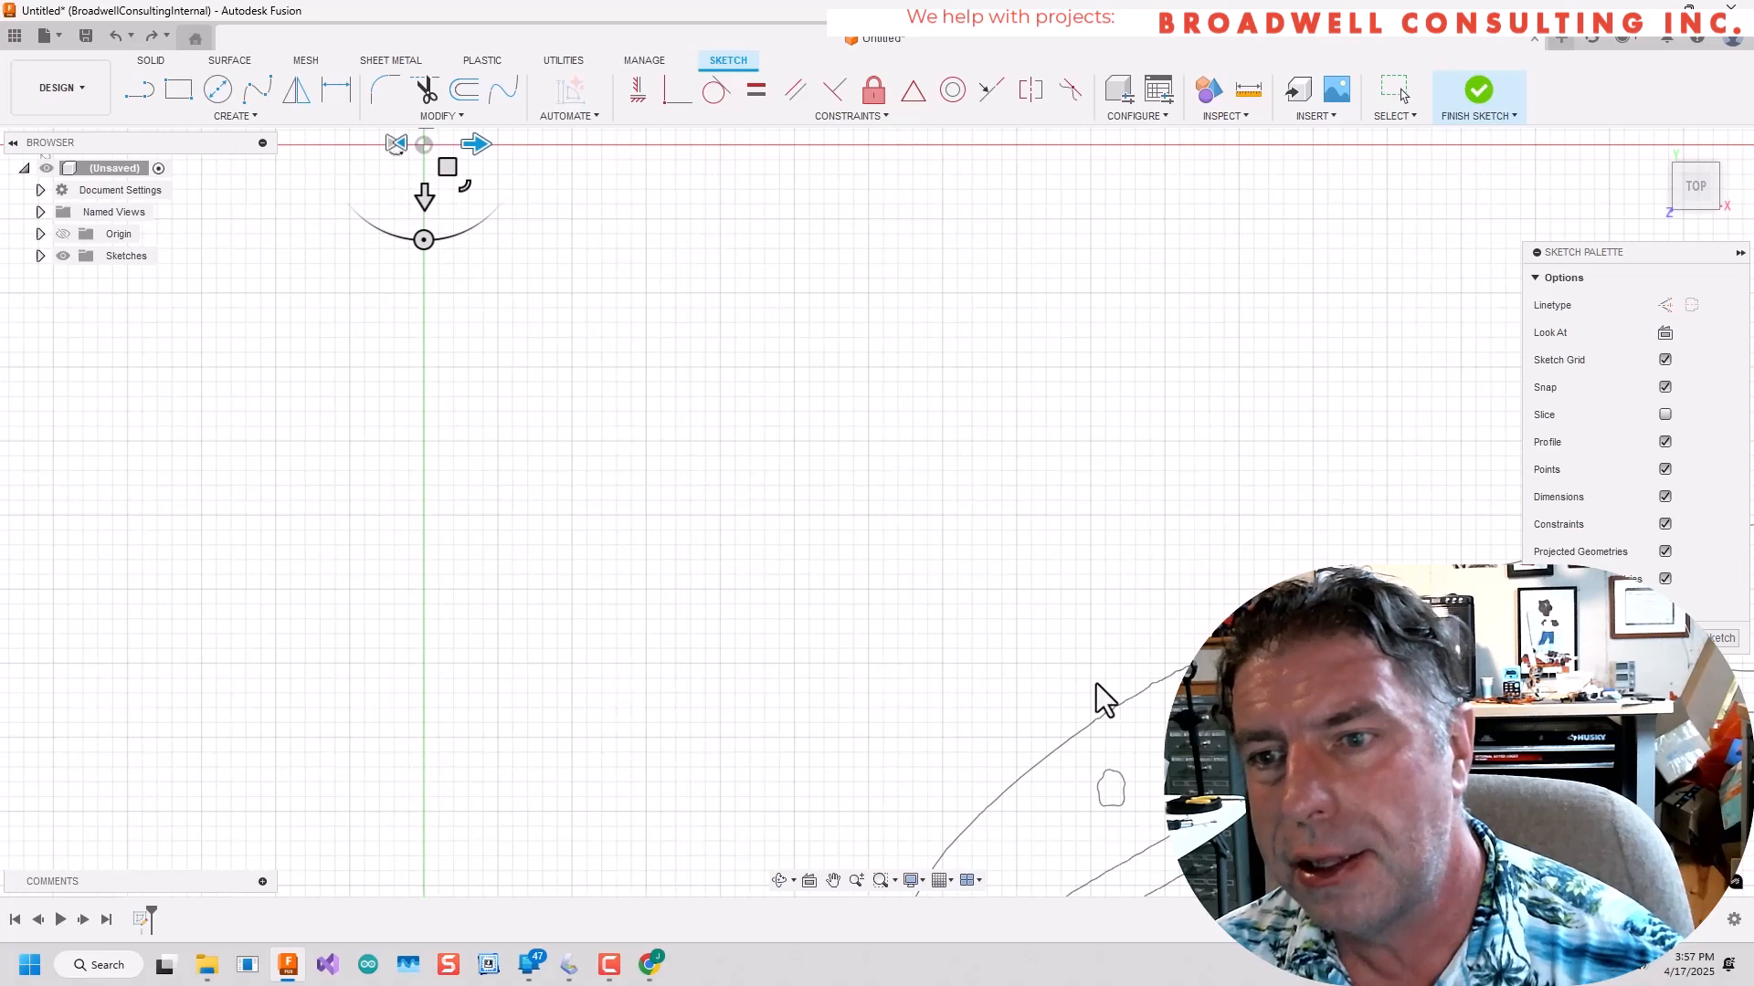
scroll(1096, 685, "down", 3)
scroll(1096, 691, "down", 5)
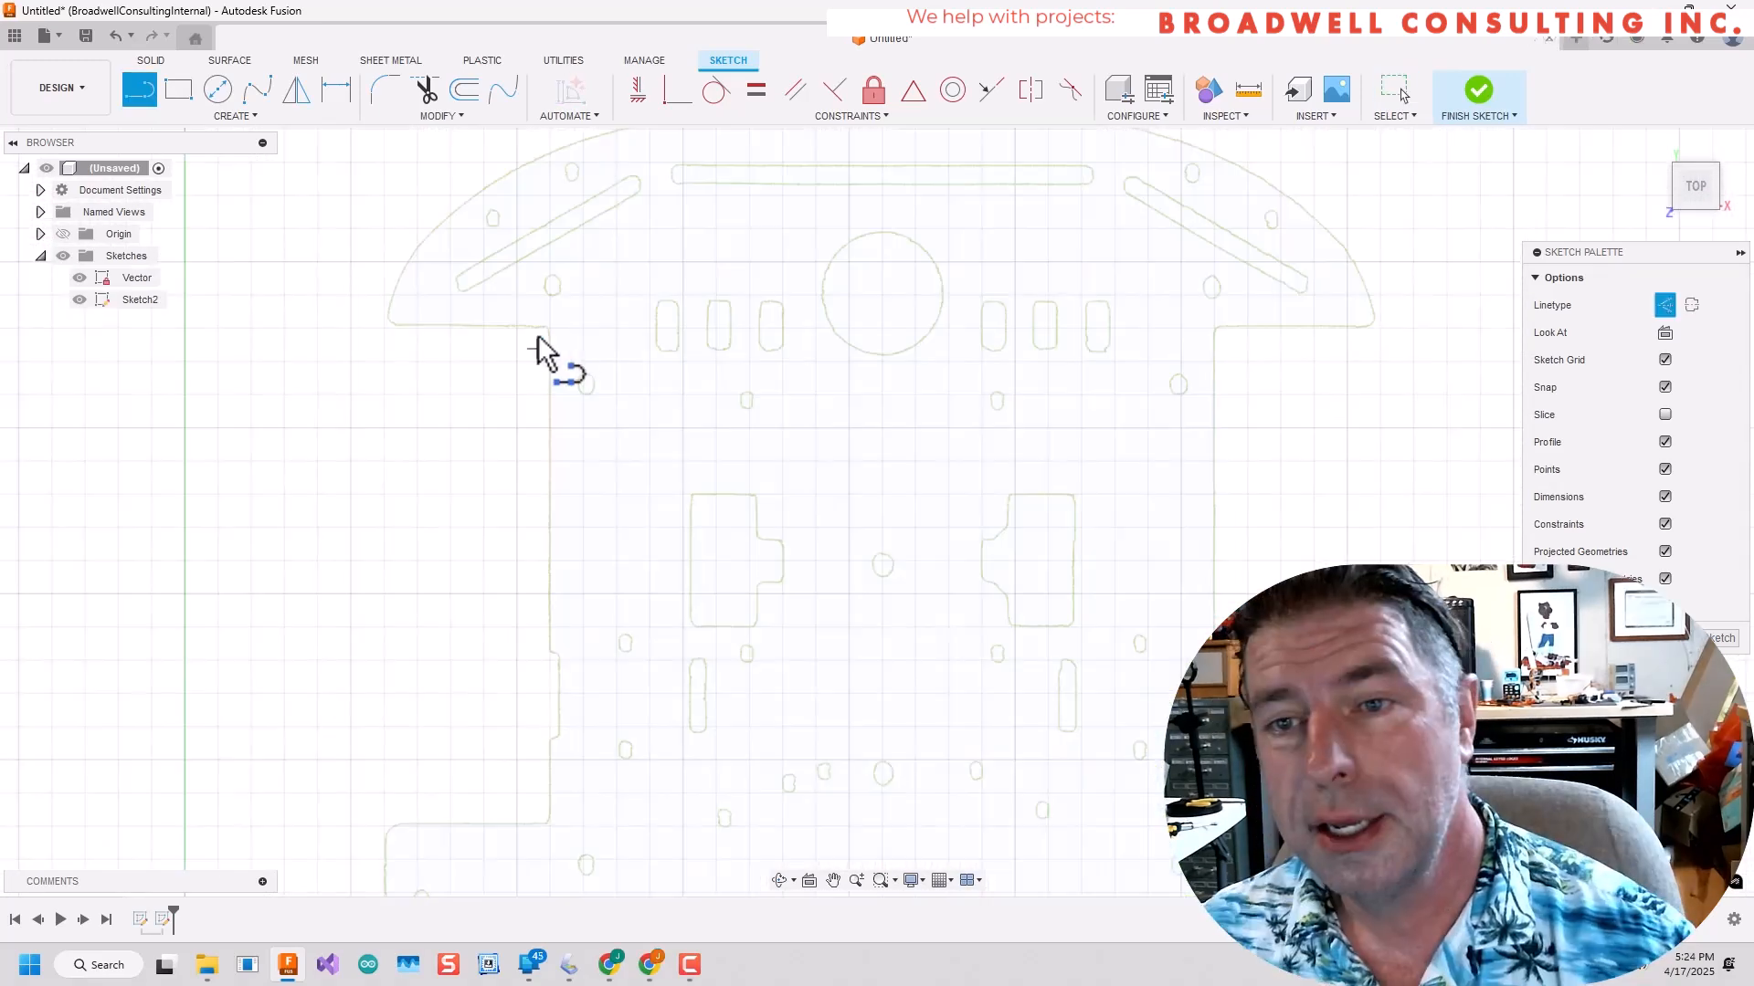
Draw vertical construction lines along the plate's two straight side edges just below the upper curved end.
left_click(551, 659)
key("l")
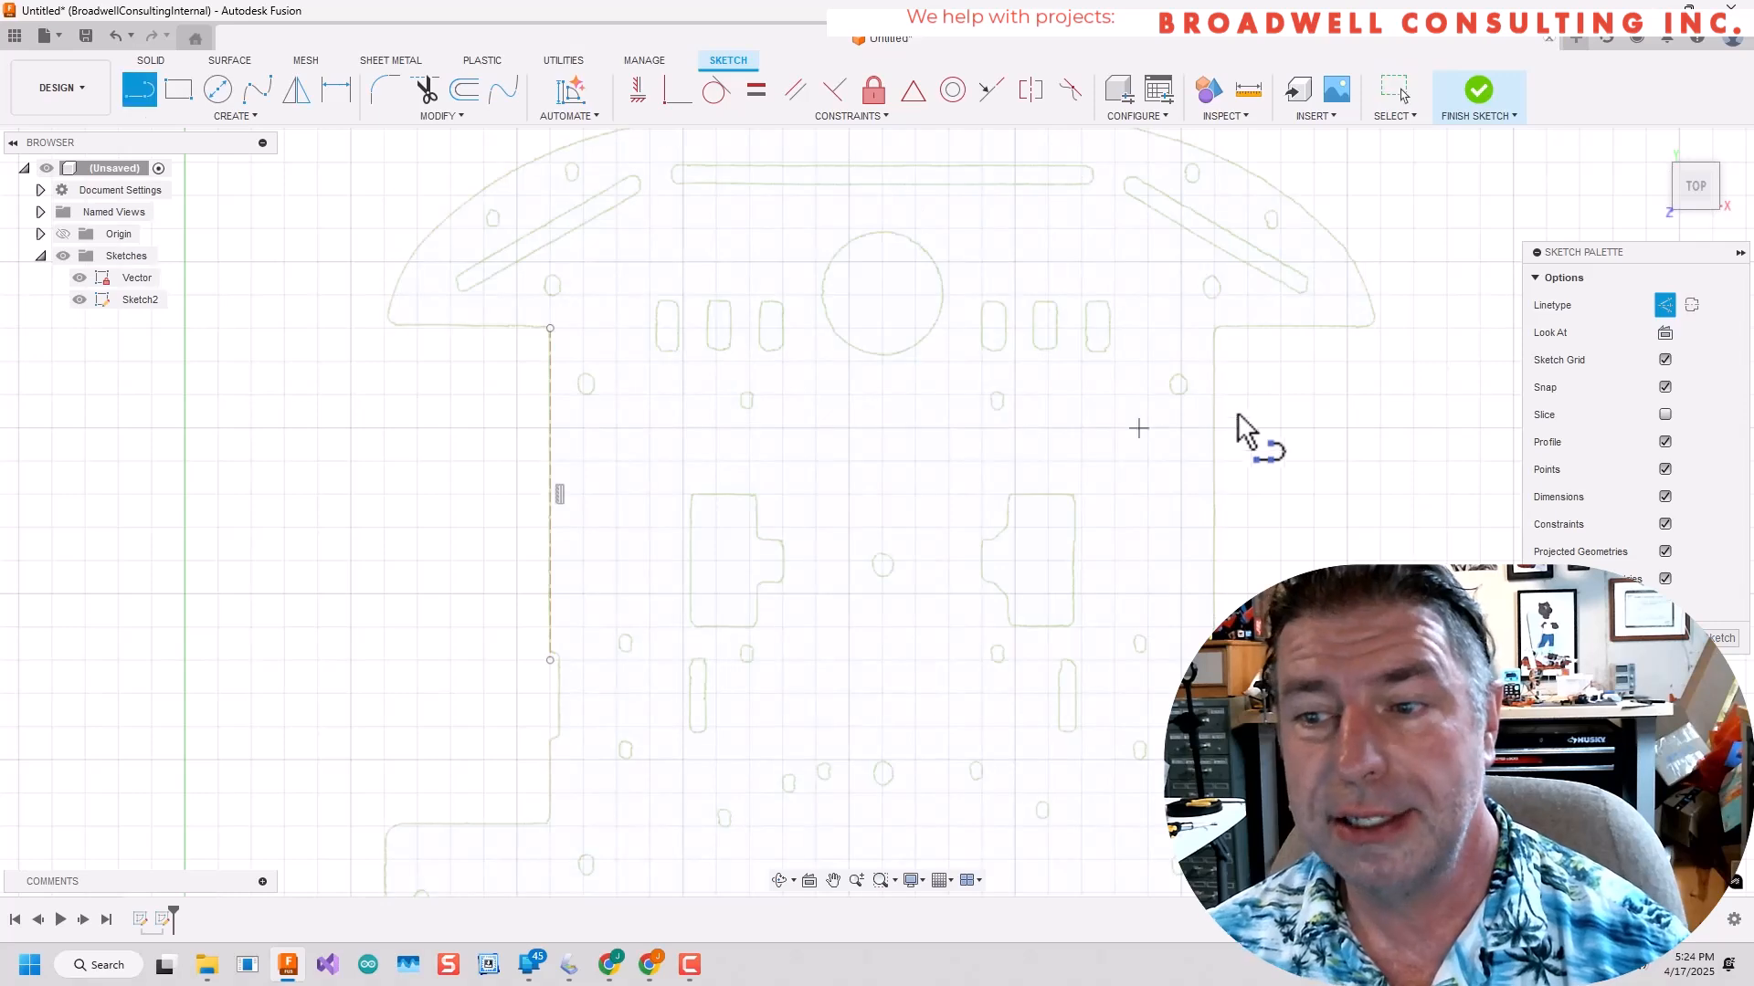
left_click(1214, 328)
key("Return")
key("Escape")
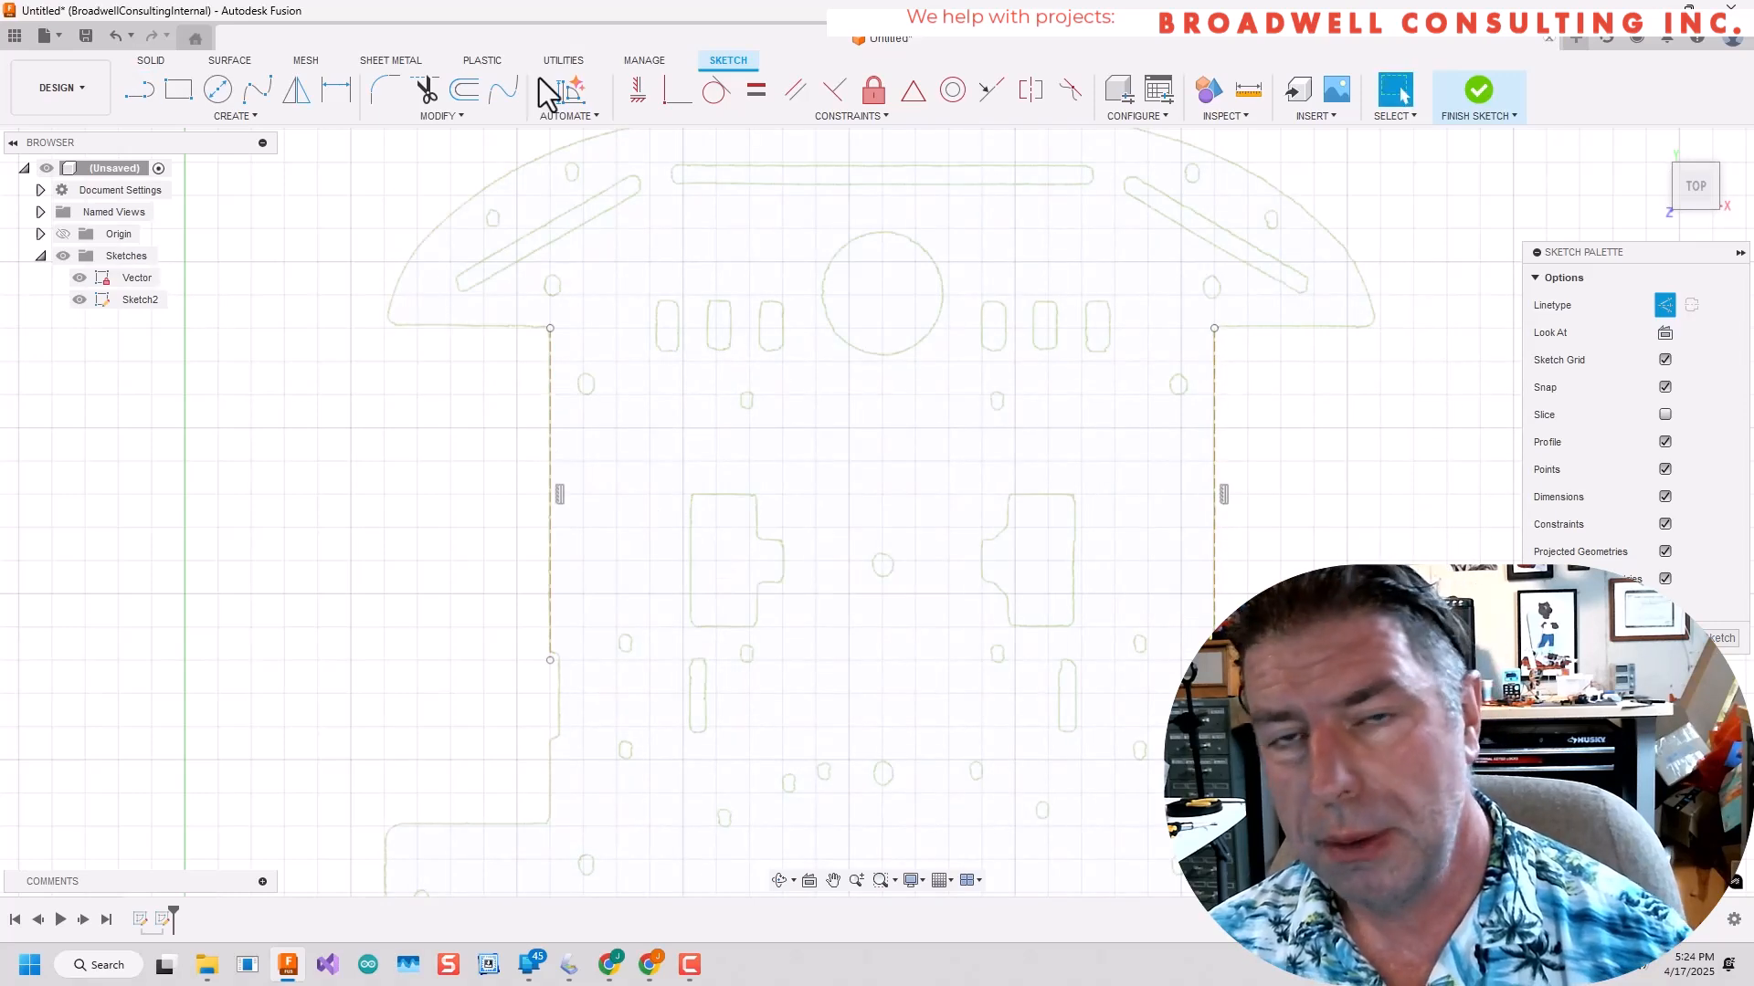
Connect the two vertical edge lines with a perpendicular construction line across the plate.
left_click(549, 462)
left_click(1214, 461)
key("Escape")
left_click(142, 95)
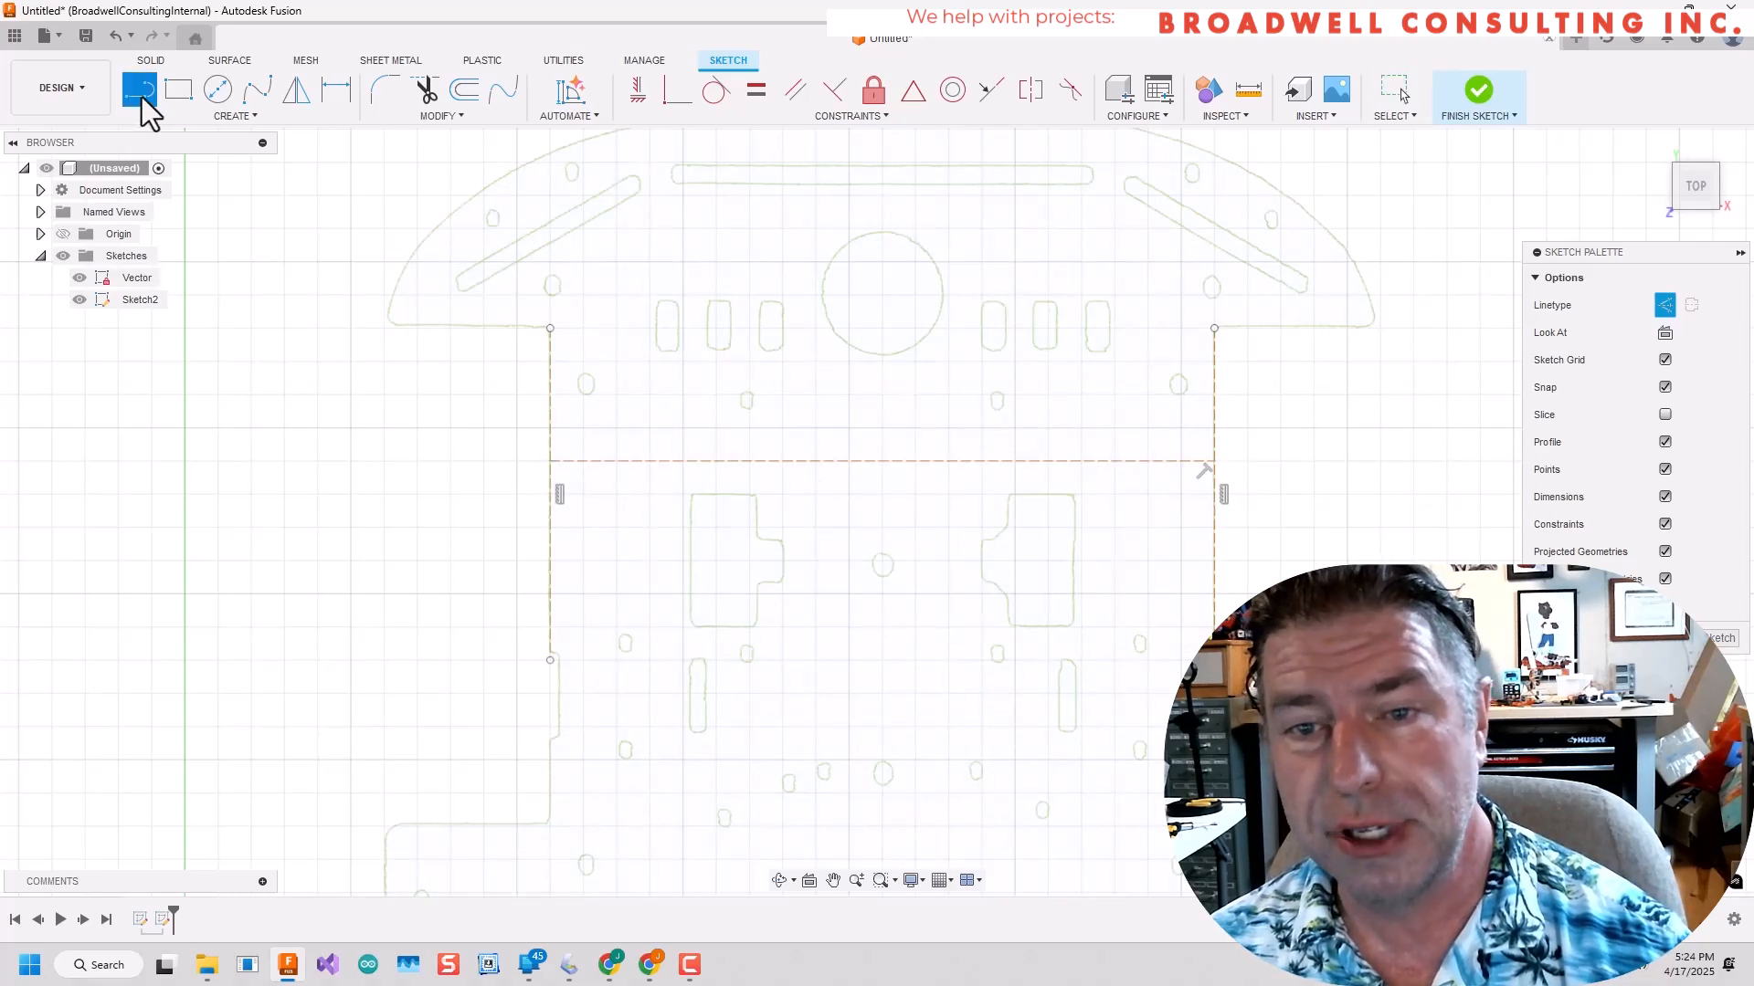
left_click(882, 461)
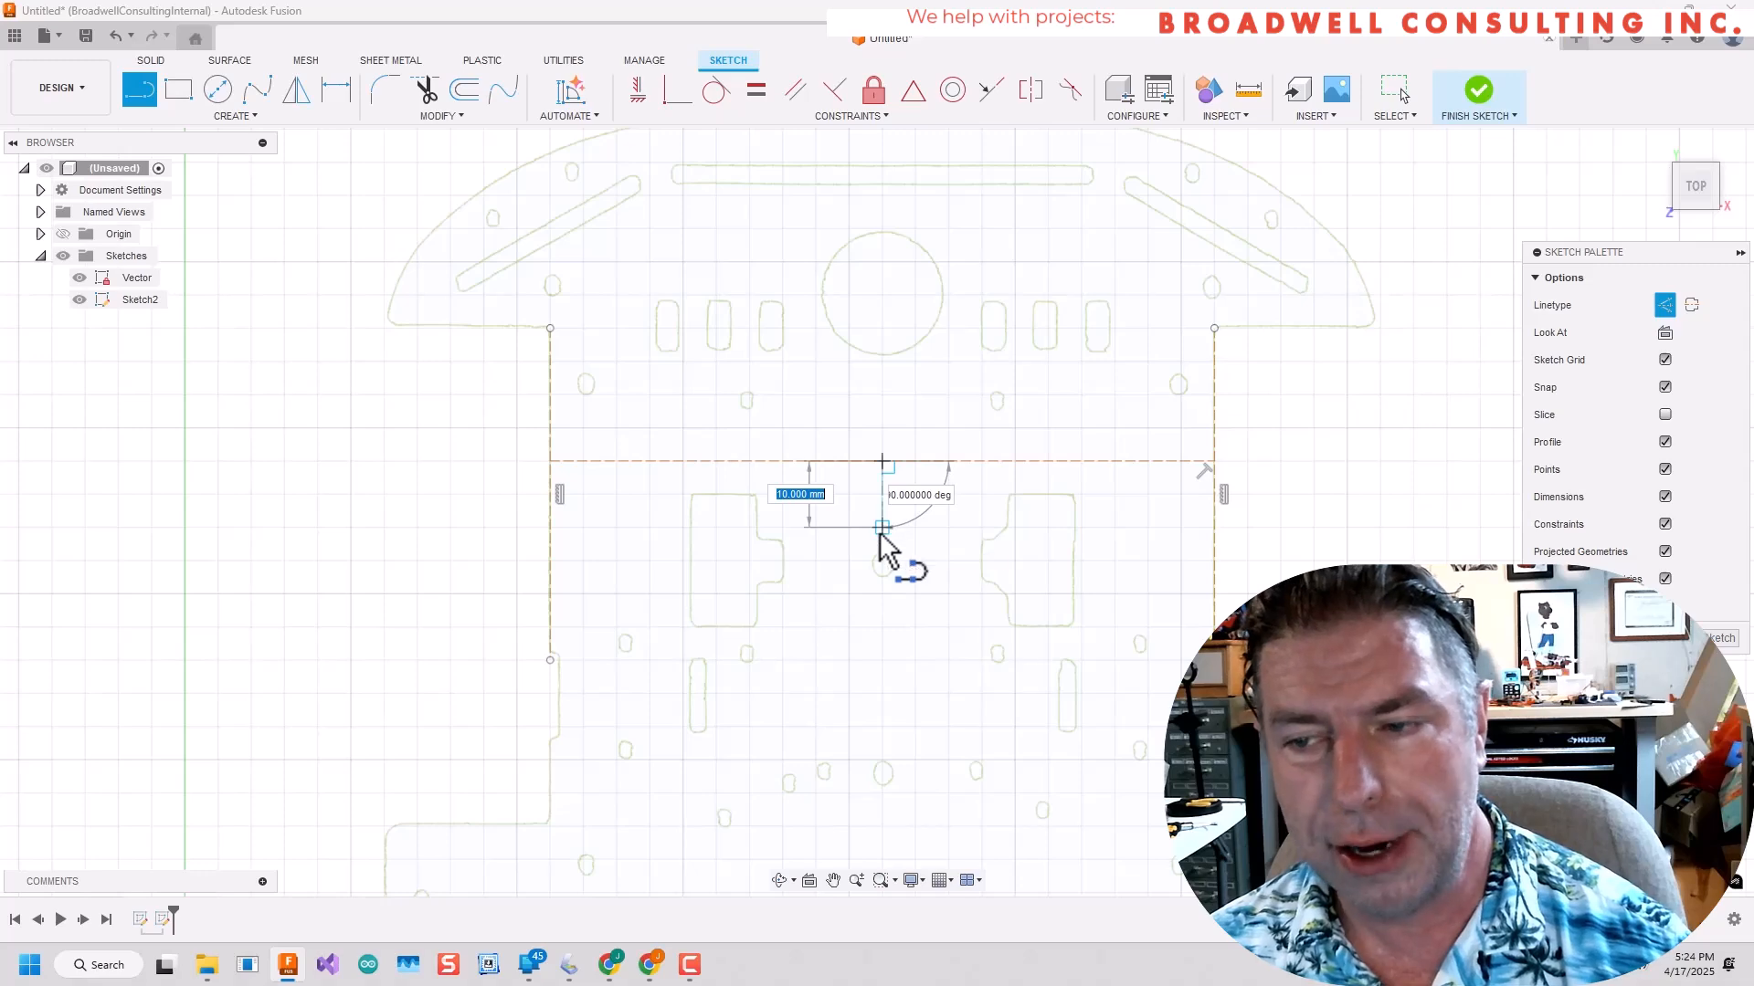
key("Return")
key("Escape")
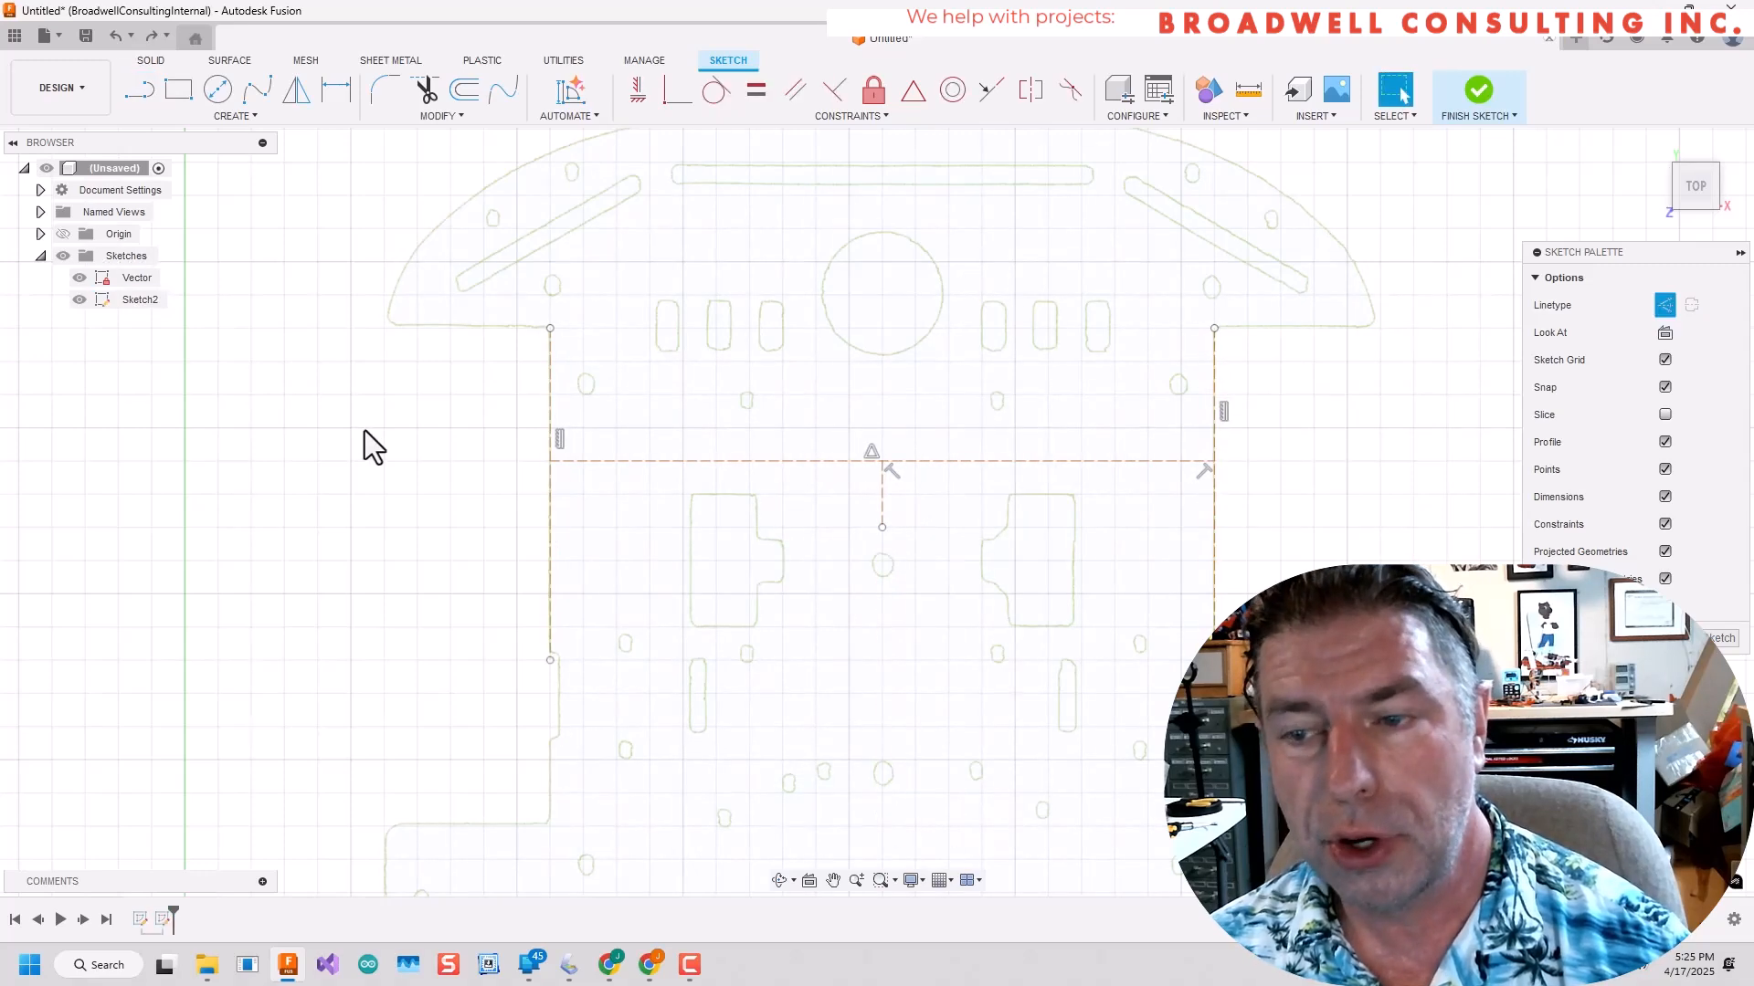
left_click(901, 466)
Draw a short vertical construction line upward from the midpoint of the line connecting the plate's side edges.
left_click(150, 95)
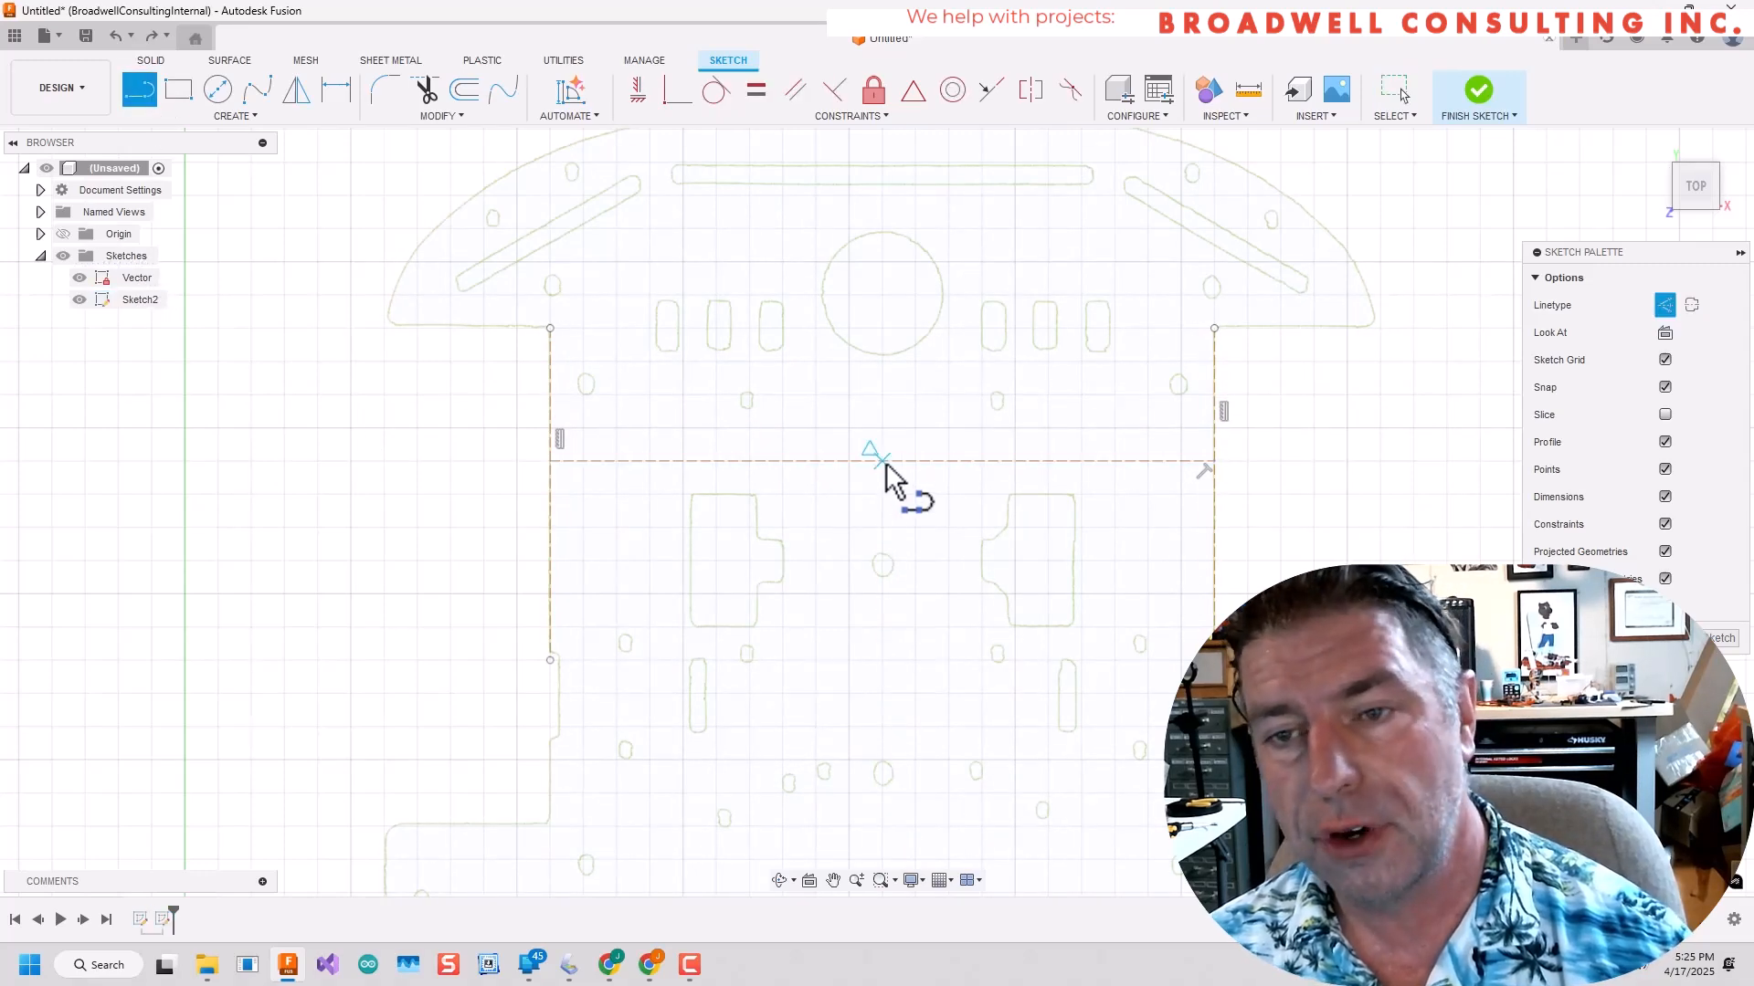
left_click(882, 461)
left_click(883, 416)
key("Escape")
Draw a vertical construction line beside the plate, extending beyond both of the plate's curved ends.
left_click(137, 99)
scroll(1062, 373, "down", 3)
mouse_move(1061, 372)
middle_mouse_down()
mouse_move(887, 343)
mouse_move(941, 398)
middle_mouse_up()
scroll(941, 398, "down", 5)
left_click(139, 91)
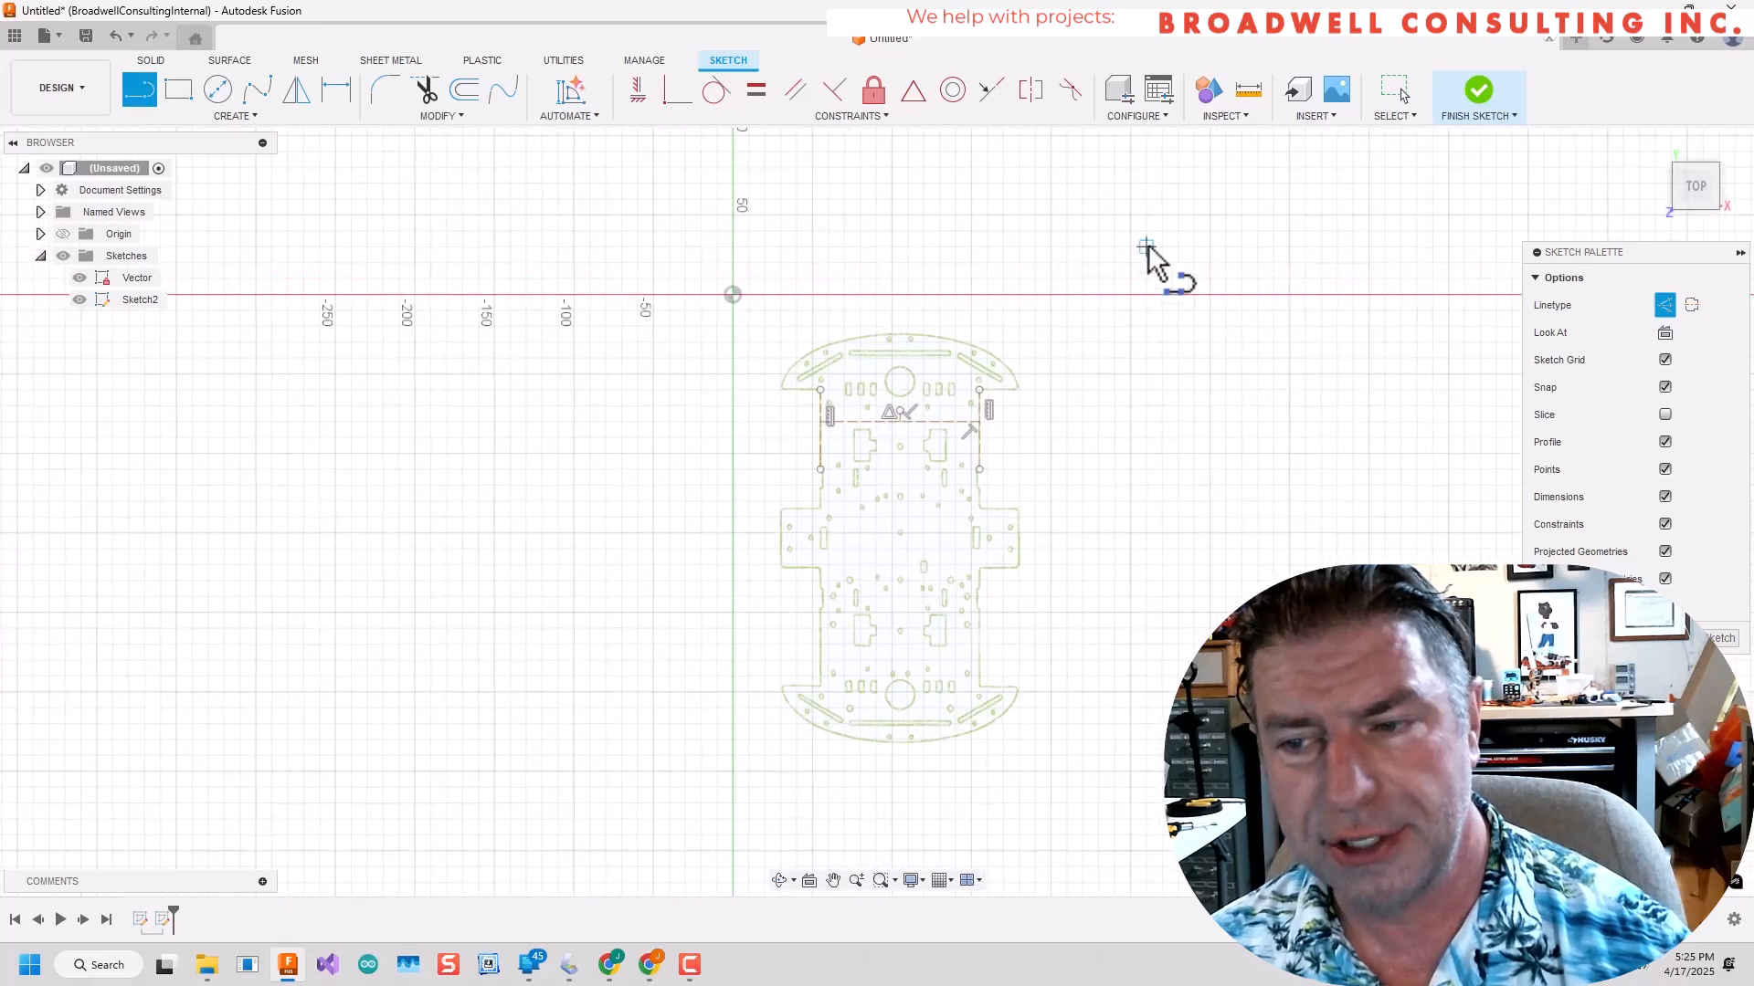
left_click(1145, 247)
left_click(1146, 867)
key("Escape")
scroll(935, 419, "up", 5)
left_click(824, 404)
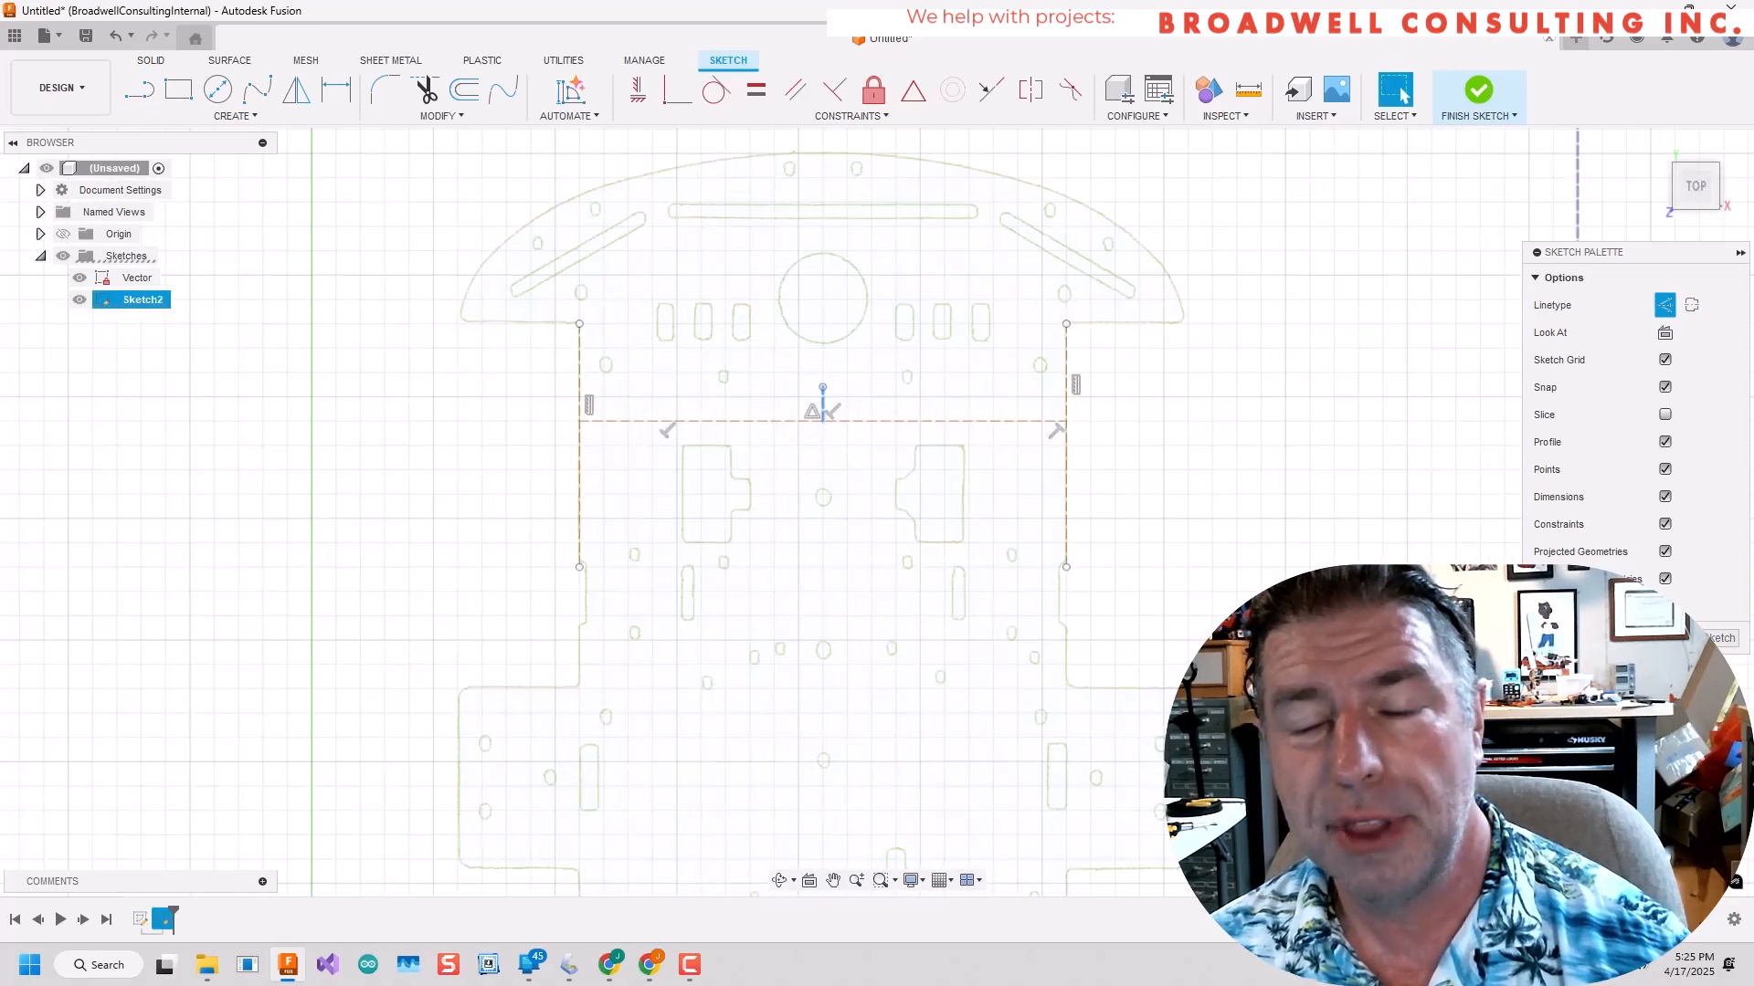
left_click(989, 93)
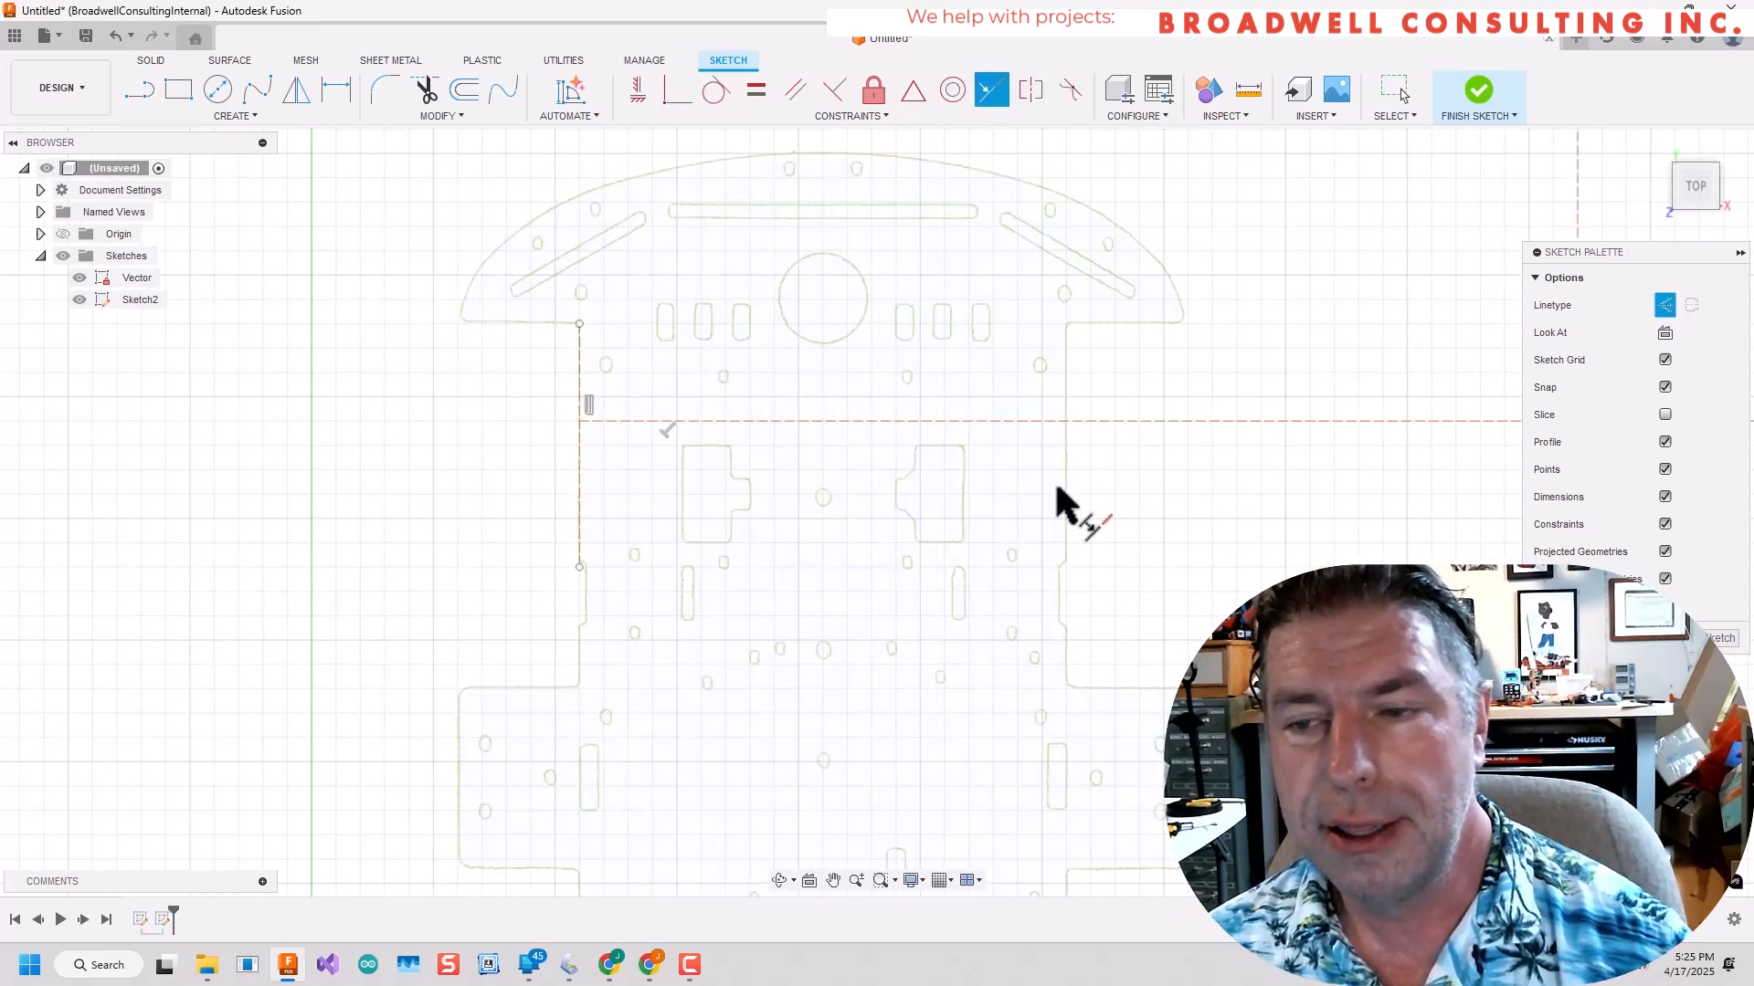
scroll(1058, 488, "down", 5)
key("ctrl+z")
Fix the short midpoint line and make the long vertical construction line collinear with it.
scroll(1070, 464, "up", 7)
left_click(691, 411)
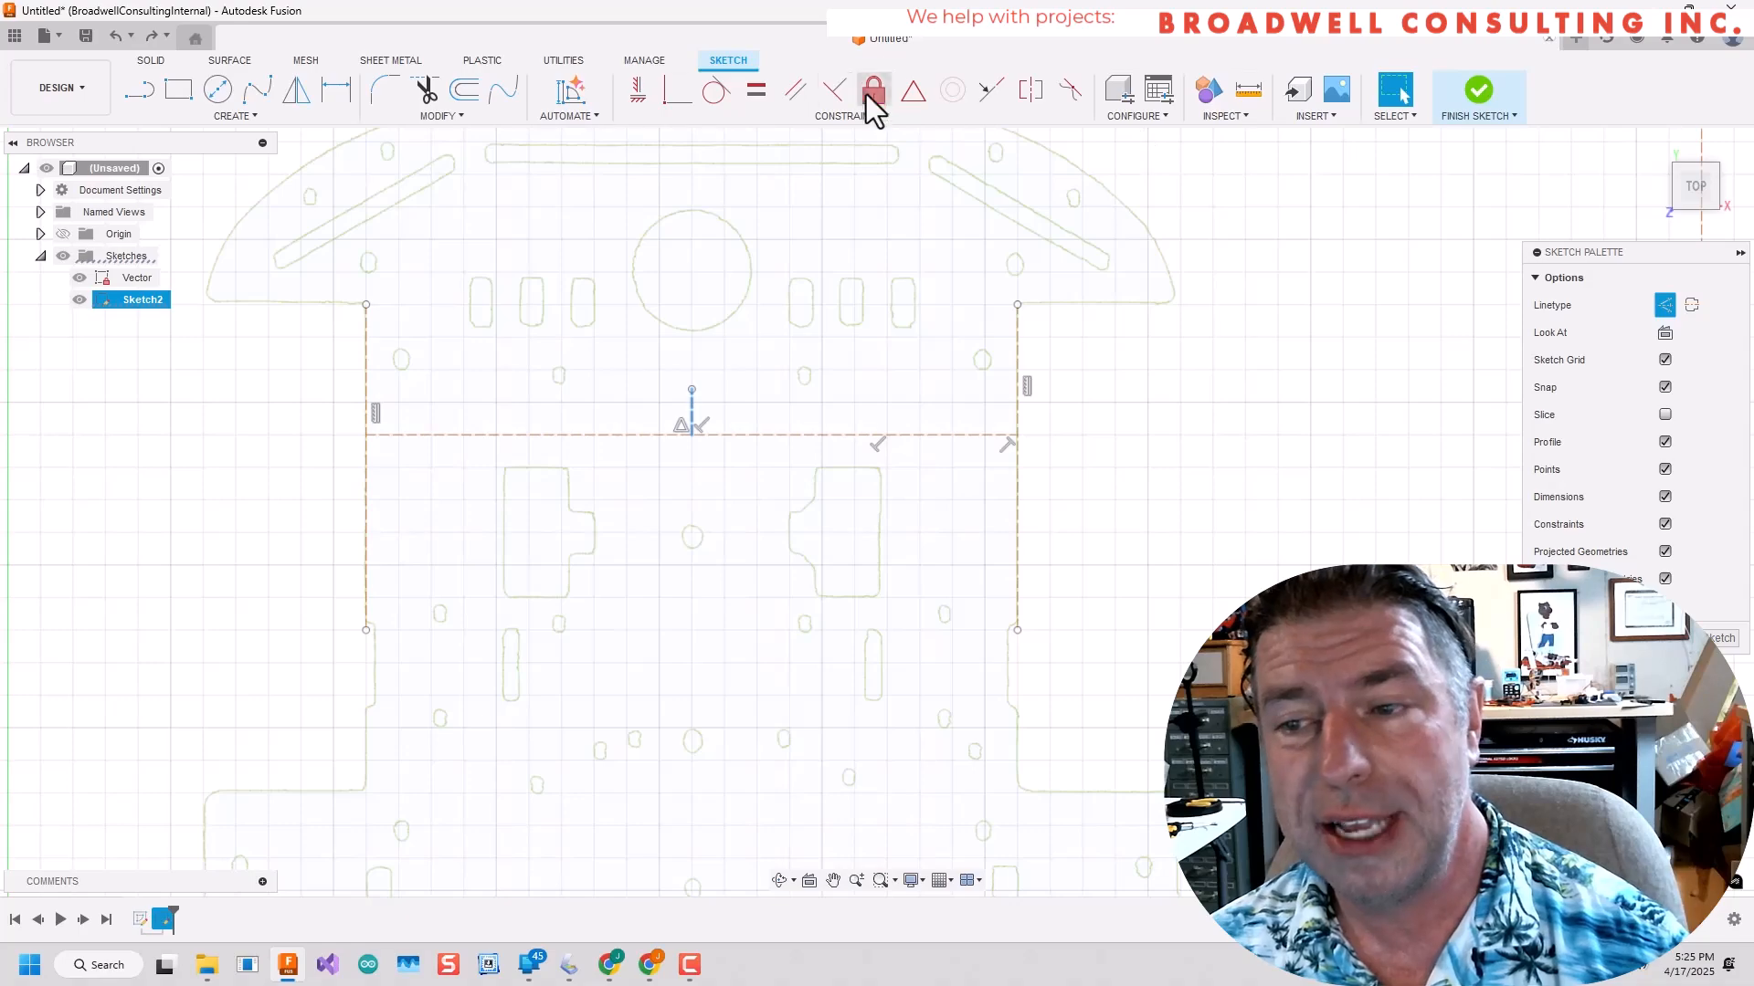
scroll(1432, 575, "down", 6)
scroll(1187, 475, "up", 8)
left_click(1088, 599)
left_click(990, 92)
scroll(1021, 279, "down", 4)
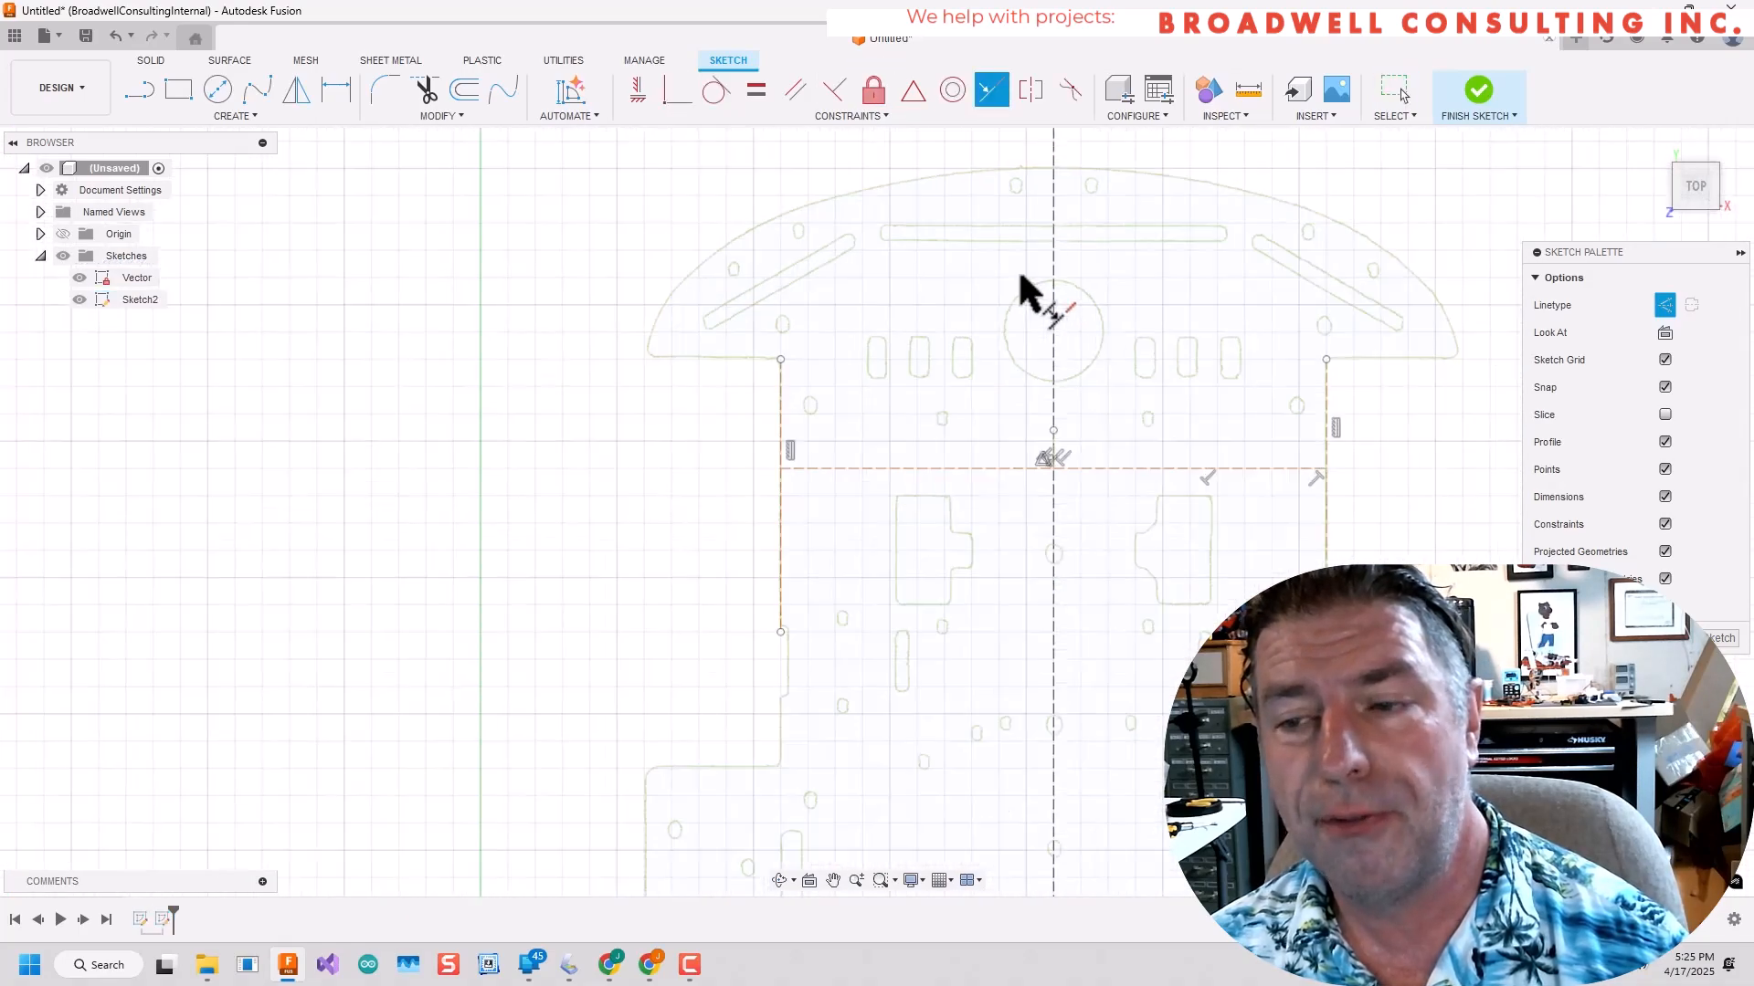
Fix the long vertical centerline in place with the Fix constraint.
scroll(1027, 295, "down", 3)
left_click(863, 98)
scroll(1046, 560, "up", 8)
scroll(979, 573, "down", 7)
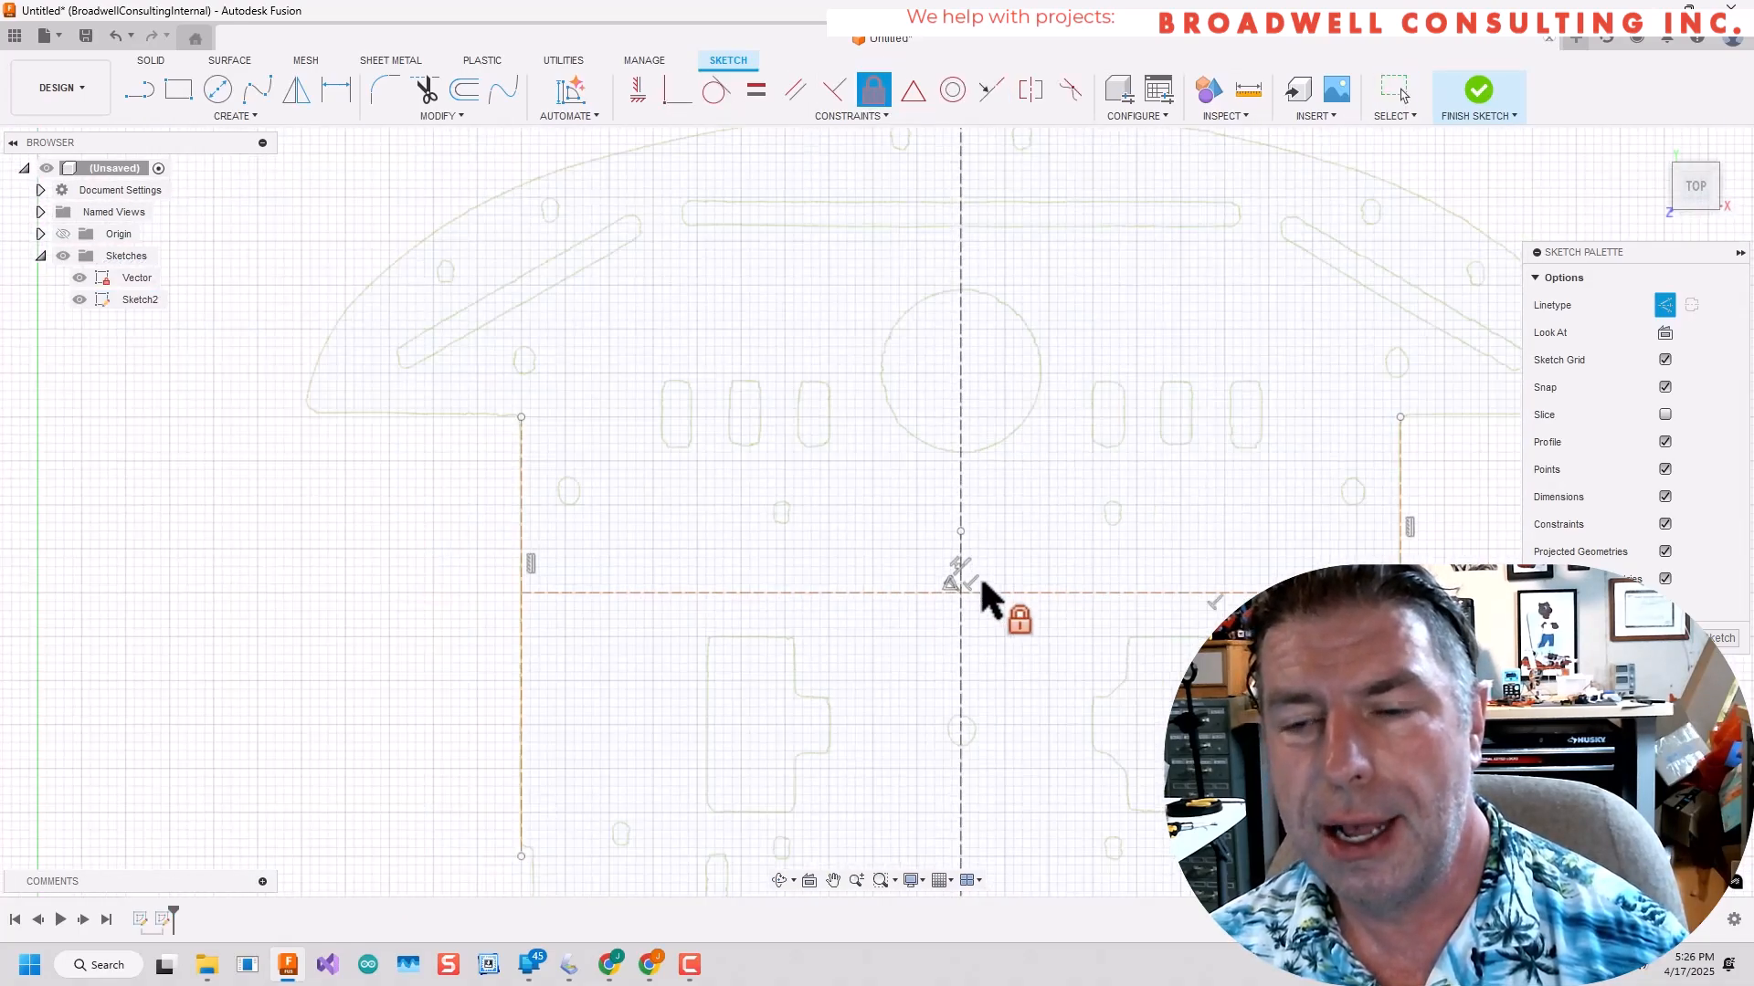
middle_click_drag(1033, 653, 1080, 437)
scroll(1080, 438, "down", 3)
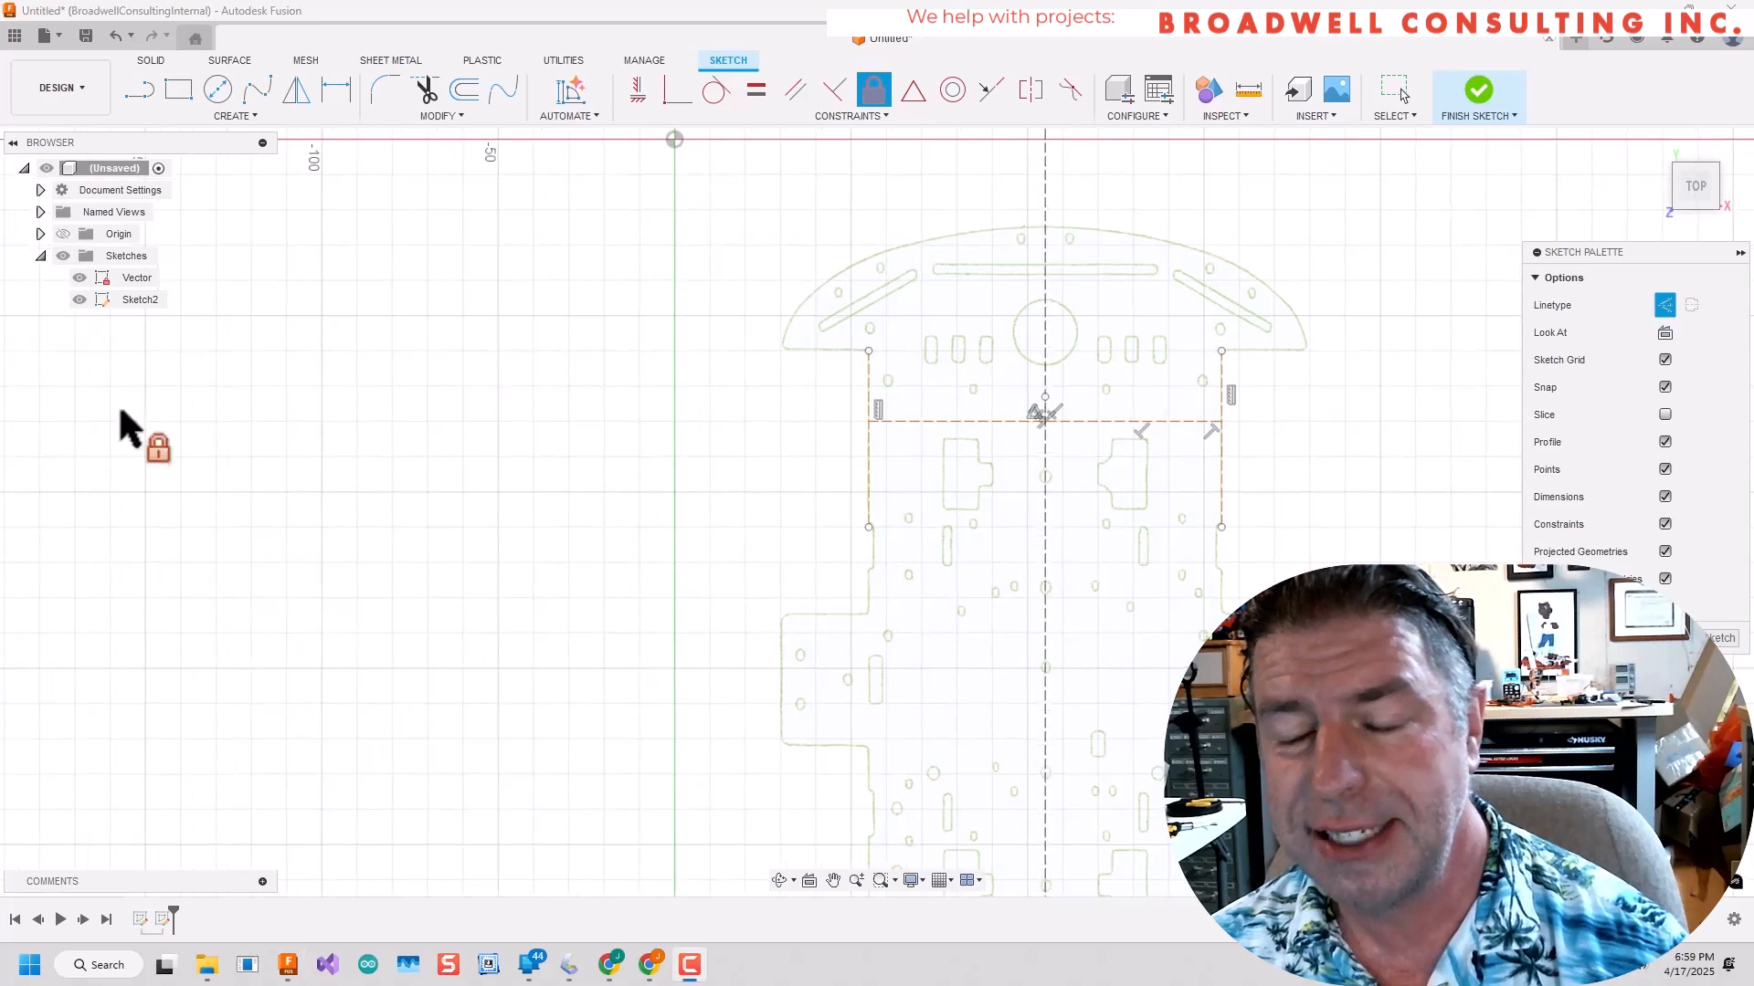
Draw a horizontal construction line along the upper edges of the two side tabs, from one outer corner to the other.
scroll(694, 490, "up", 2)
scroll(781, 614, "down", 3)
scroll(908, 646, "up", 2)
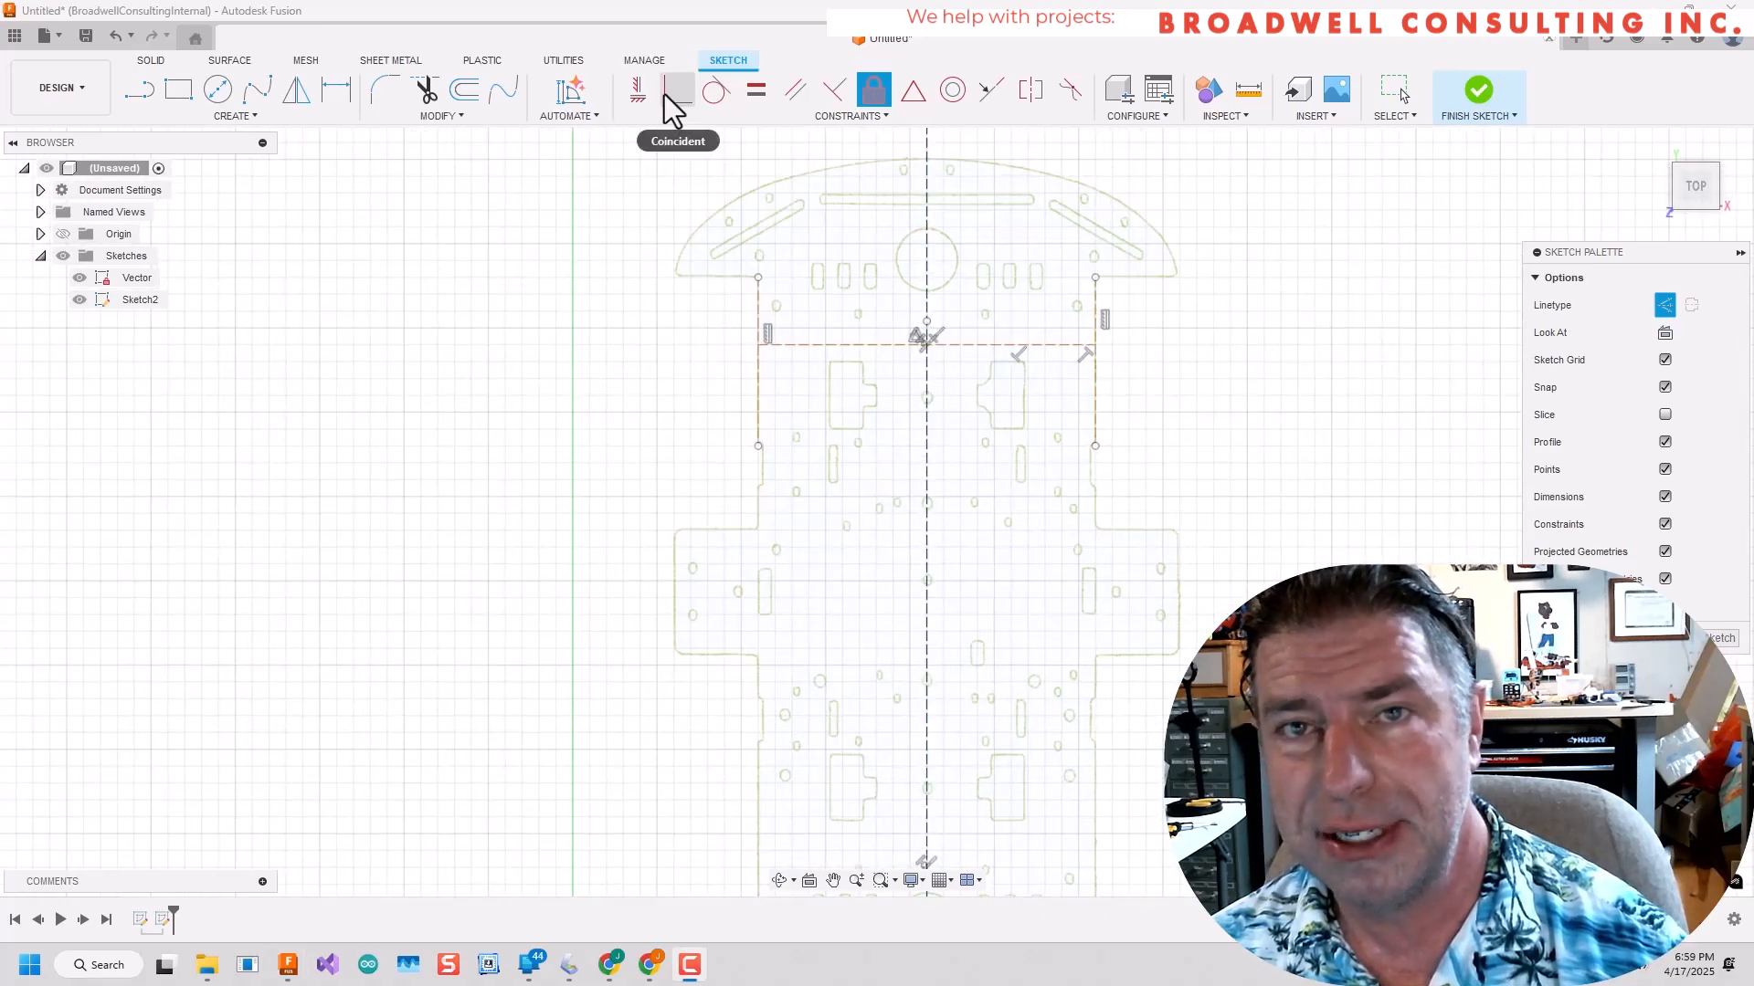
left_click(139, 92)
left_click(673, 530)
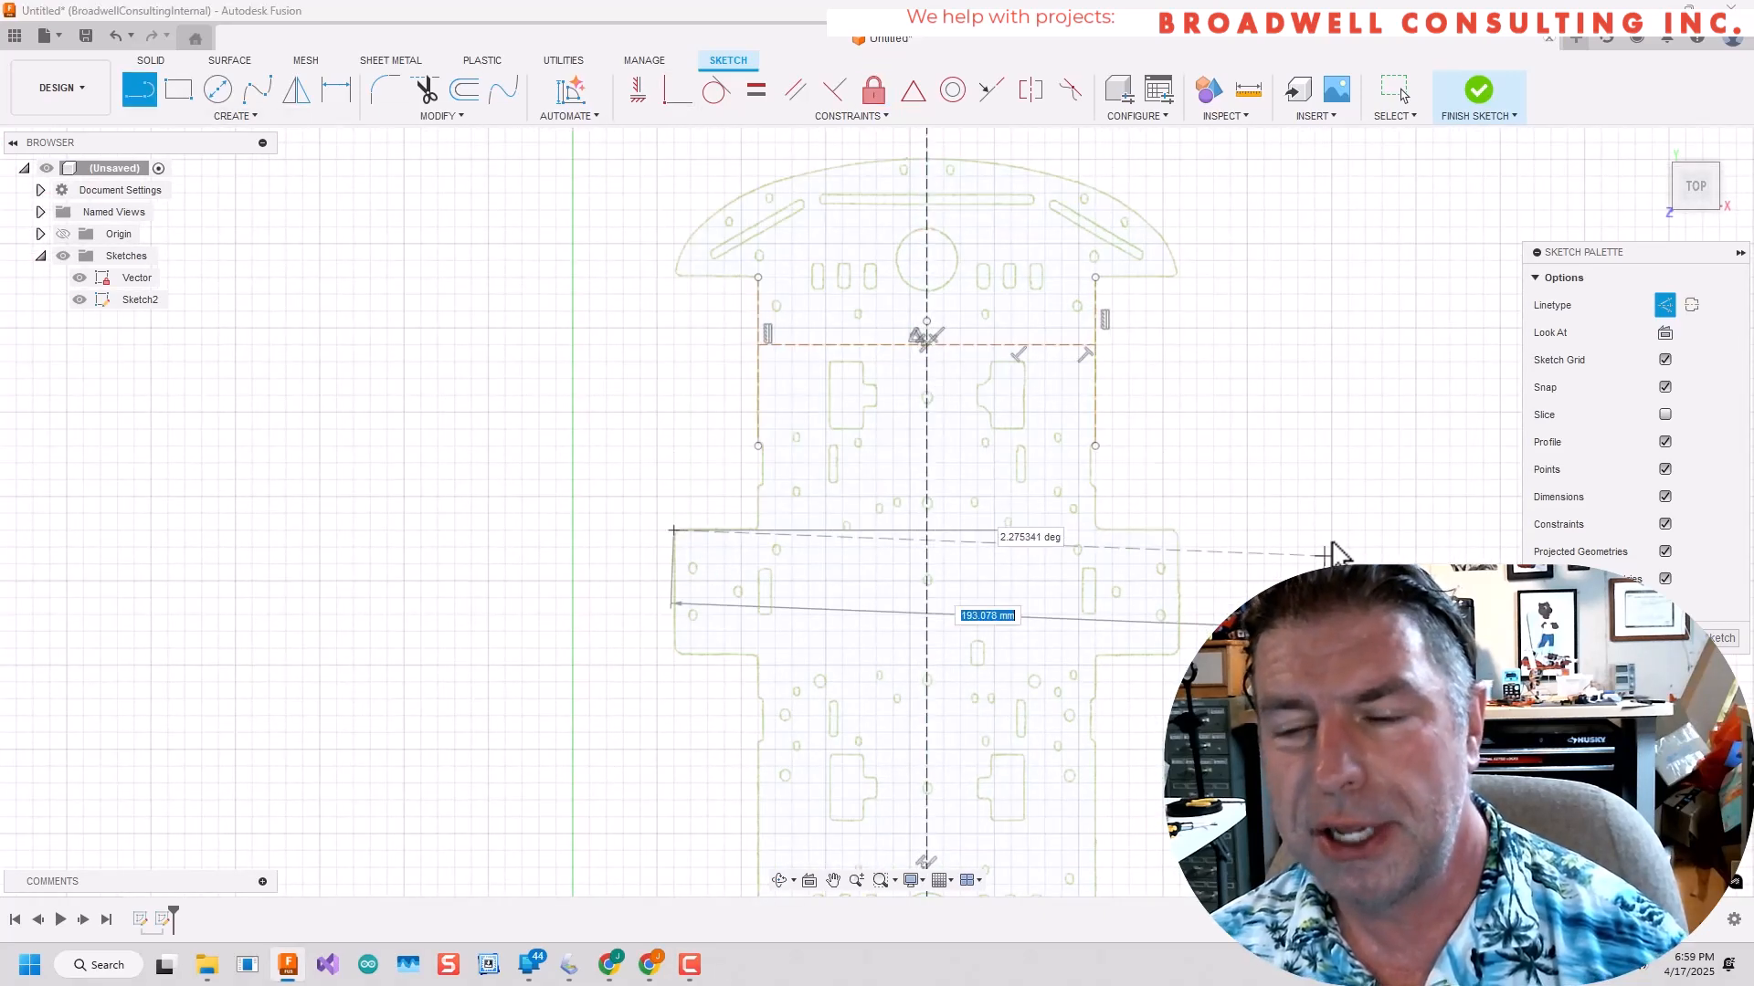
left_click(1181, 530)
key("Escape")
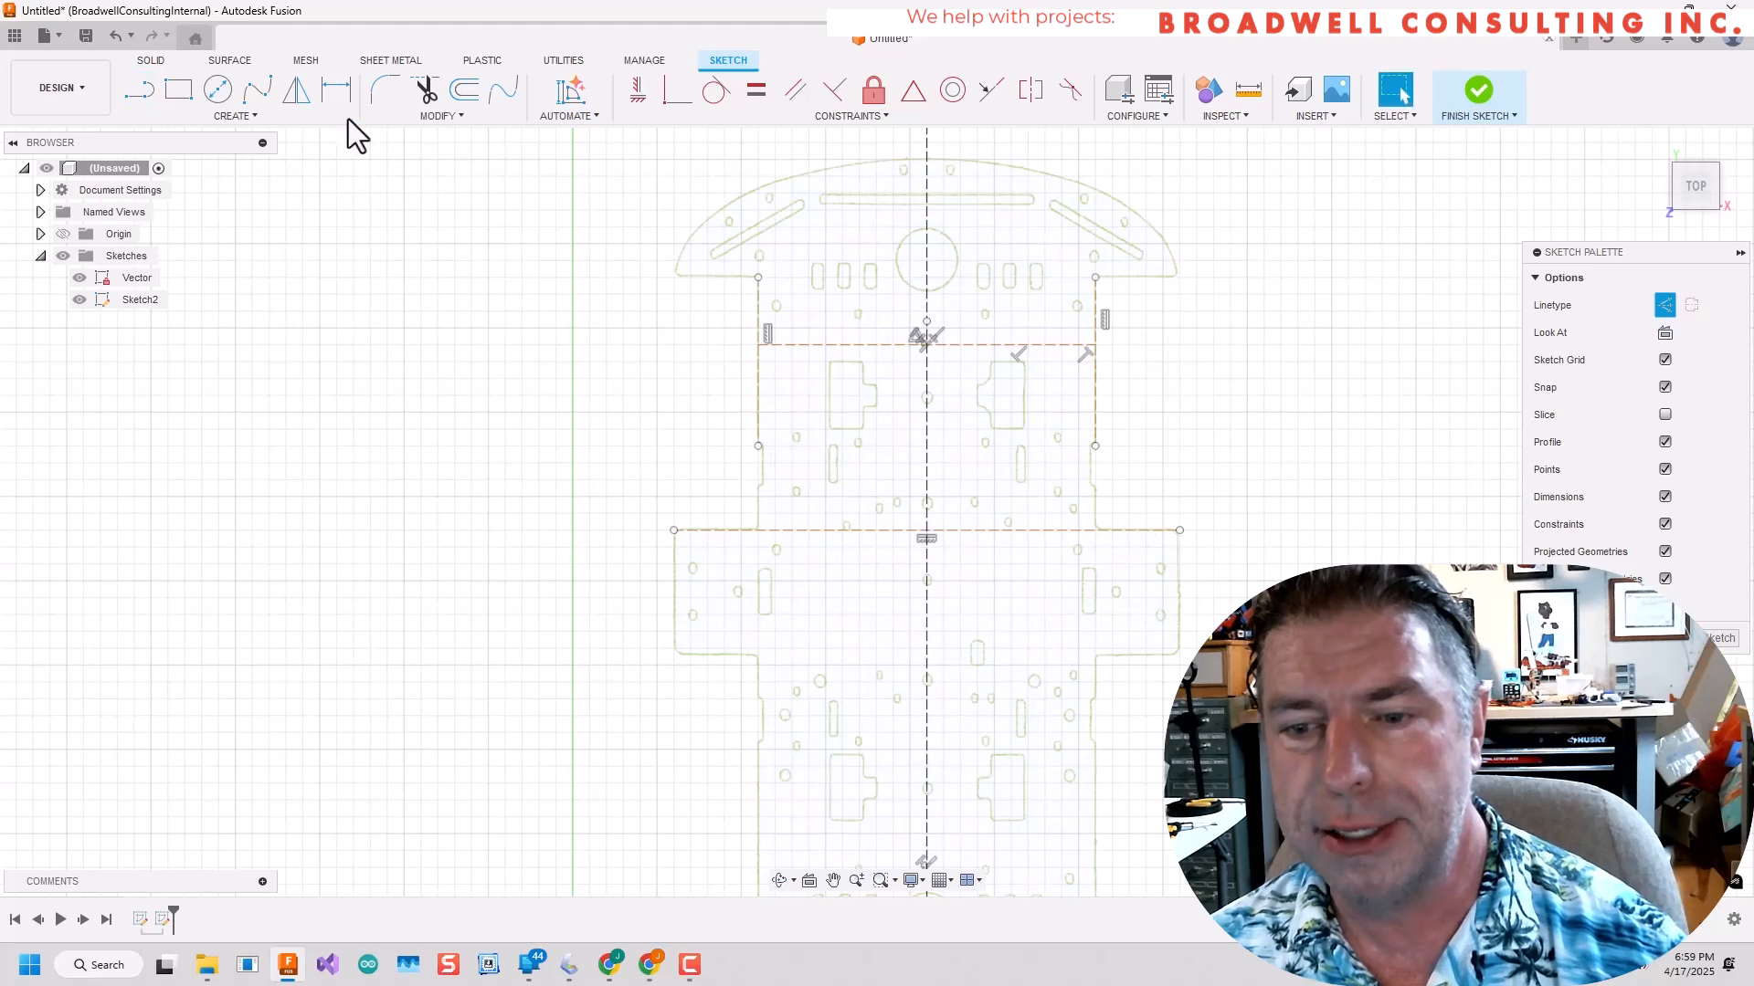
Draw a horizontal construction line along the lower edges of the side tabs, extending past the right tab.
scroll(692, 656, "up", 3)
left_click(694, 653)
scroll(1452, 692, "down", 4)
scroll(1516, 690, "up", 3)
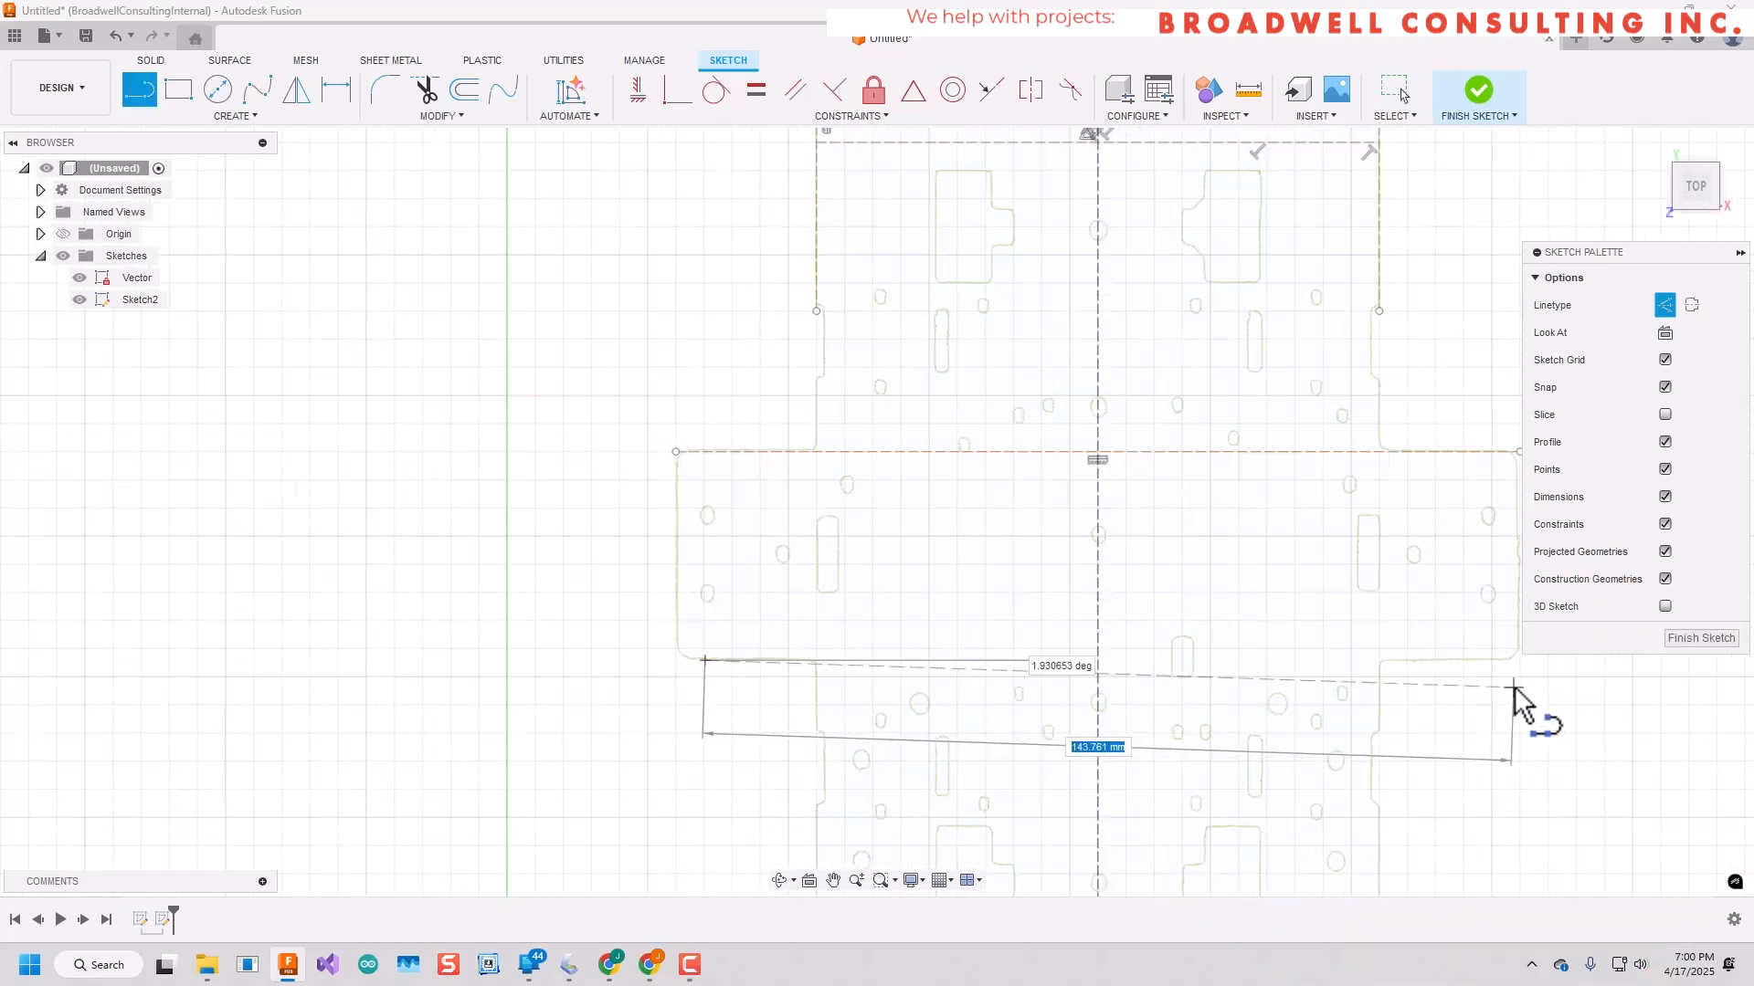
middle_click_drag(1530, 665, 719, 652)
left_click(137, 278)
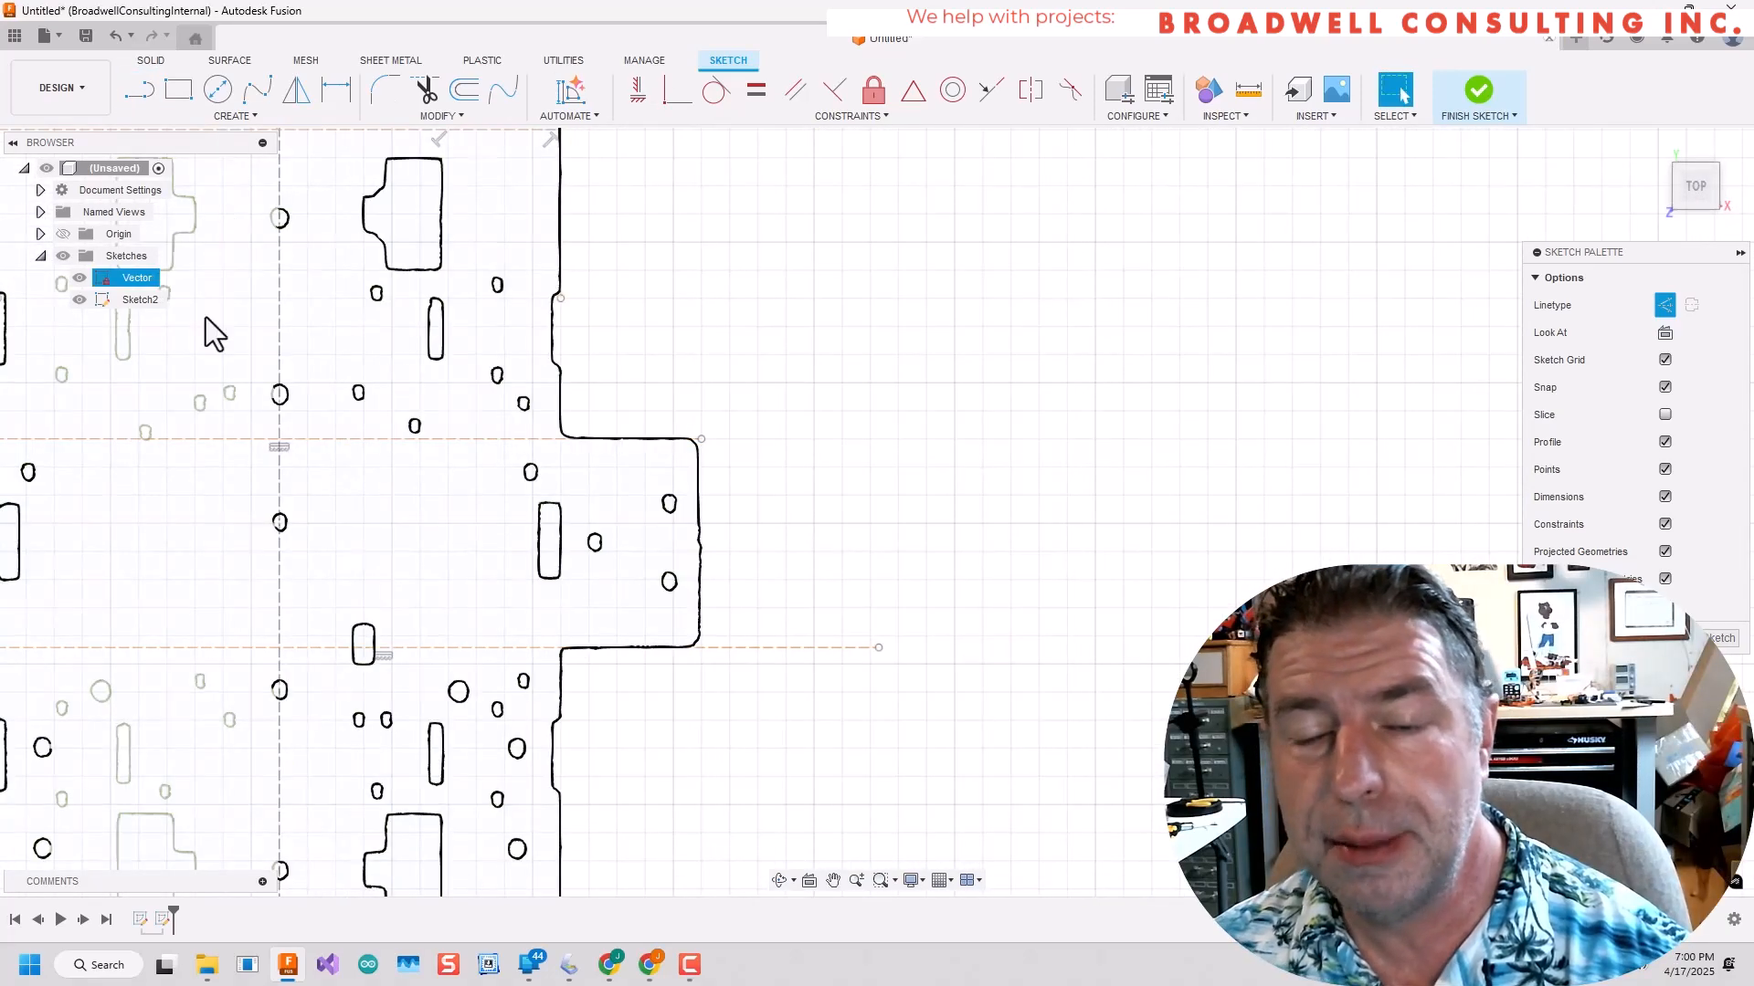
scroll(424, 500, "down", 4)
scroll(424, 501, "up", 3)
key("Escape")
Draw a vertical construction line between the two tab-edge lines and a short horizontal line from its midpoint.
left_click(140, 89)
left_click(445, 447)
left_click(445, 625)
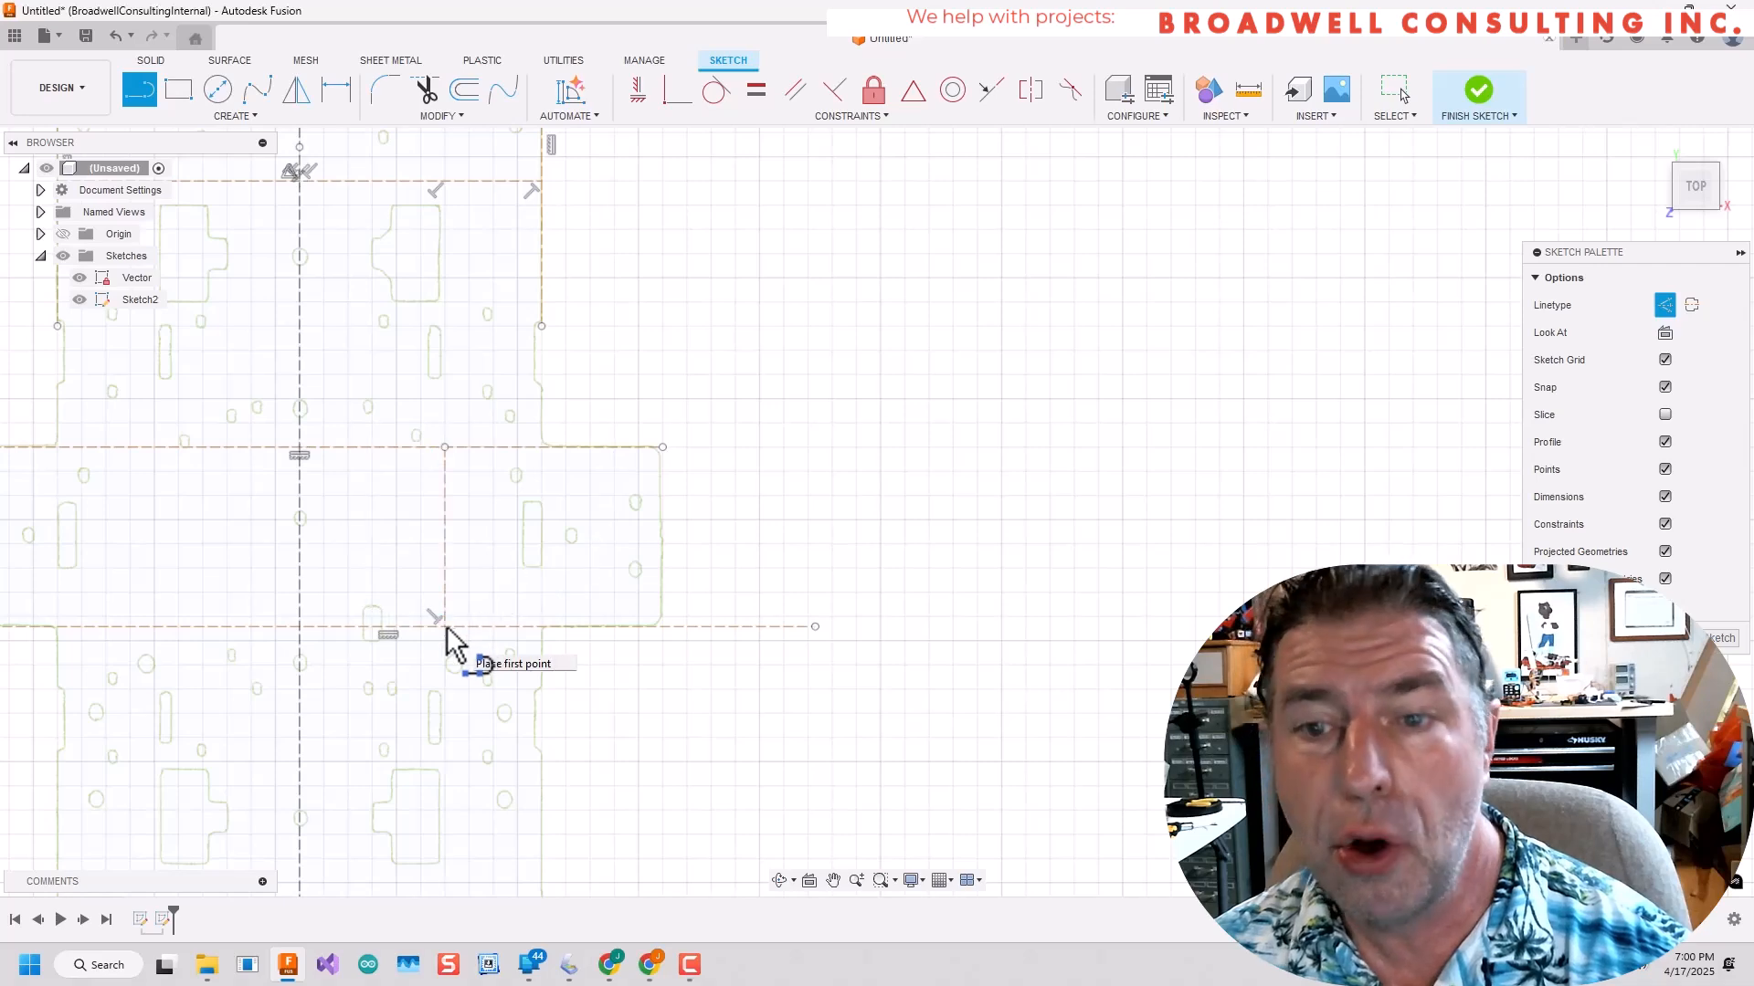
scroll(457, 548, "up", 2)
key("Escape")
scroll(490, 534, "down", 3)
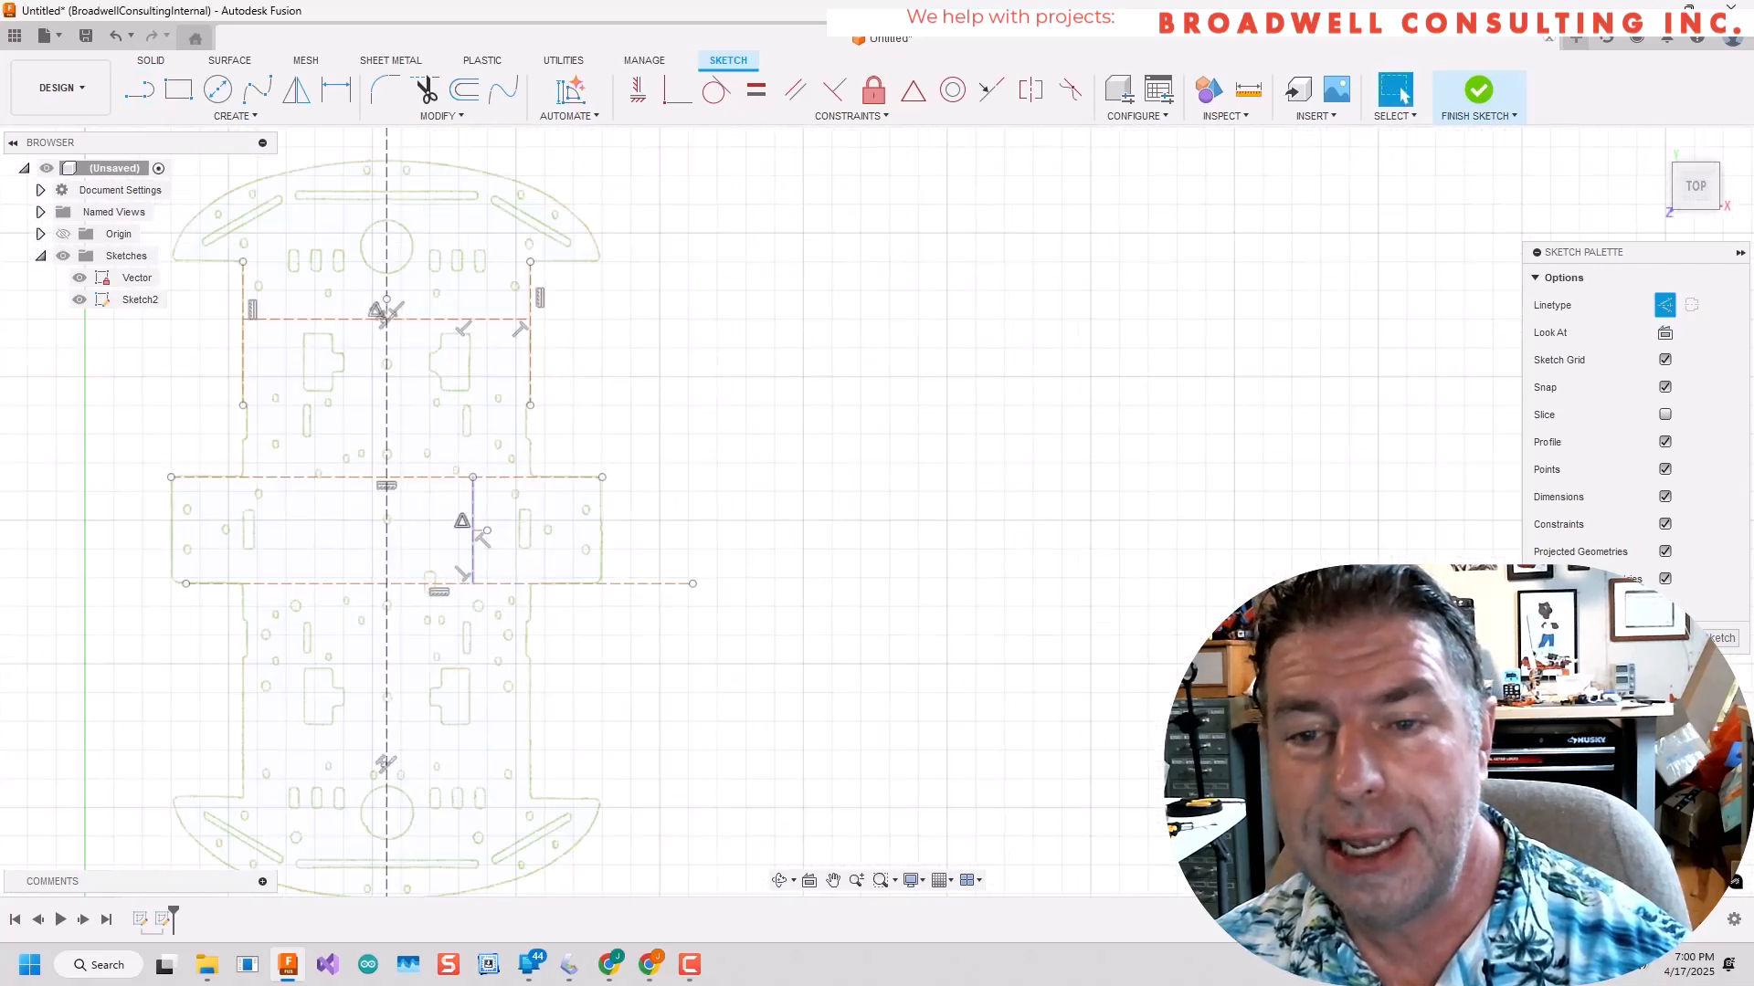
Draw a long horizontal construction line across both side tabs and fix the short horizontal midpoint line.
scroll(576, 548, "up", 4)
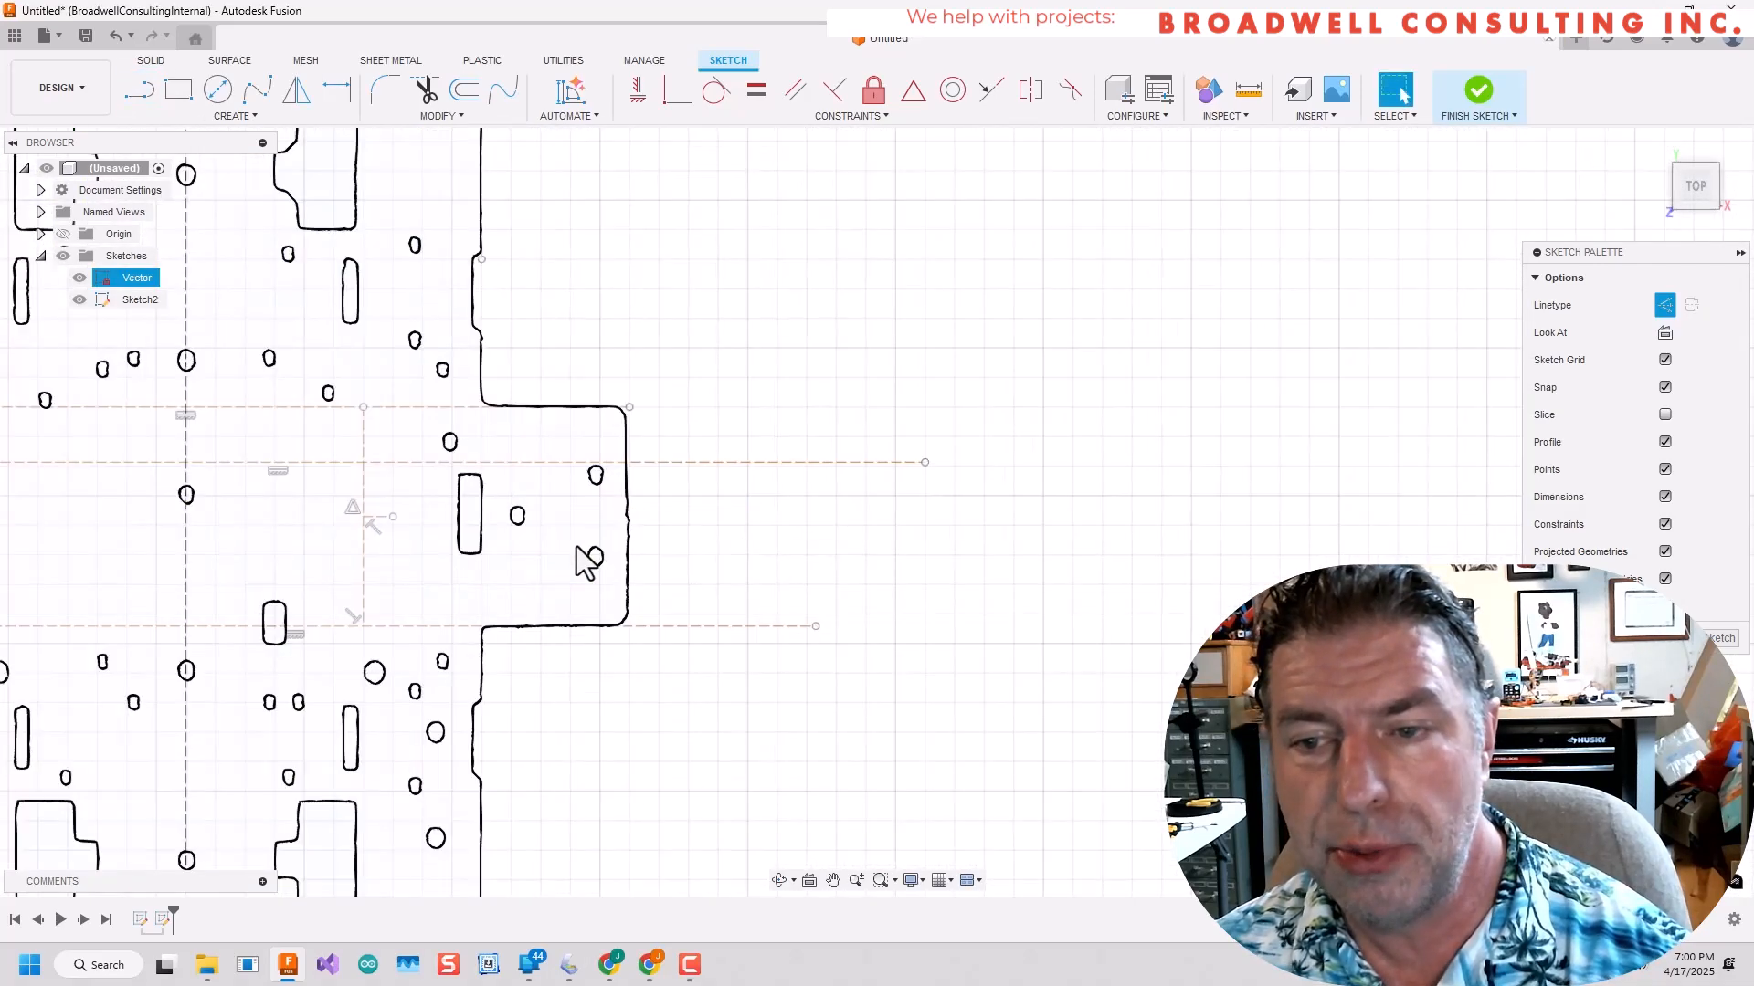
key("Escape")
left_click(872, 92)
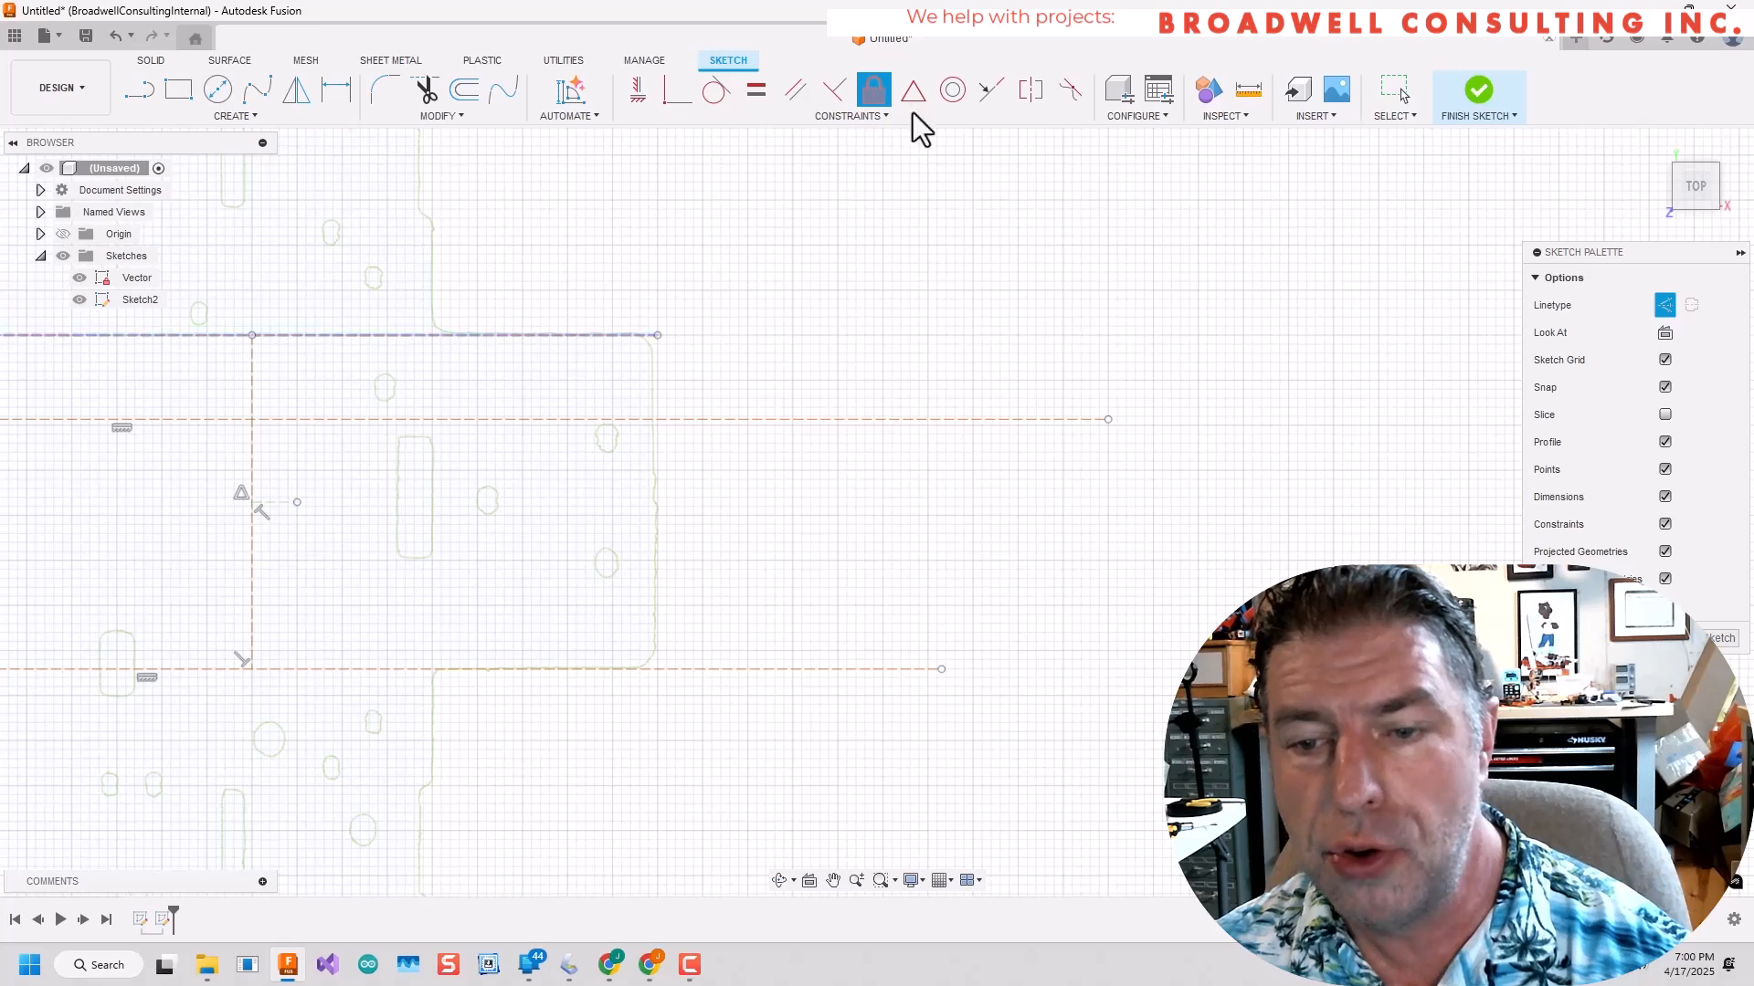
Make the long horizontal construction line collinear with the short midpoint line and fix it in place.
left_click(411, 420)
left_click(271, 503)
scroll(292, 452, "down", 2)
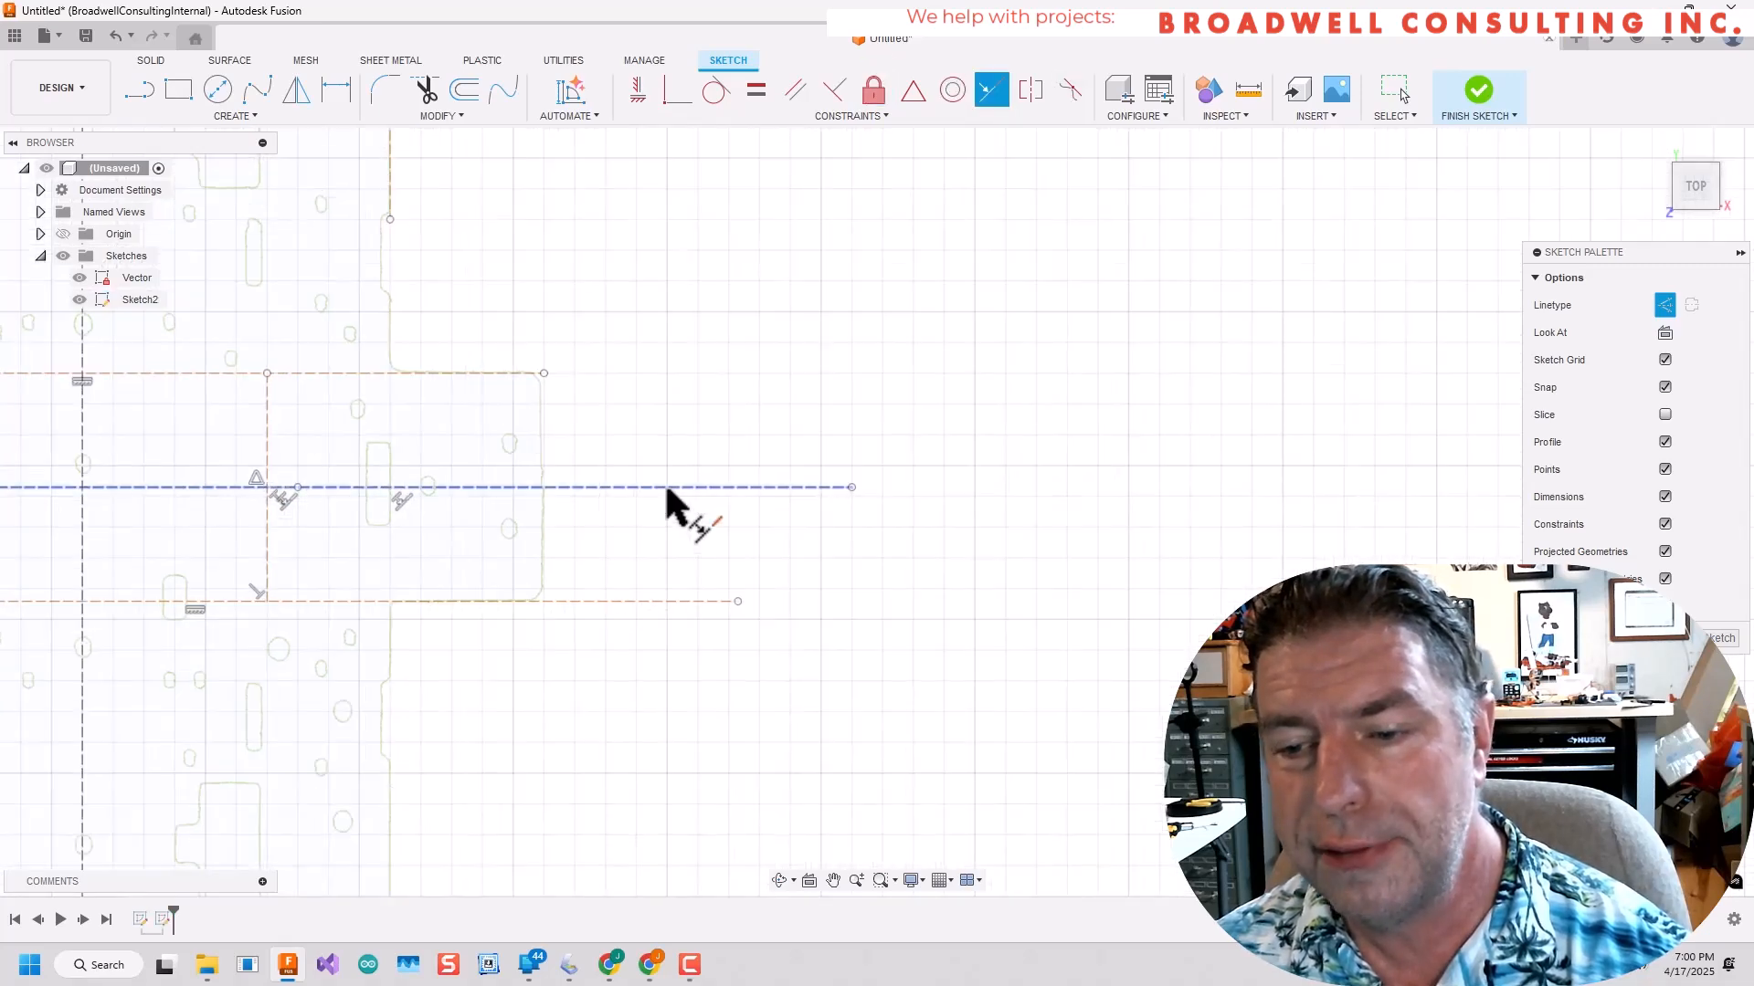
left_click(875, 94)
left_click(716, 487)
scroll(758, 374, "down", 5)
scroll(240, 413, "up", 3)
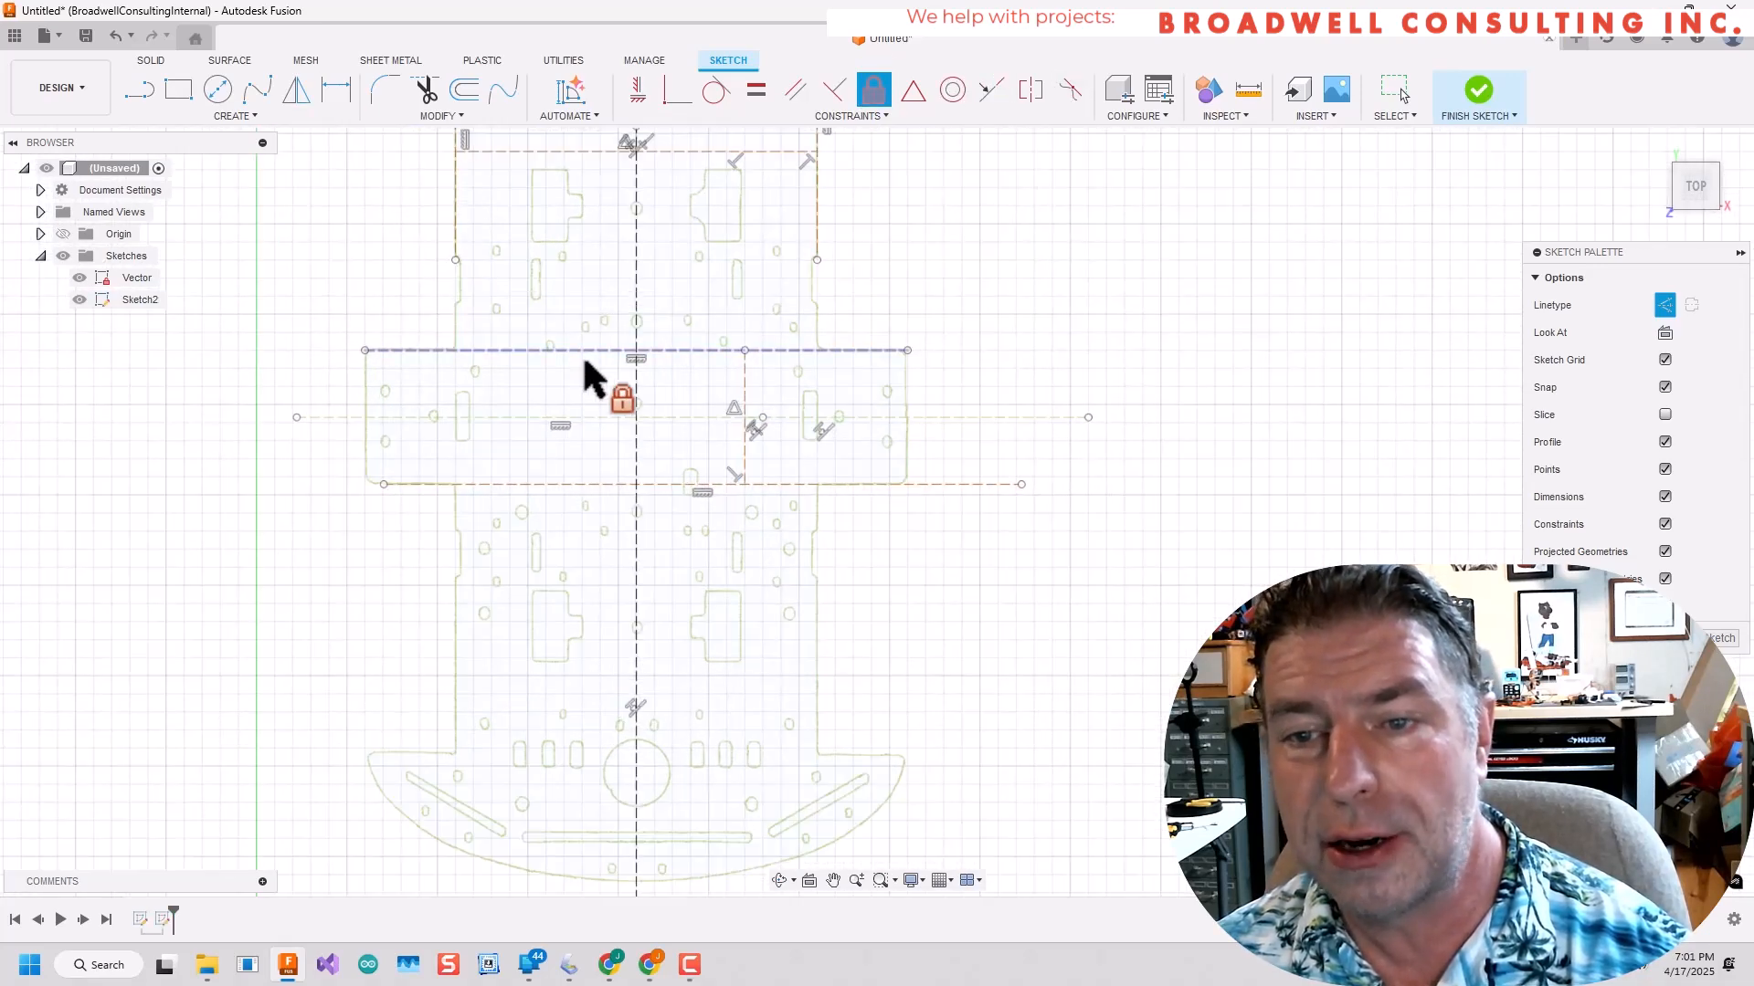
Delete the helper construction lines, keeping the two centerlines, and briefly hide the Vector sketch to check them.
key("Escape")
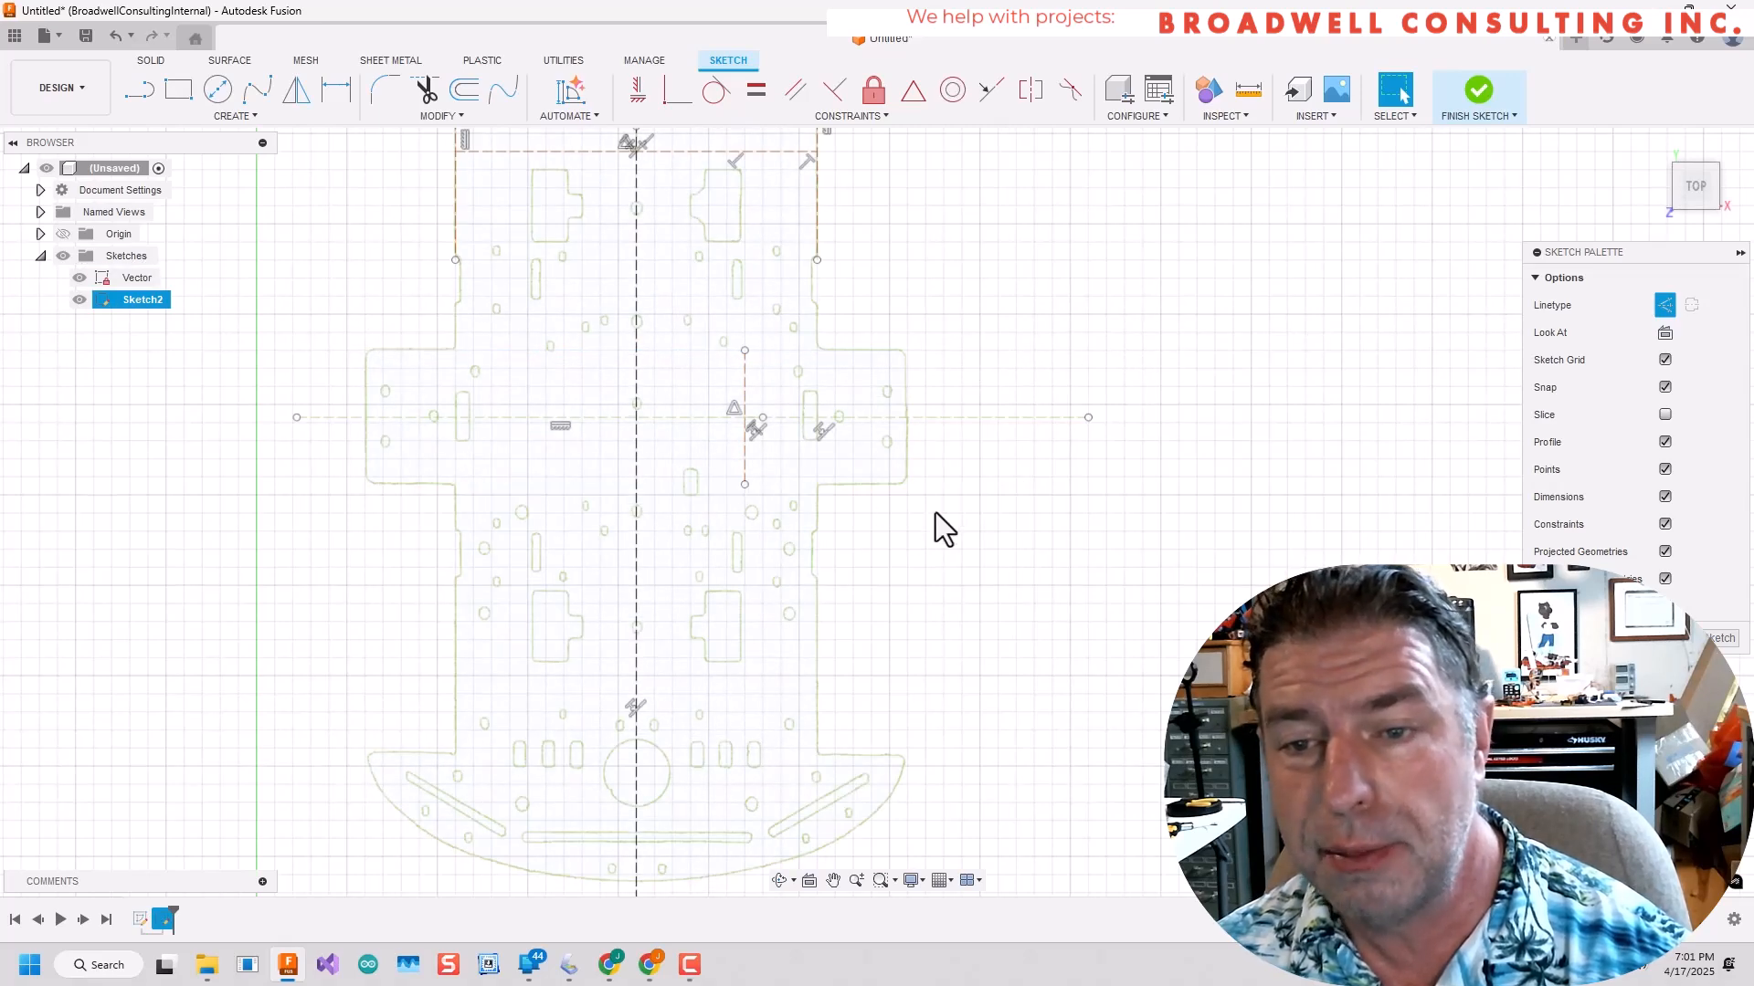
left_click(746, 473)
key("Delete")
scroll(712, 307, "down", 3)
left_click(700, 208)
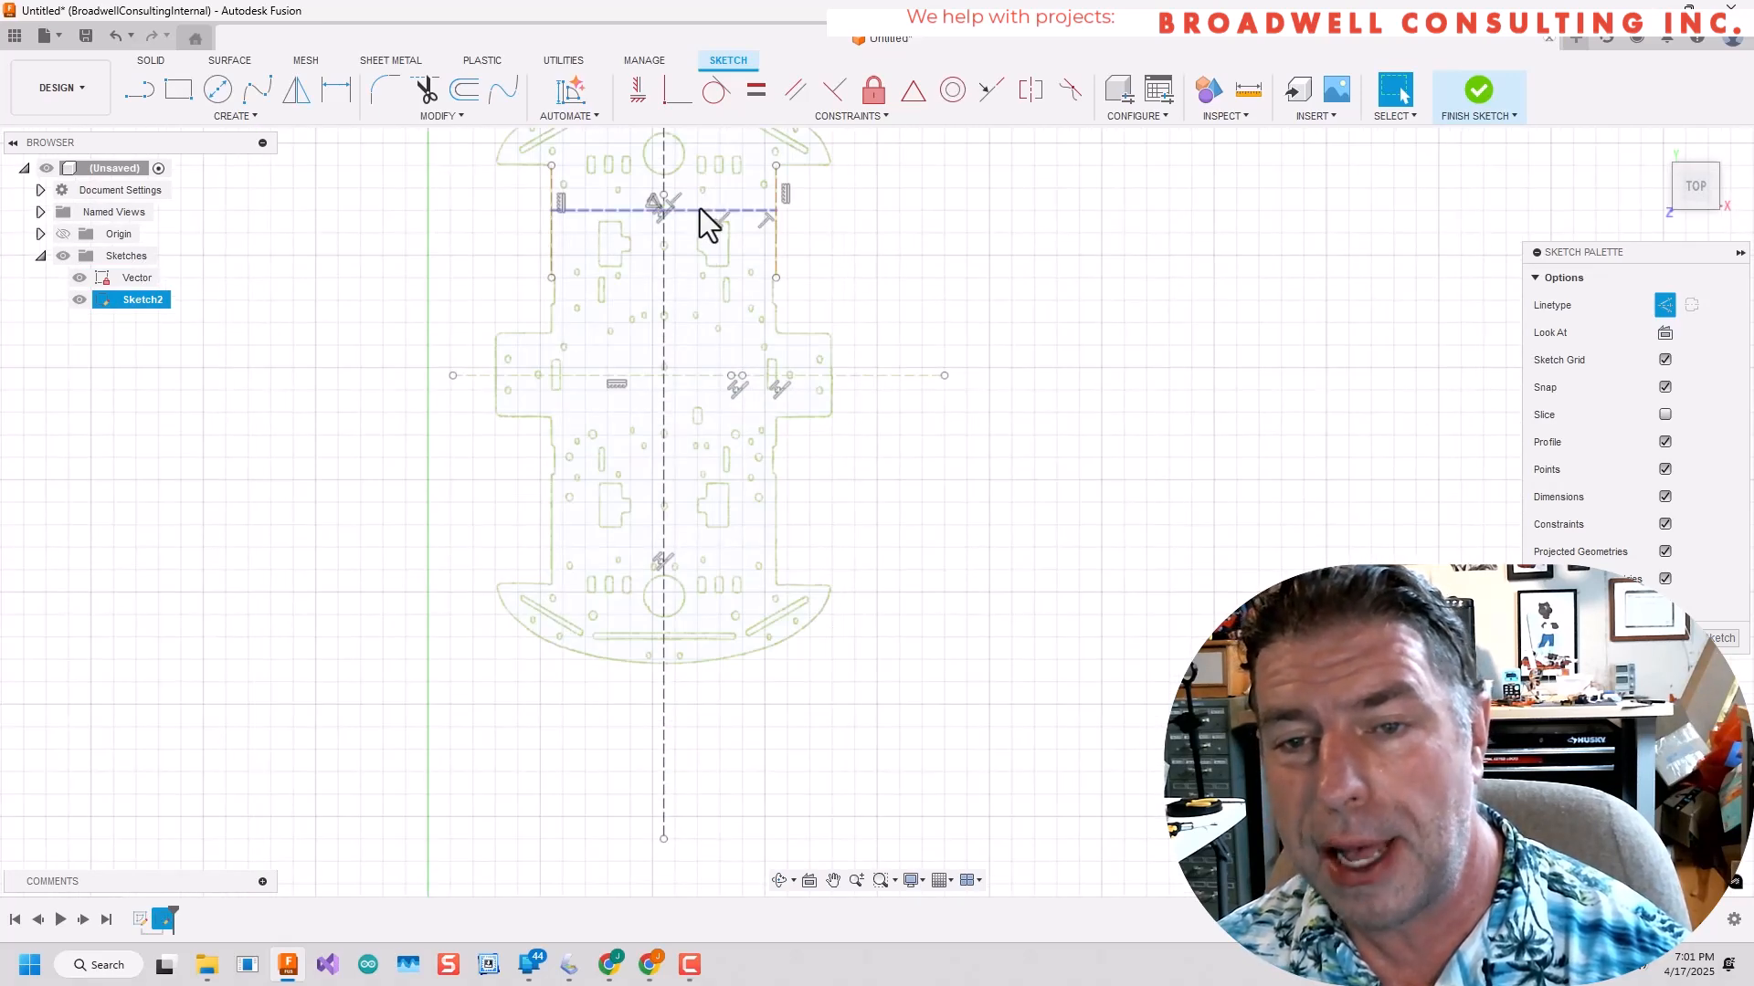
key("Delete")
left_click(80, 278)
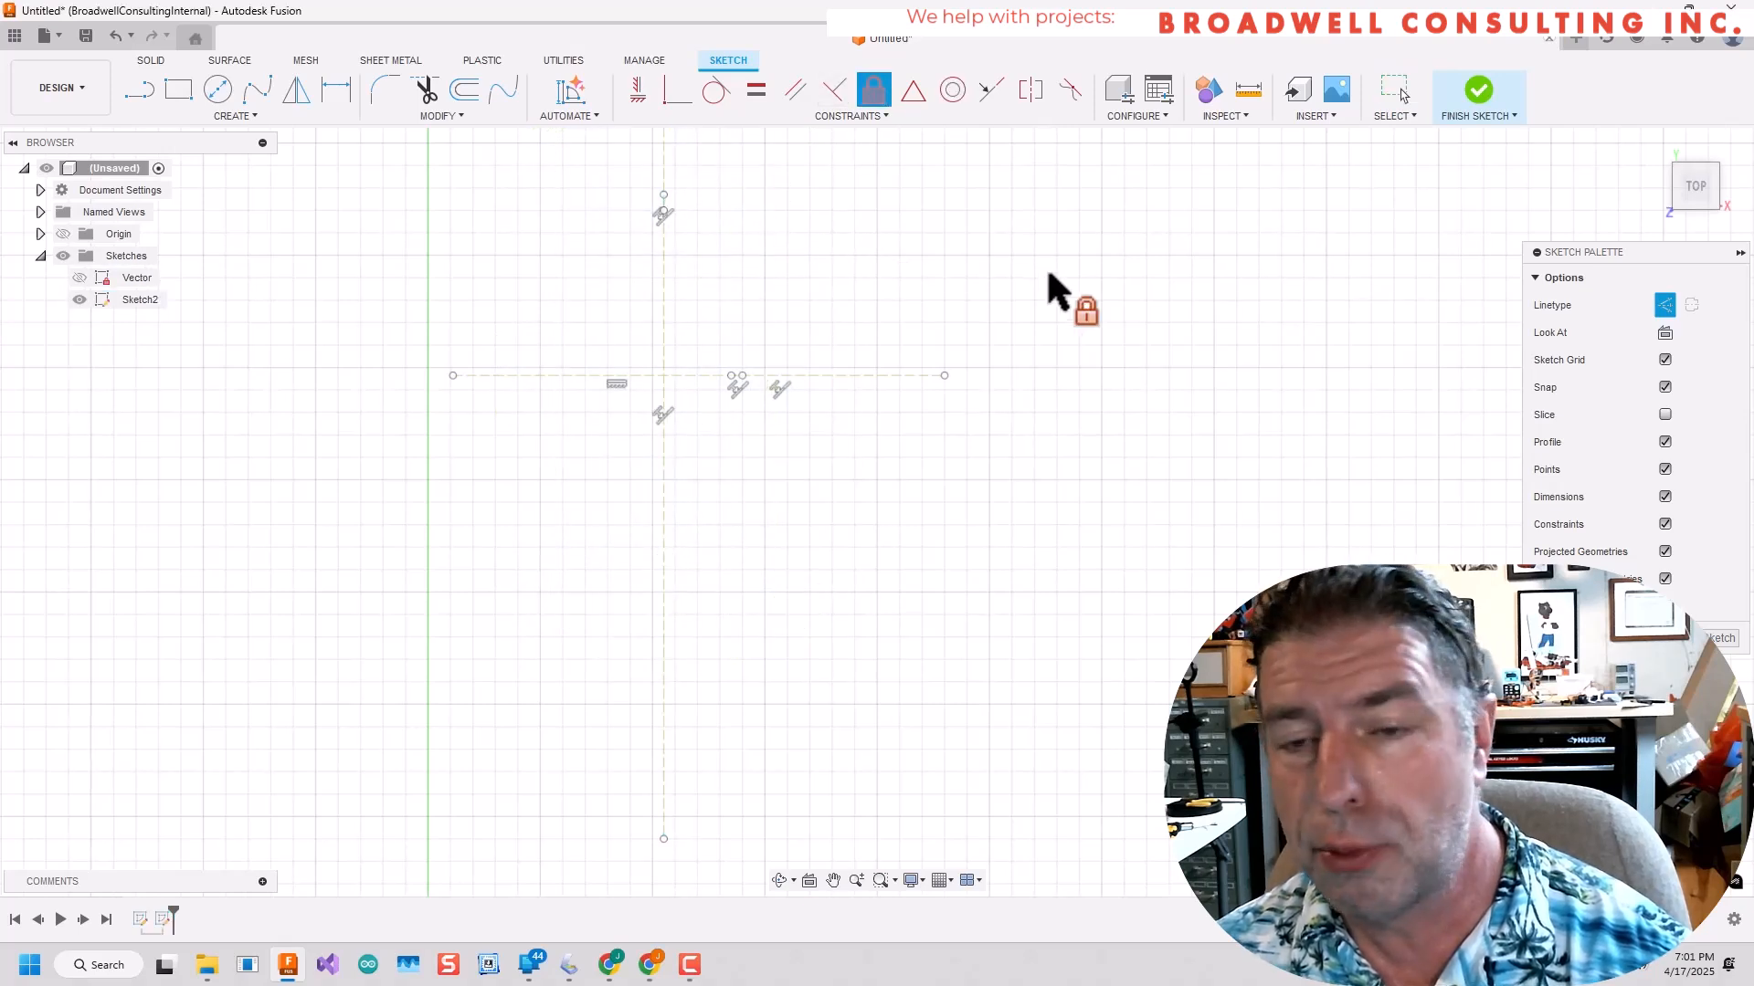
left_click(80, 279)
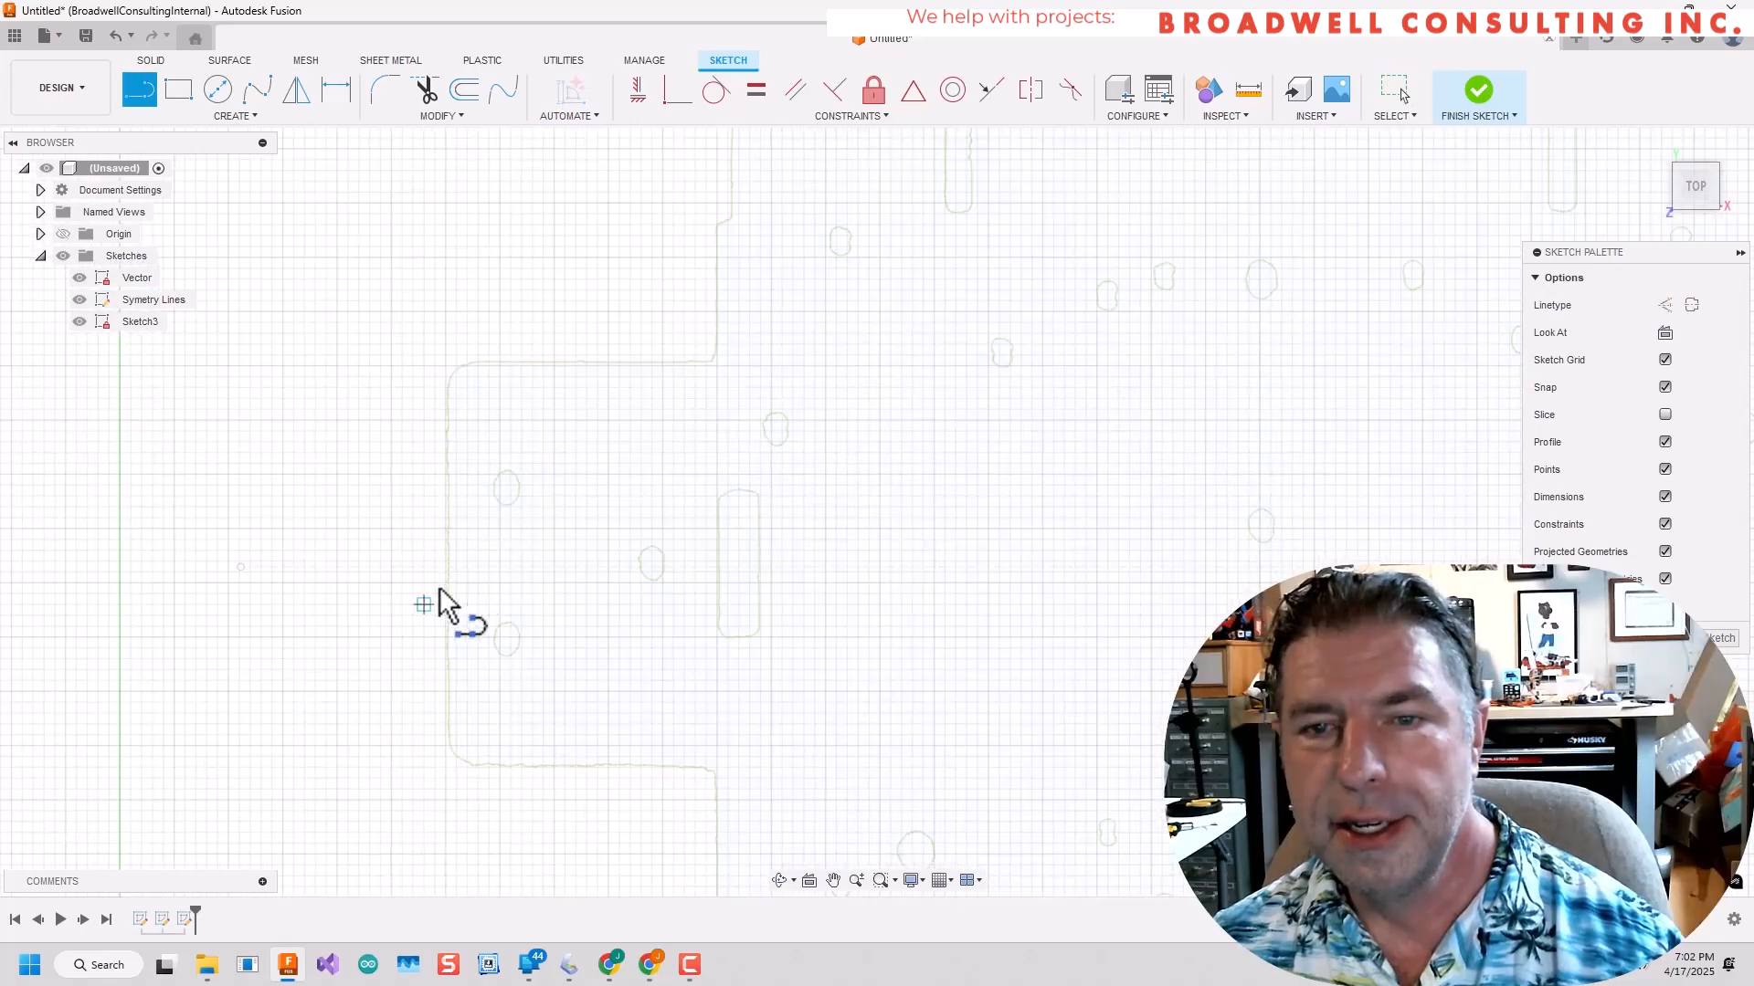
Trace the side tab with a vertical line about 19 mm up its outer edge and a horizontal line along its upper edge to the body.
left_click(460, 573)
scroll(467, 351, "up", 5)
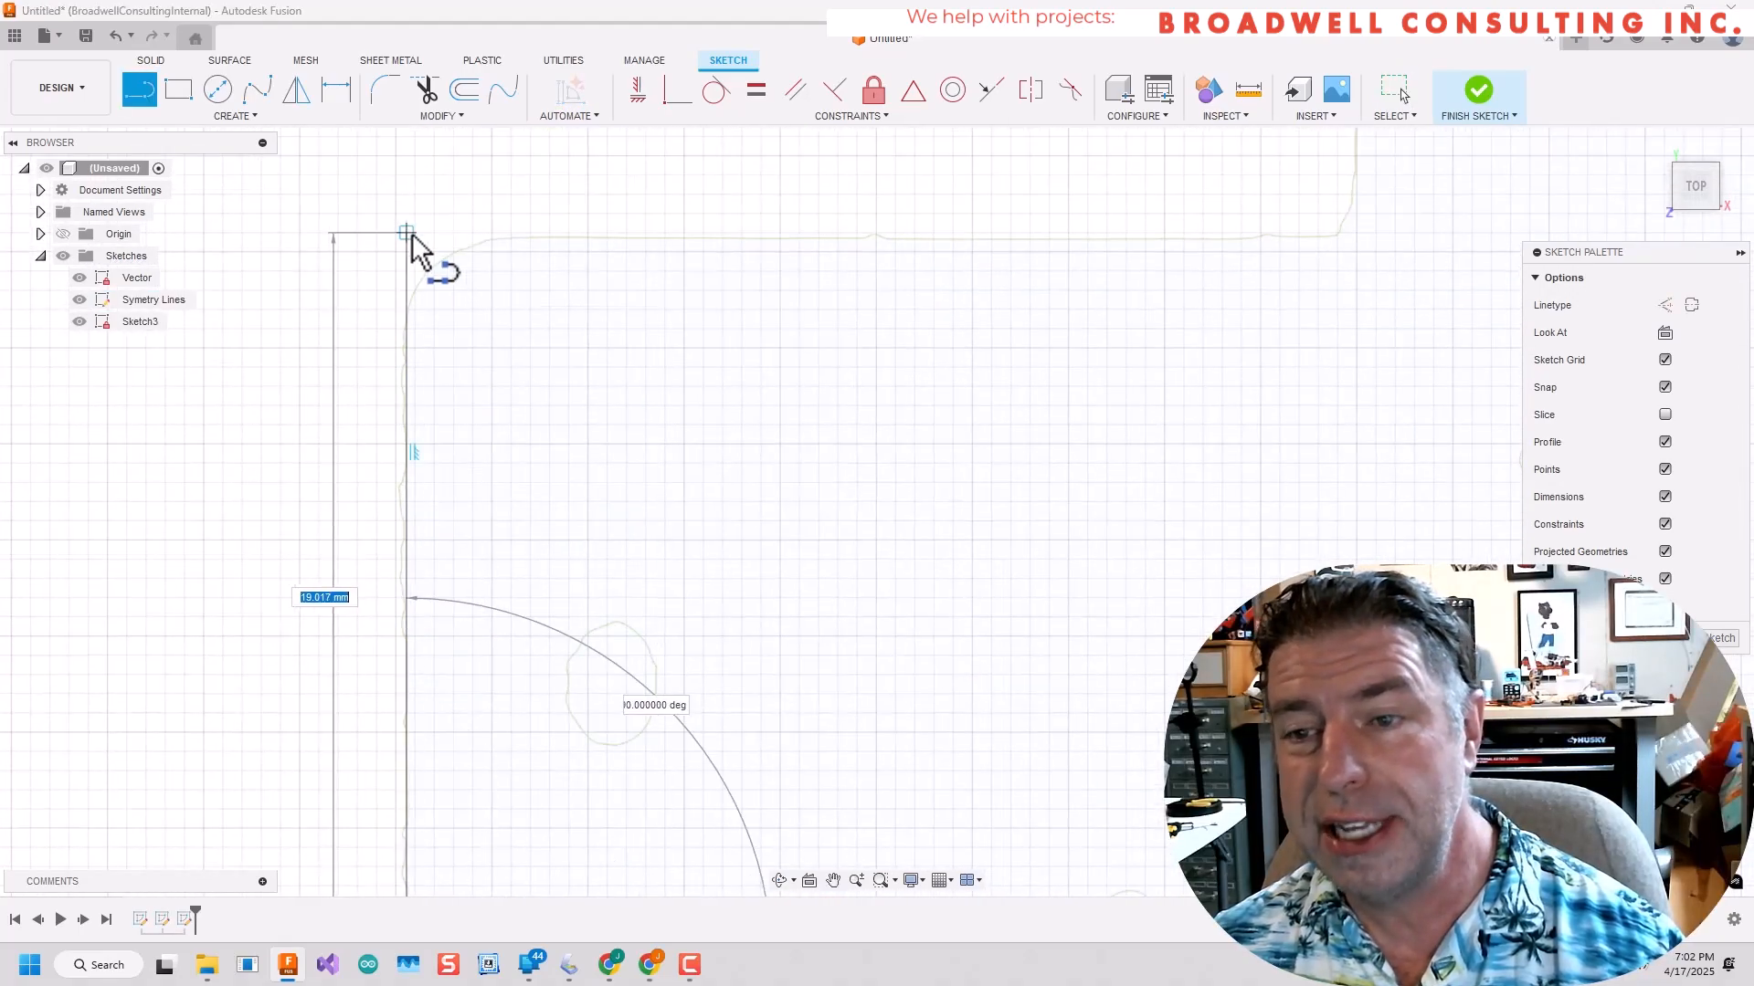
scroll(407, 241, "up", 5)
left_click(405, 231)
scroll(951, 263, "down", 5)
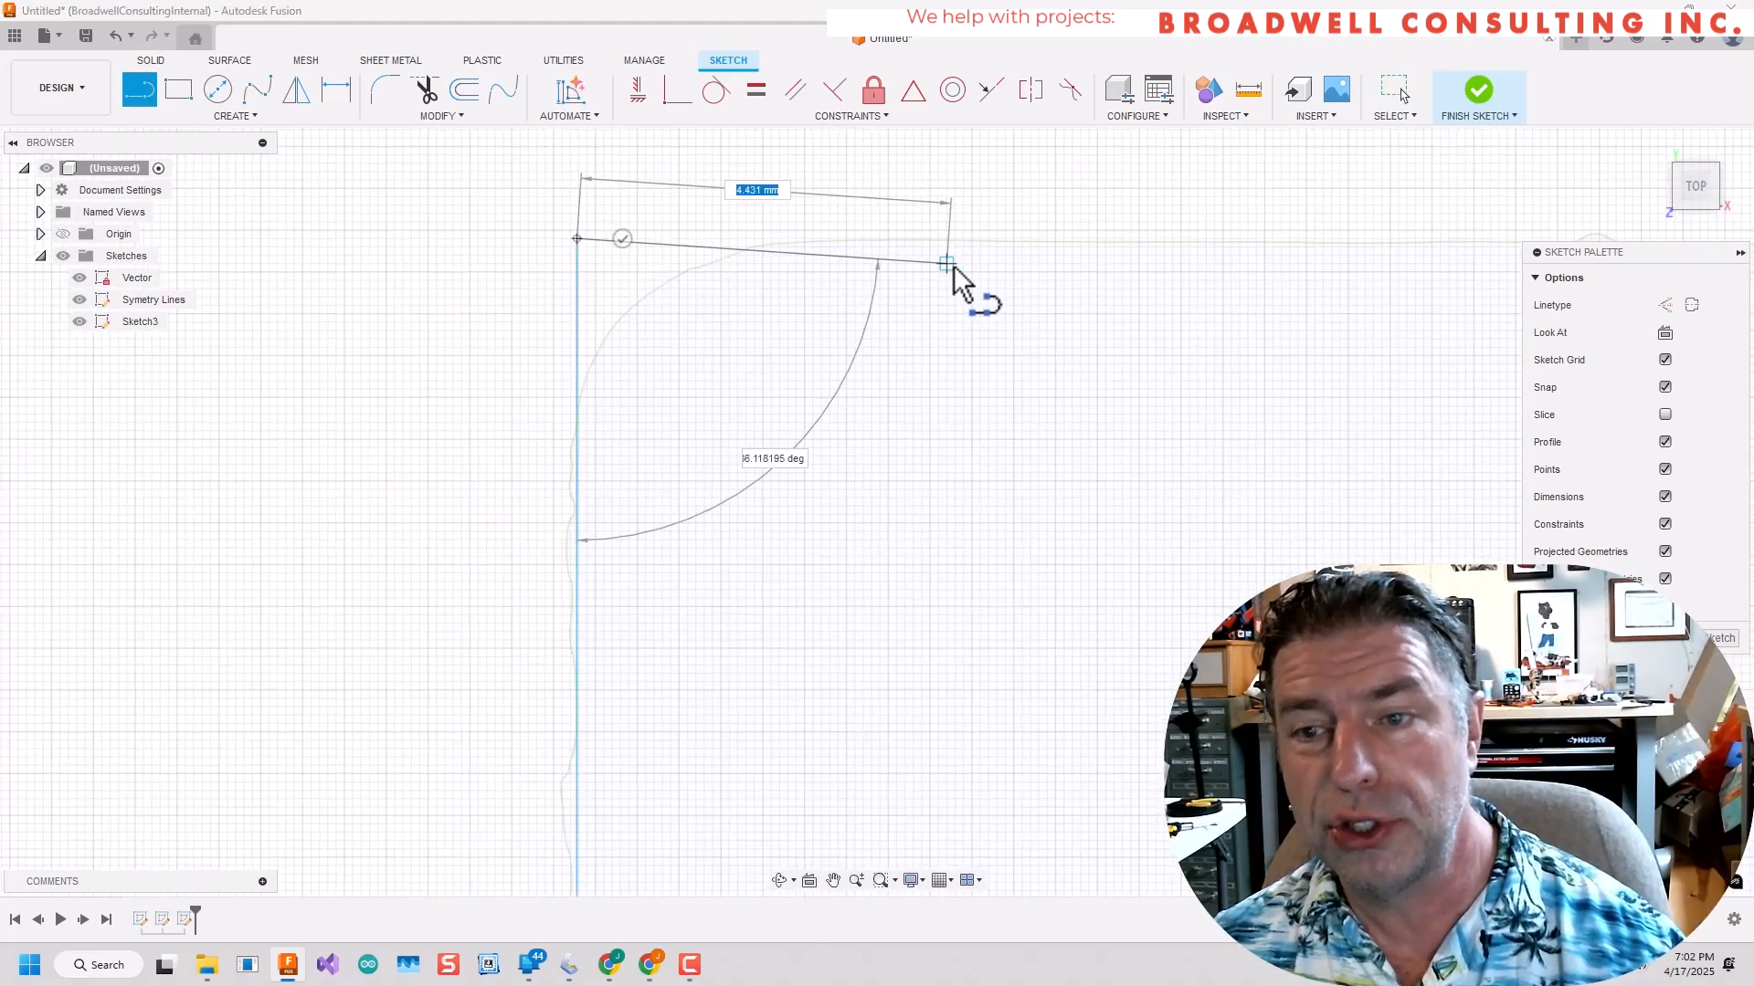
middle_click_drag(1279, 274, 618, 306)
scroll(618, 308, "up", 4)
left_click(619, 315)
scroll(618, 313, "down", 5)
Continue the line about 13 mm up the body edge, step inward, run along the shallow notch, and step back outward.
middle_click_drag(612, 220, 607, 559)
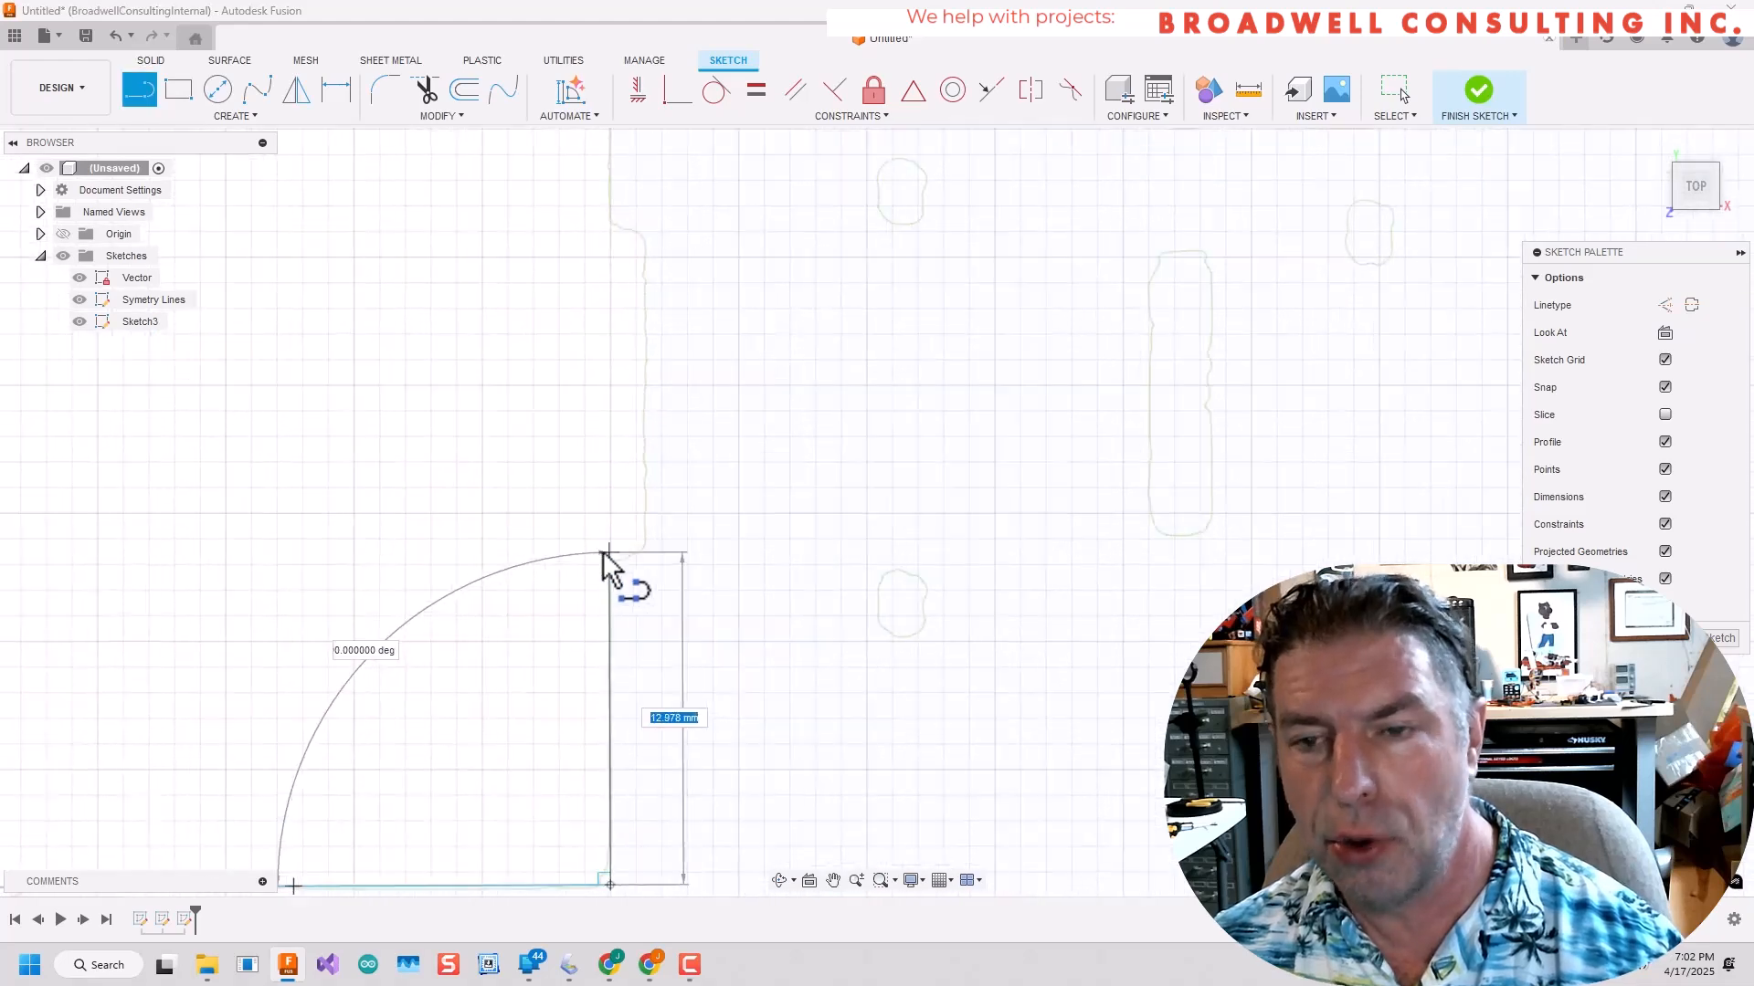
scroll(630, 508, "up", 5)
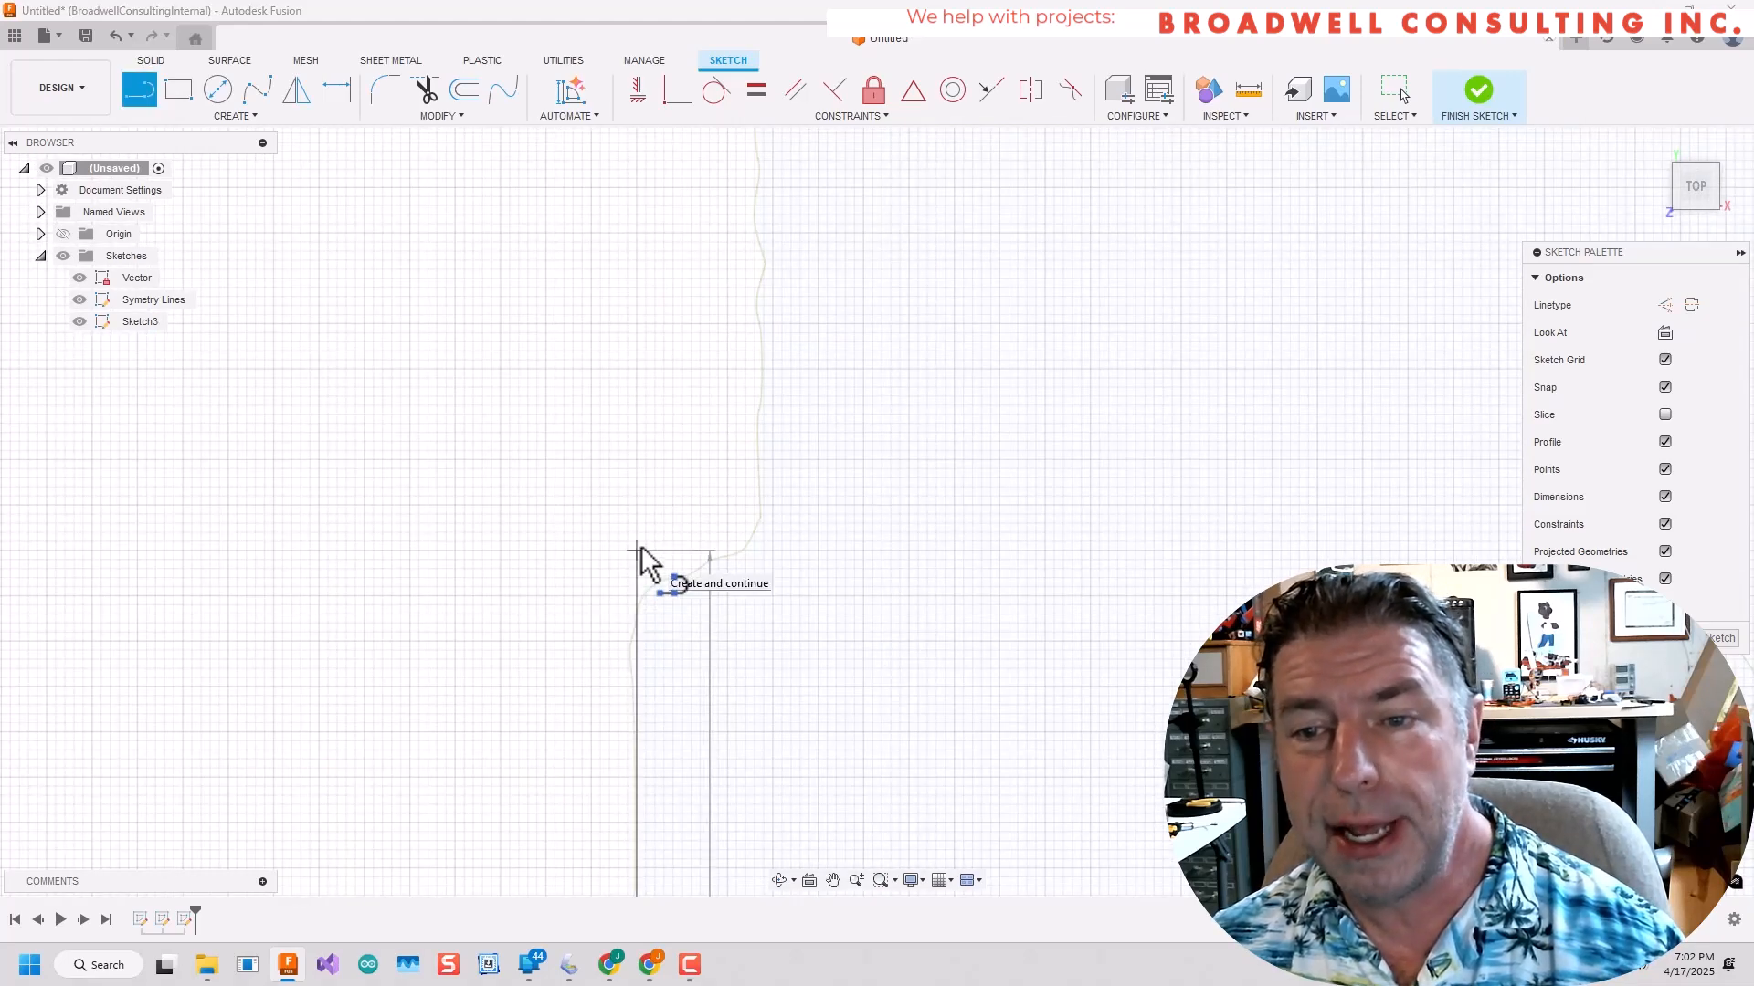
left_click(761, 547)
scroll(769, 475, "down", 5)
middle_click_drag(781, 310, 810, 830)
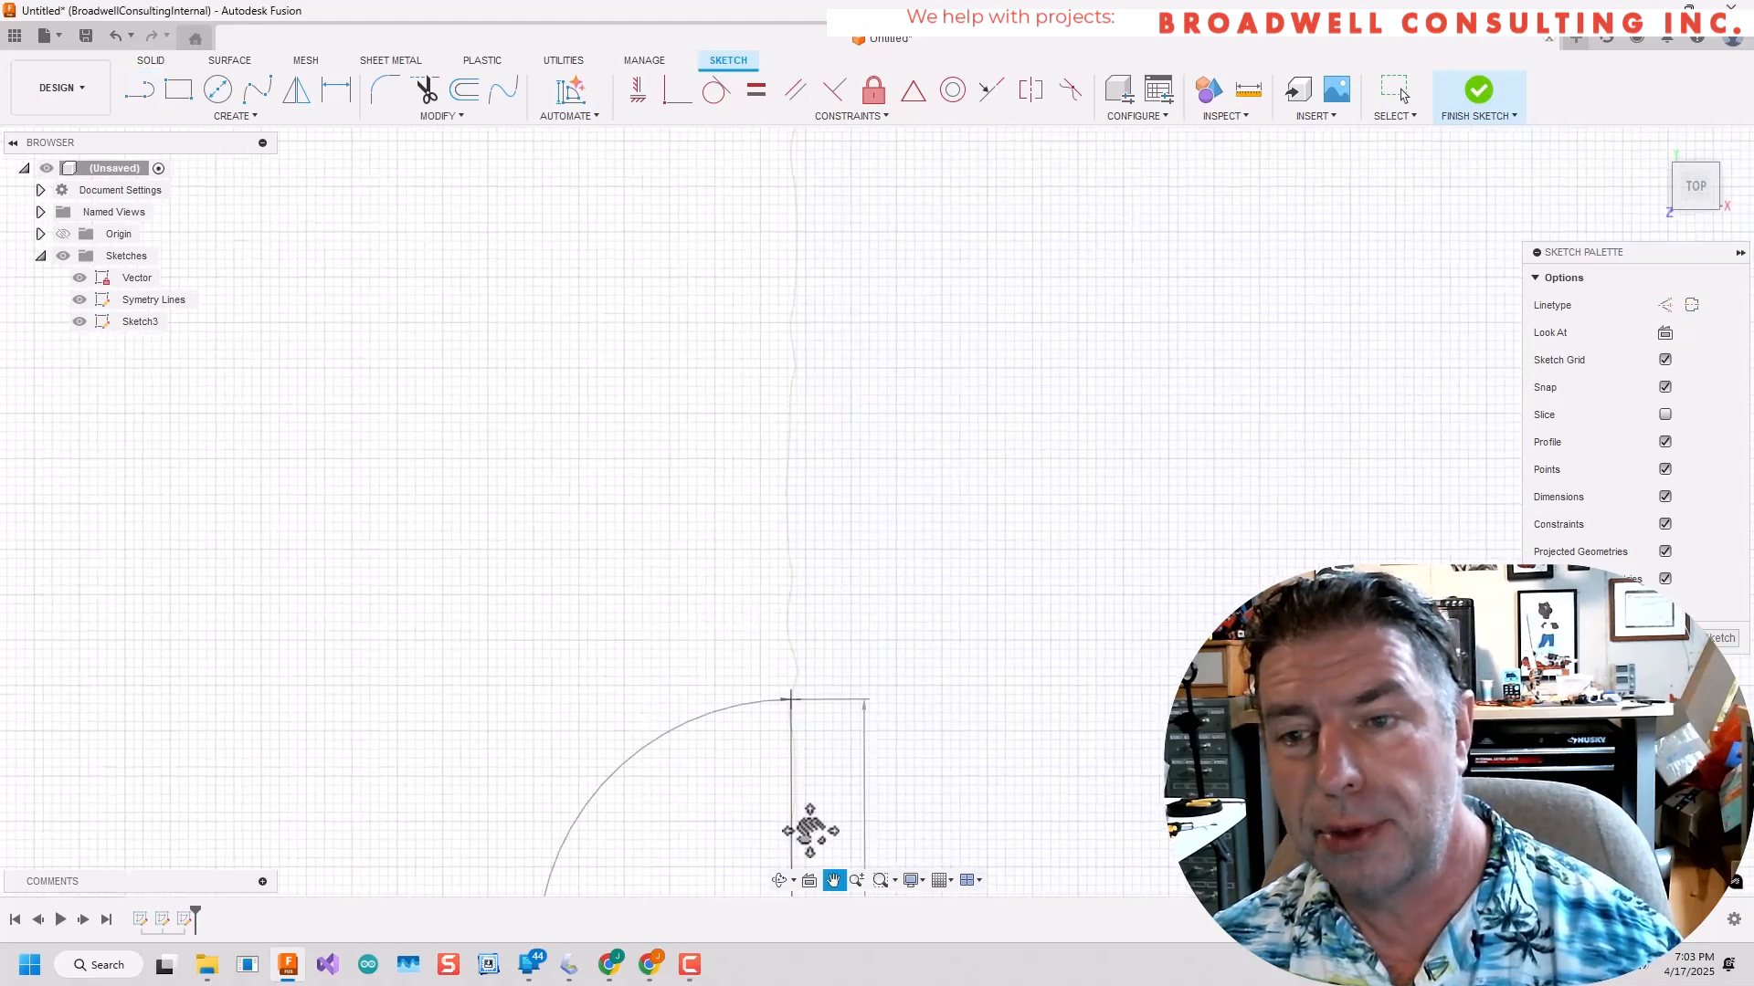
scroll(836, 375, "up", 5)
left_click(851, 341)
left_click(728, 341)
Extend the outline up the body edge to the front wing's underside, then horizontally about 23 mm to the wing tip.
scroll(736, 311, "down", 5)
middle_click_drag(756, 210, 787, 639)
scroll(779, 564, "down", 5)
middle_click_drag(804, 155, 674, 610)
scroll(644, 562, "up", 4)
left_click(626, 496)
middle_click_drag(325, 494, 1108, 539)
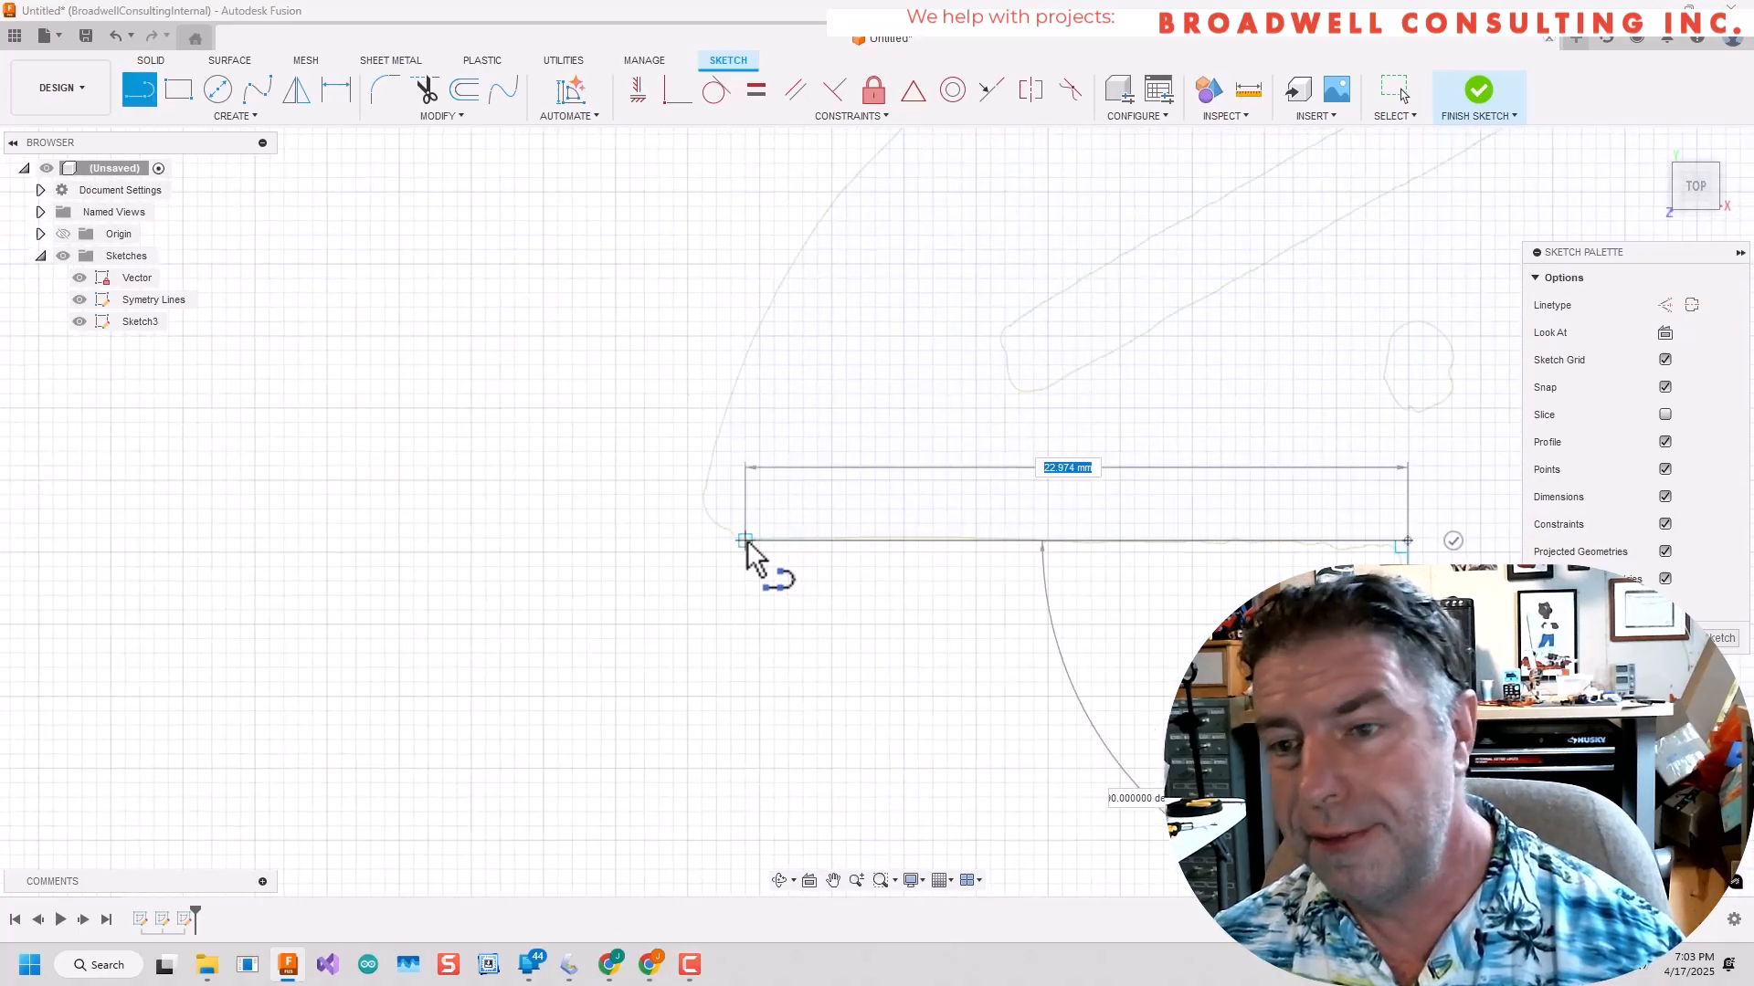
left_click(745, 542)
key("Escape")
Draw a fit point spline from the plate's front center along the curved edge and around the tip to the wing line's end.
scroll(746, 545, "down", 8)
left_click(235, 116)
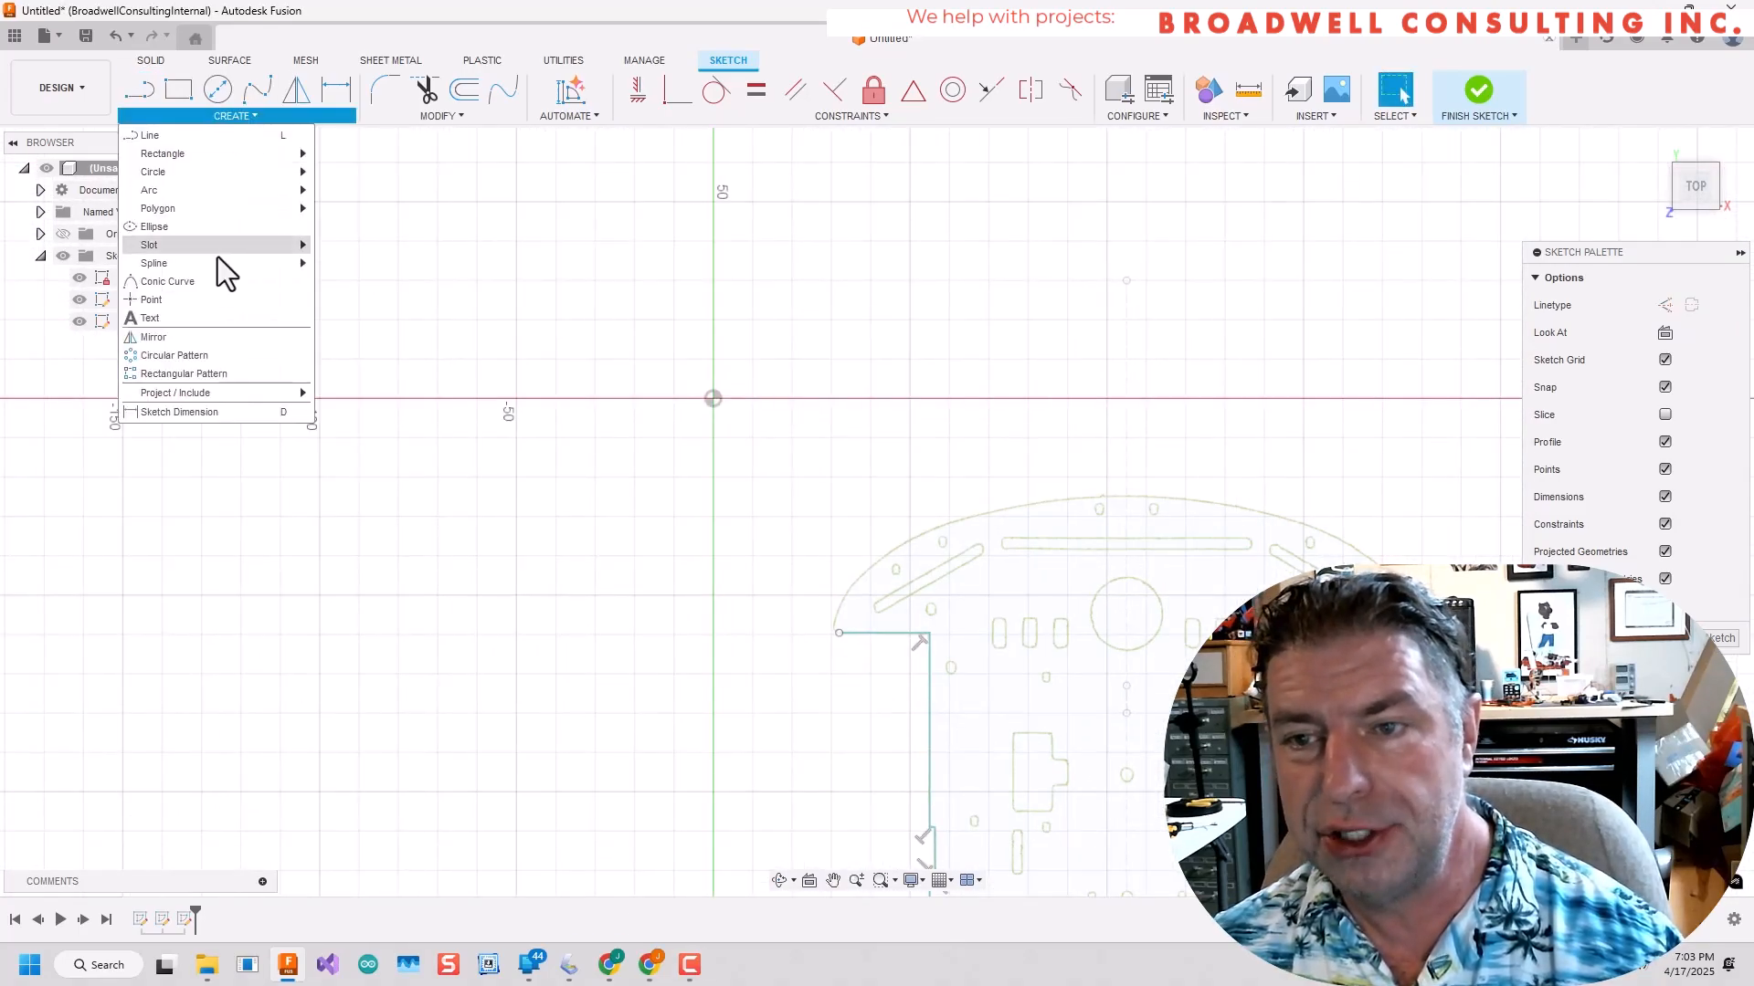
left_click(348, 252)
scroll(423, 344, "up", 5)
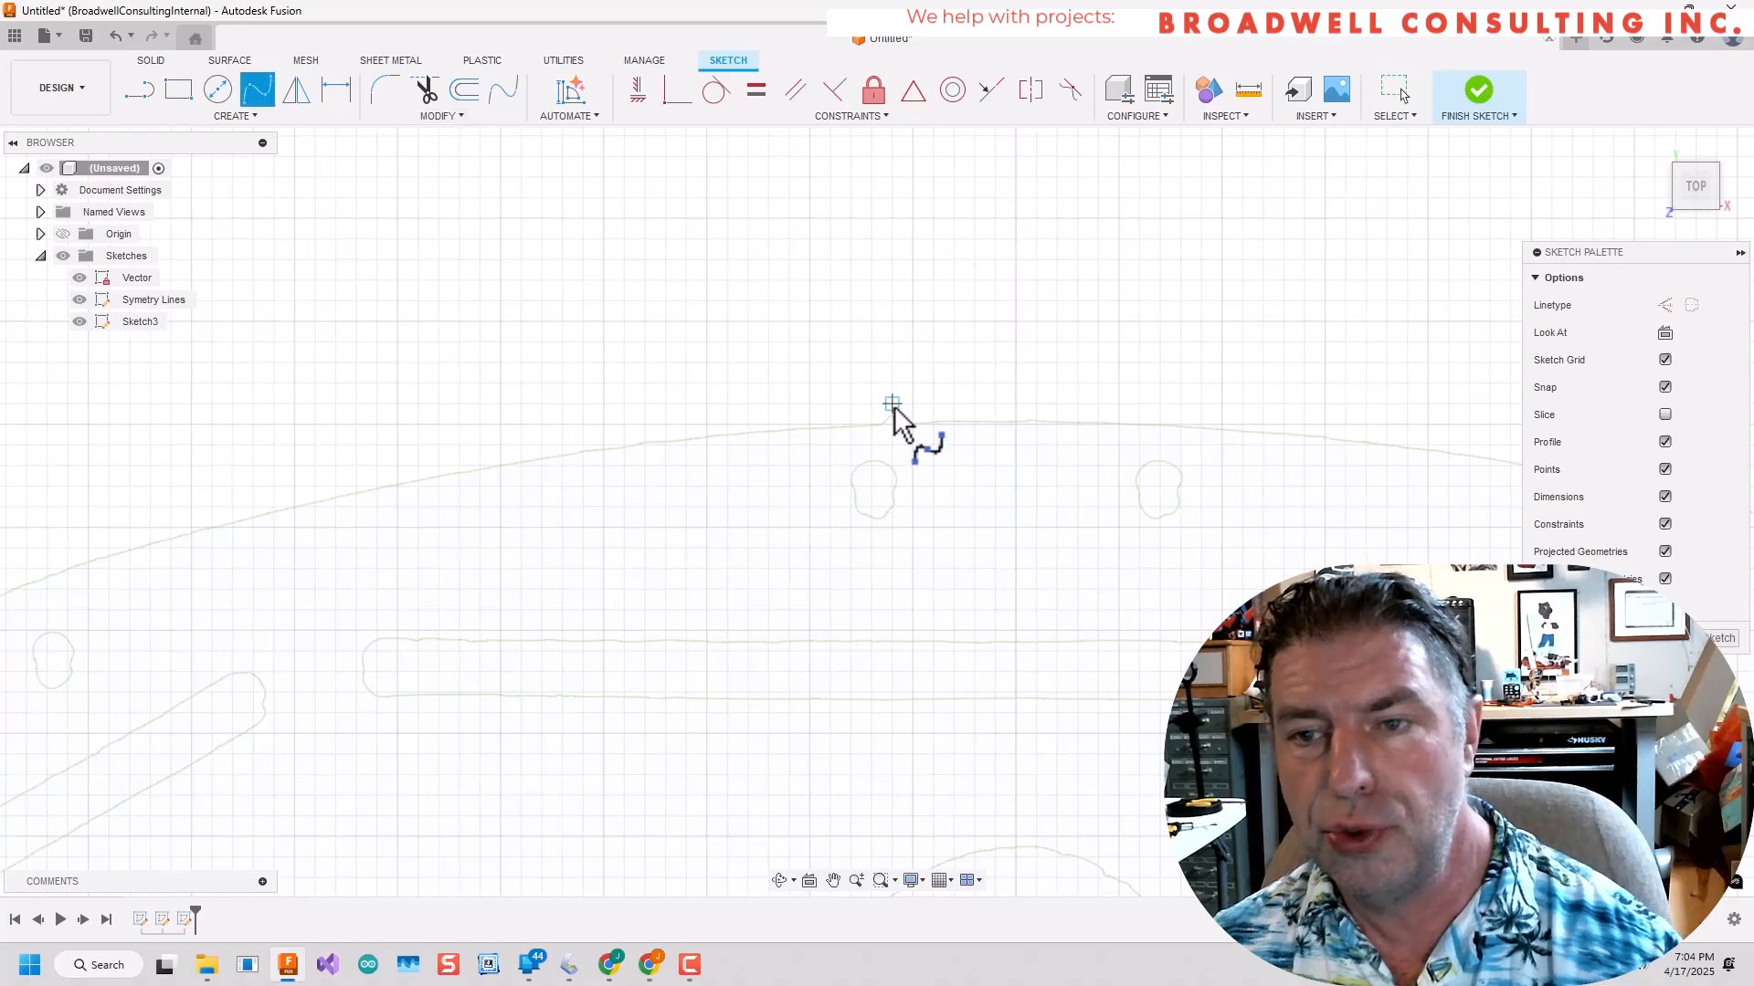
scroll(1021, 427, "up", 3)
scroll(1015, 427, "down", 1)
scroll(1100, 379, "down", 9)
scroll(1092, 370, "up", 9)
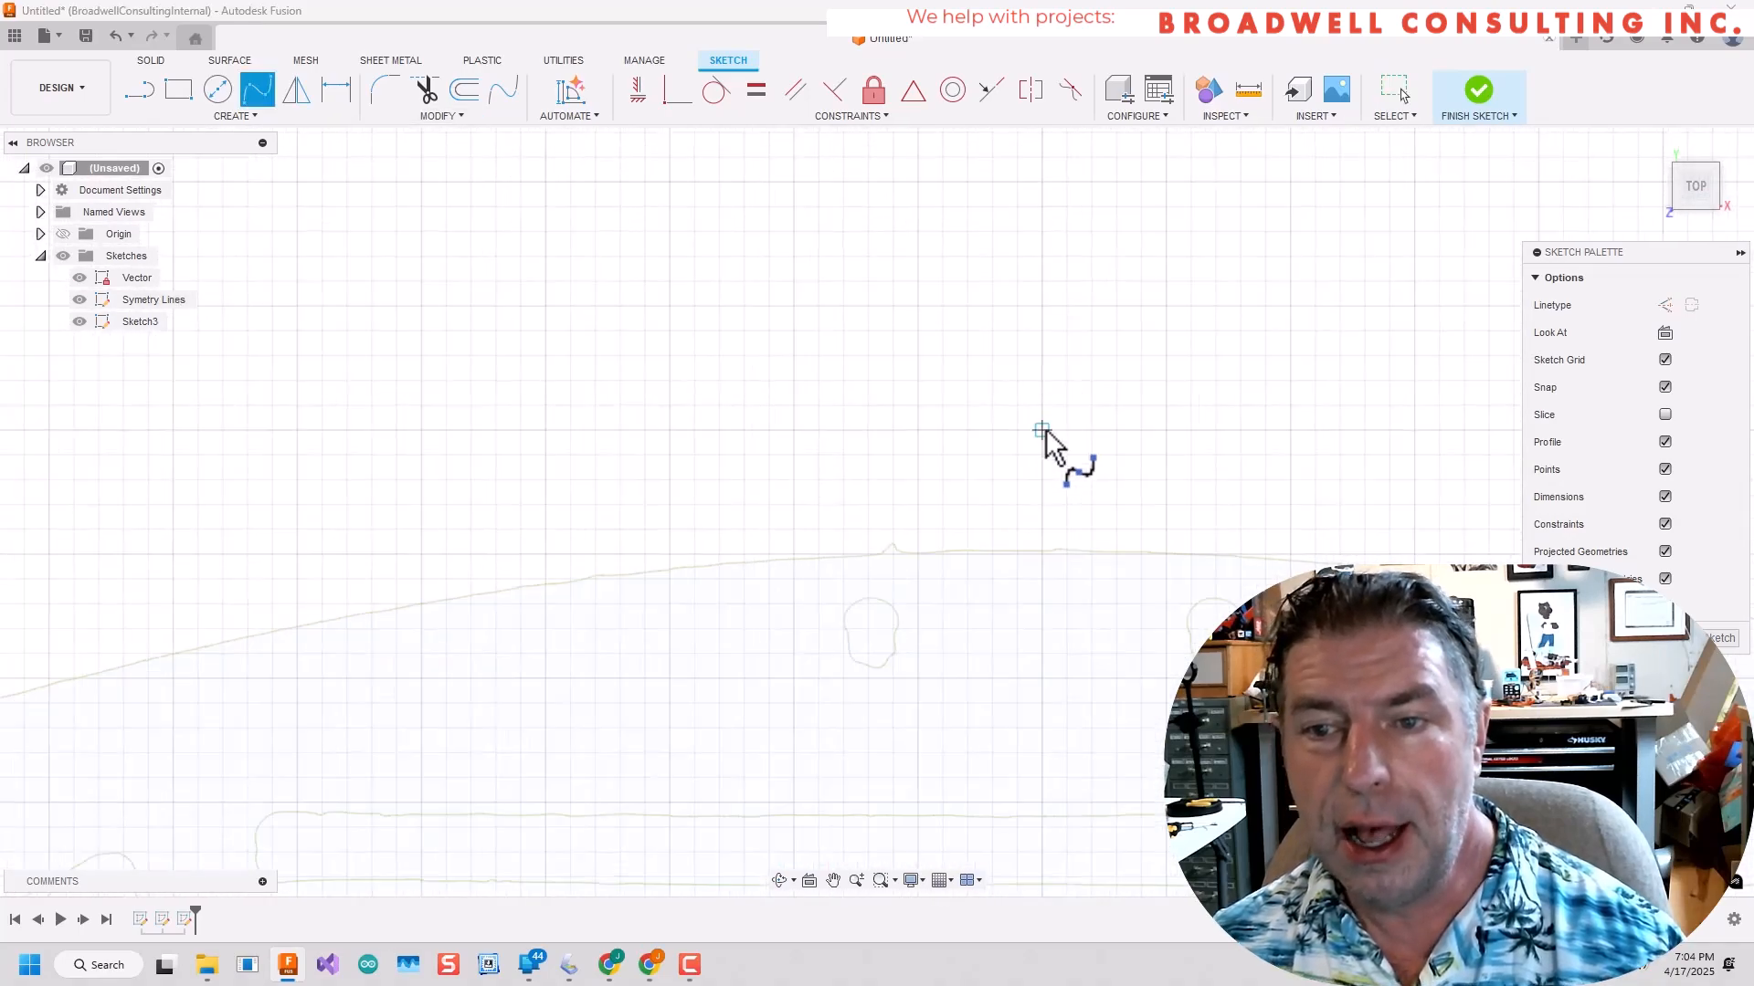
scroll(1046, 539, "up", 8)
left_click(1033, 627)
scroll(525, 717, "down", 4)
middle_click_drag(493, 708, 1169, 512)
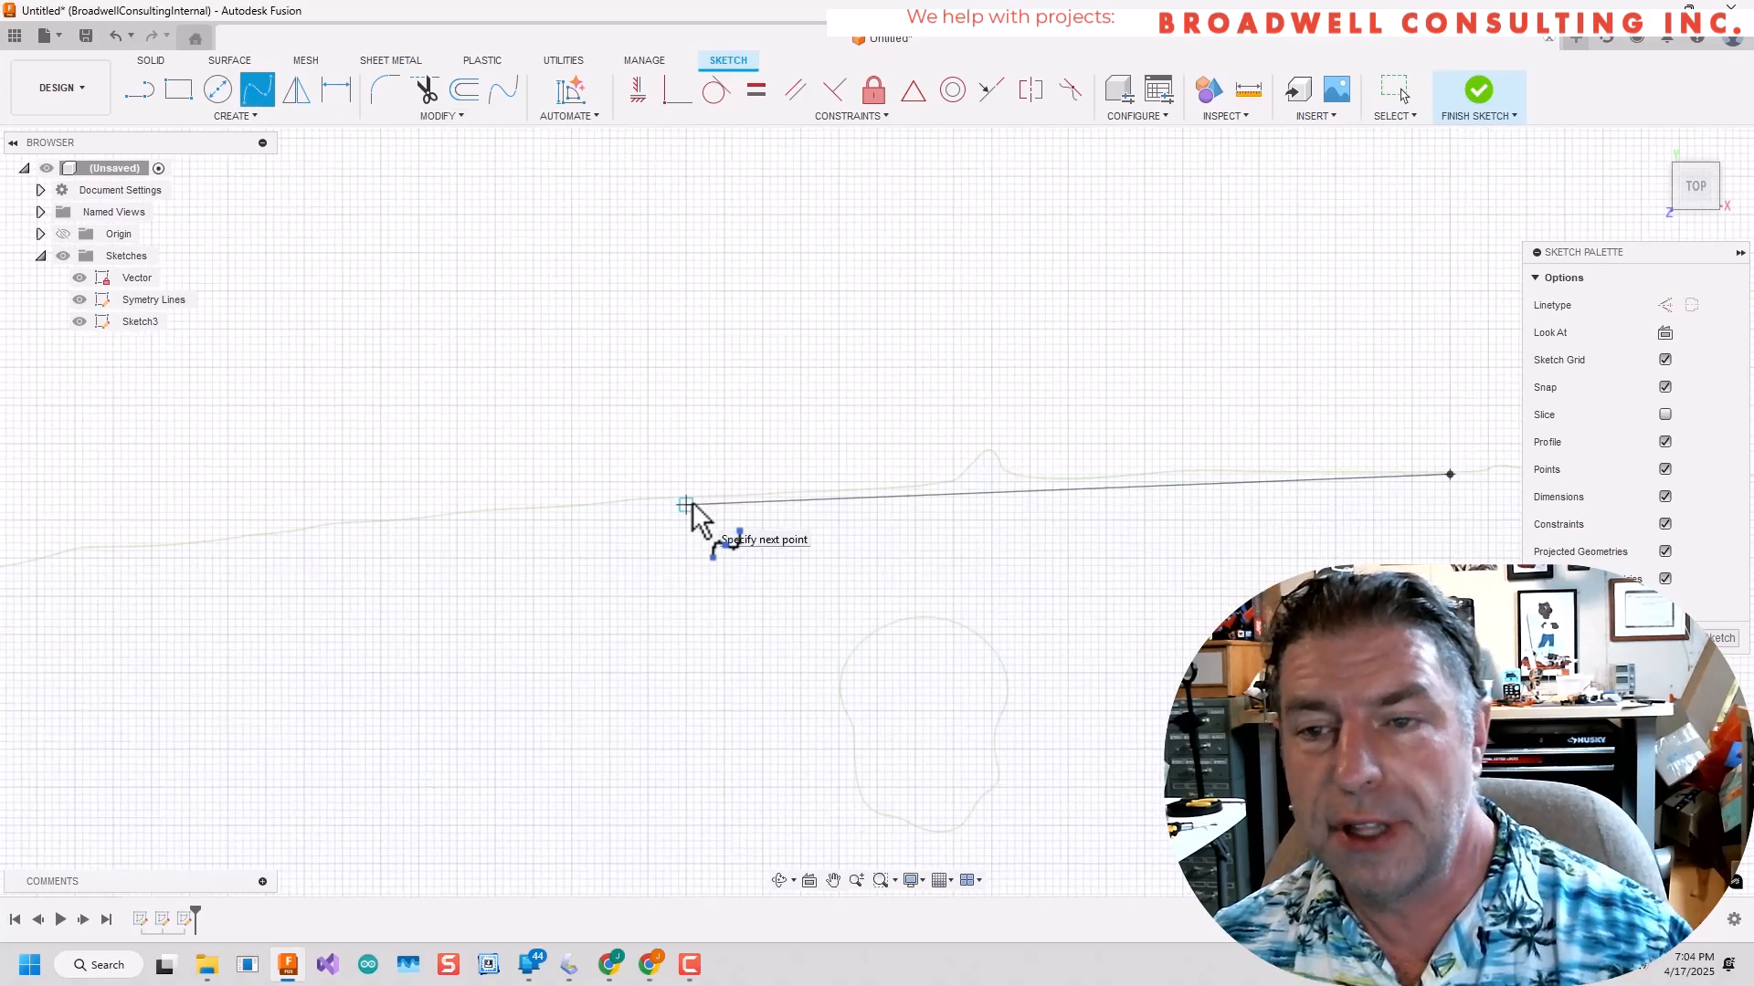
left_click(55, 555)
scroll(54, 556, "down", 5)
middle_click_drag(55, 555, 919, 334)
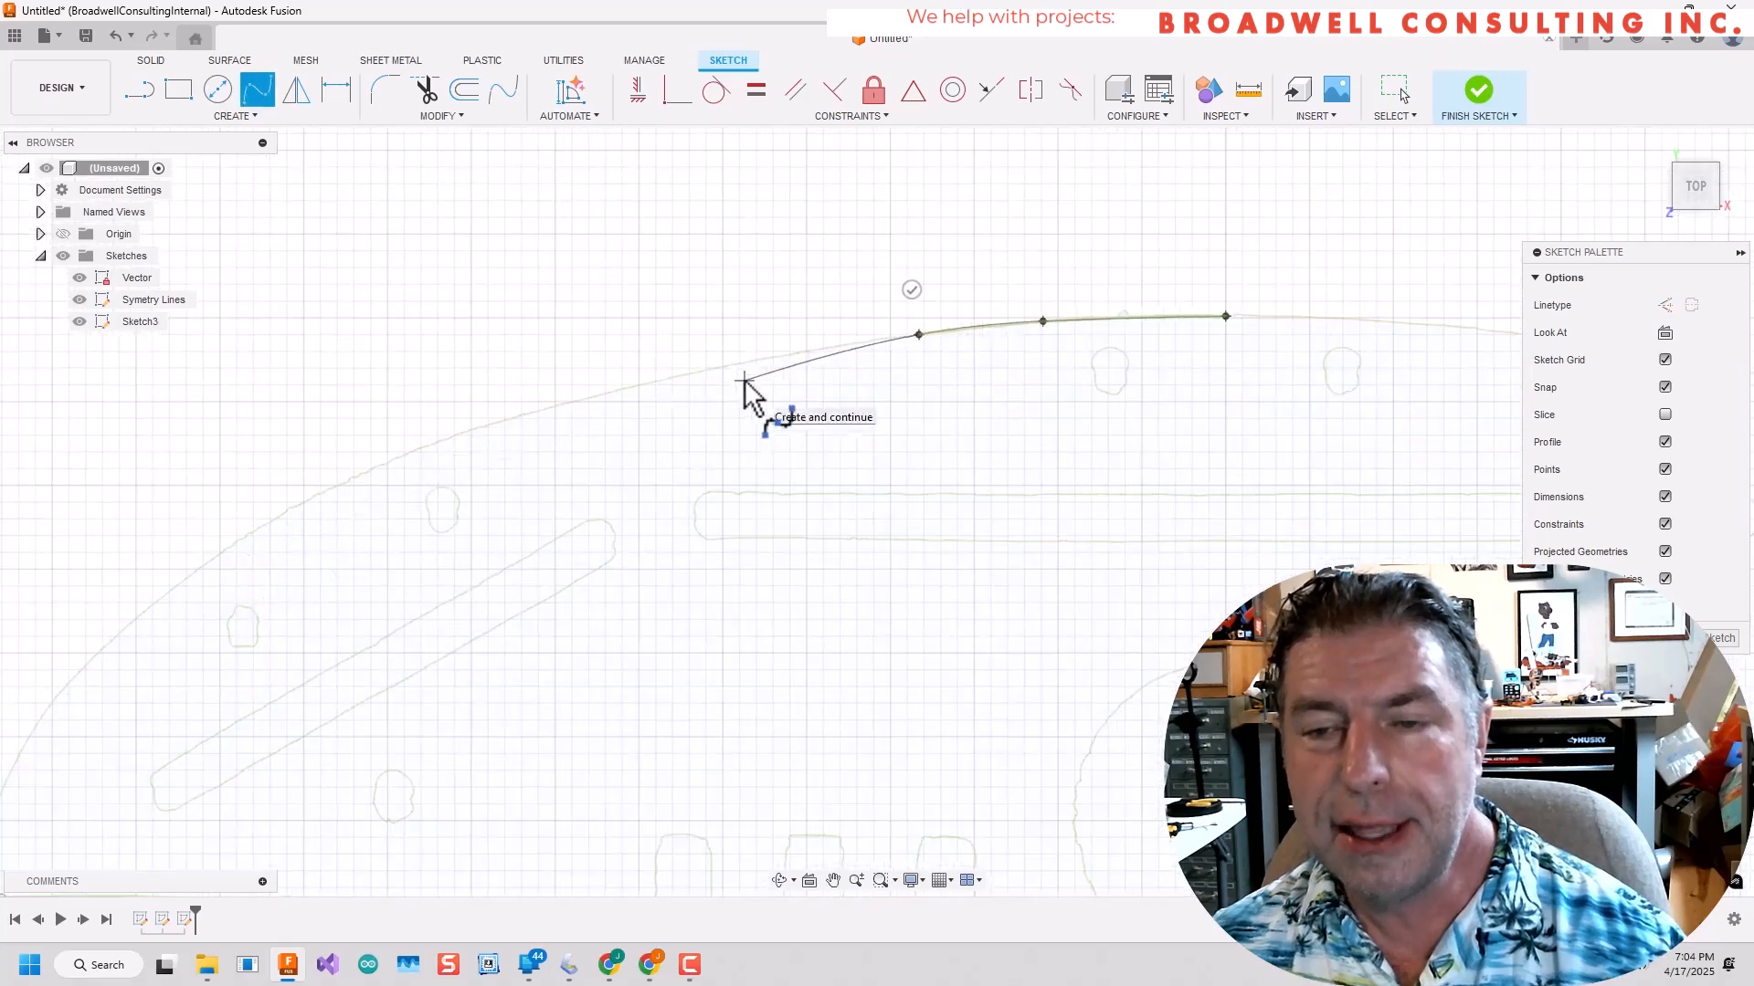
left_click(405, 452)
middle_click_drag(153, 603, 562, 327)
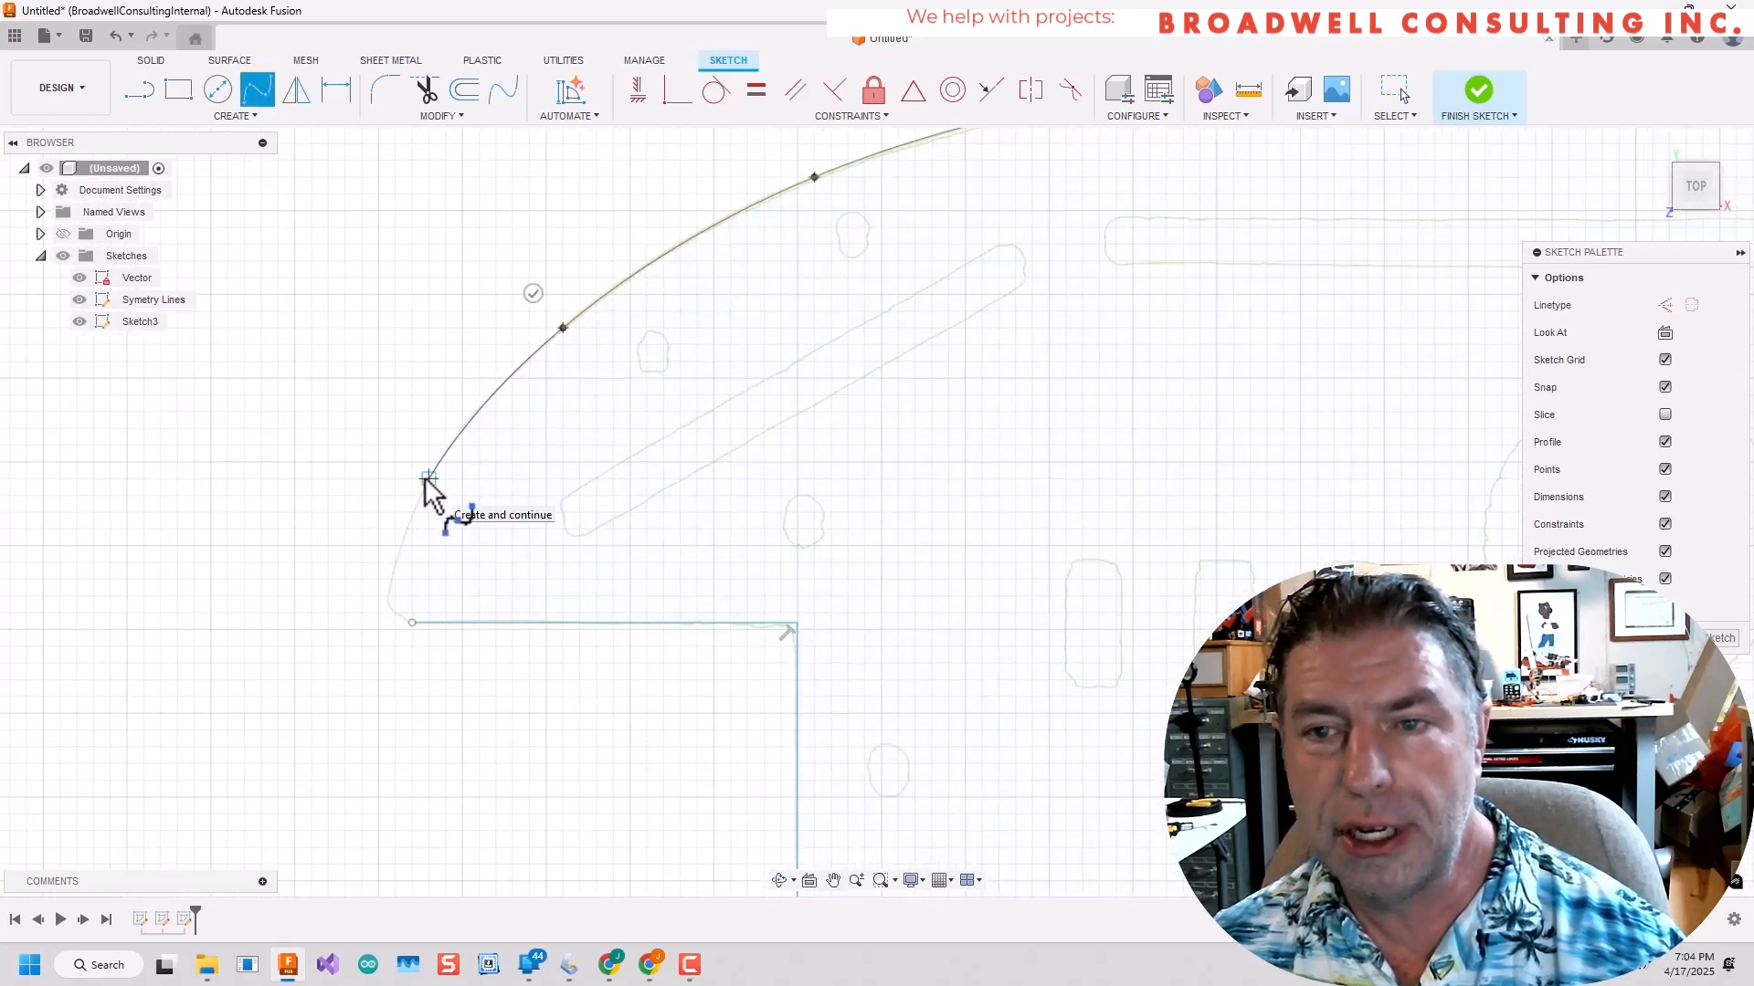
key("Escape")
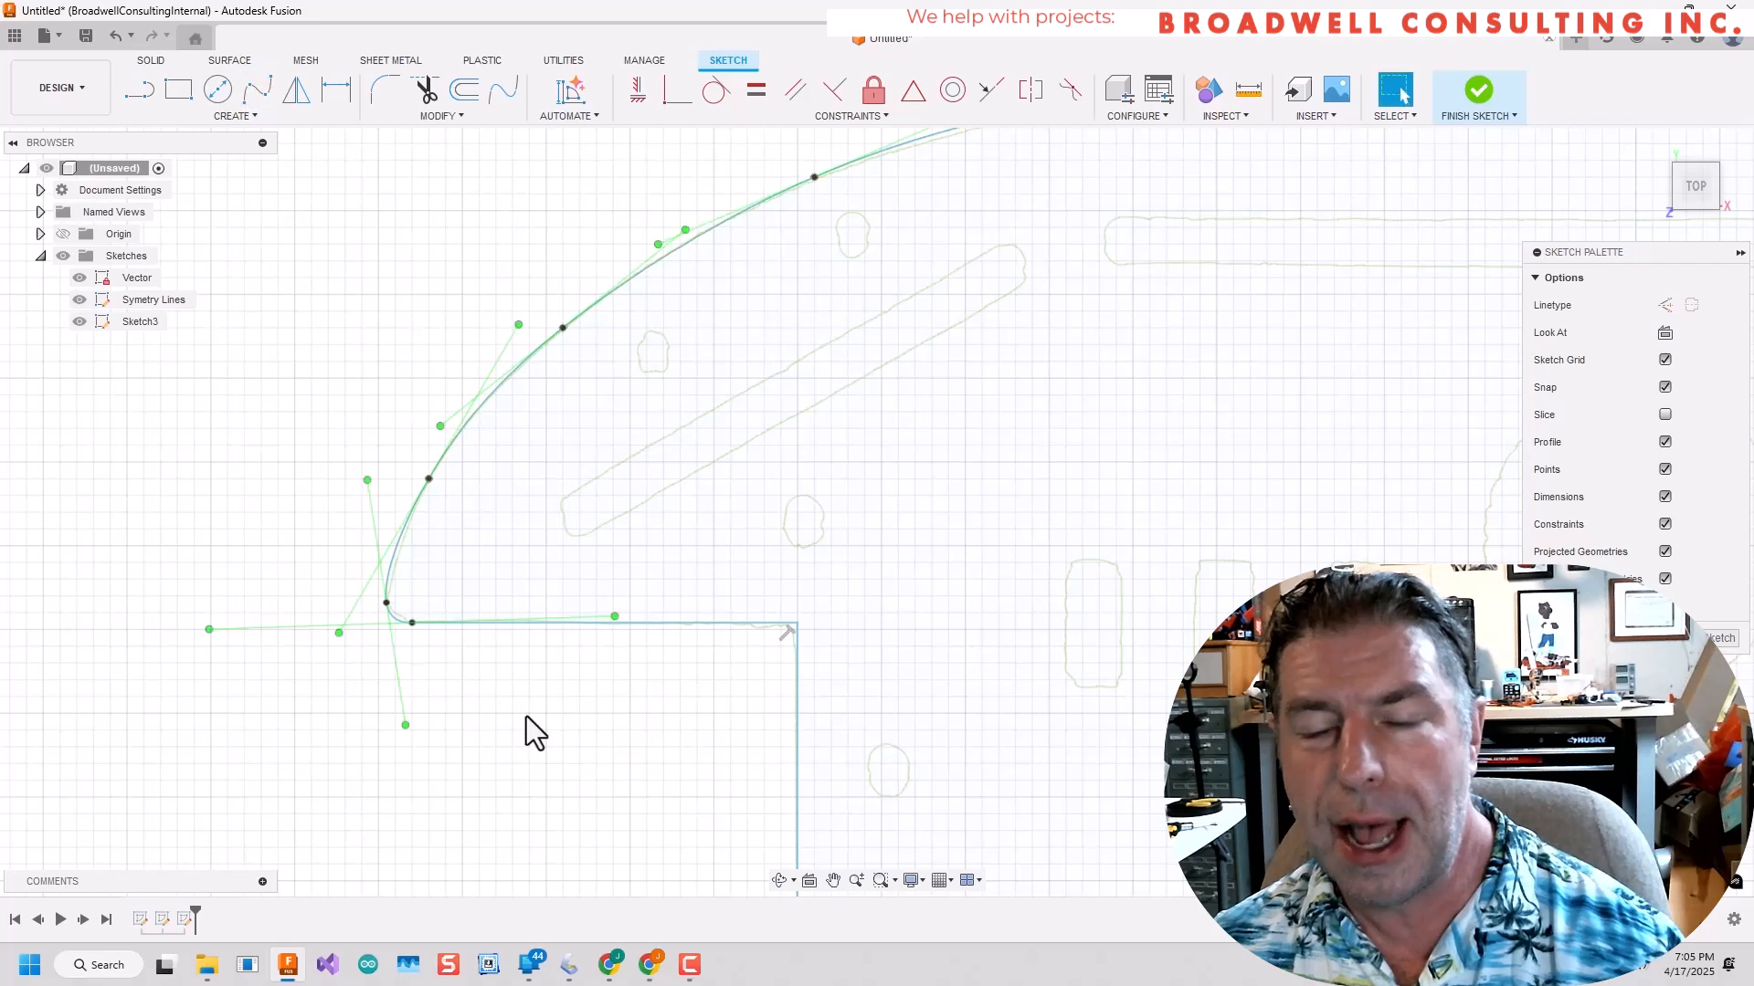
Fillet the two corners at the upper end of the shallow notch with radii of 0.8 mm and 0.5 mm.
scroll(526, 716, "down", 5)
middle_click_drag(688, 722, 791, 271)
scroll(731, 537, "up", 8)
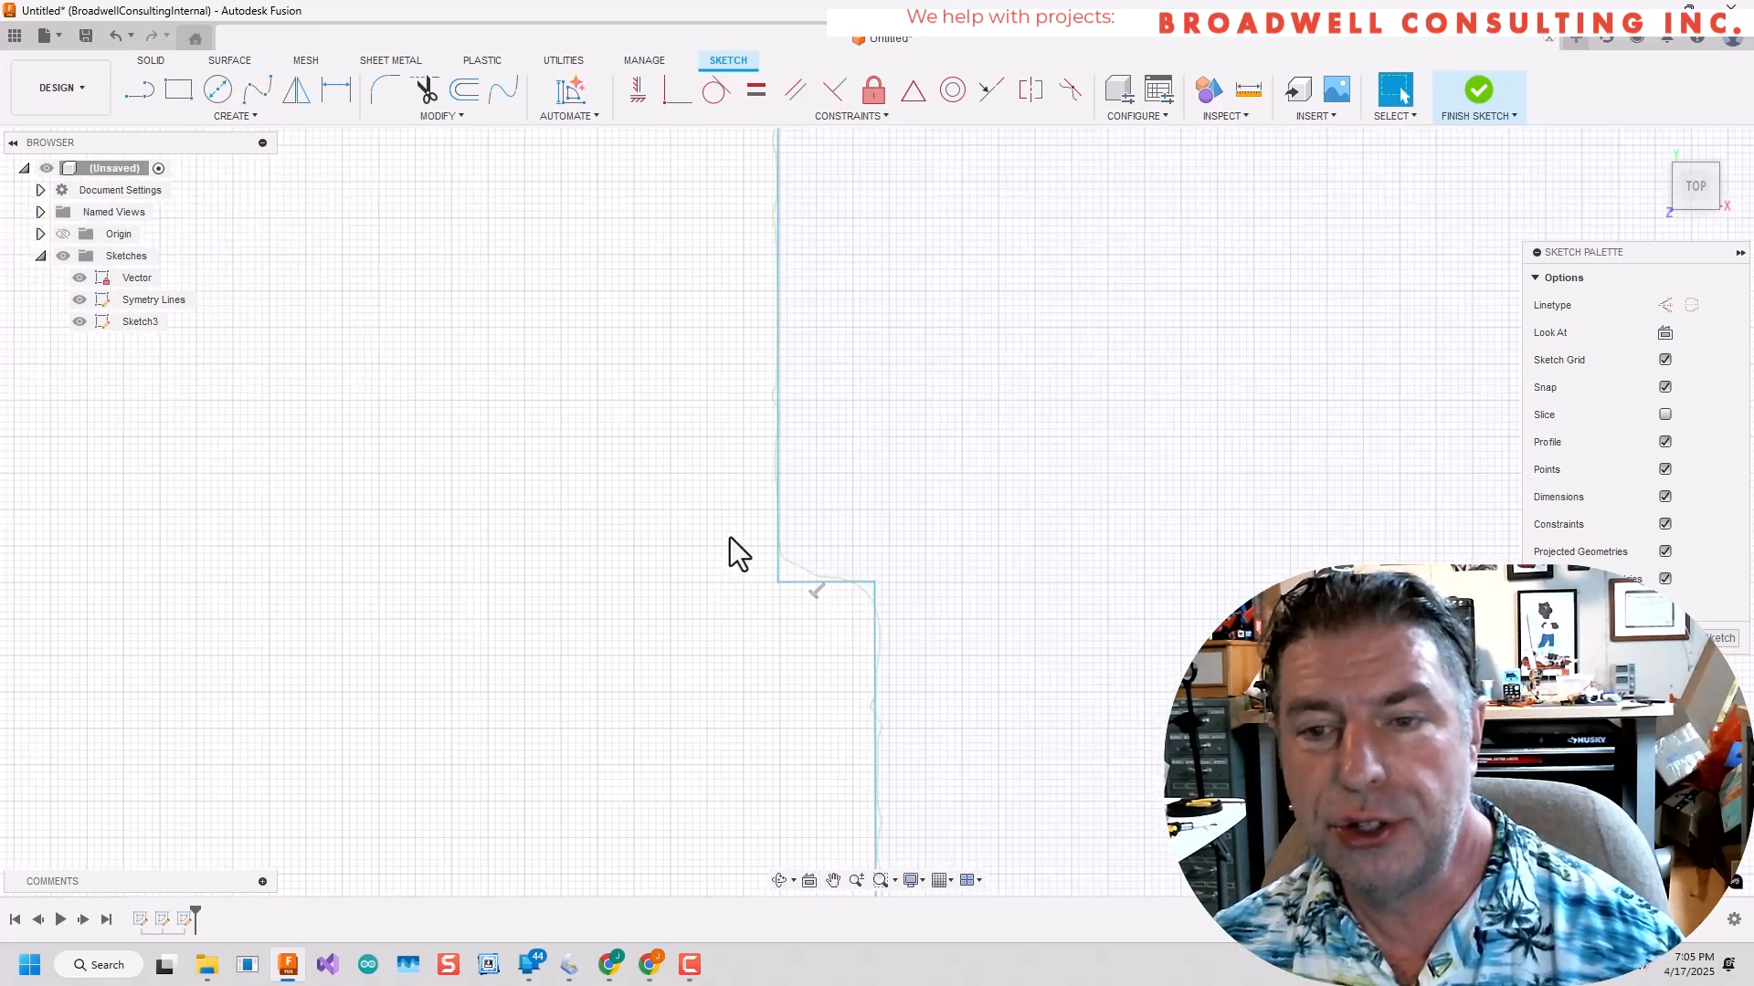
left_click(381, 82)
left_click(781, 582)
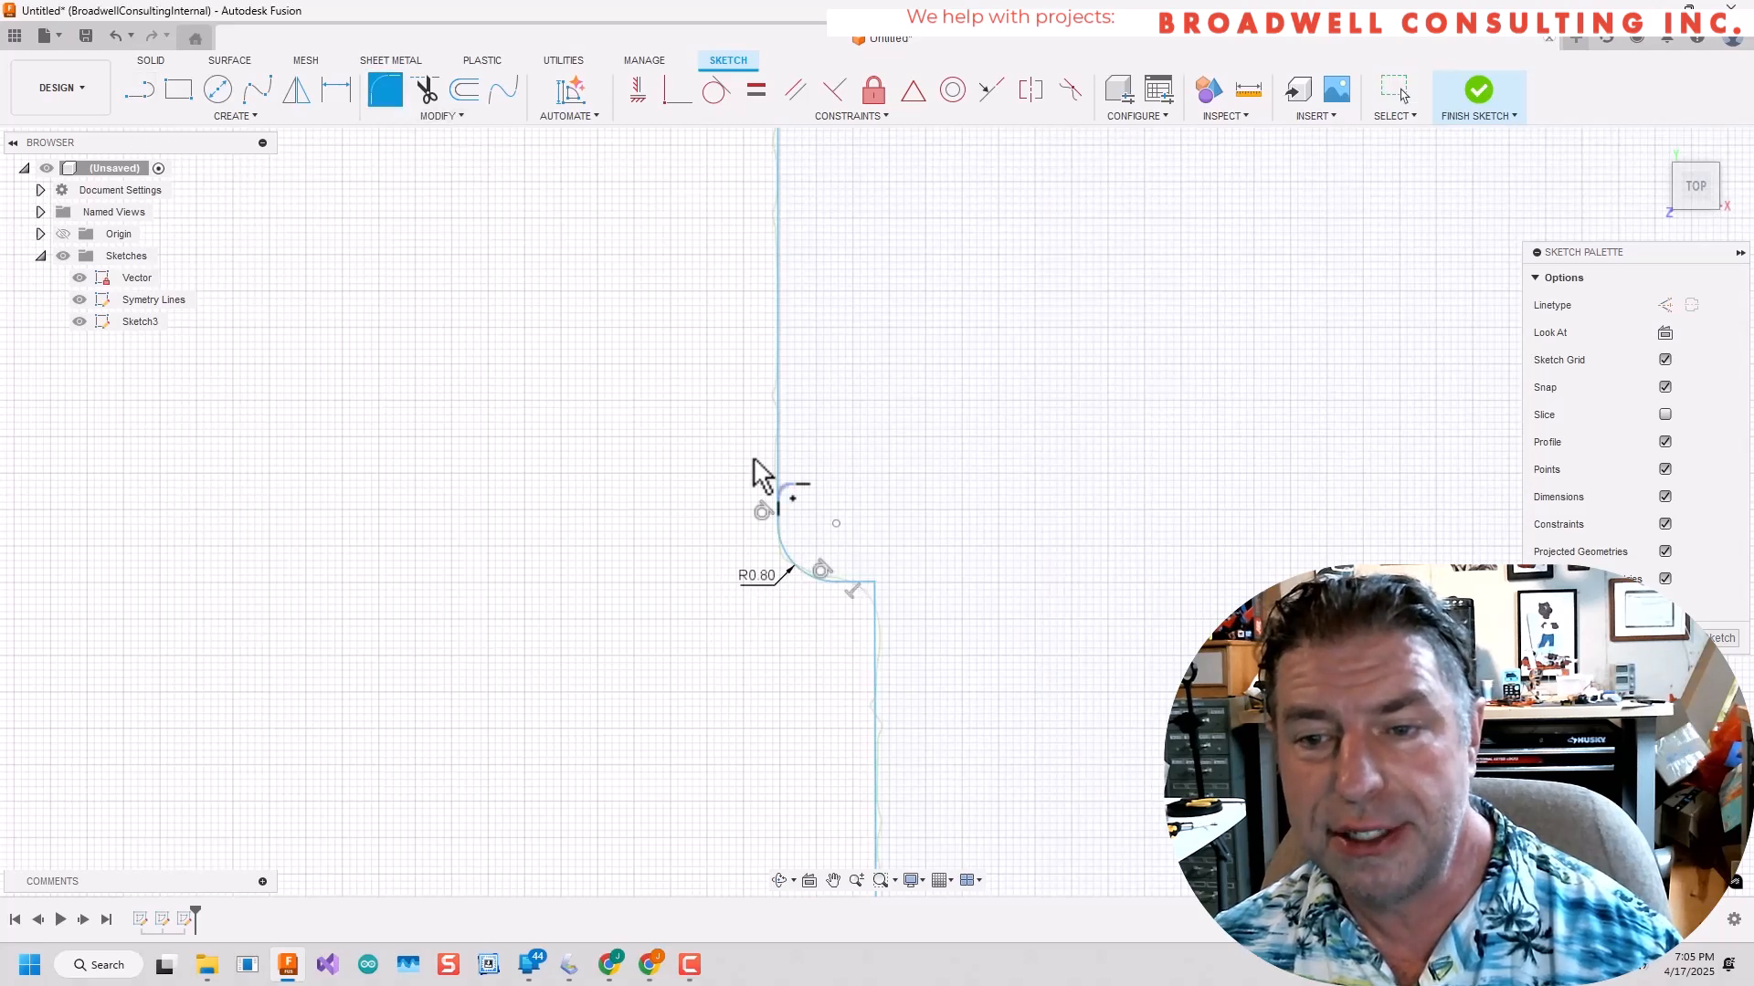
left_click(879, 629)
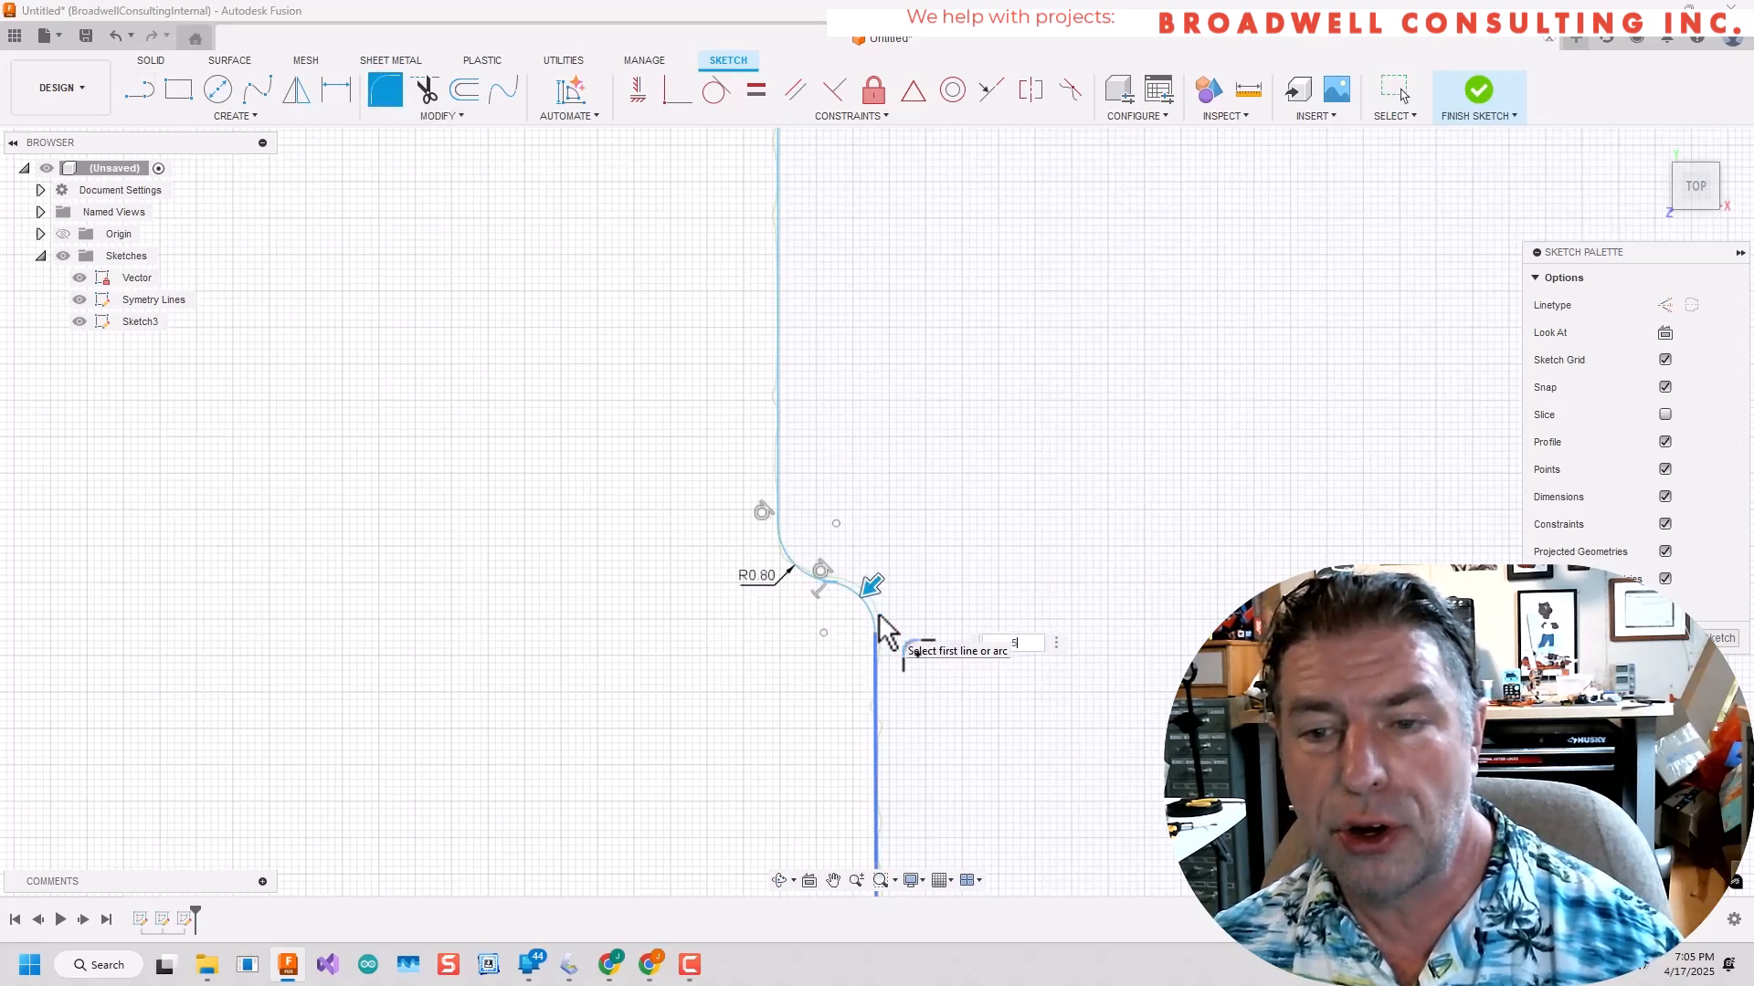
key("Return")
Fillet the notch's lower end with 0.3 mm on the inner corner and 1.3 mm on the outer corner.
scroll(880, 625, "down", 6)
scroll(935, 449, "up", 10)
left_click(961, 605)
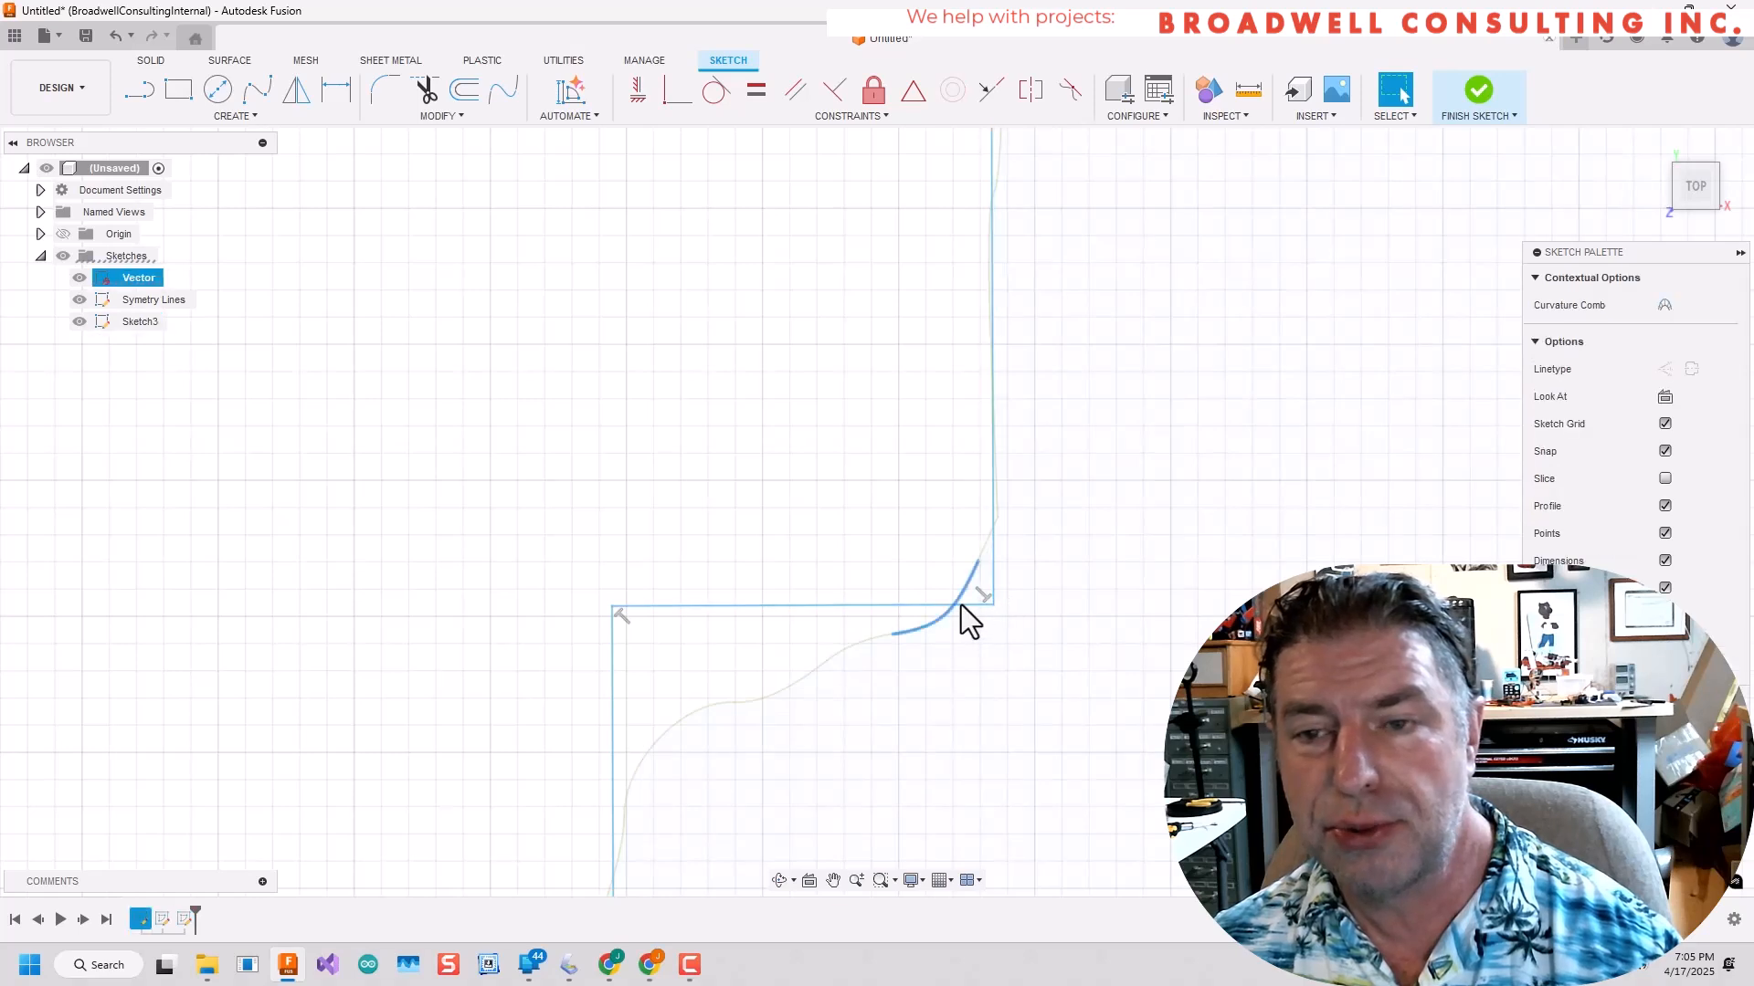
key("Escape")
left_click(384, 88)
left_click(985, 610)
key("Return")
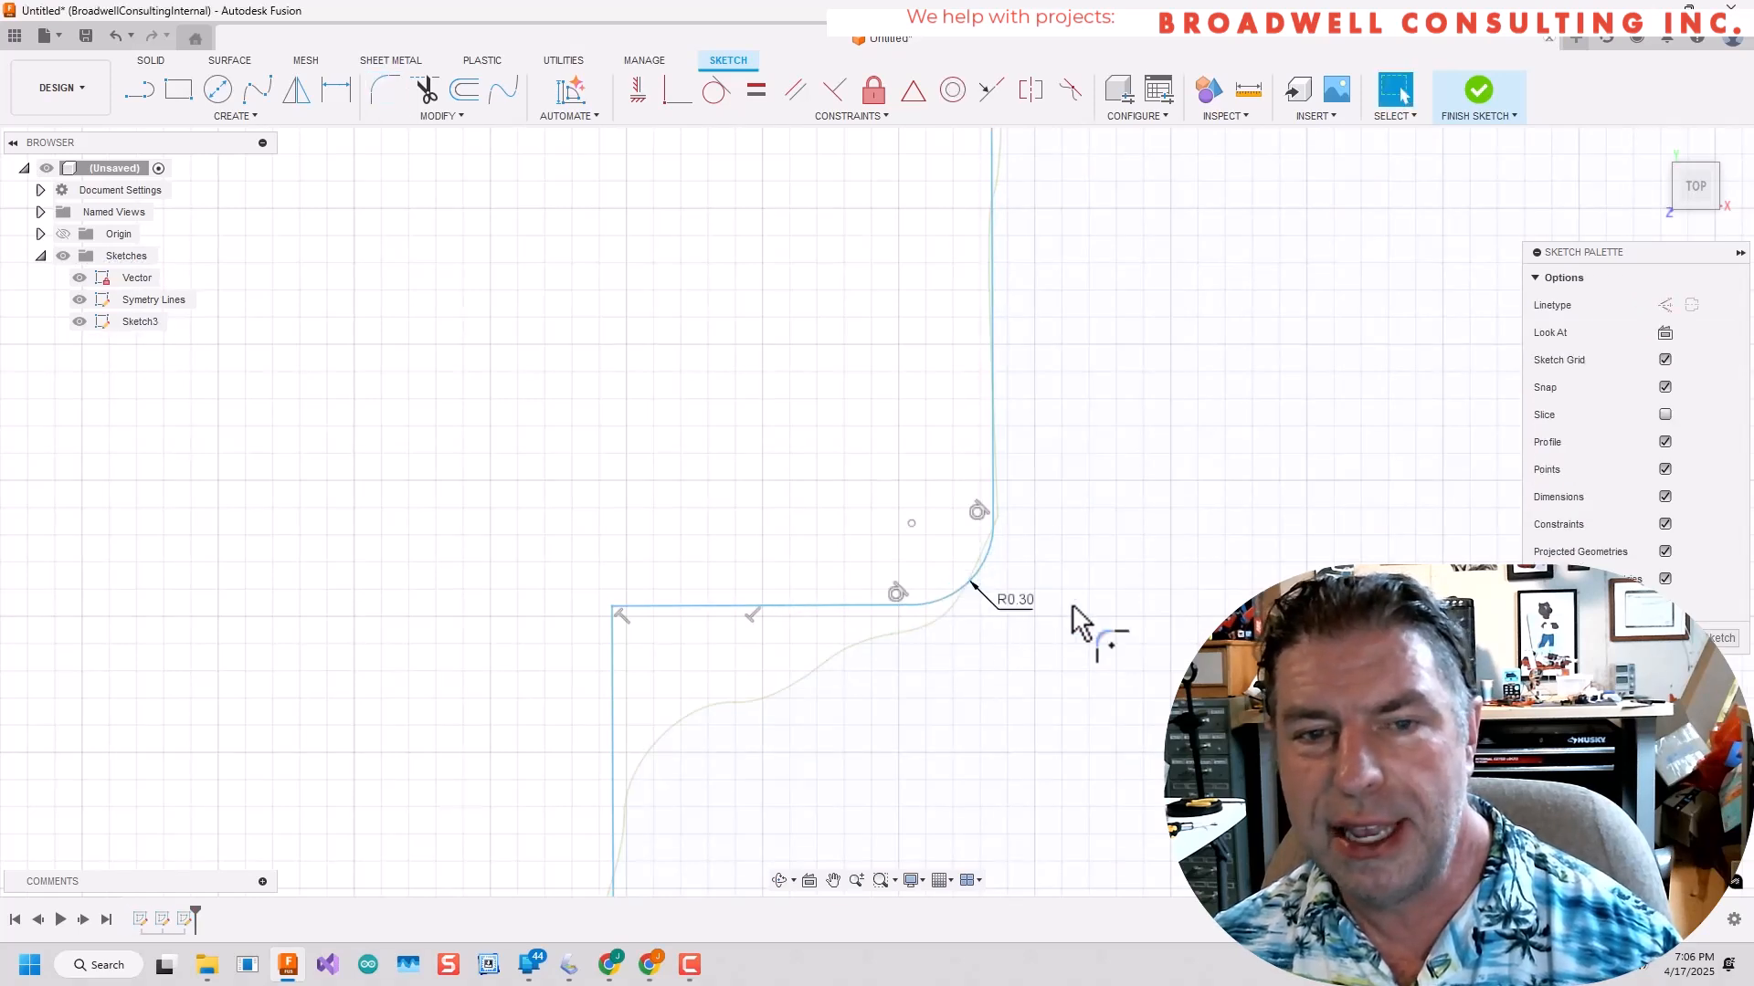
left_click(383, 88)
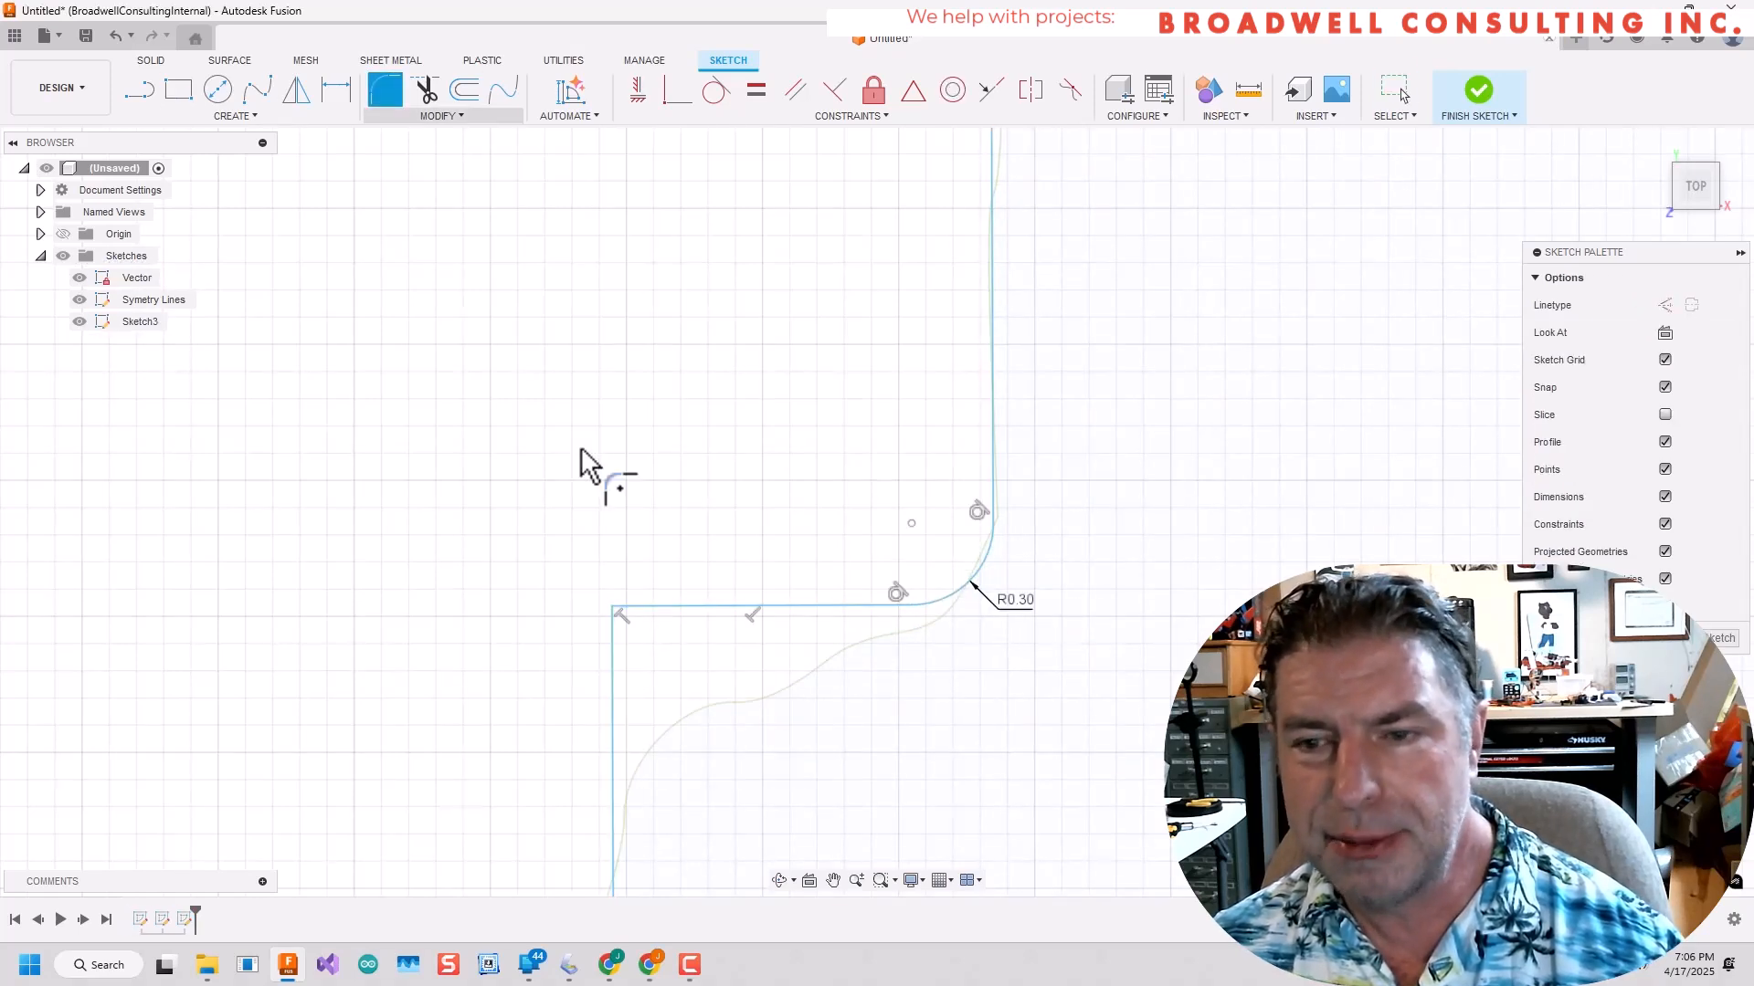
left_click(619, 690)
type("1.3")
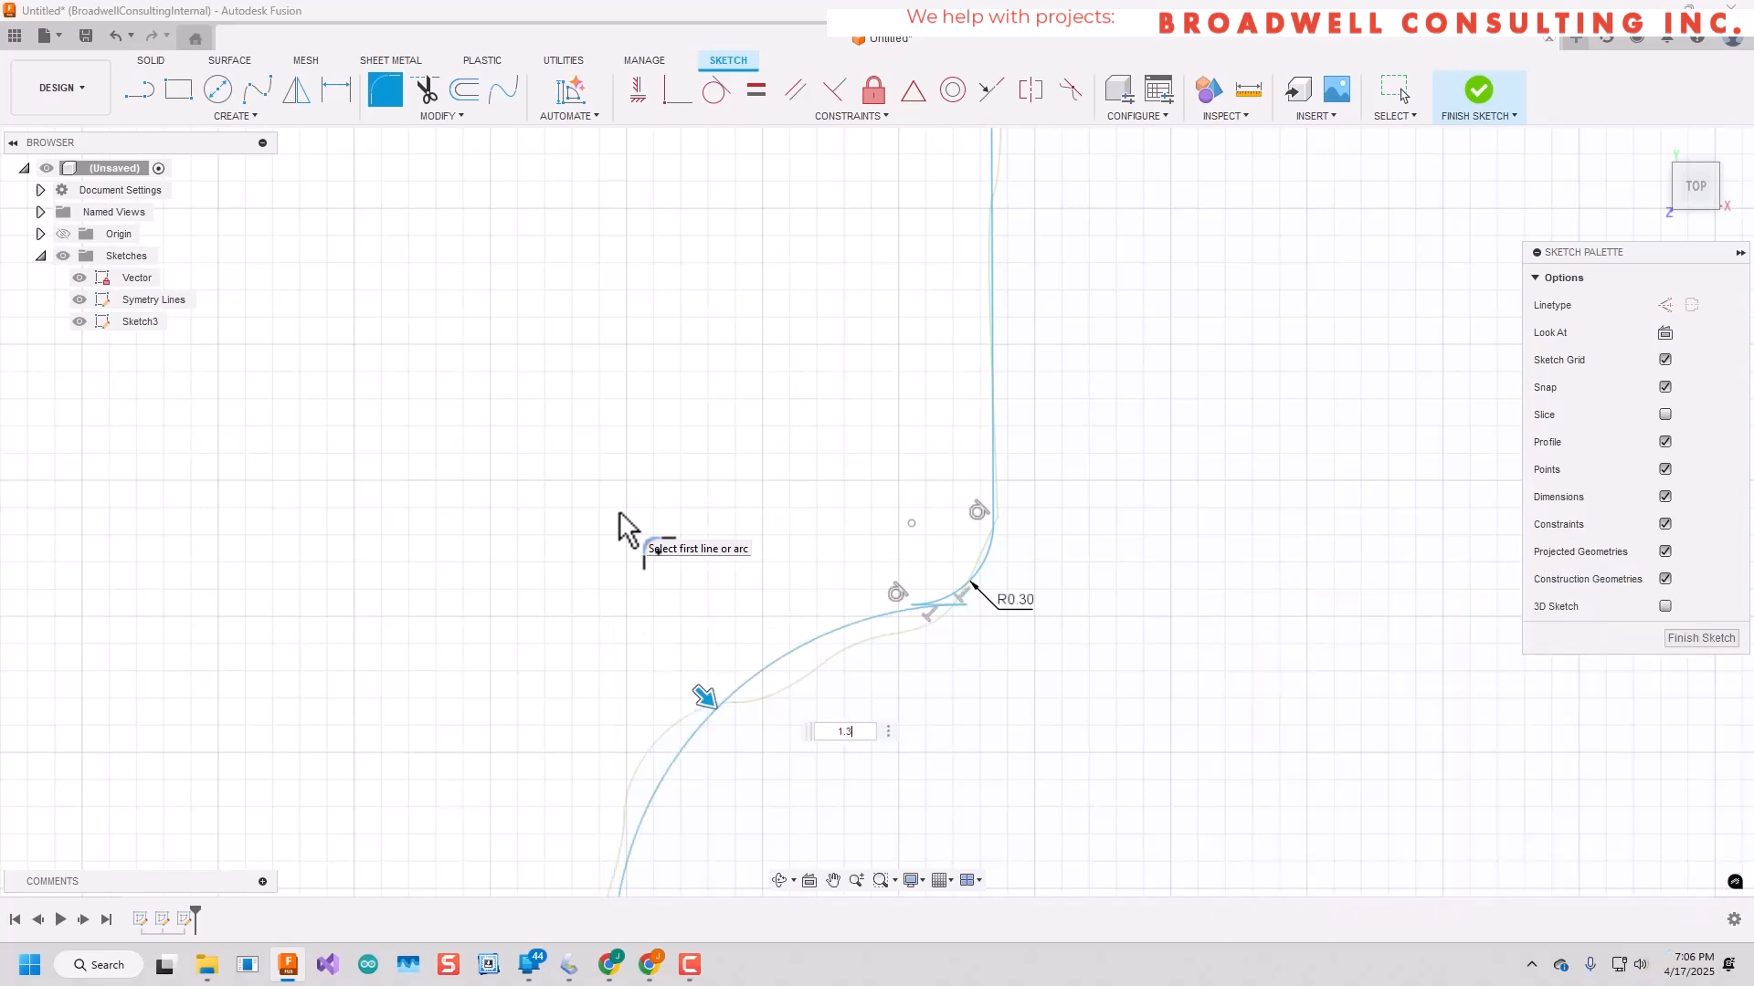
key("Return")
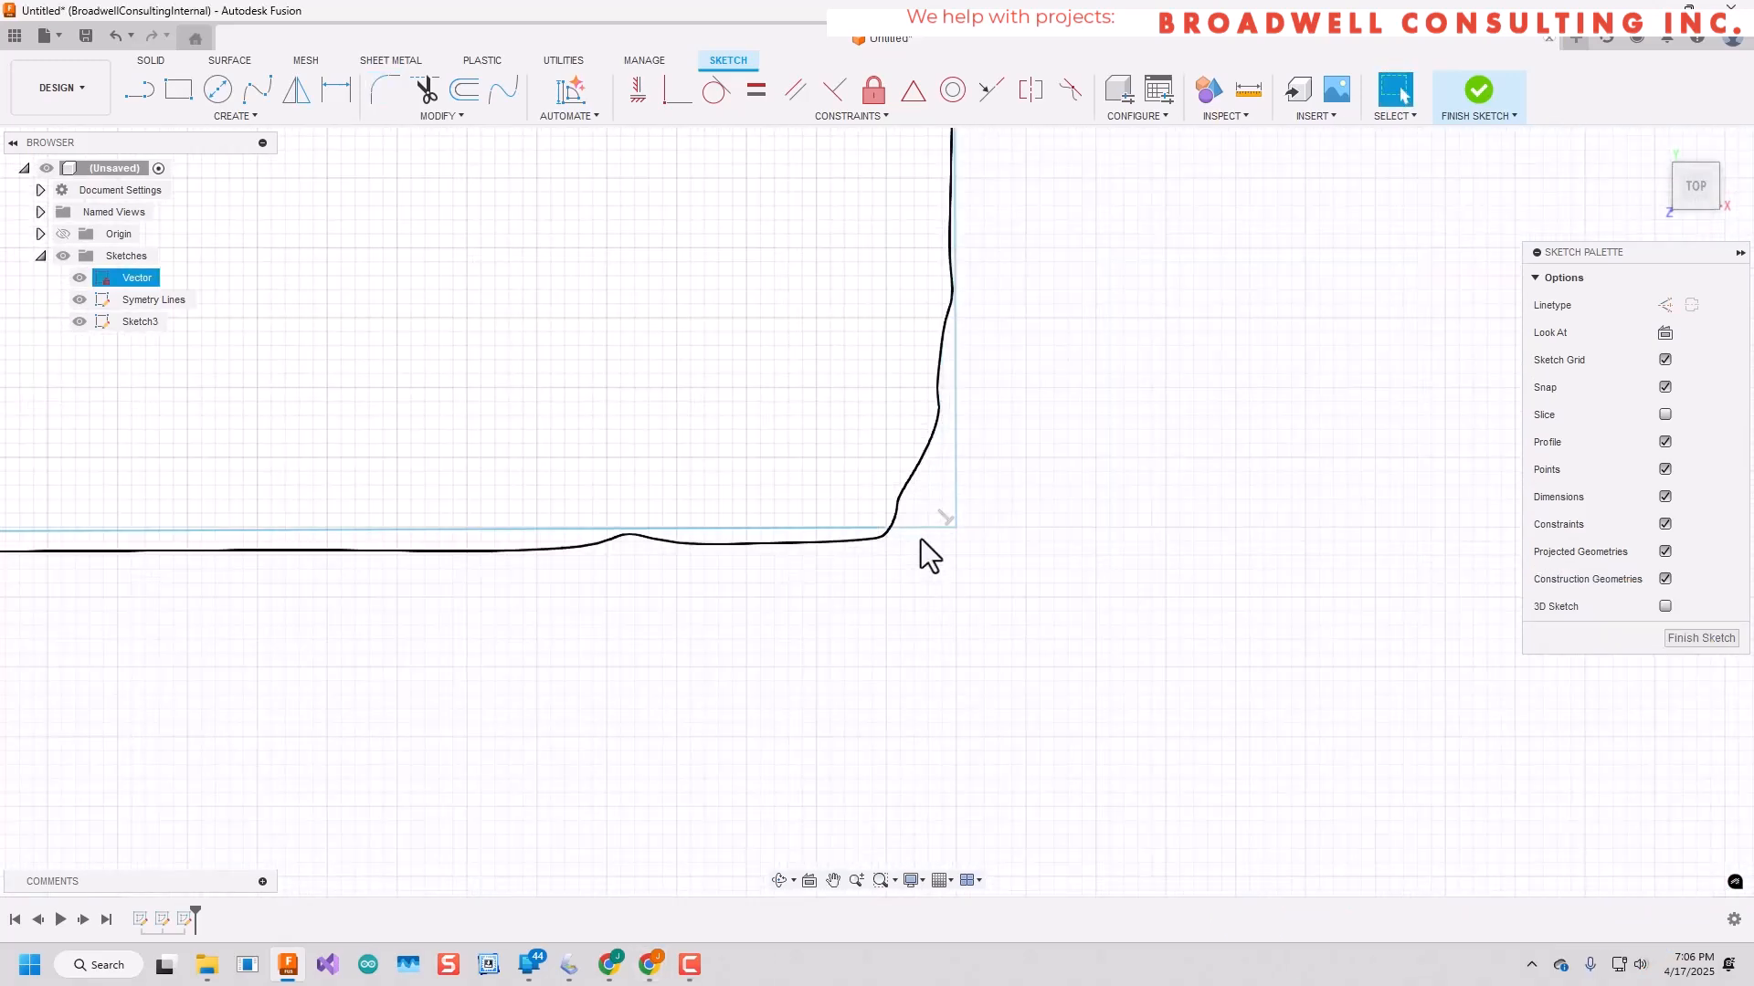
Fillet the corner where the side tab's upper edge meets the body with a 0.9 mm radius.
left_click(958, 486)
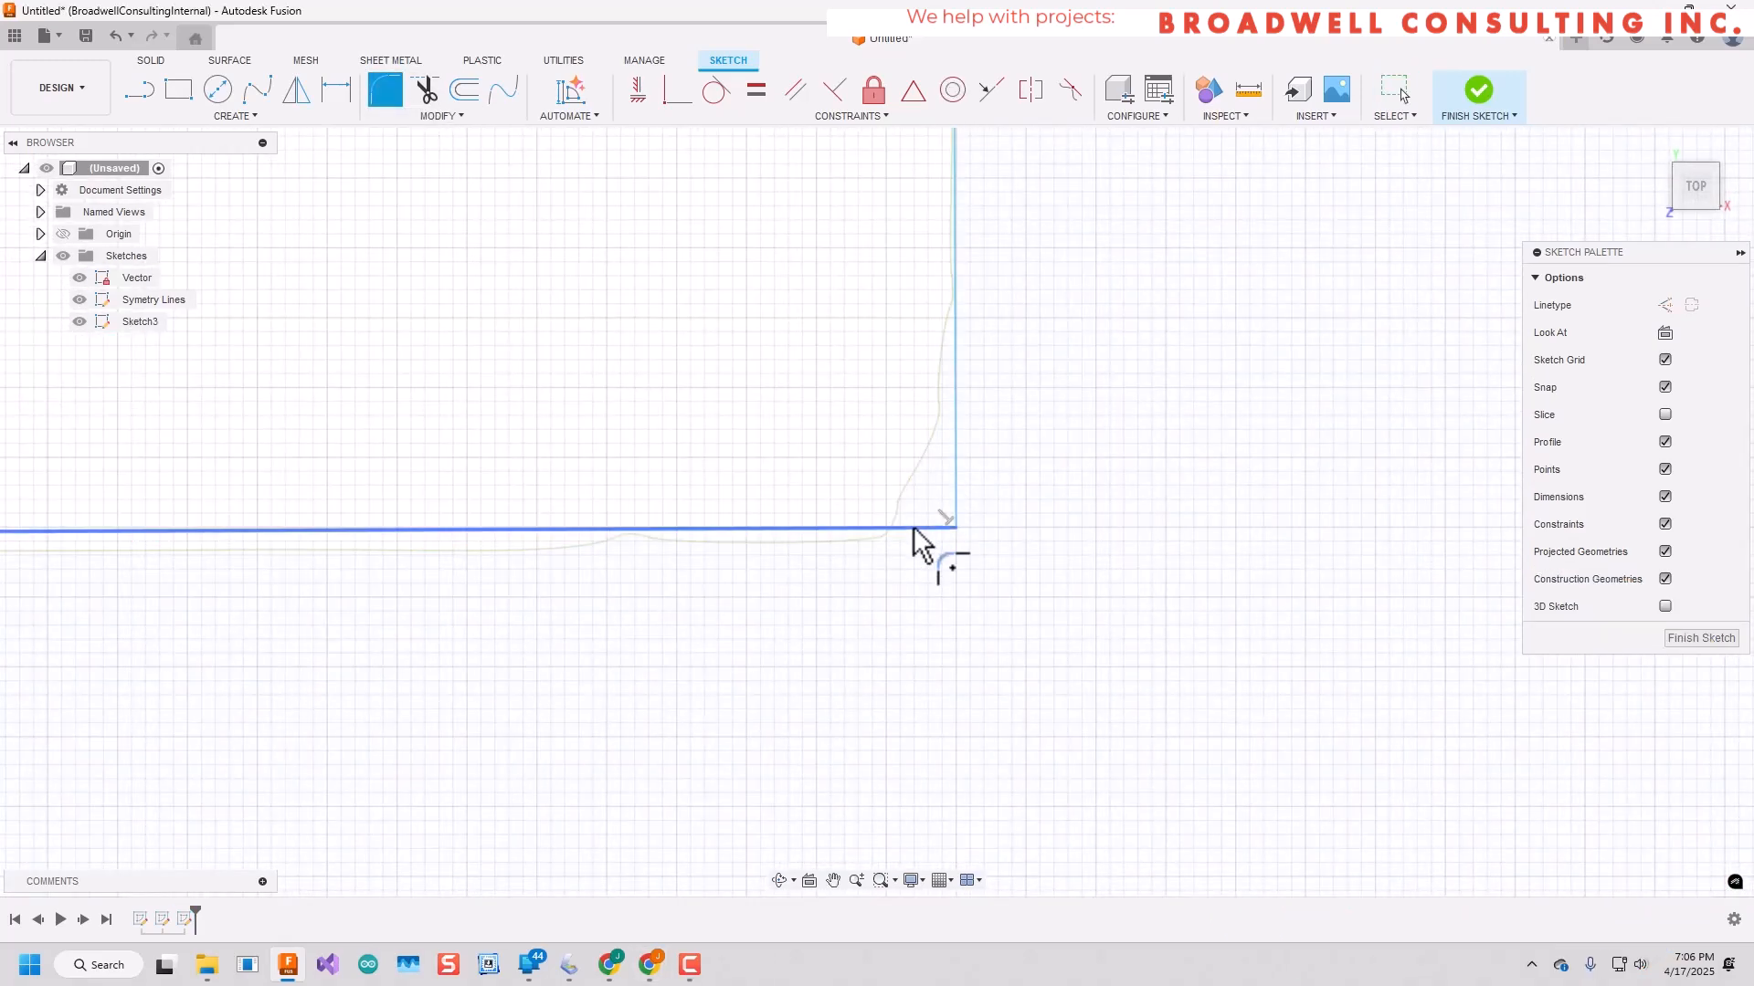
left_click(916, 528)
left_click(956, 486)
key("Return")
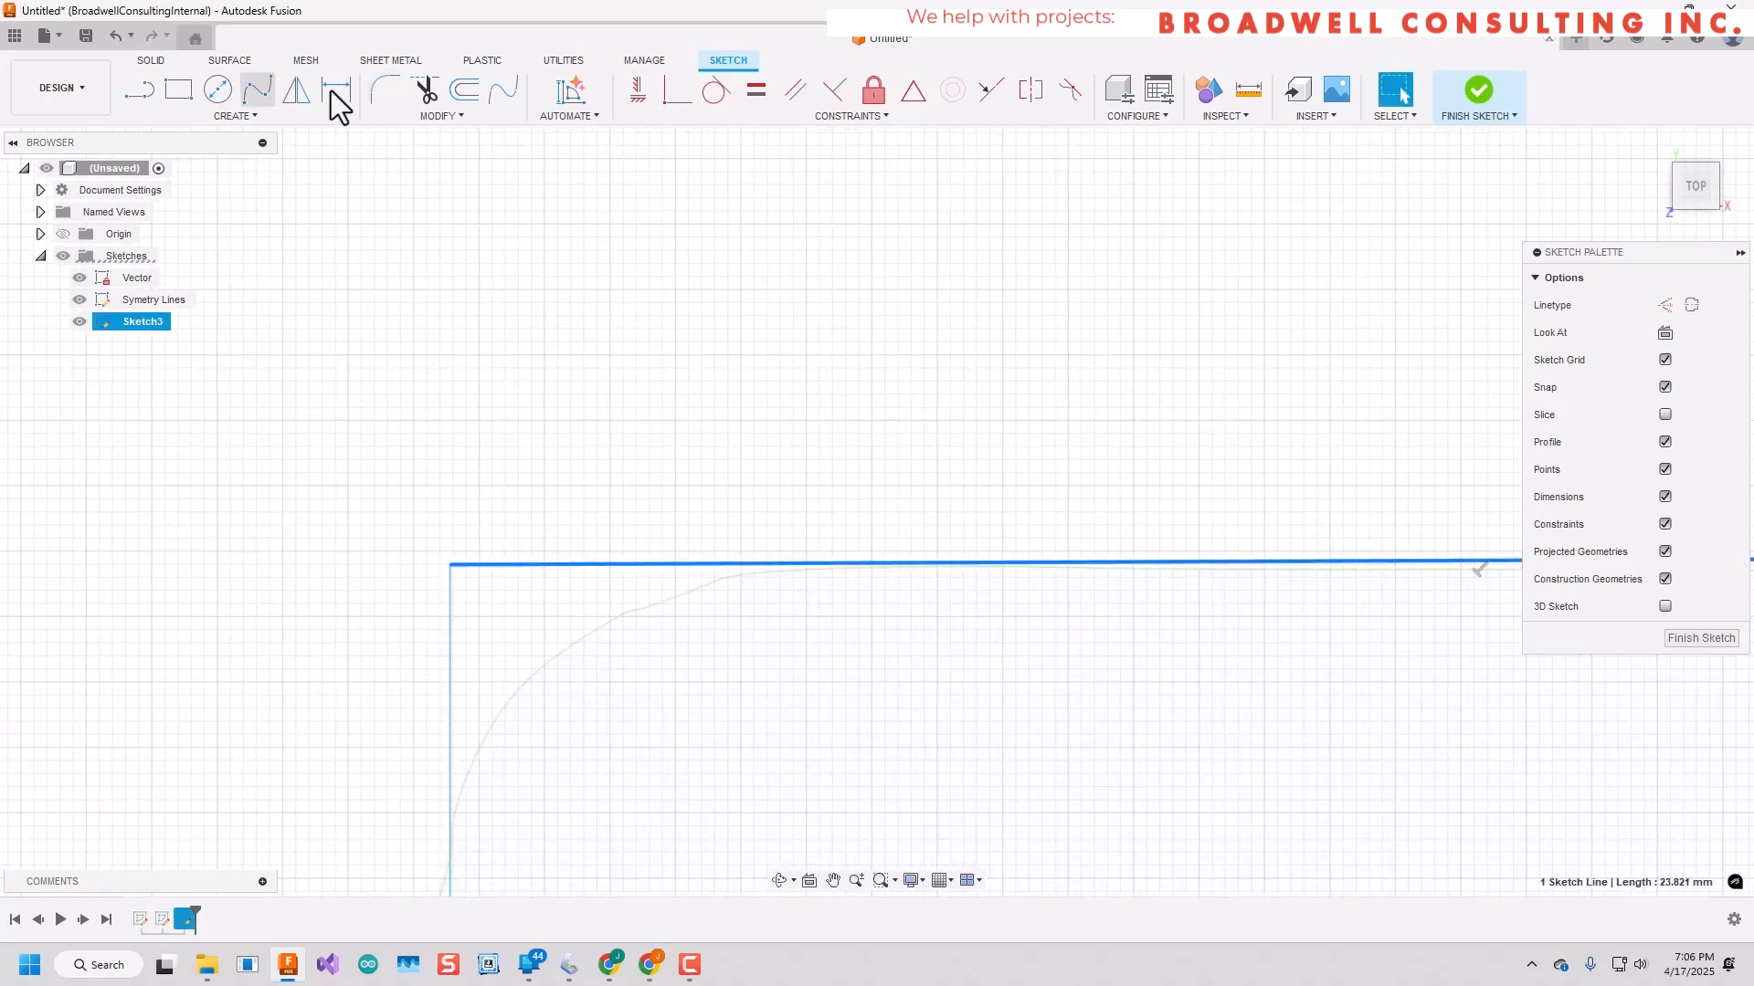
Fillet the side tab's outer upper corner with a 2.8 mm radius.
left_click(384, 90)
left_click(512, 565)
left_click(454, 707)
type("1")
key("BackSpace")
type("2")
key("BackSpace")
type("3")
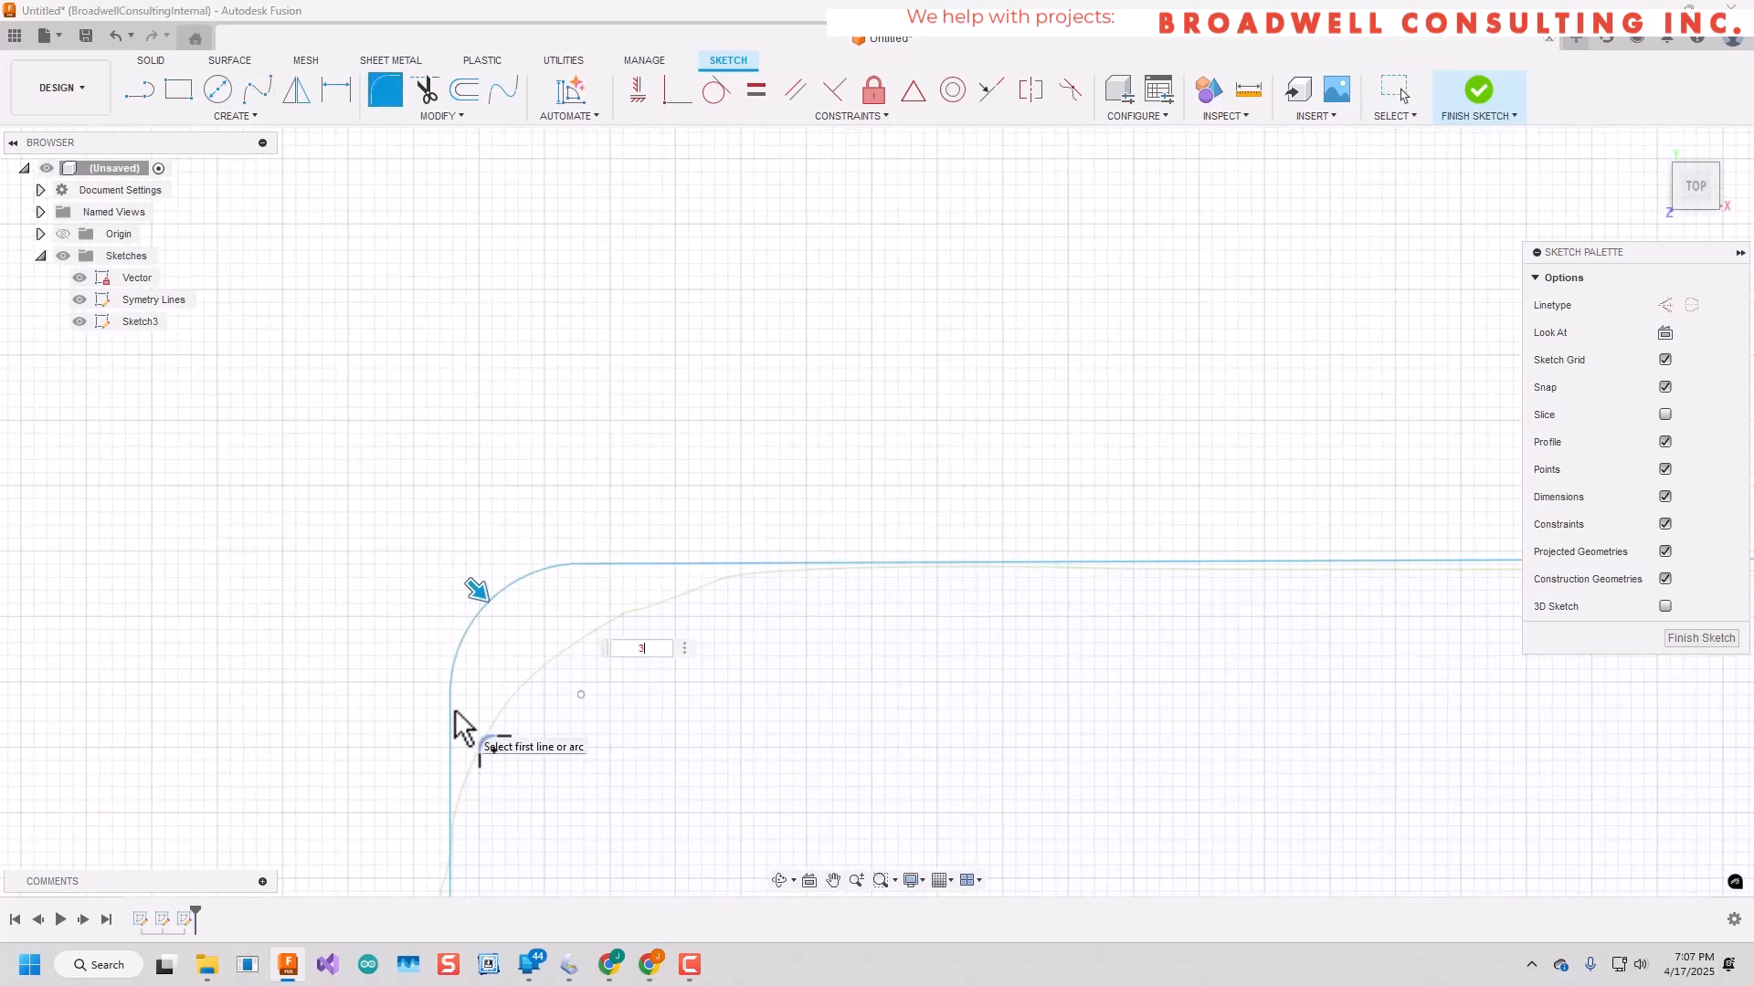
key("Return")
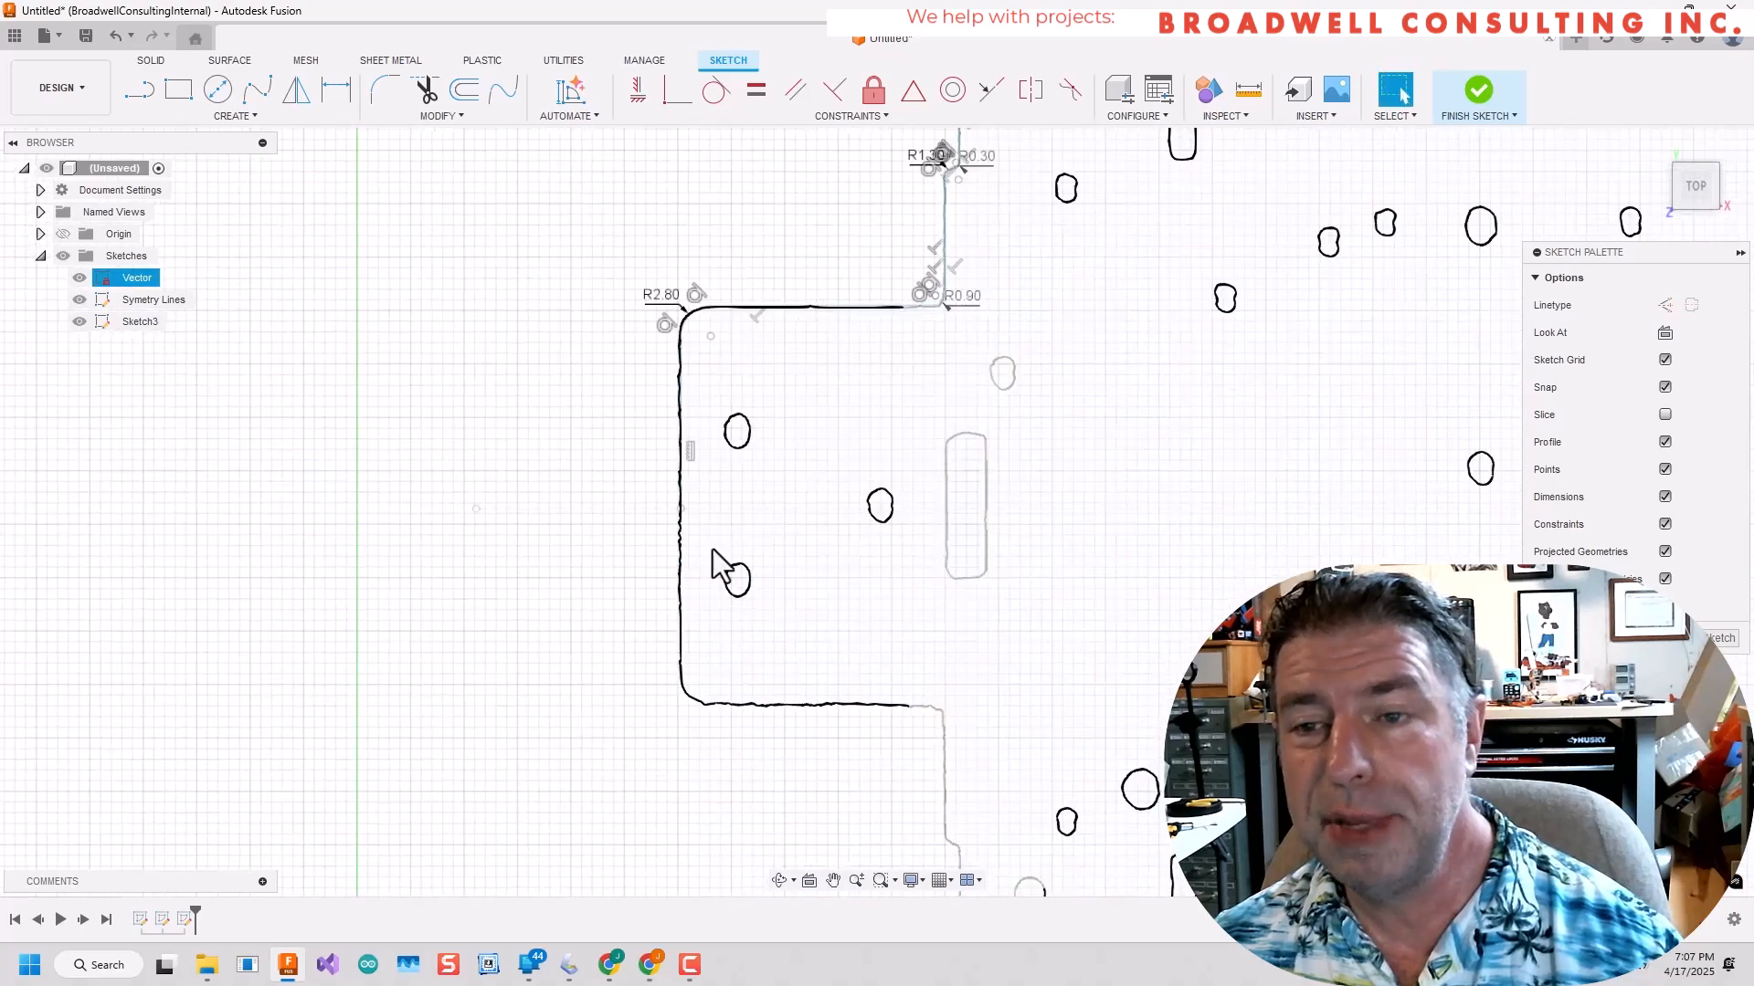
Mirror the traced quarter of the outline, including the spline and fillets, across the vertical centerline.
scroll(712, 550, "down", 5)
middle_click_drag(913, 439, 832, 621)
left_click(831, 621)
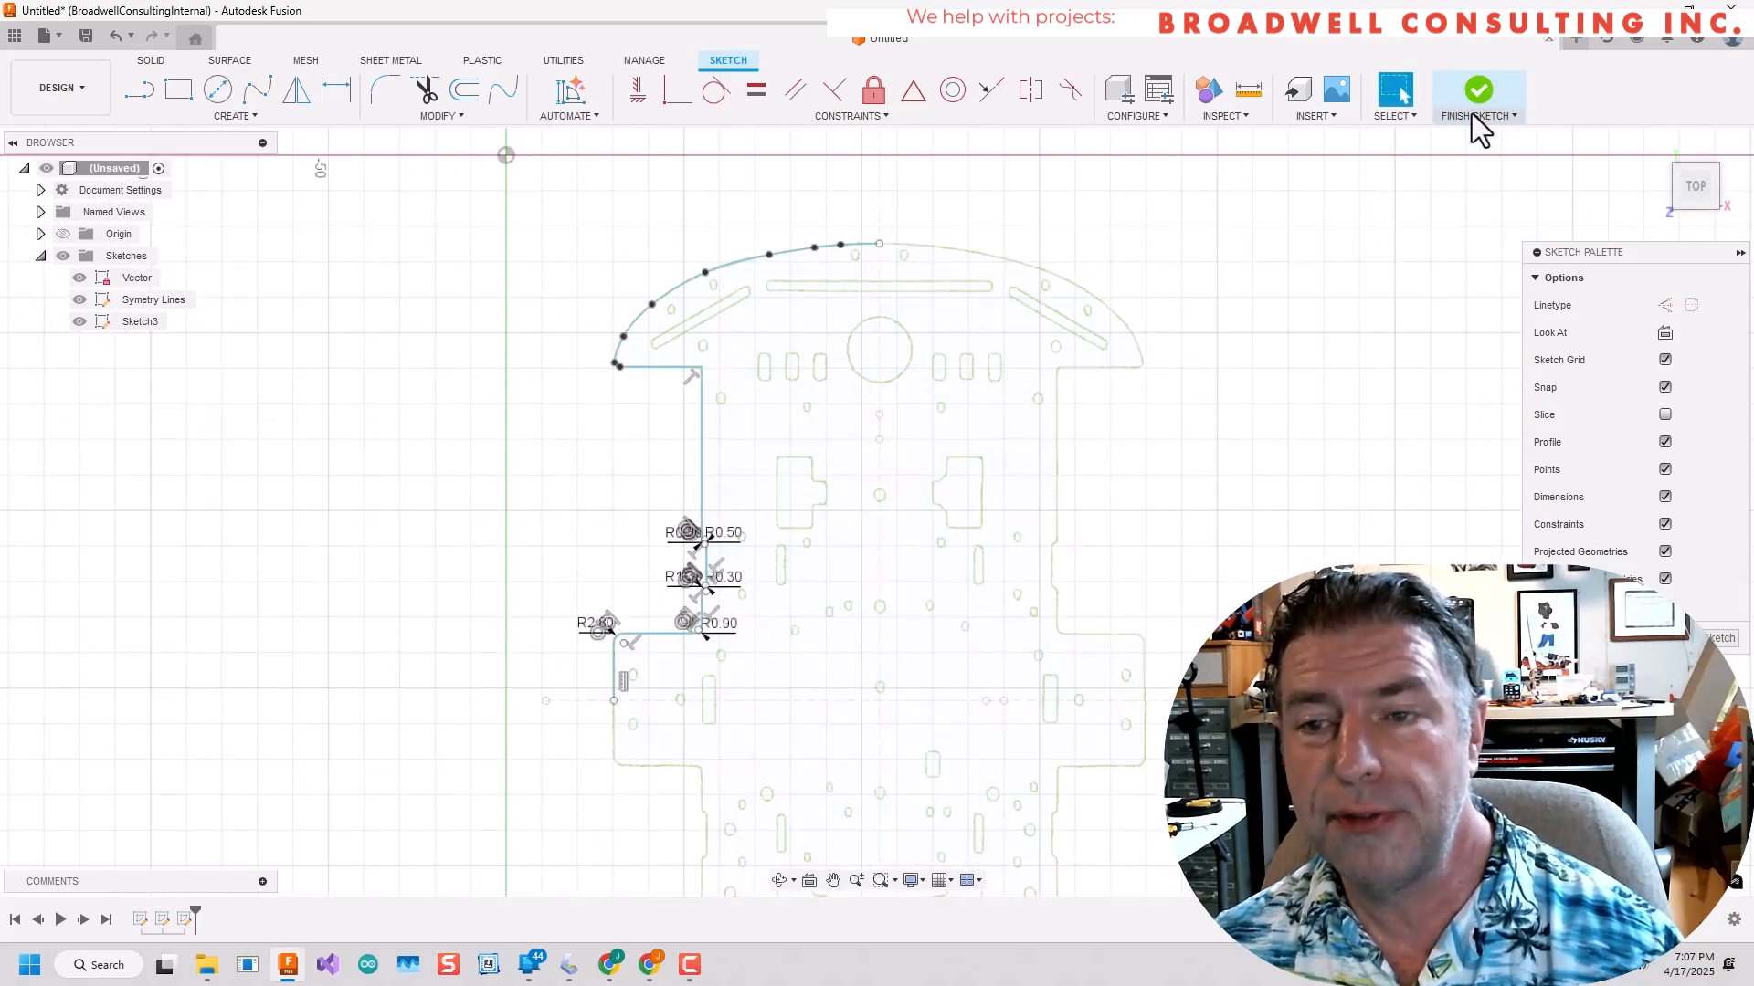
left_click_drag(537, 192, 899, 710)
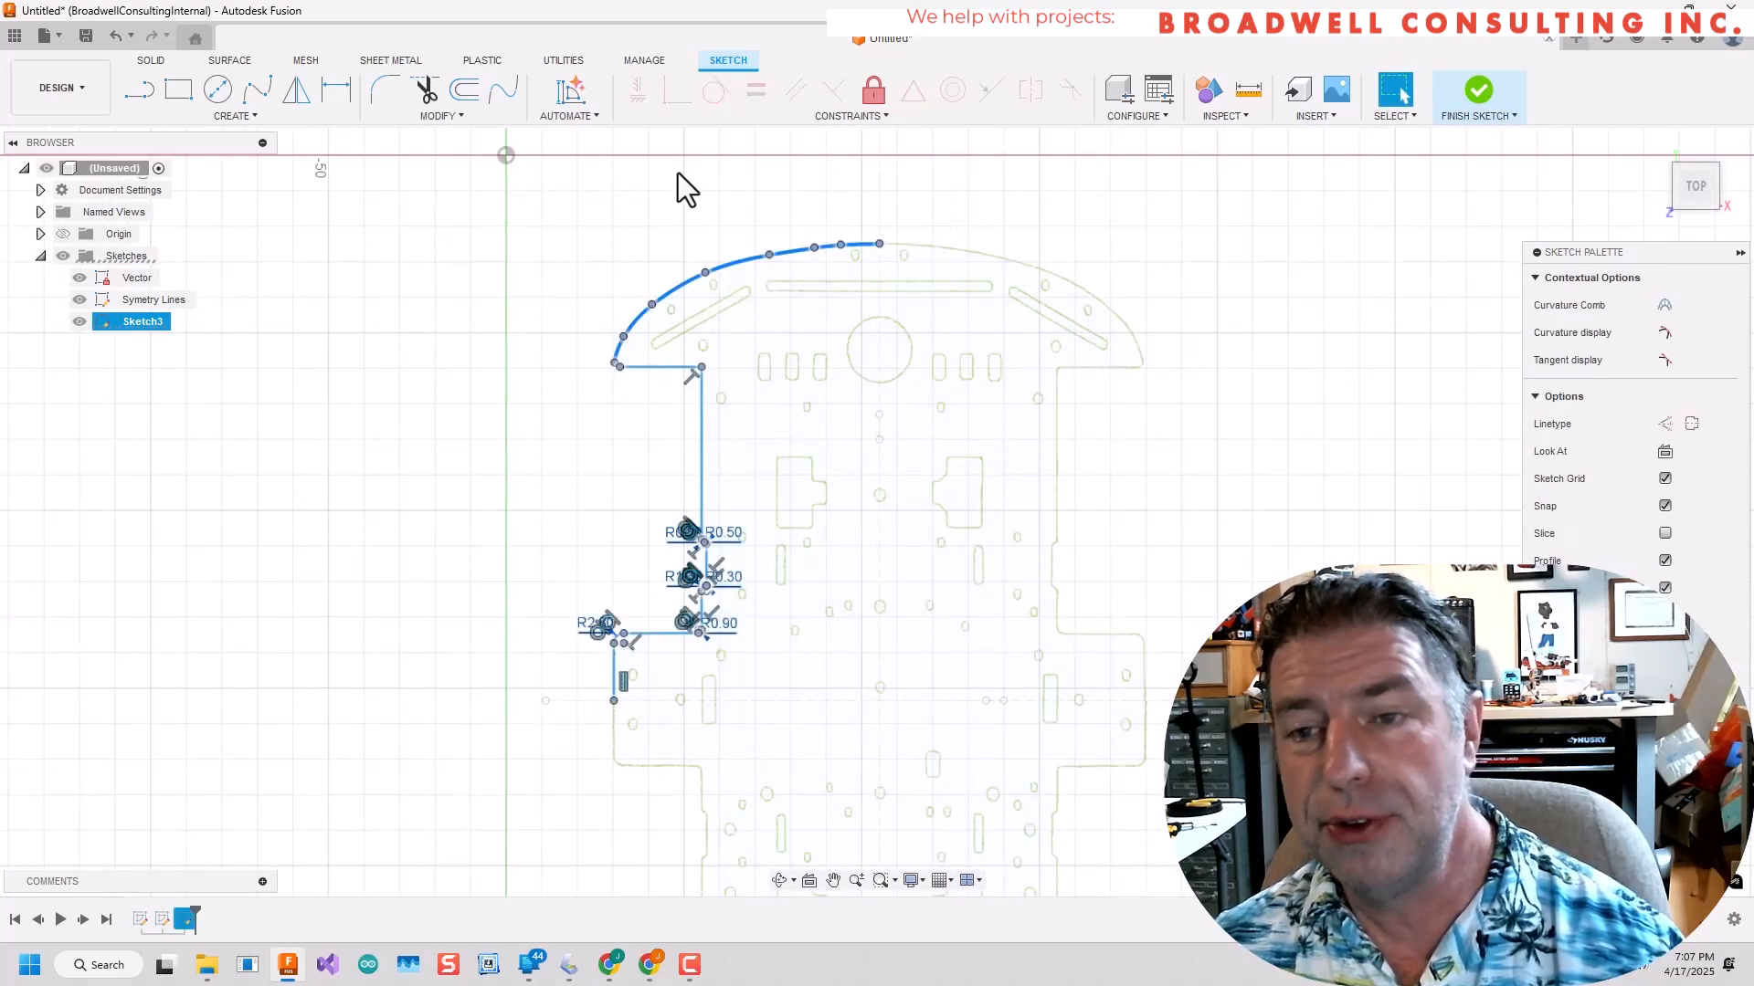
left_click(260, 119)
left_click(183, 330)
left_click(1332, 313)
left_click(880, 212)
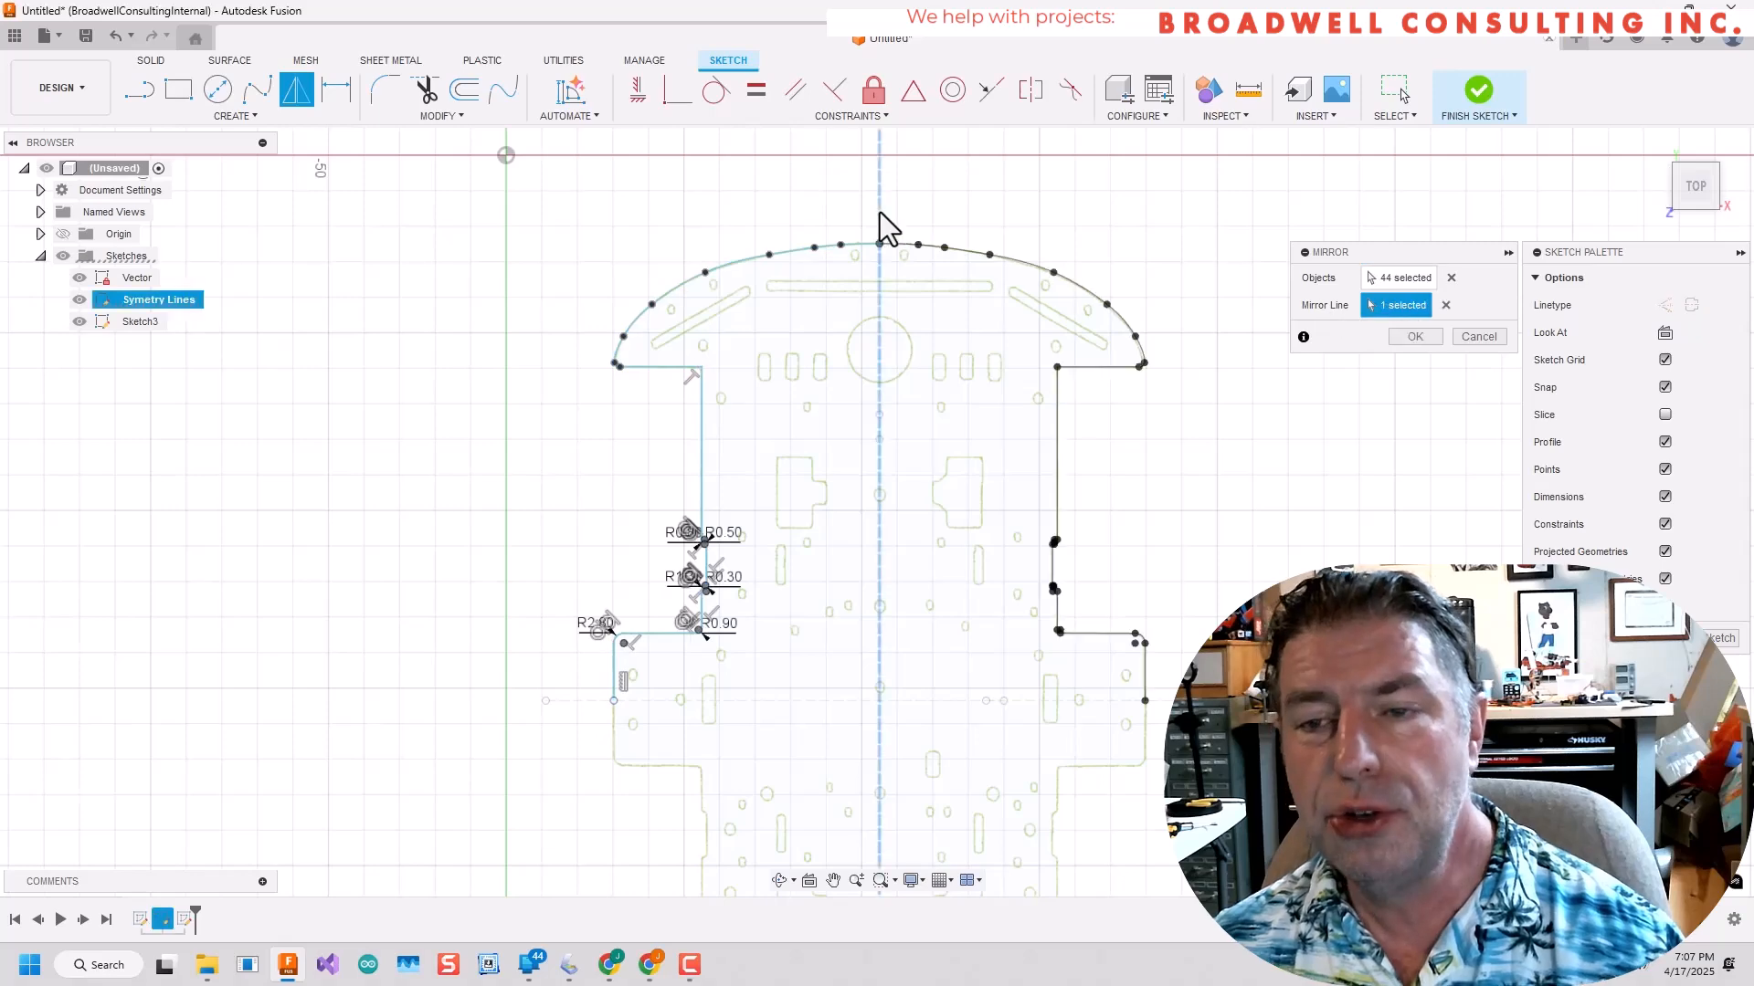
left_click(1443, 350)
Mirror the upper half of the plate outline across the horizontal centerline.
left_click_drag(1224, 195, 471, 732)
left_click(240, 116)
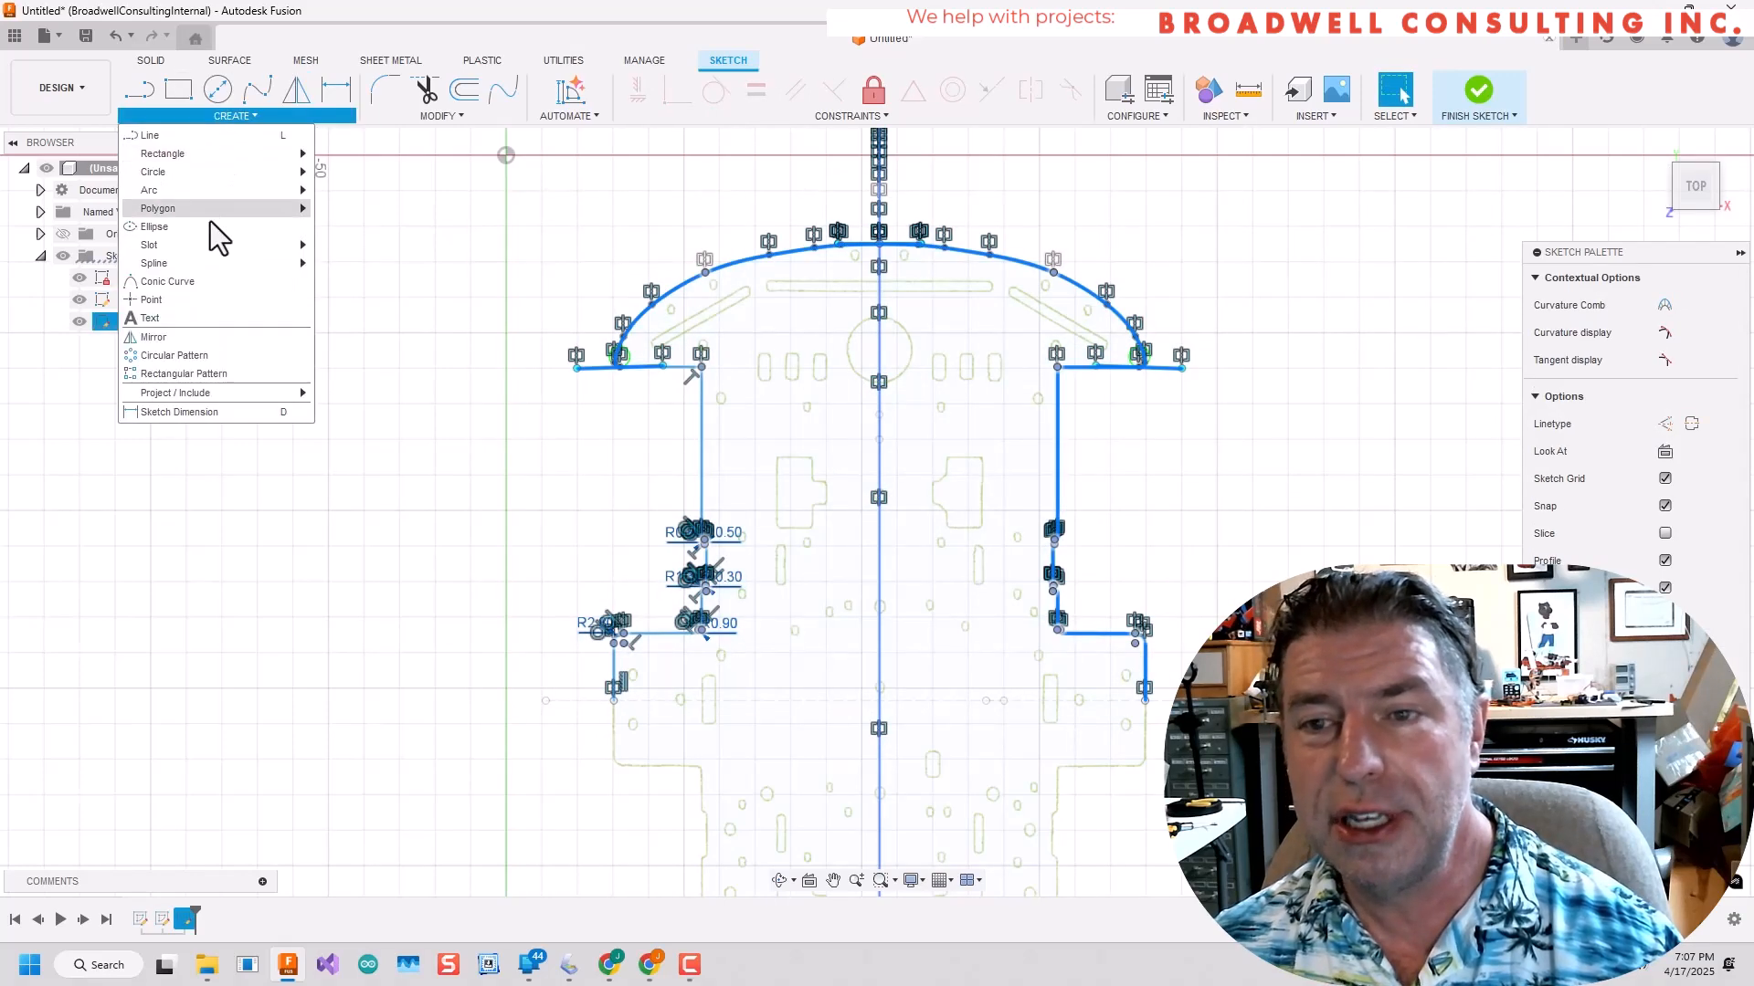
left_click(182, 329)
left_click(1107, 700)
scroll(1107, 699, "down", 4)
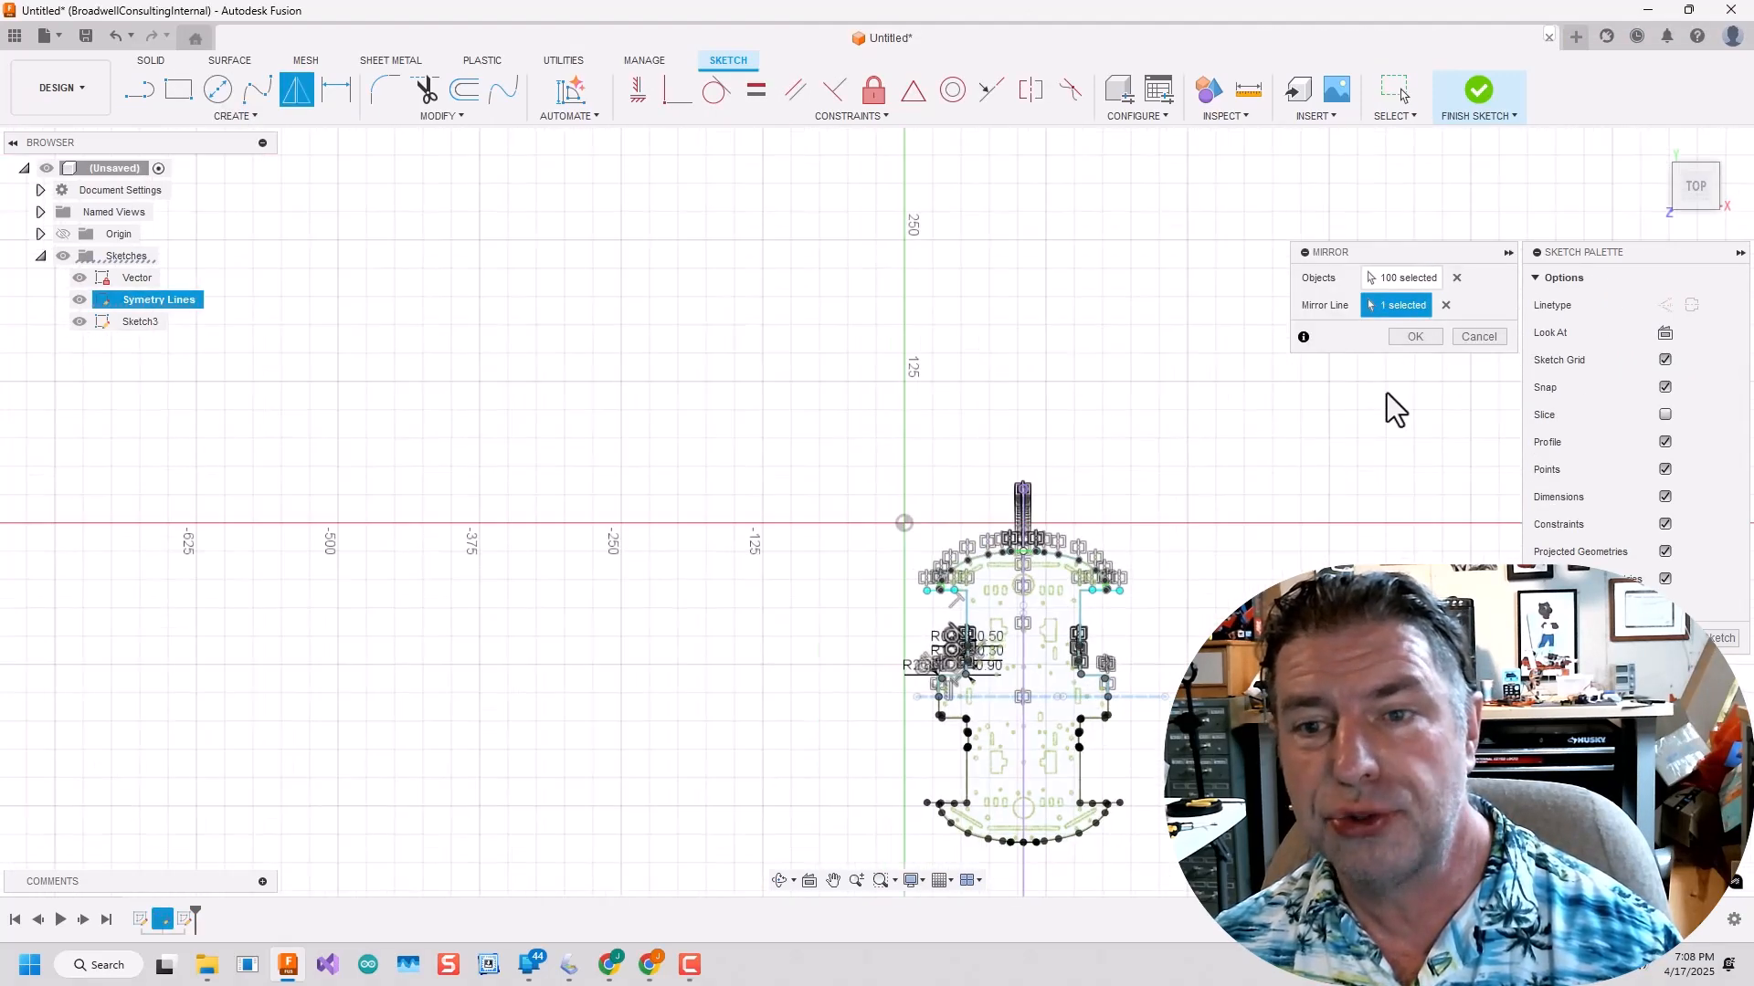
left_click(1412, 337)
Hide the Vector and Symetry Lines sketches and check the mirrored outline around the front curve and wing tips.
left_click(76, 295)
scroll(950, 661, "up", 6)
scroll(950, 660, "down", 3)
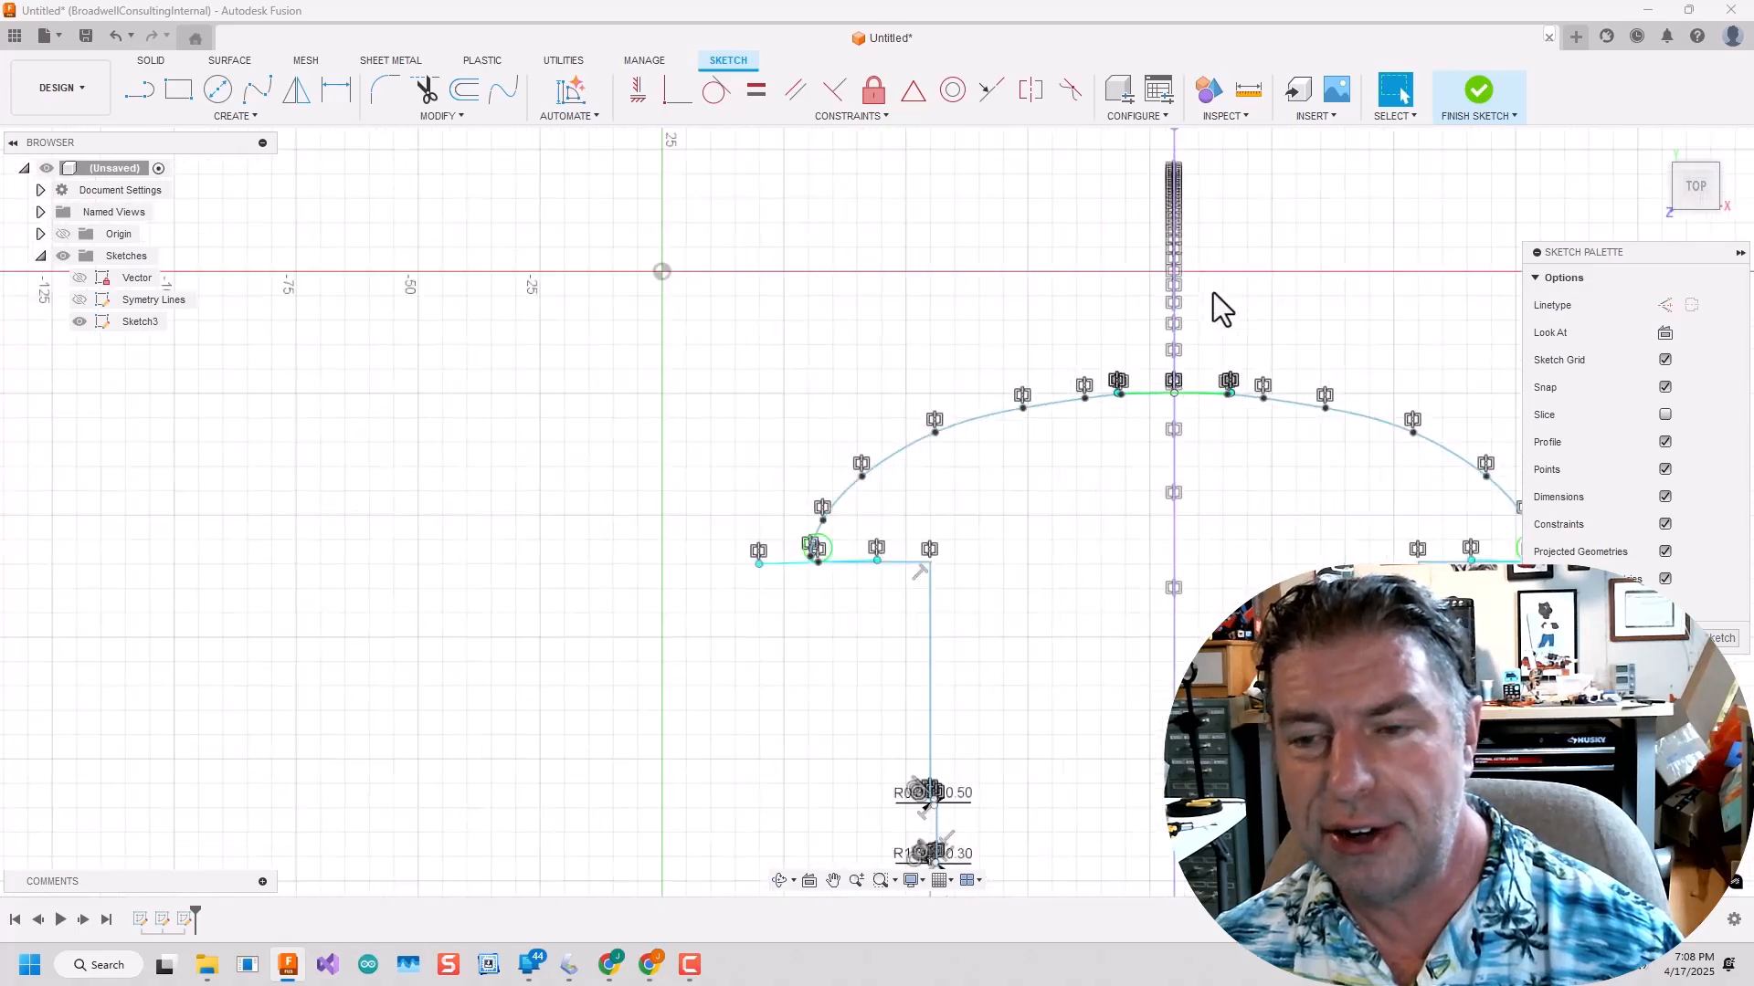
scroll(1172, 383, "up", 8)
scroll(1104, 600, "down", 9)
middle_click_drag(1105, 738, 1042, 441)
scroll(1306, 413, "up", 10)
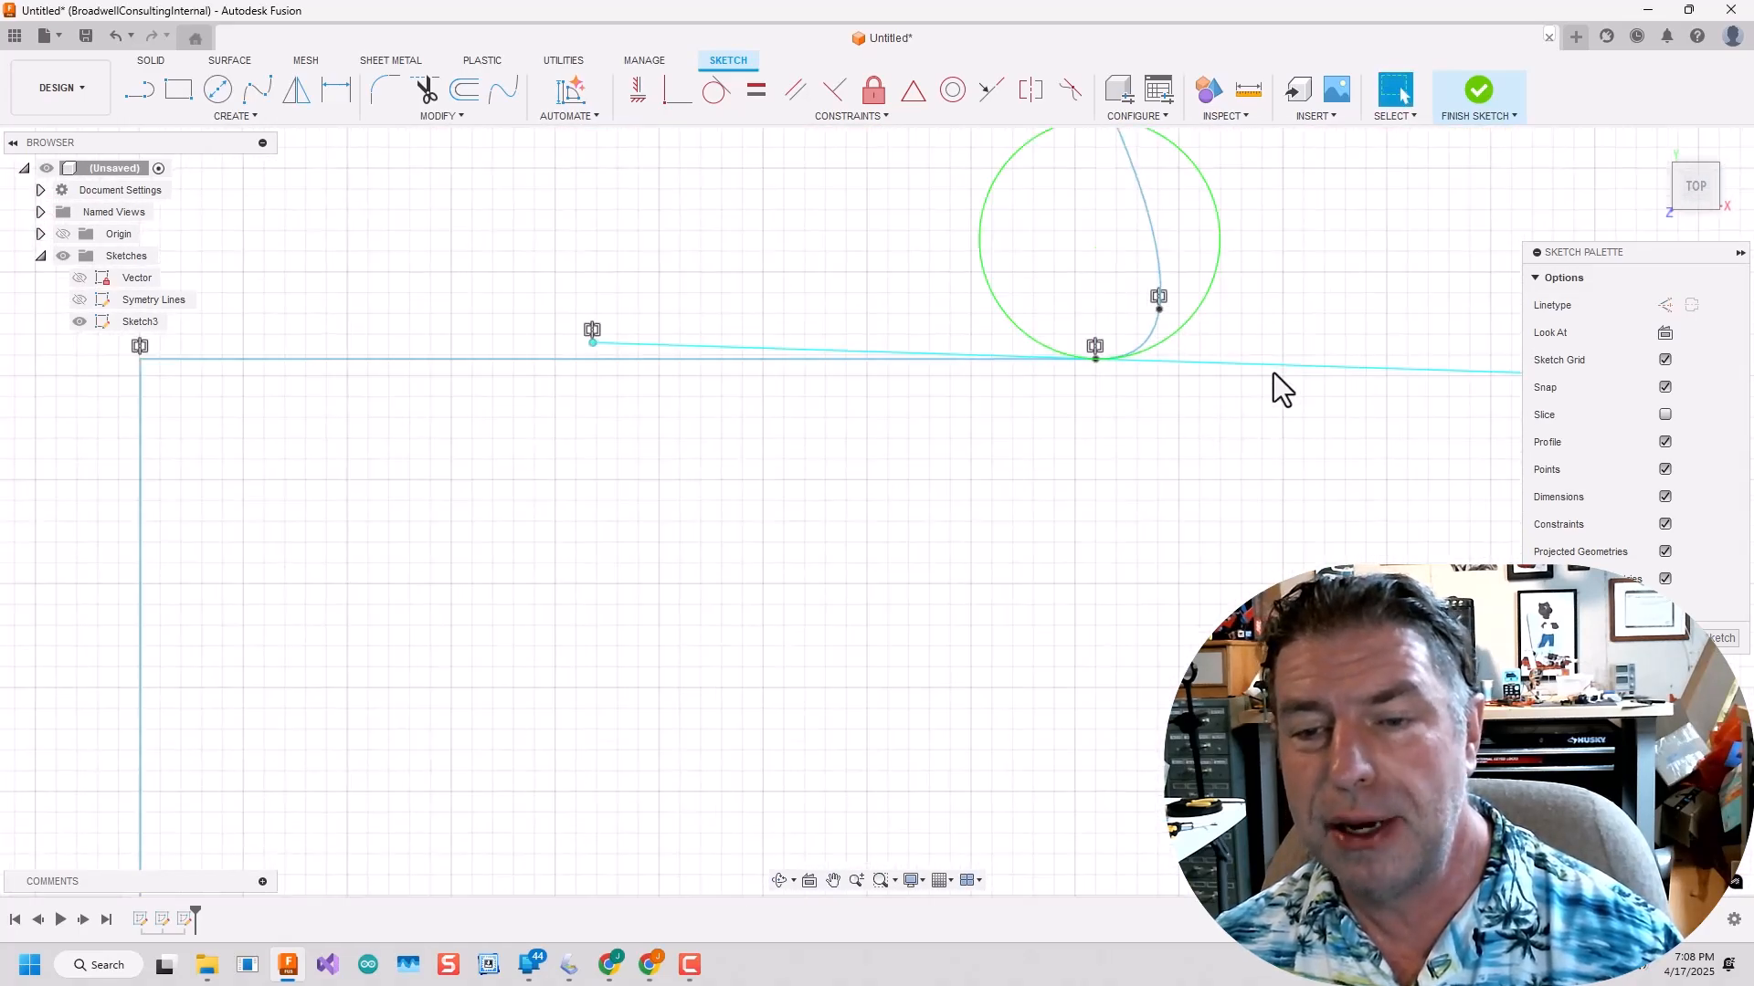
Finish the sketch and examine the outline's notch fillets and corners up close.
left_click(1480, 97)
scroll(1112, 608, "down", 9)
middle_click_drag(770, 645, 845, 466)
scroll(737, 577, "up", 6)
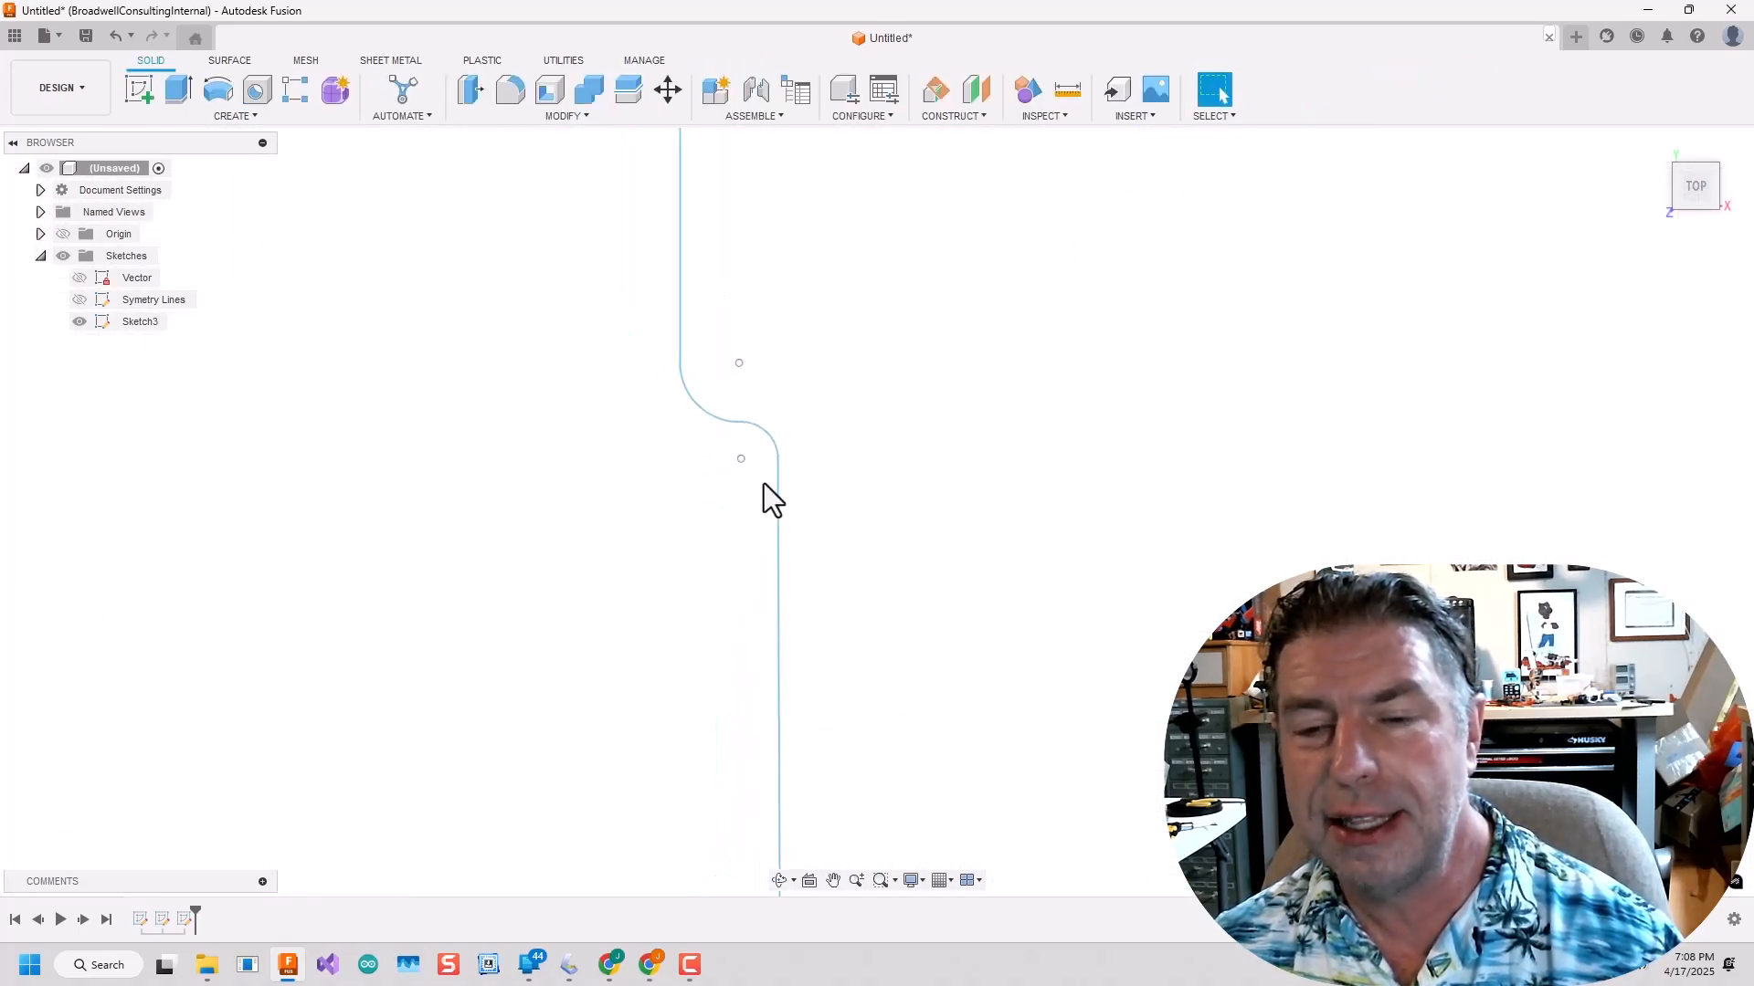
scroll(764, 485, "down", 8)
scroll(813, 366, "up", 8)
Reopen Sketch3 for editing and examine how the outline joins at the corners and along the horizontal centerline.
double_click(137, 322)
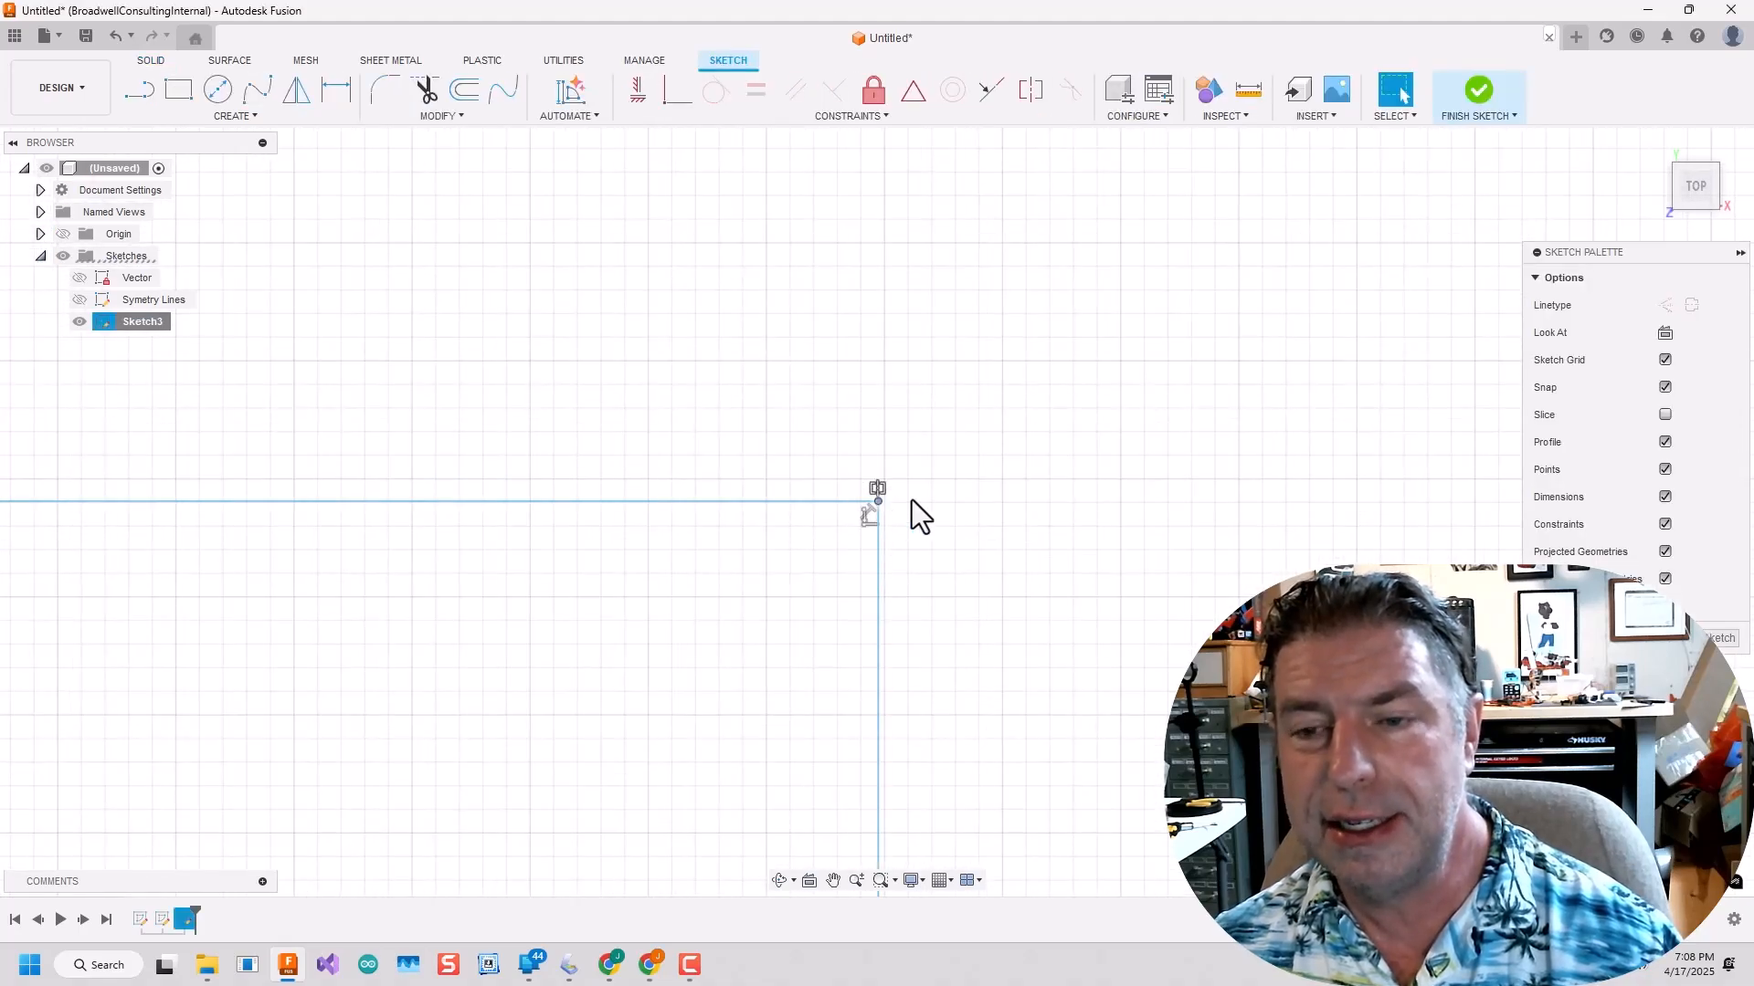
scroll(891, 544, "down", 10)
scroll(901, 674, "up", 5)
scroll(677, 342, "down", 5)
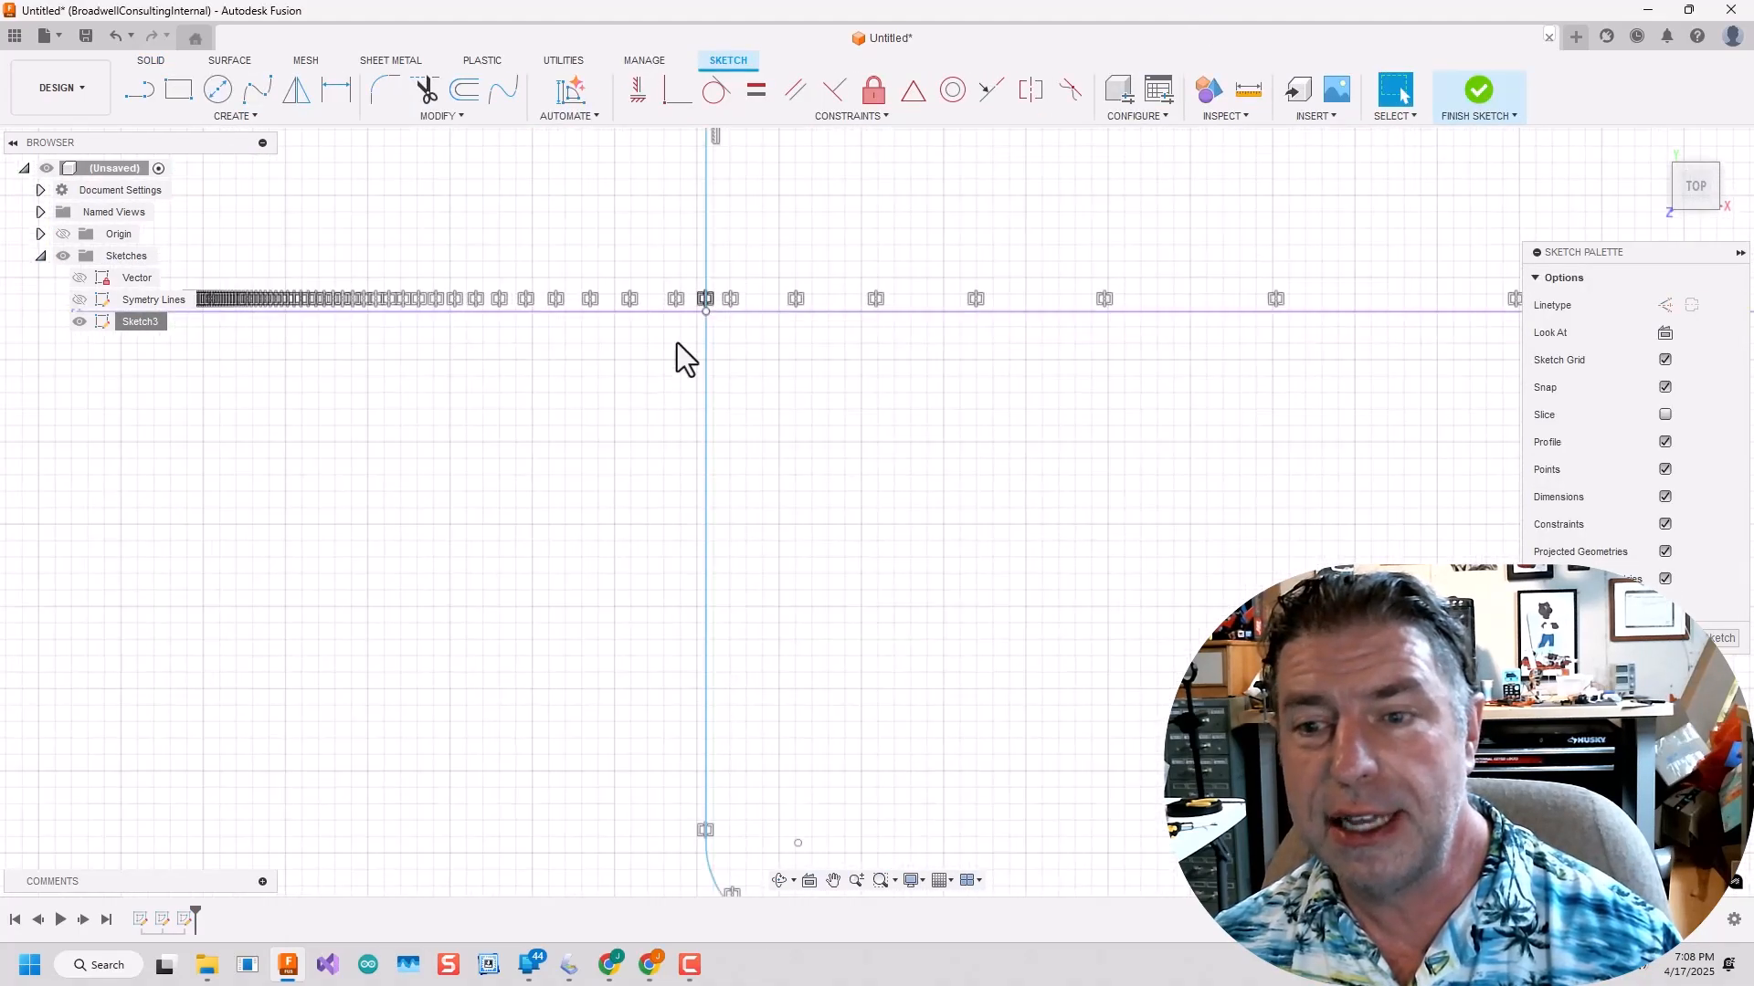
Bridge the tiny gaps where the outline's side edges meet the horizontal centerline with short lines, and rename Sketch3 as Outline.
scroll(818, 223, "up", 8)
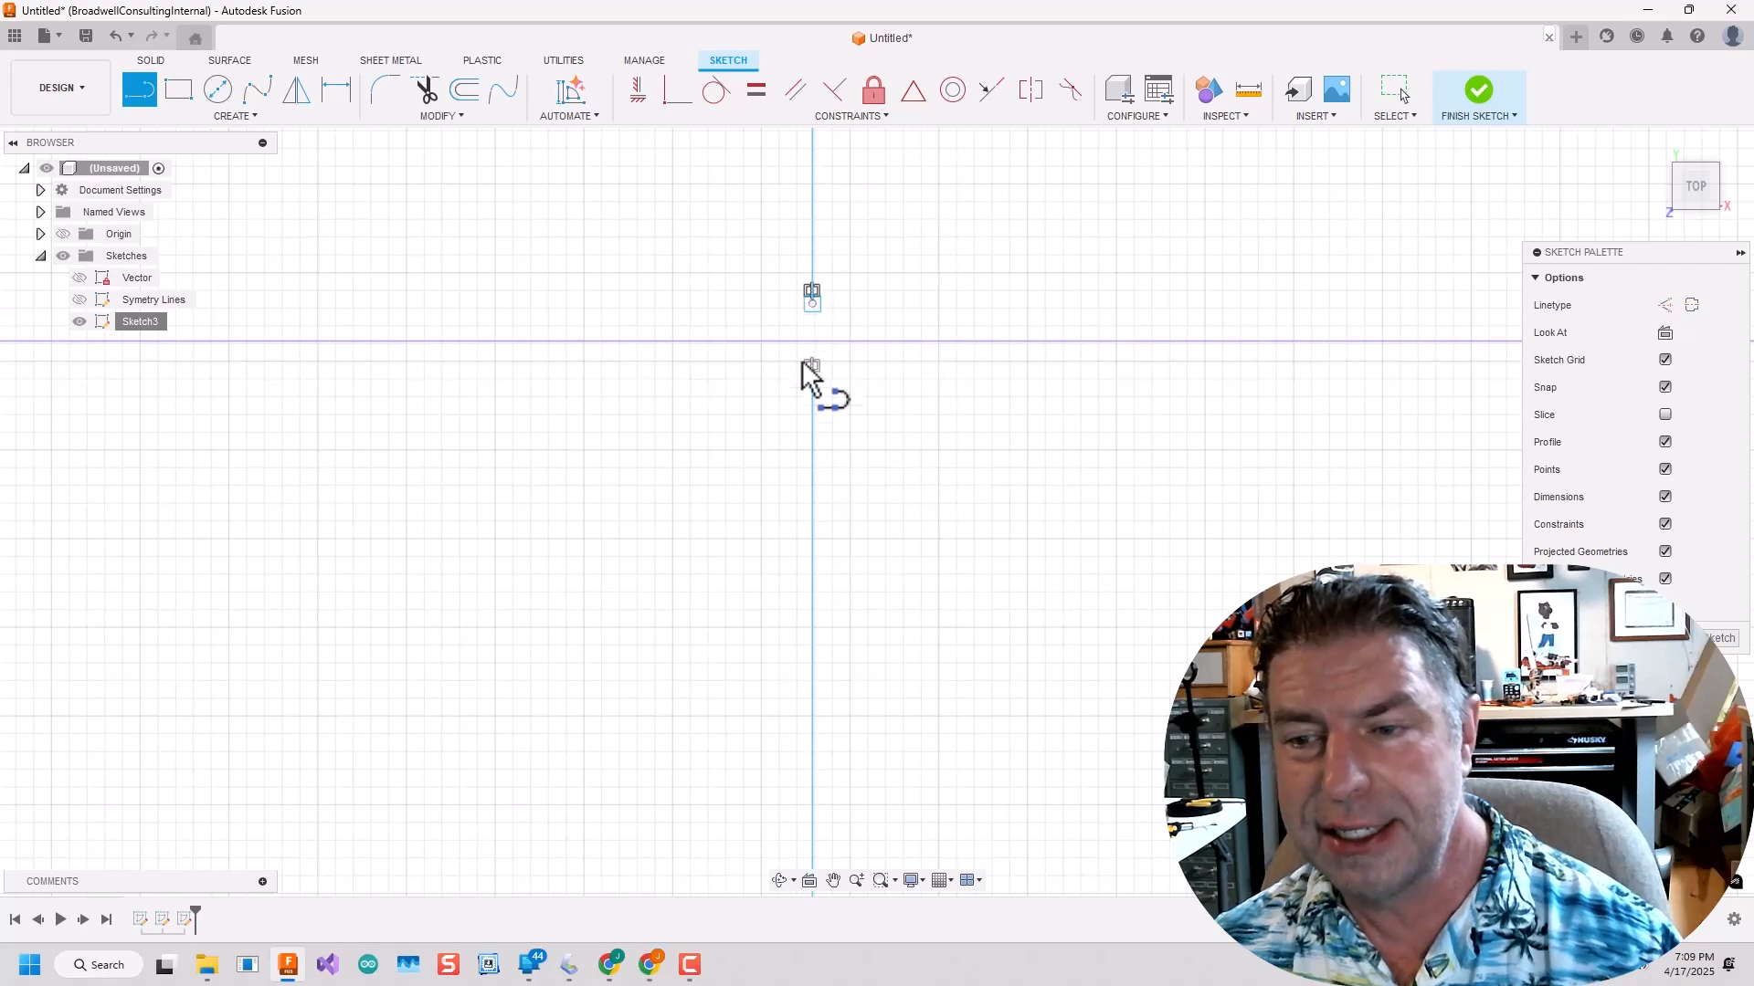
key("Escape")
scroll(955, 521, "down", 10)
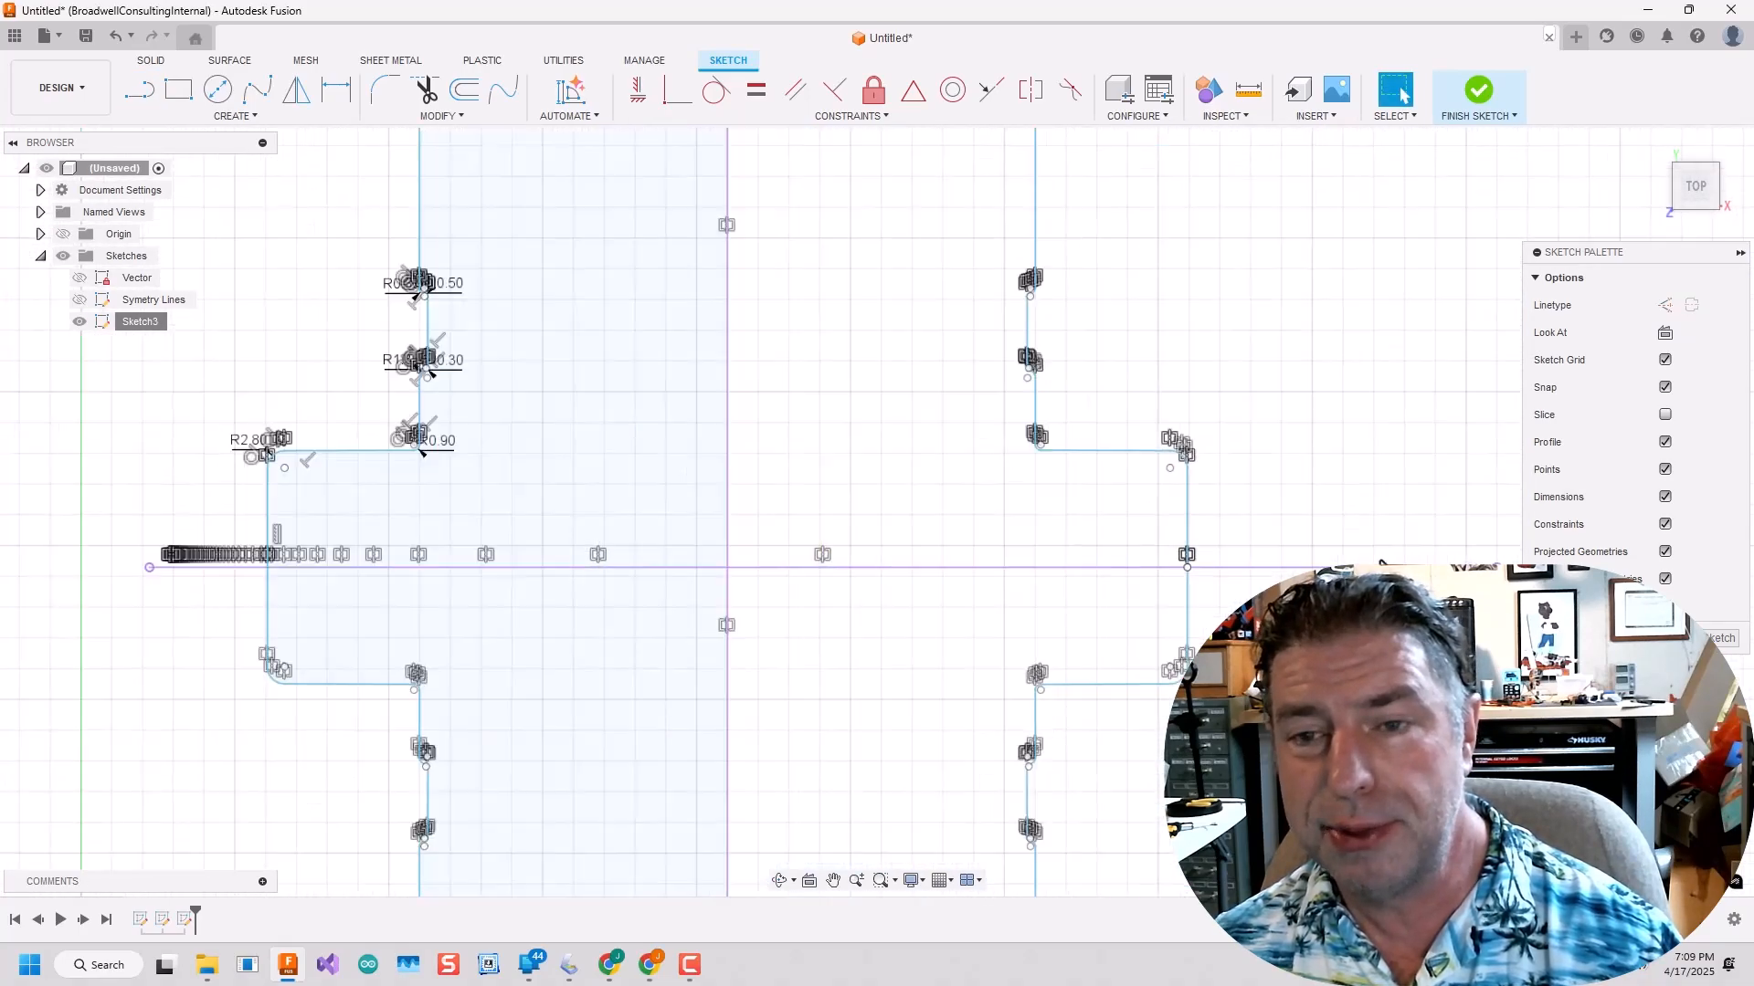
scroll(1131, 637, "up", 10)
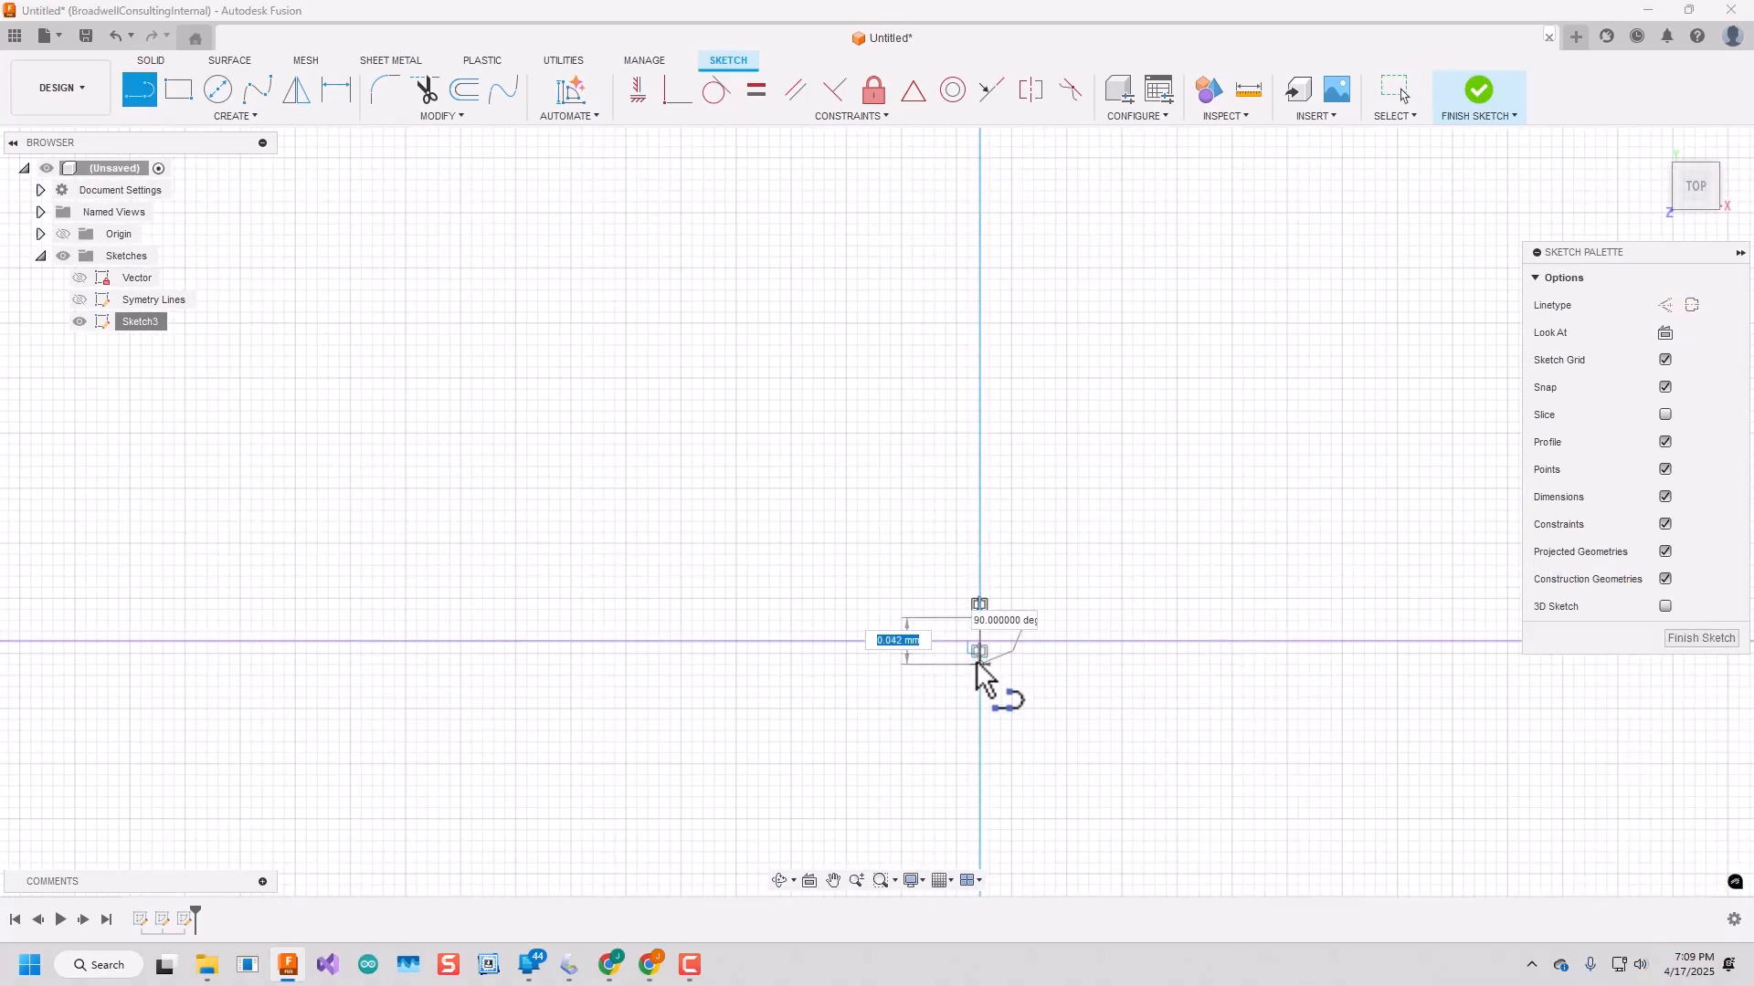
key("Escape")
scroll(977, 677, "down", 12)
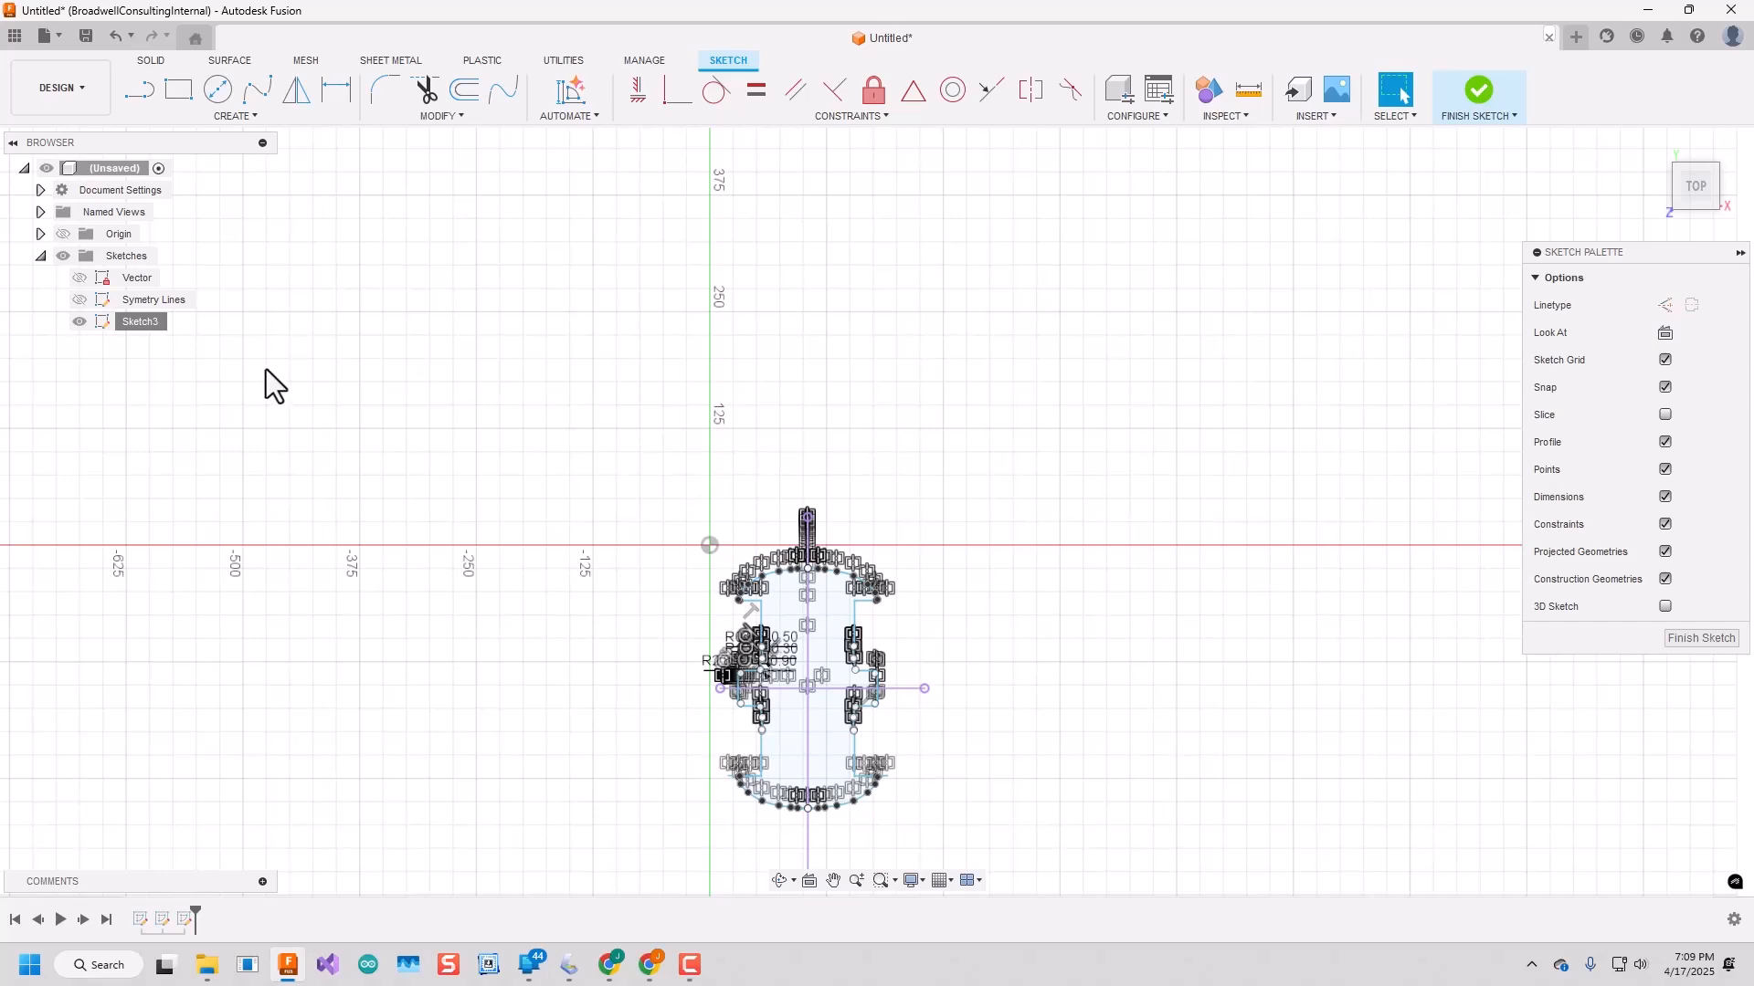
right_click(137, 323)
left_click(184, 403)
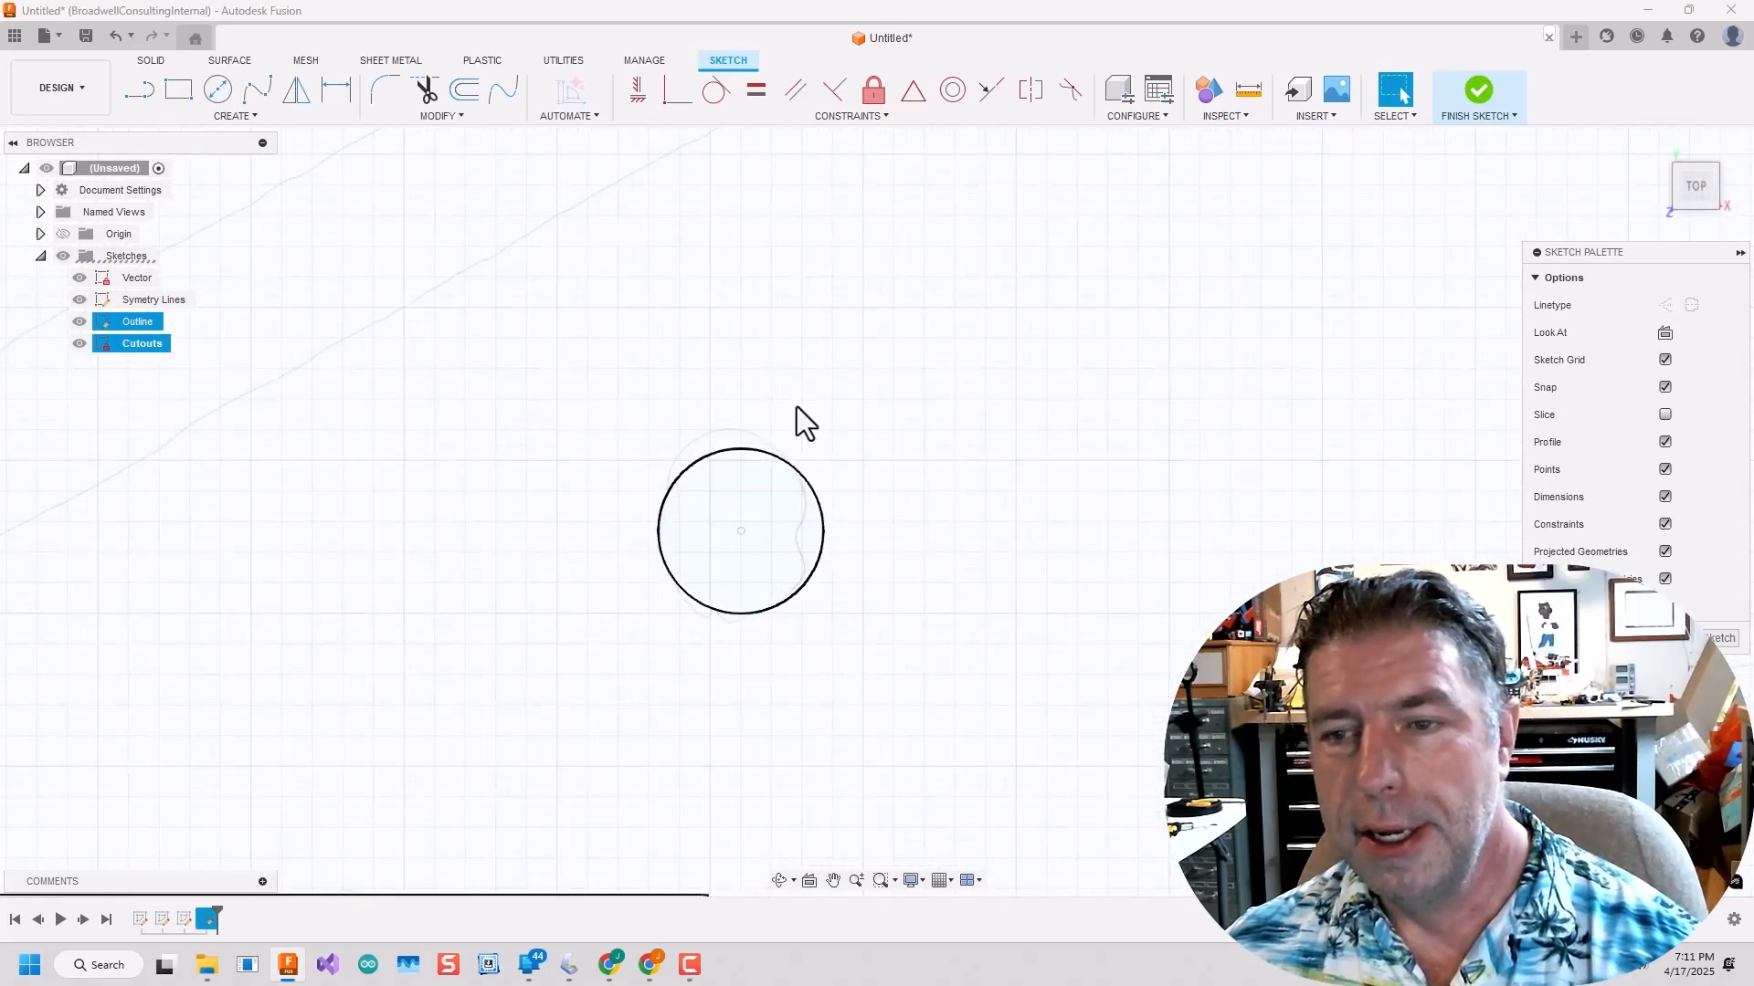
Finish the Cutouts sketch, delete the misplaced small hole circle from the Outline sketch, and finish that sketch.
left_click(1477, 88)
left_click(137, 322)
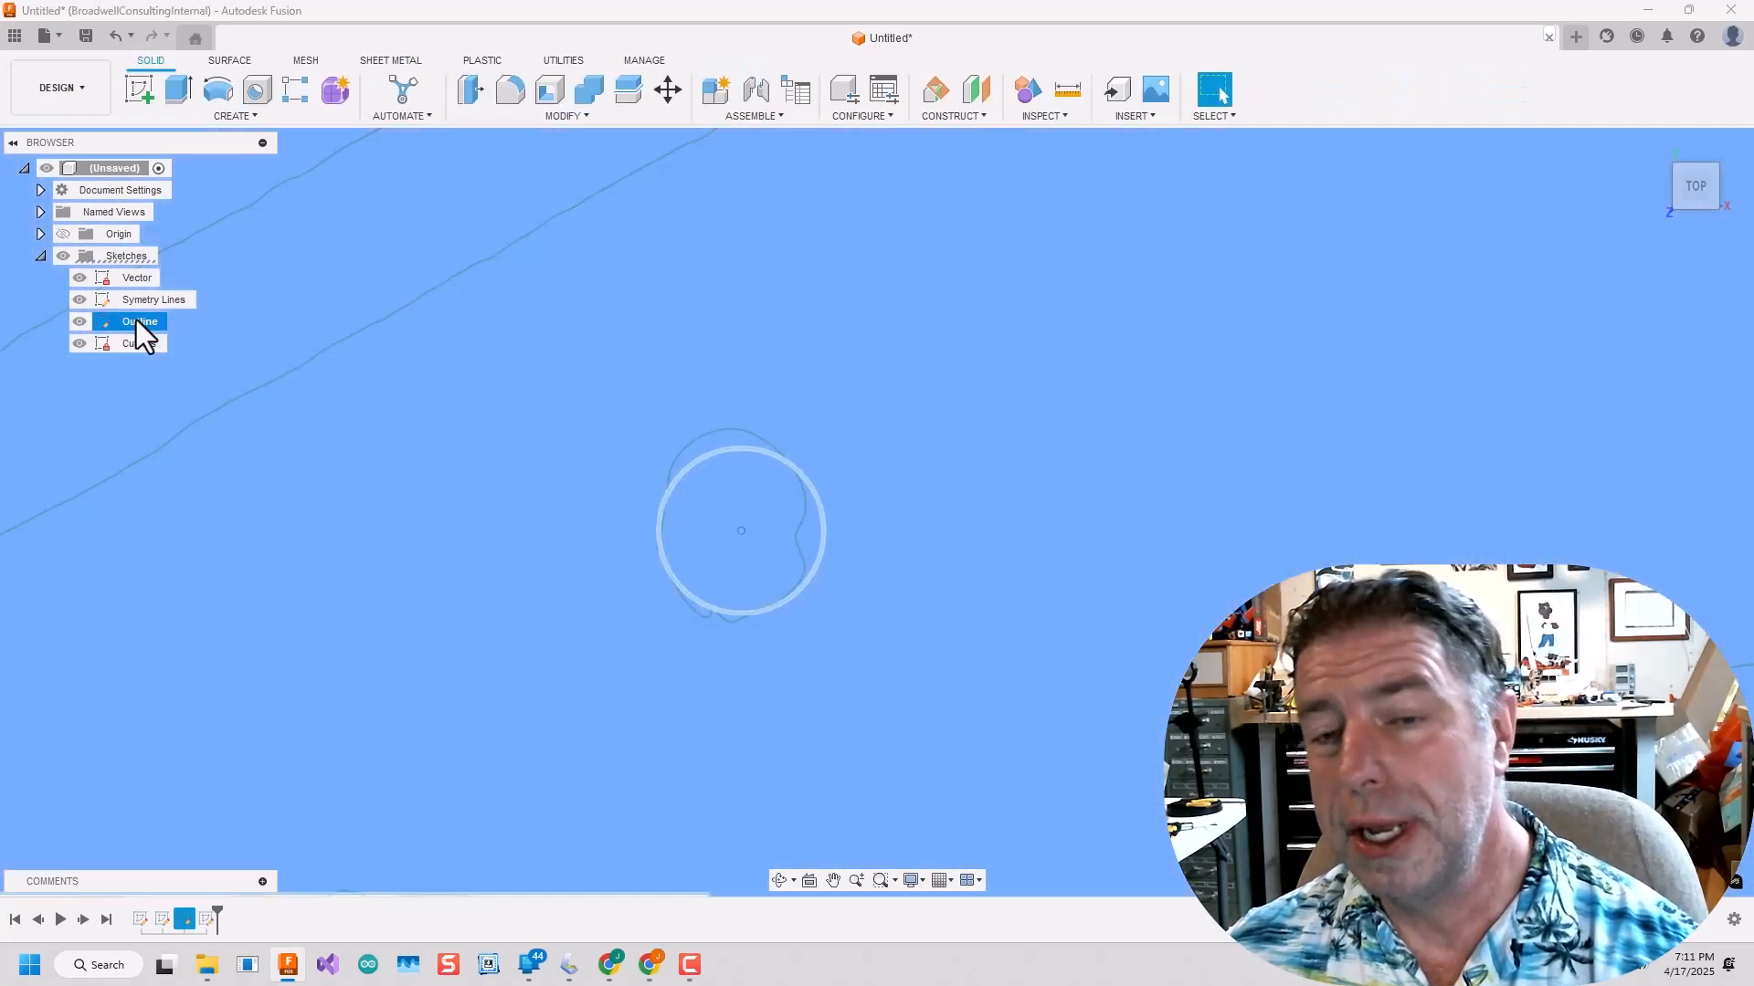
right_click(135, 320)
left_click(183, 400)
left_click(716, 451)
key("Delete")
left_click(1478, 89)
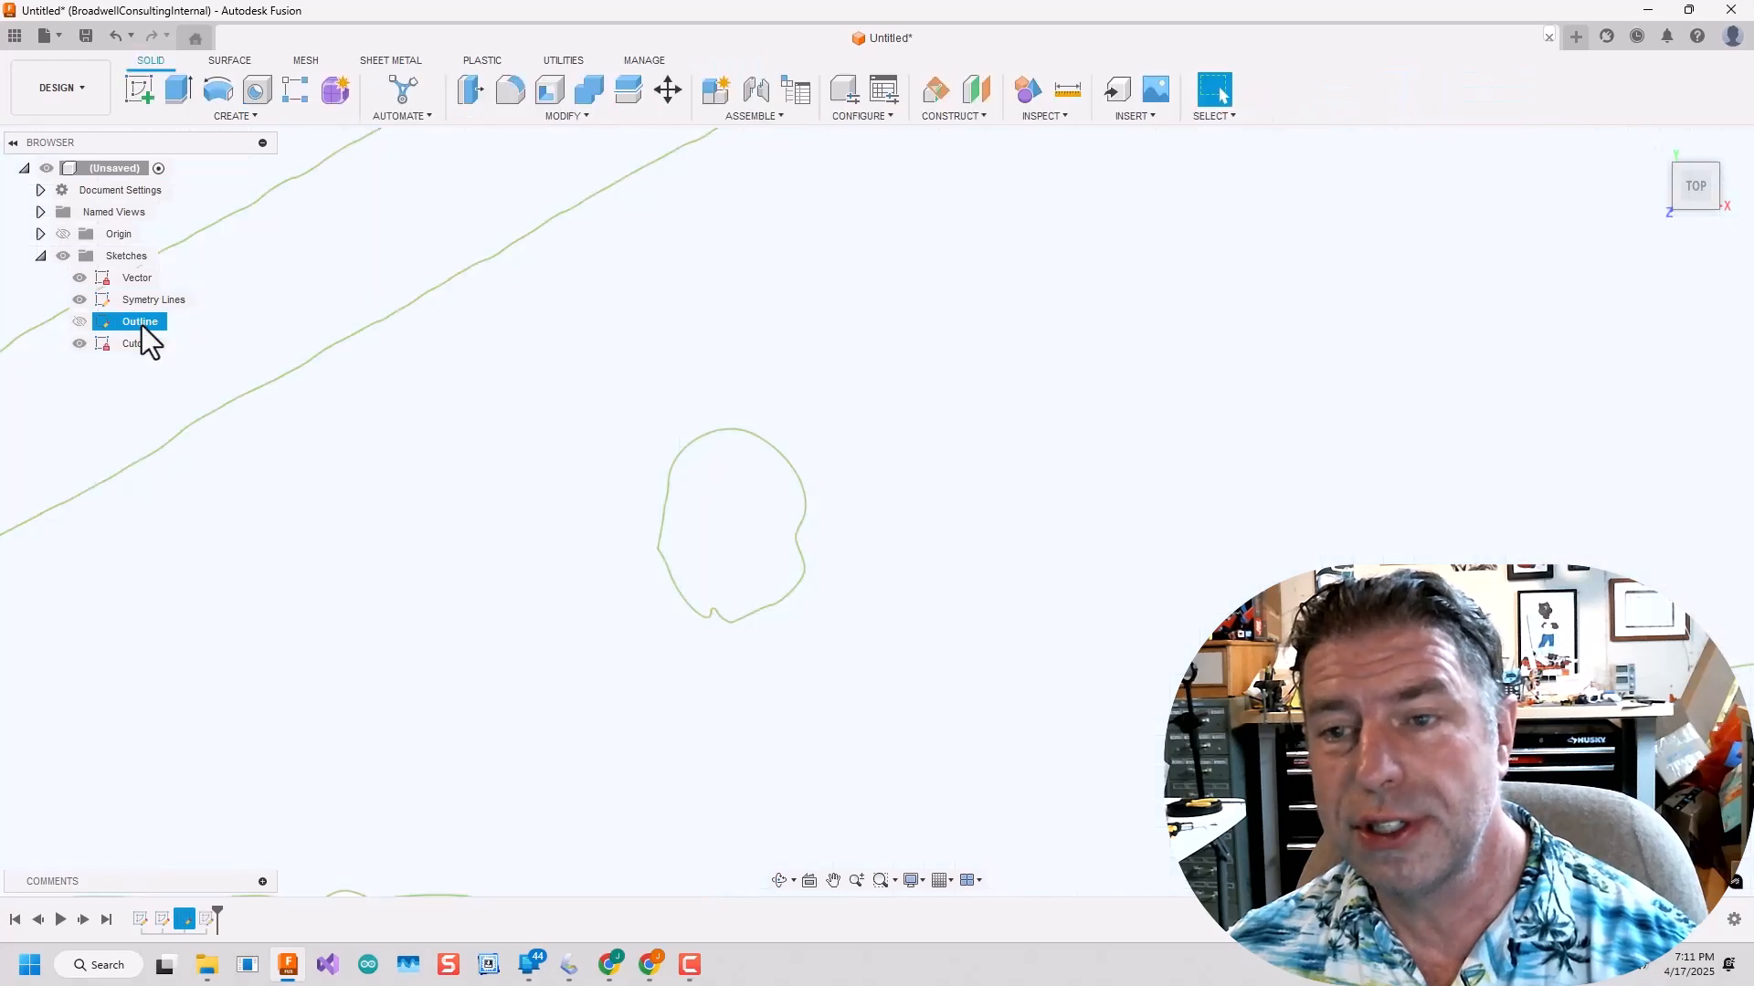
Reopen the Cutouts sketch and trace the hole below the left diagonal slot with a 3-point circle about 2.95 mm across.
right_click(137, 344)
left_click(182, 423)
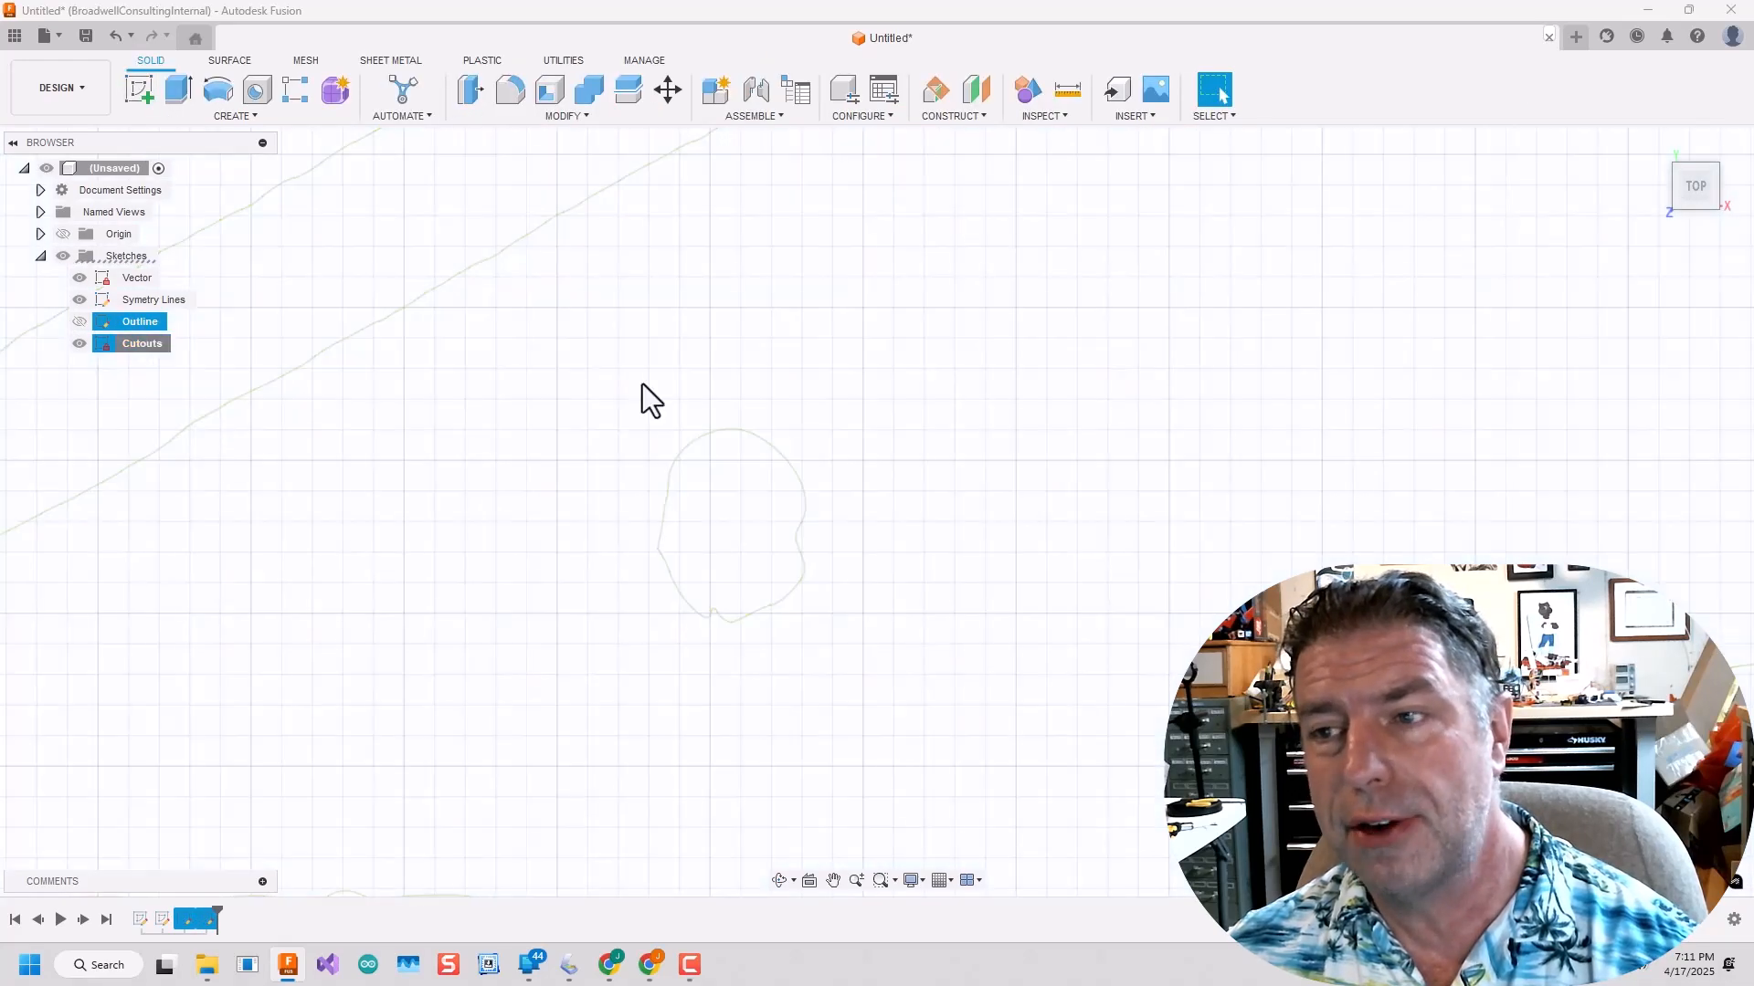
left_click(235, 116)
left_click(365, 190)
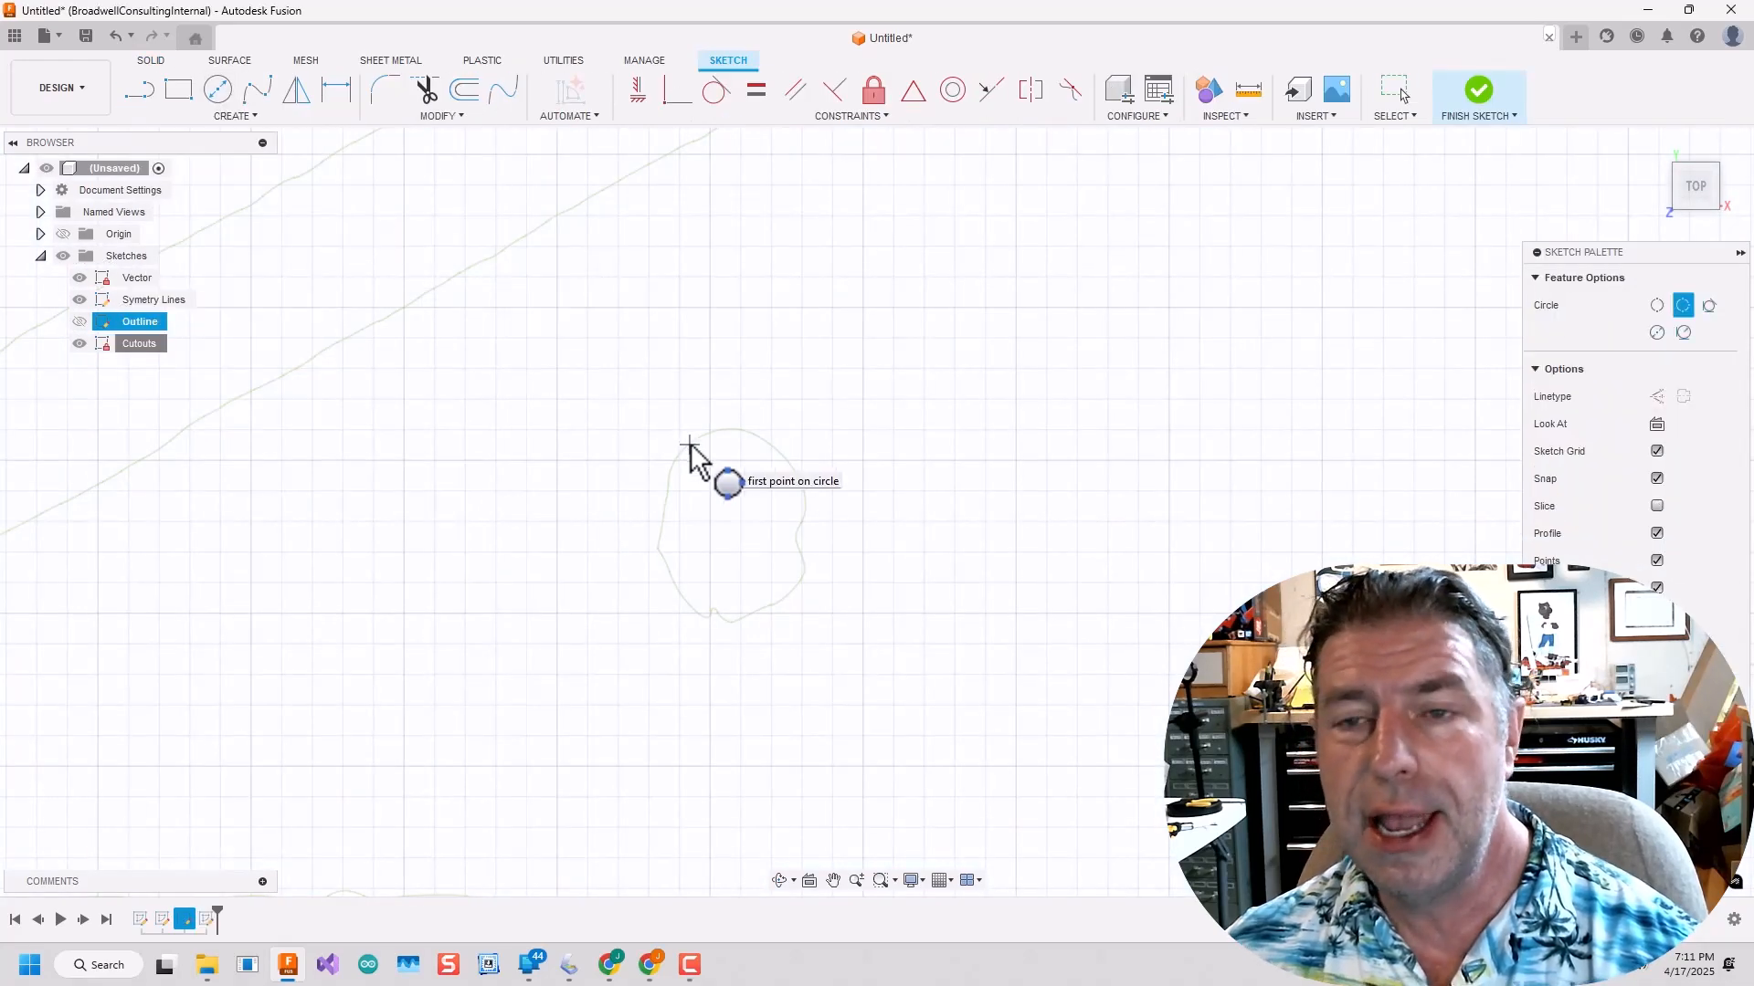
left_click(792, 587)
Trace the hole between the left diagonal slot and the wing's outer curve with a 3-point circle.
scroll(752, 616, "down", 5)
scroll(626, 456, "up", 7)
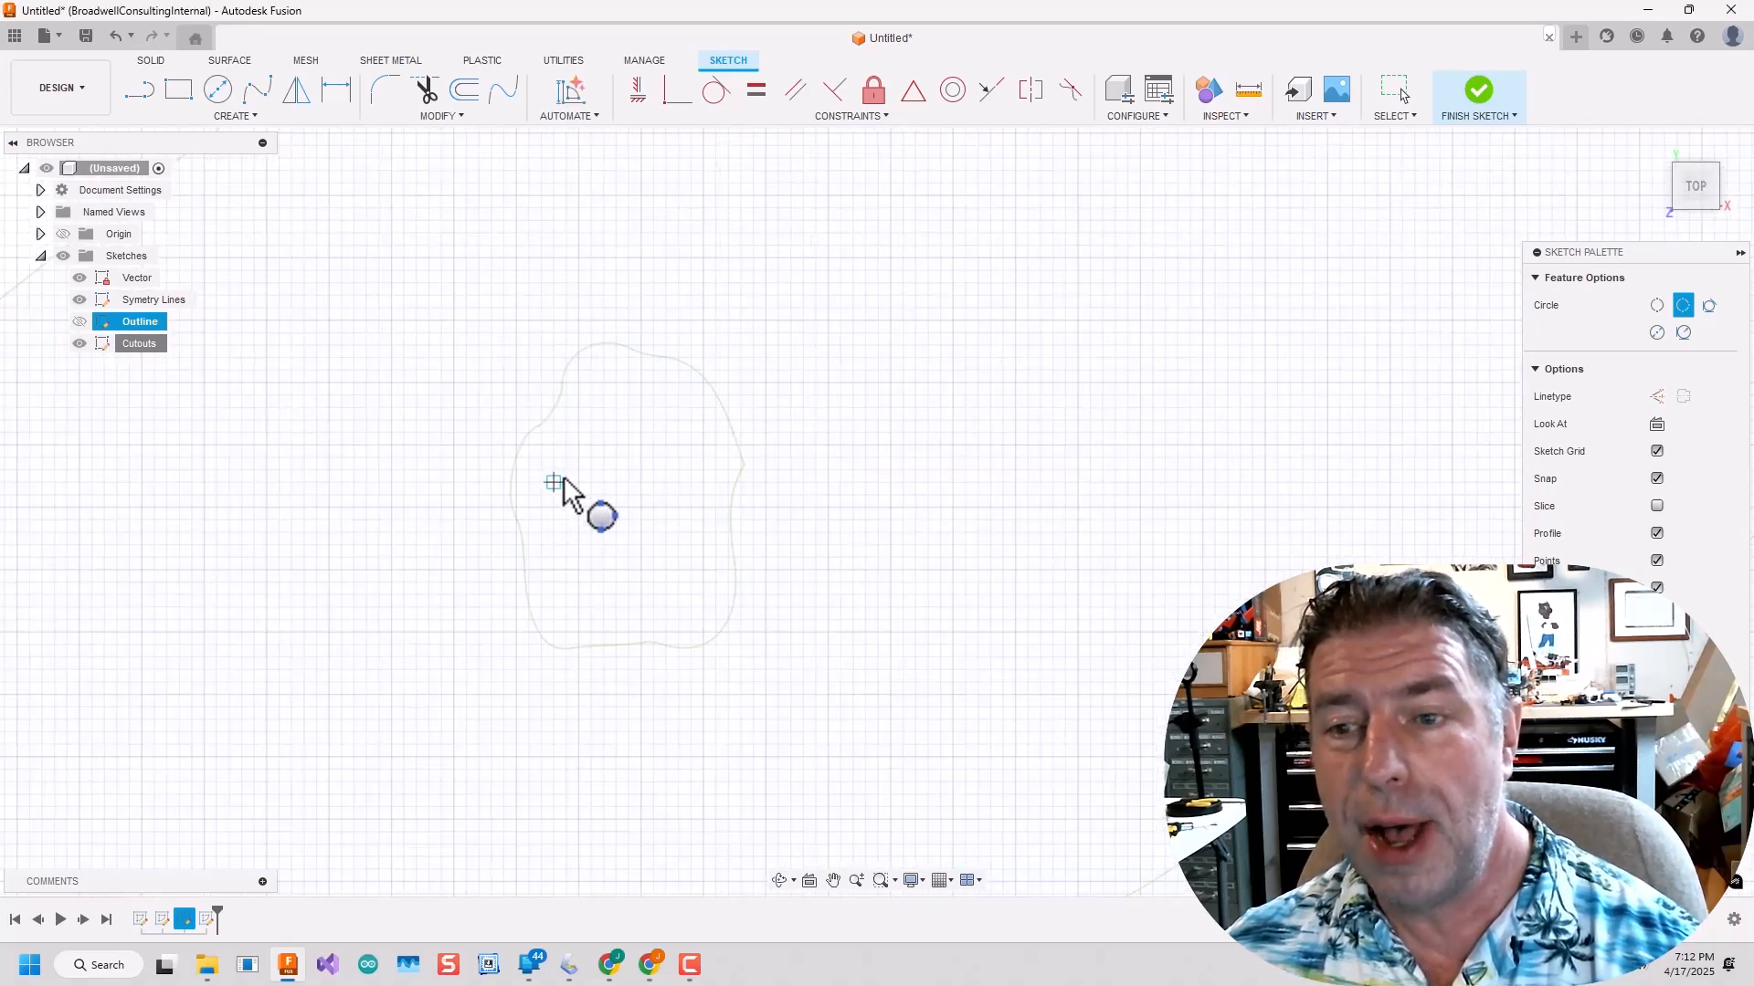
scroll(511, 478, "up", 5)
left_click(530, 472)
scroll(804, 369, "down", 3)
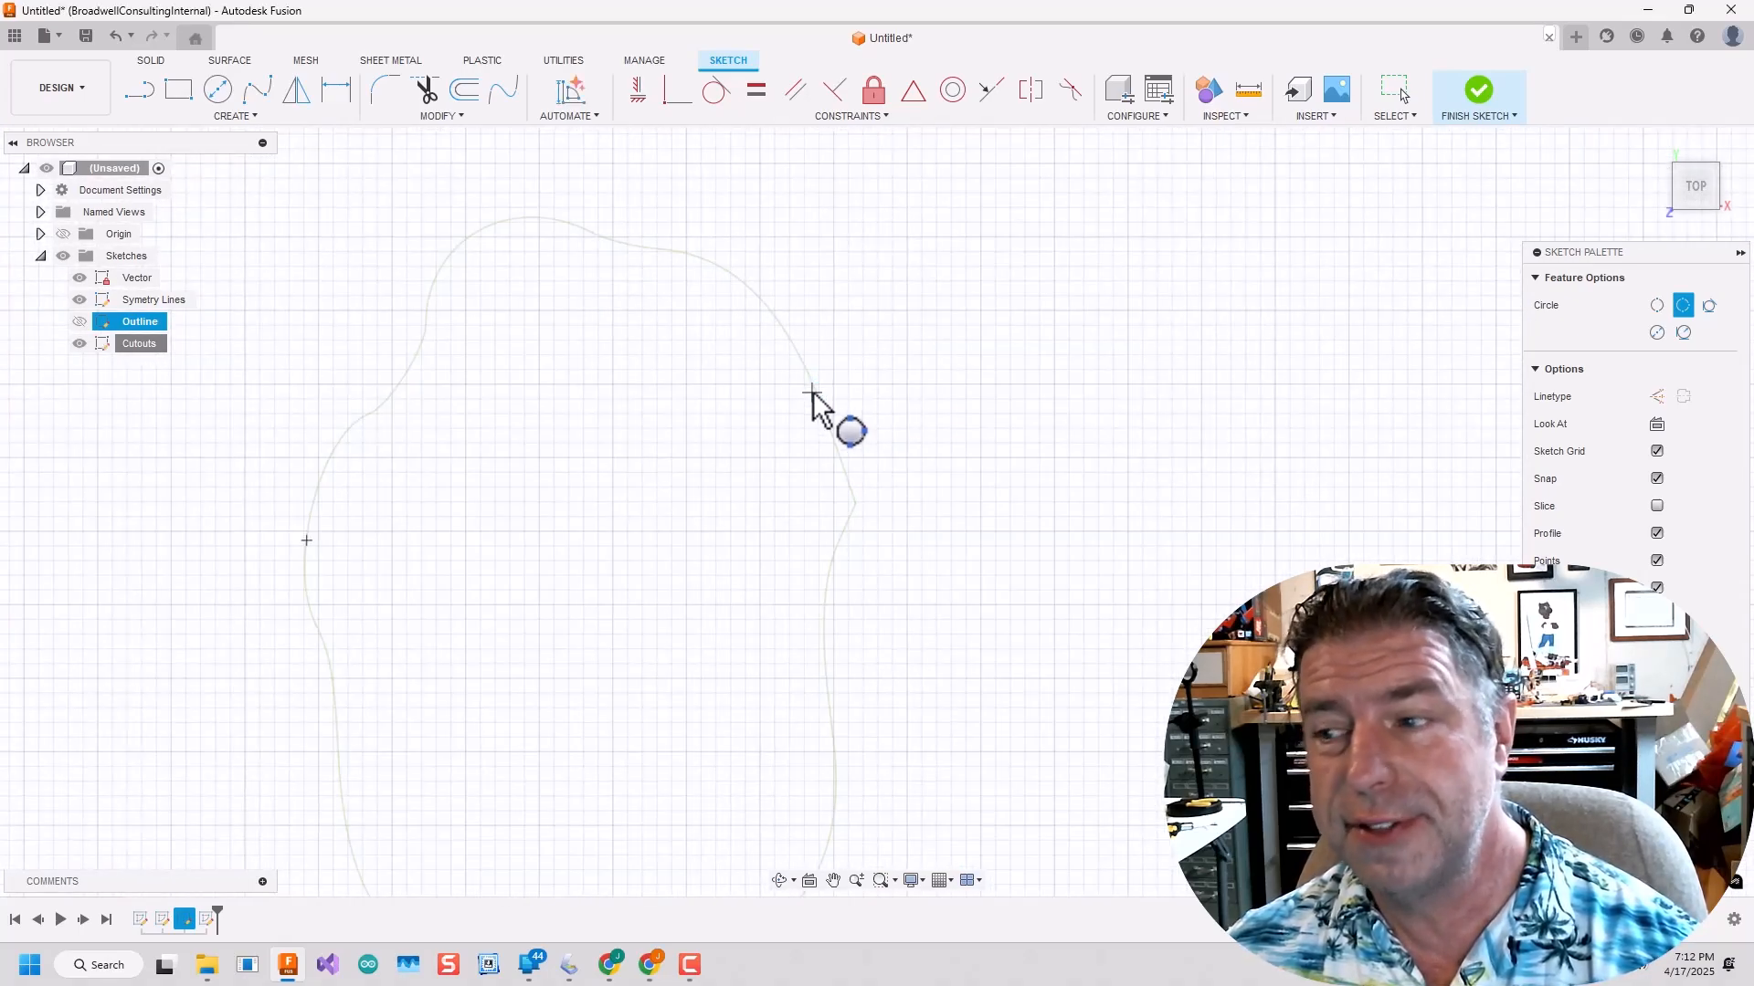
left_click(815, 394)
scroll(713, 762, "down", 4)
left_click(663, 830)
Trace the hole above the left diagonal slot's inner end and the left hole near the front edge with 3-point circles.
scroll(865, 750, "down", 7)
middle_click_drag(1166, 666, 824, 725)
scroll(857, 598, "up", 6)
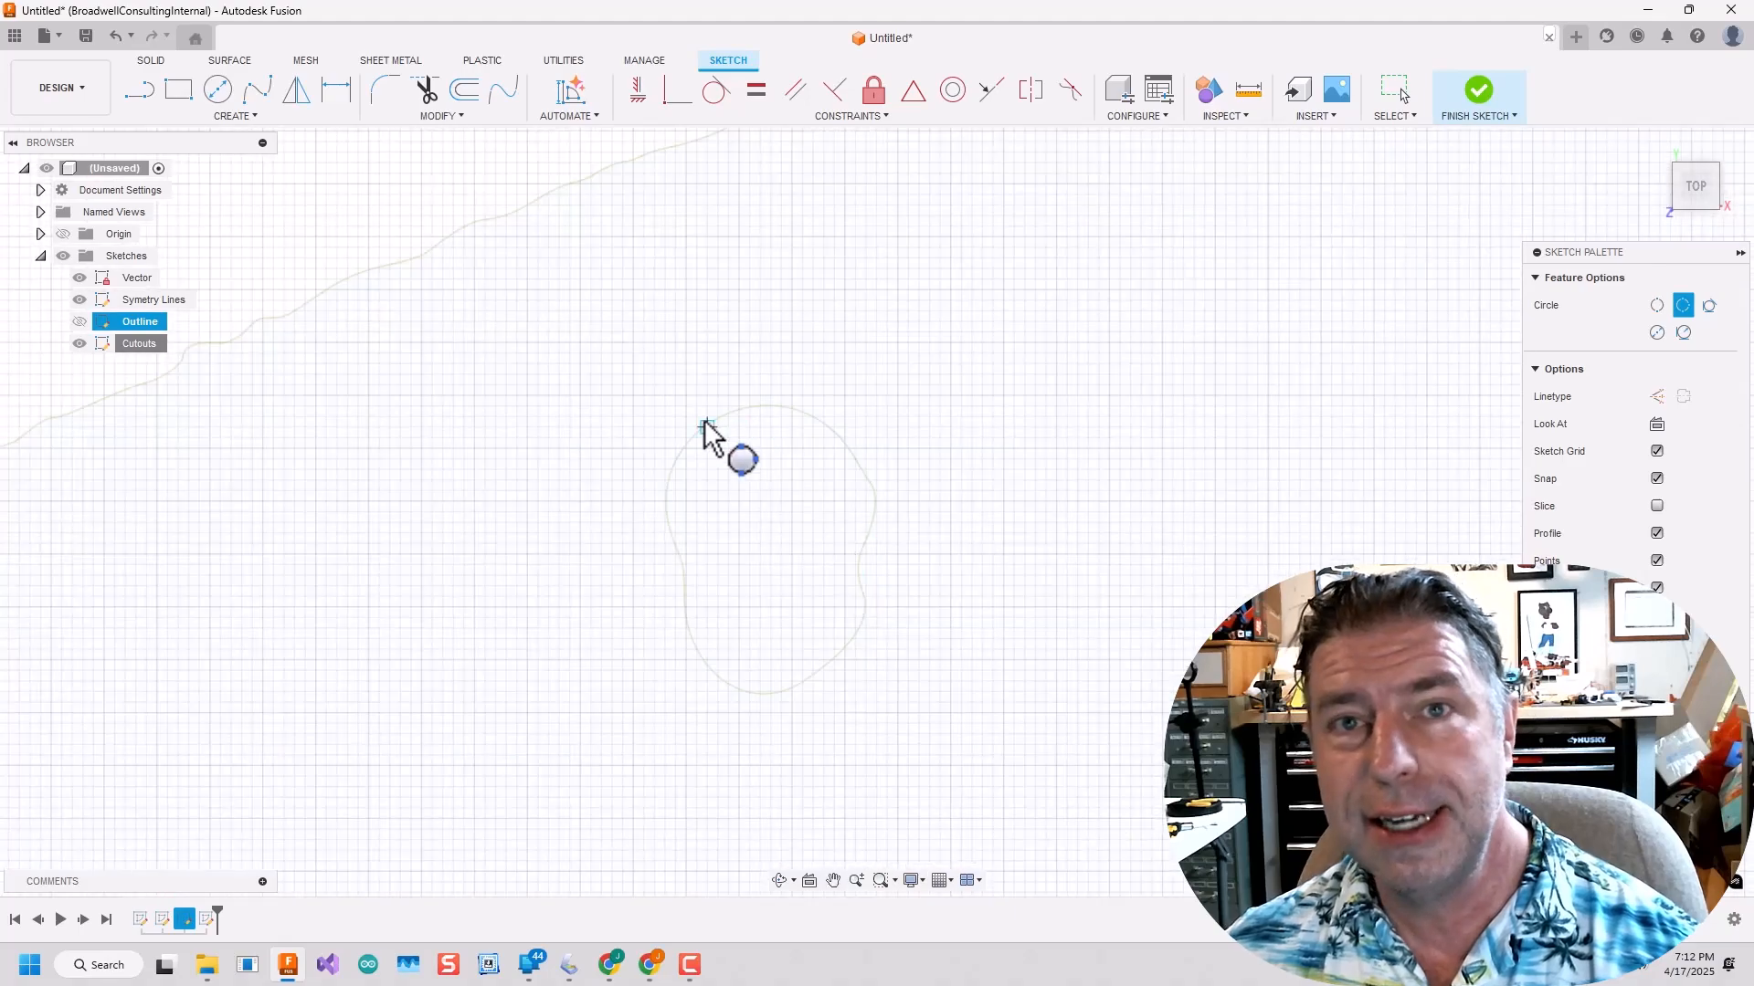
left_click(821, 671)
scroll(743, 687, "down", 7)
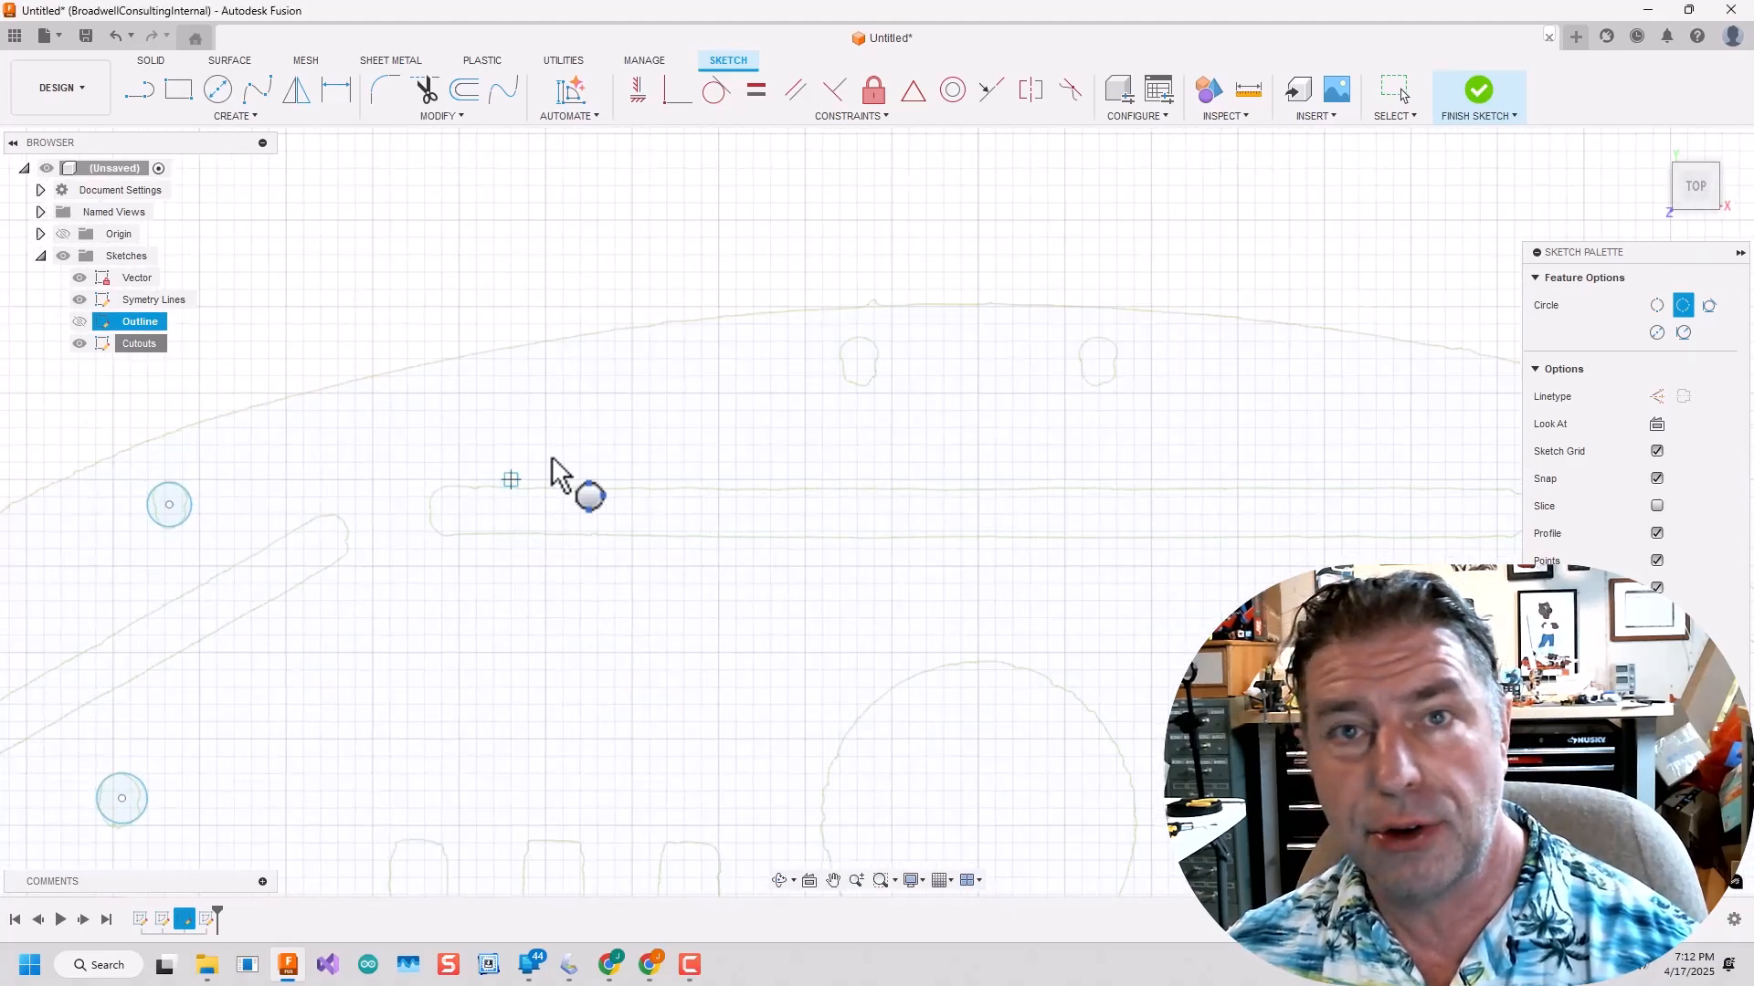
scroll(815, 375, "up", 6)
scroll(815, 369, "up", 3)
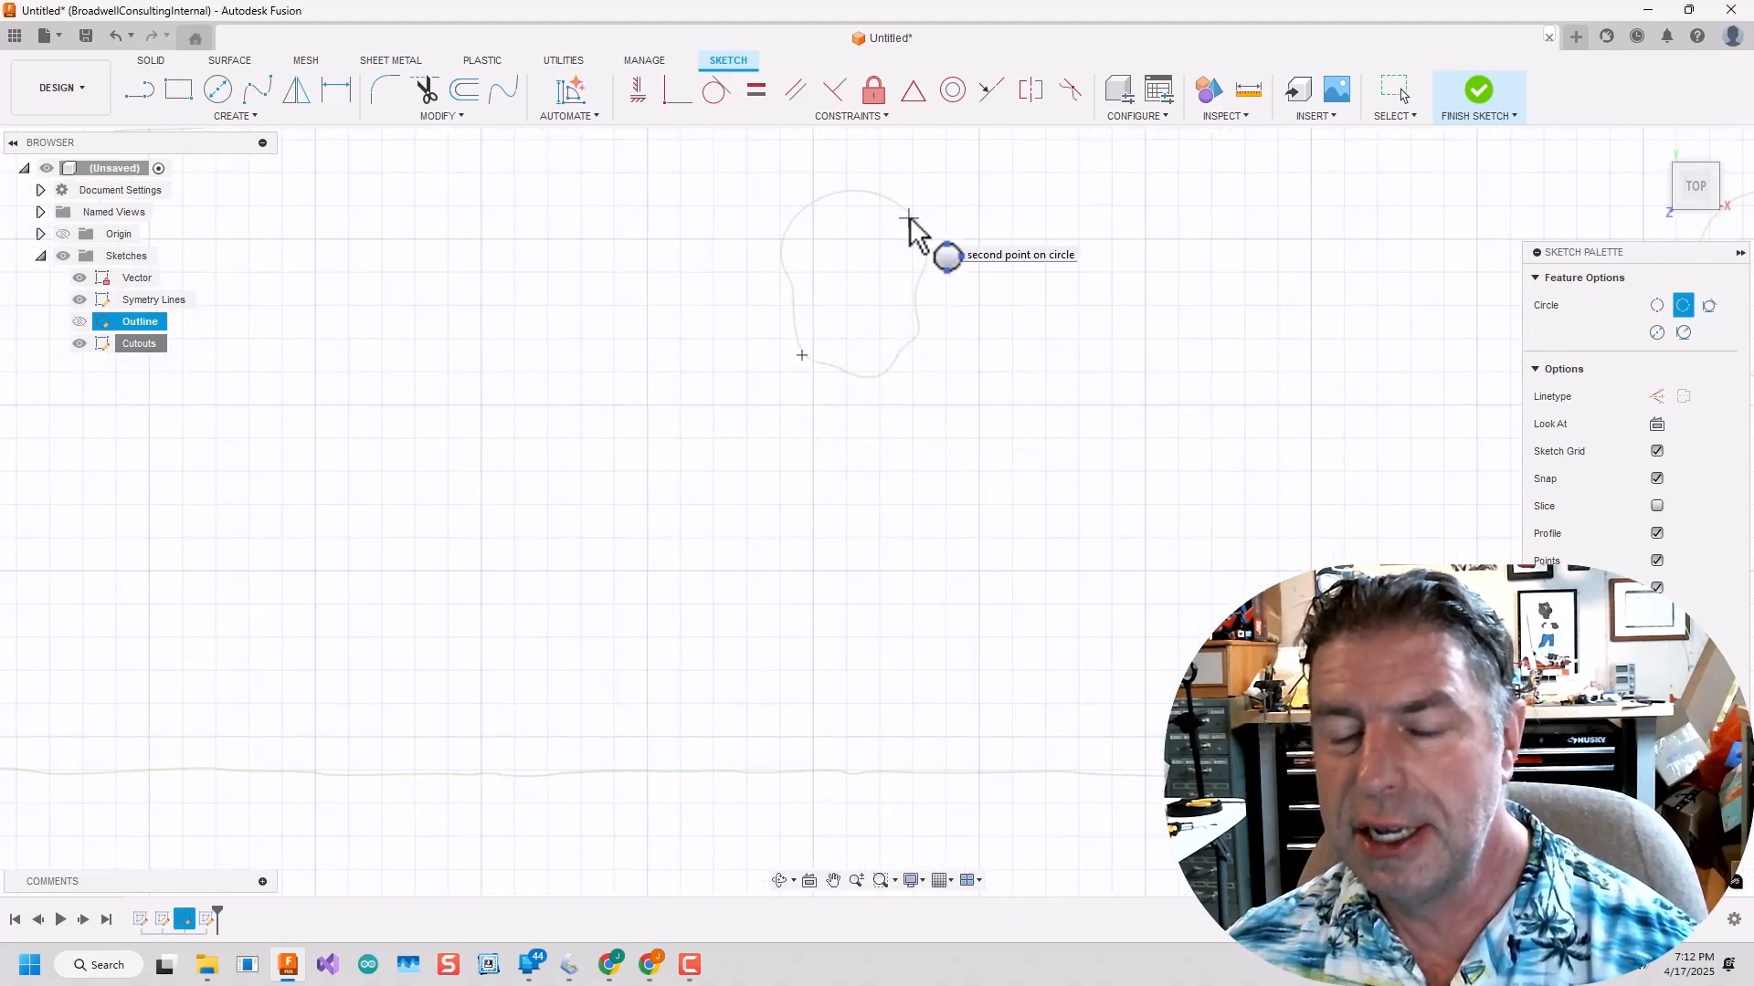
left_click(900, 372)
scroll(869, 639, "down", 5)
scroll(818, 657, "up", 3)
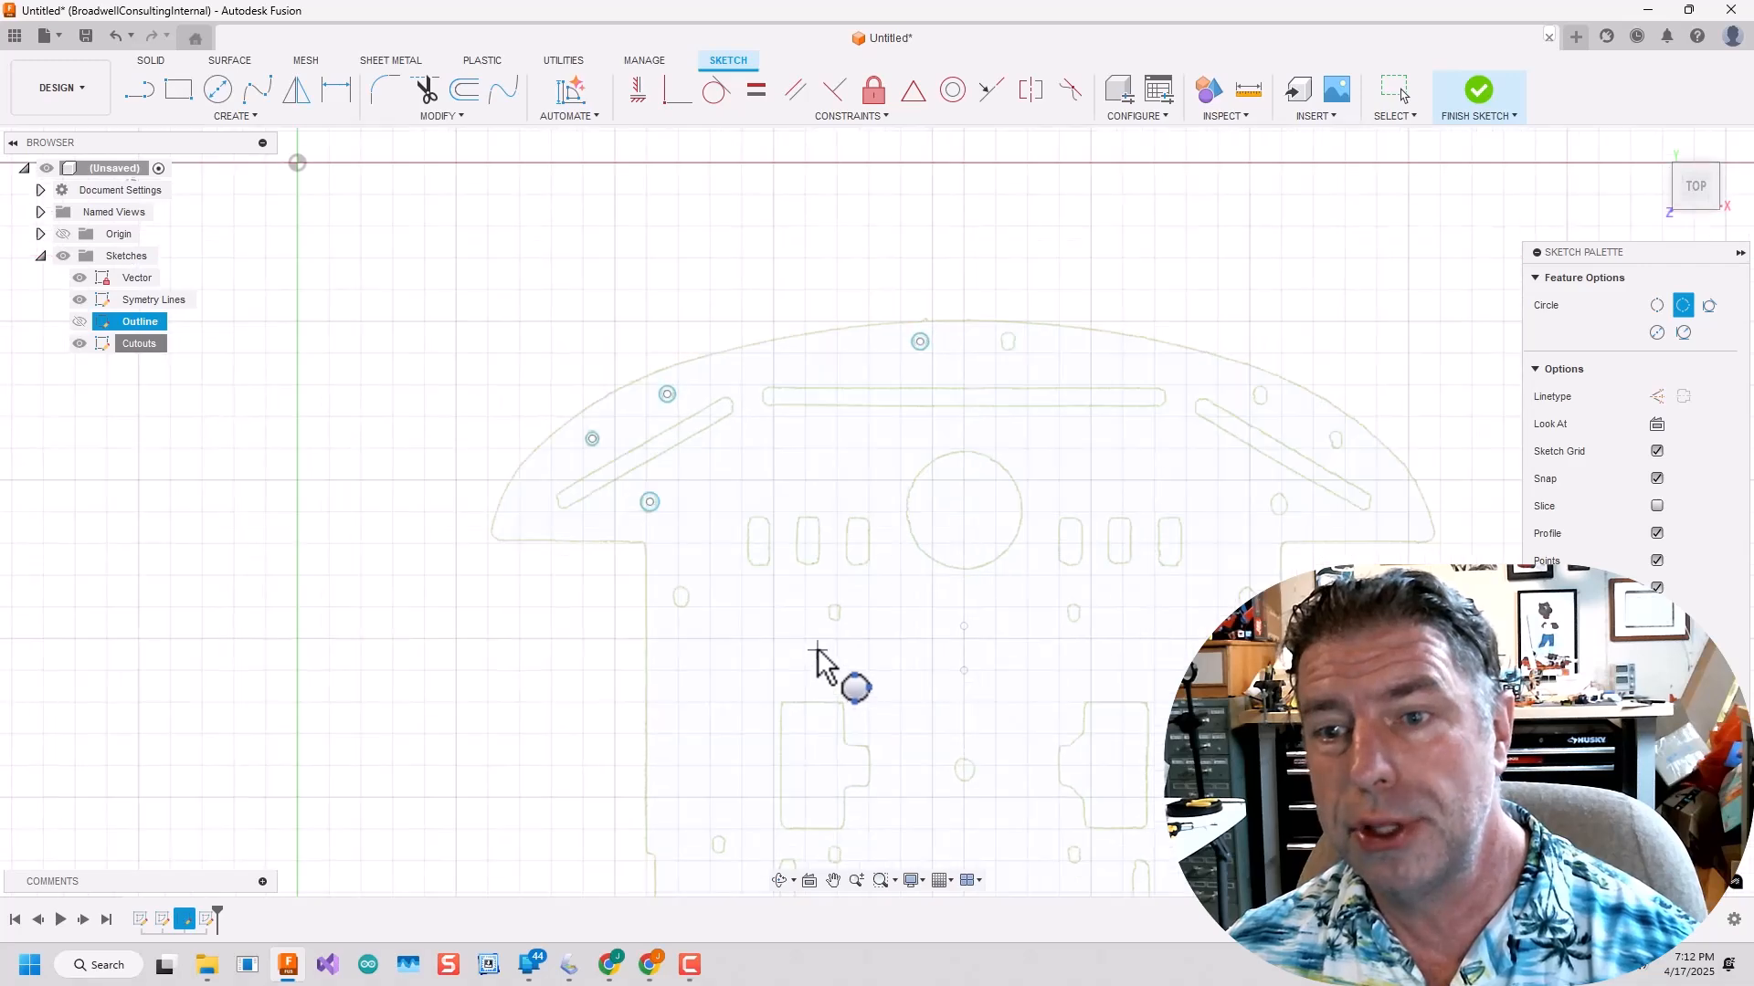
scroll(817, 657, "up", 2)
left_click(235, 116)
left_click(360, 175)
scroll(616, 493, "up", 5)
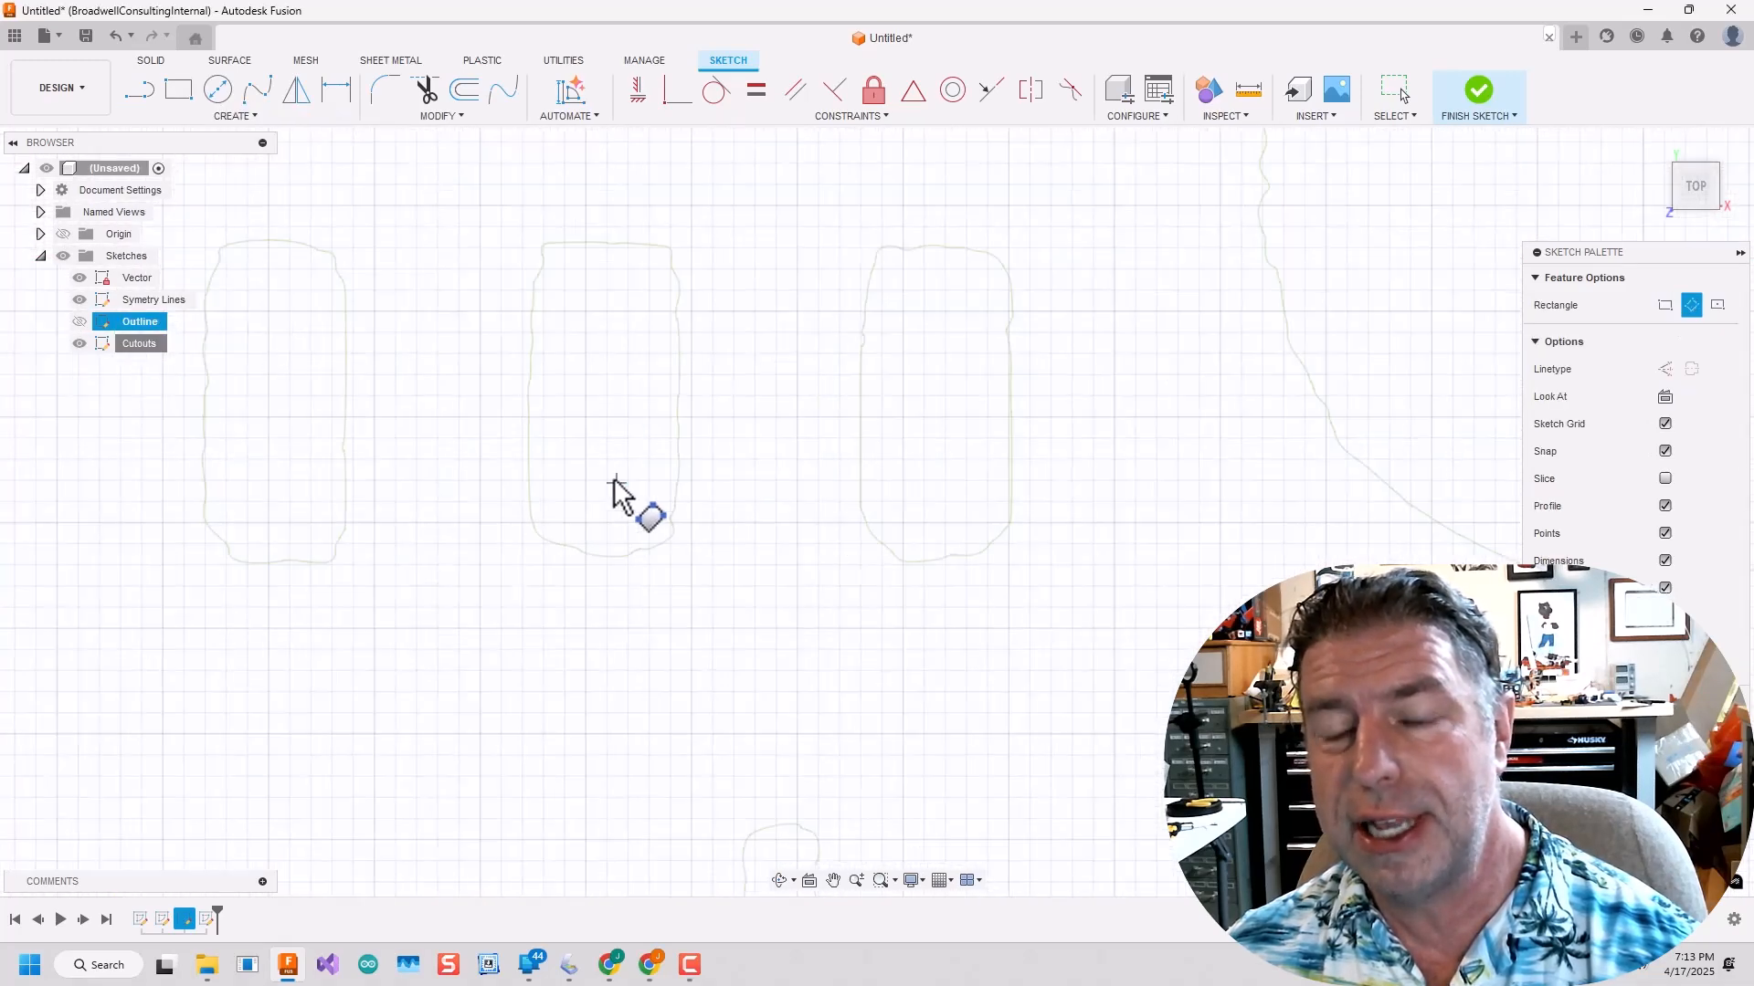
key("Escape")
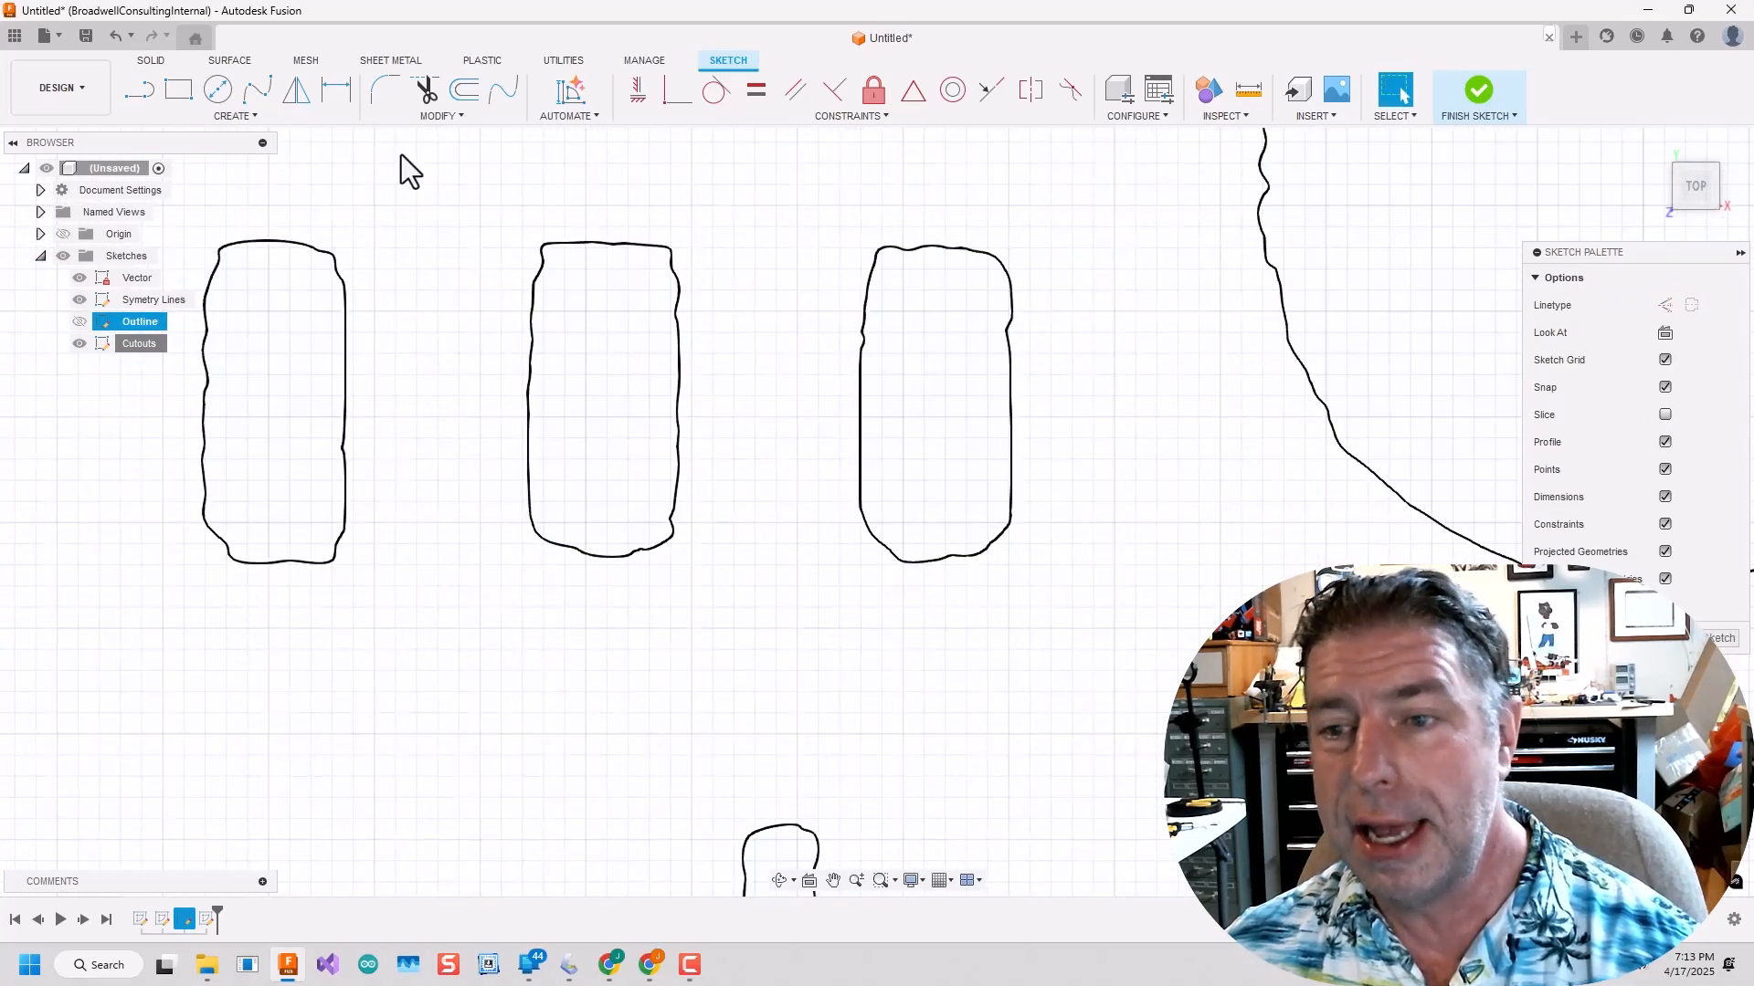
Draw a 2-point rectangle over the outermost of the three rectangular cutouts left of the large round hole.
left_click(179, 88)
scroll(351, 260, "up", 2)
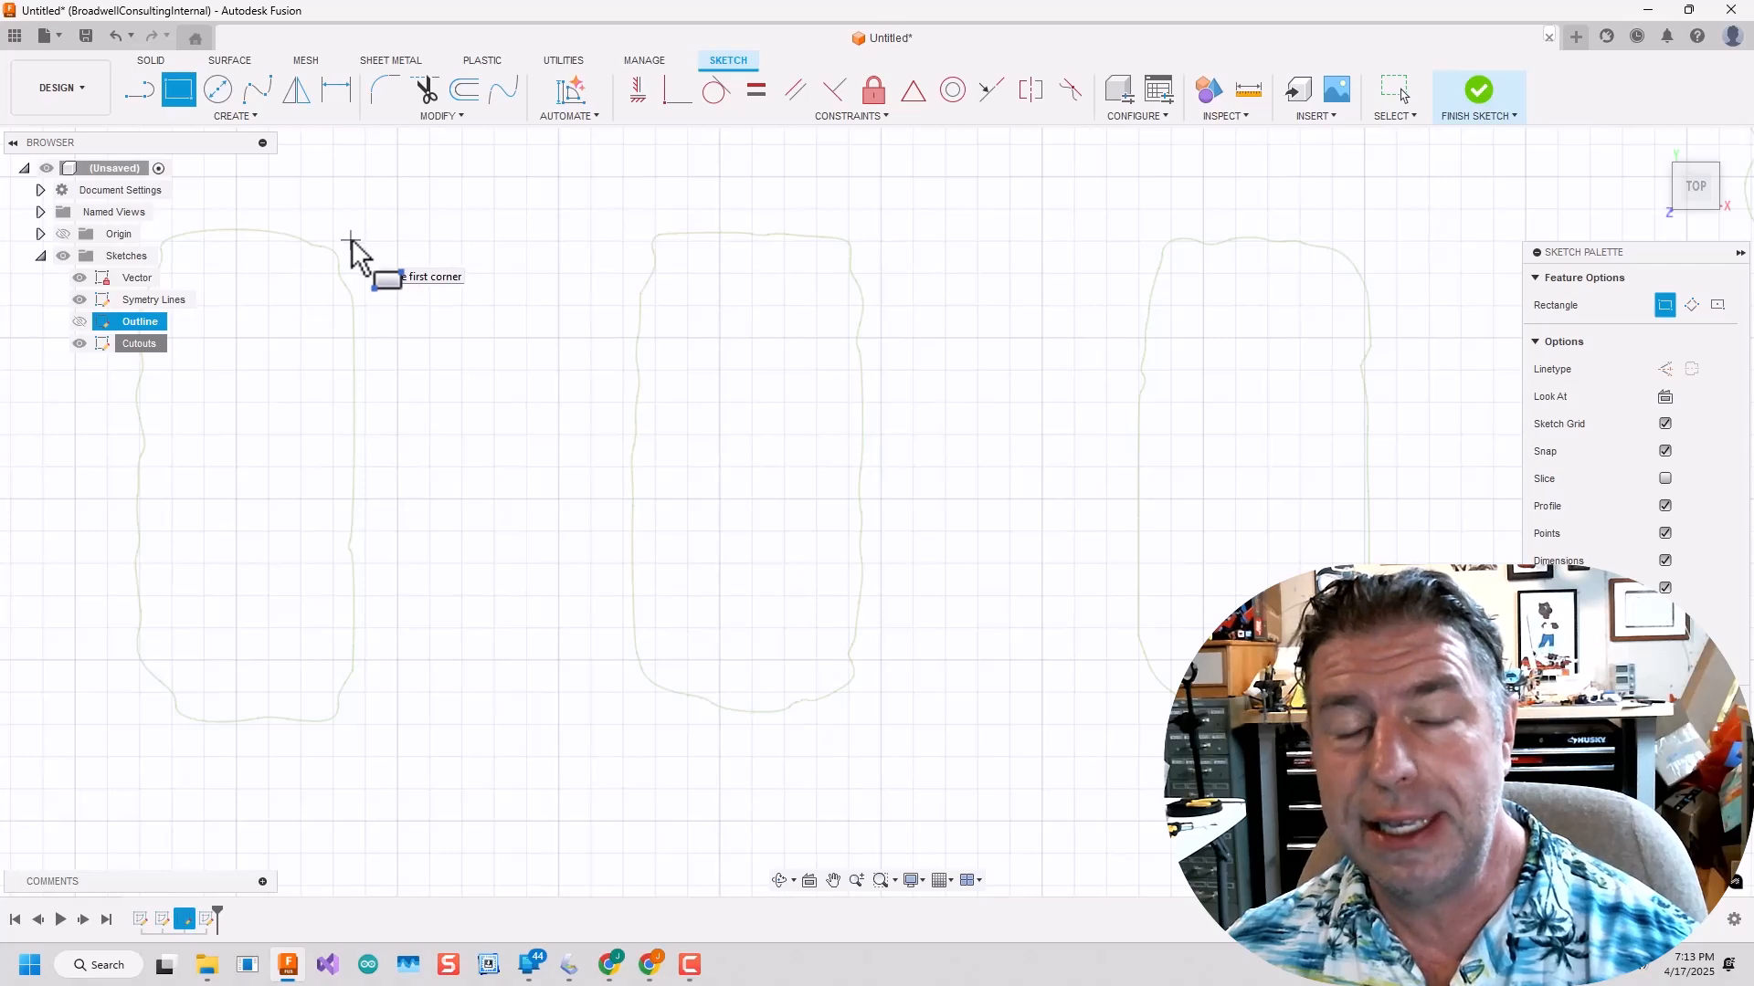
left_click(351, 242)
middle_click_drag(93, 705, 467, 541)
left_click(512, 564)
scroll(507, 570, "down", 3)
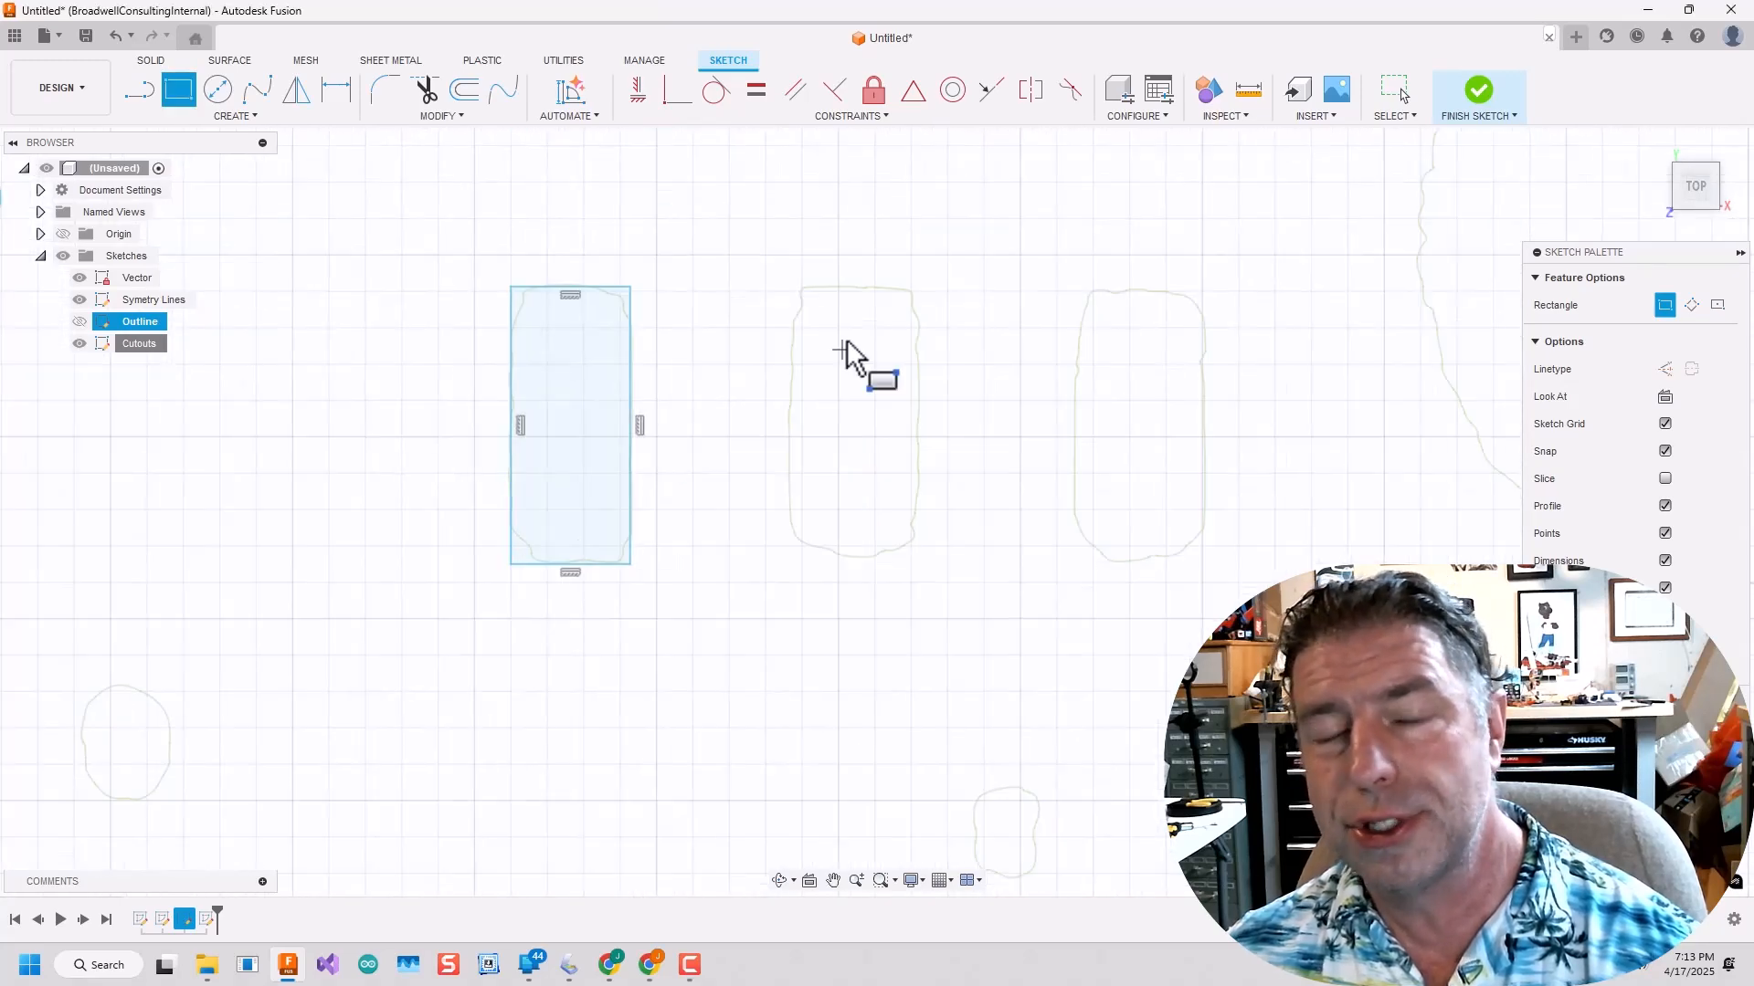
Draw a rectangle about 7.6 mm tall over the middle rectangular cutout, aligned with the first rectangle's lower edge.
scroll(794, 315, "up", 5)
left_click(740, 253)
middle_click_drag(901, 810, 801, 536)
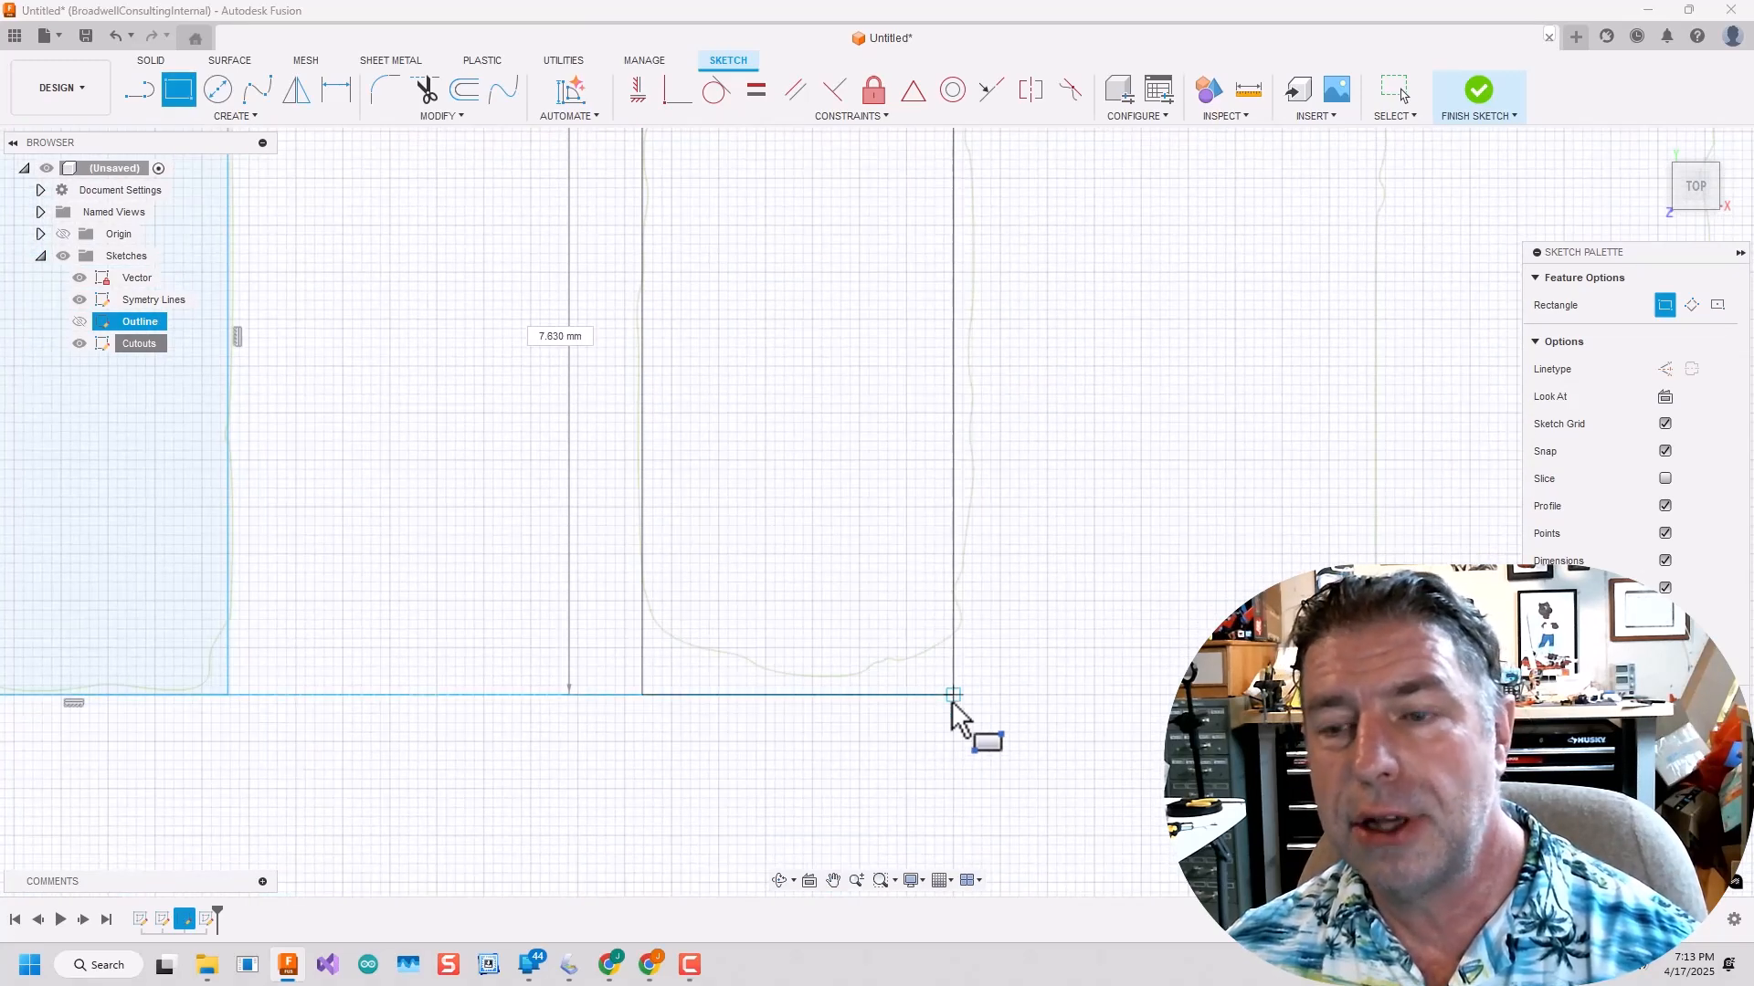
left_click(972, 696)
scroll(973, 690, "down", 4)
Draw a rectangle about 3.5 by 7.5 mm over the rectangular cutout nearest the large round hole.
scroll(1212, 366, "up", 4)
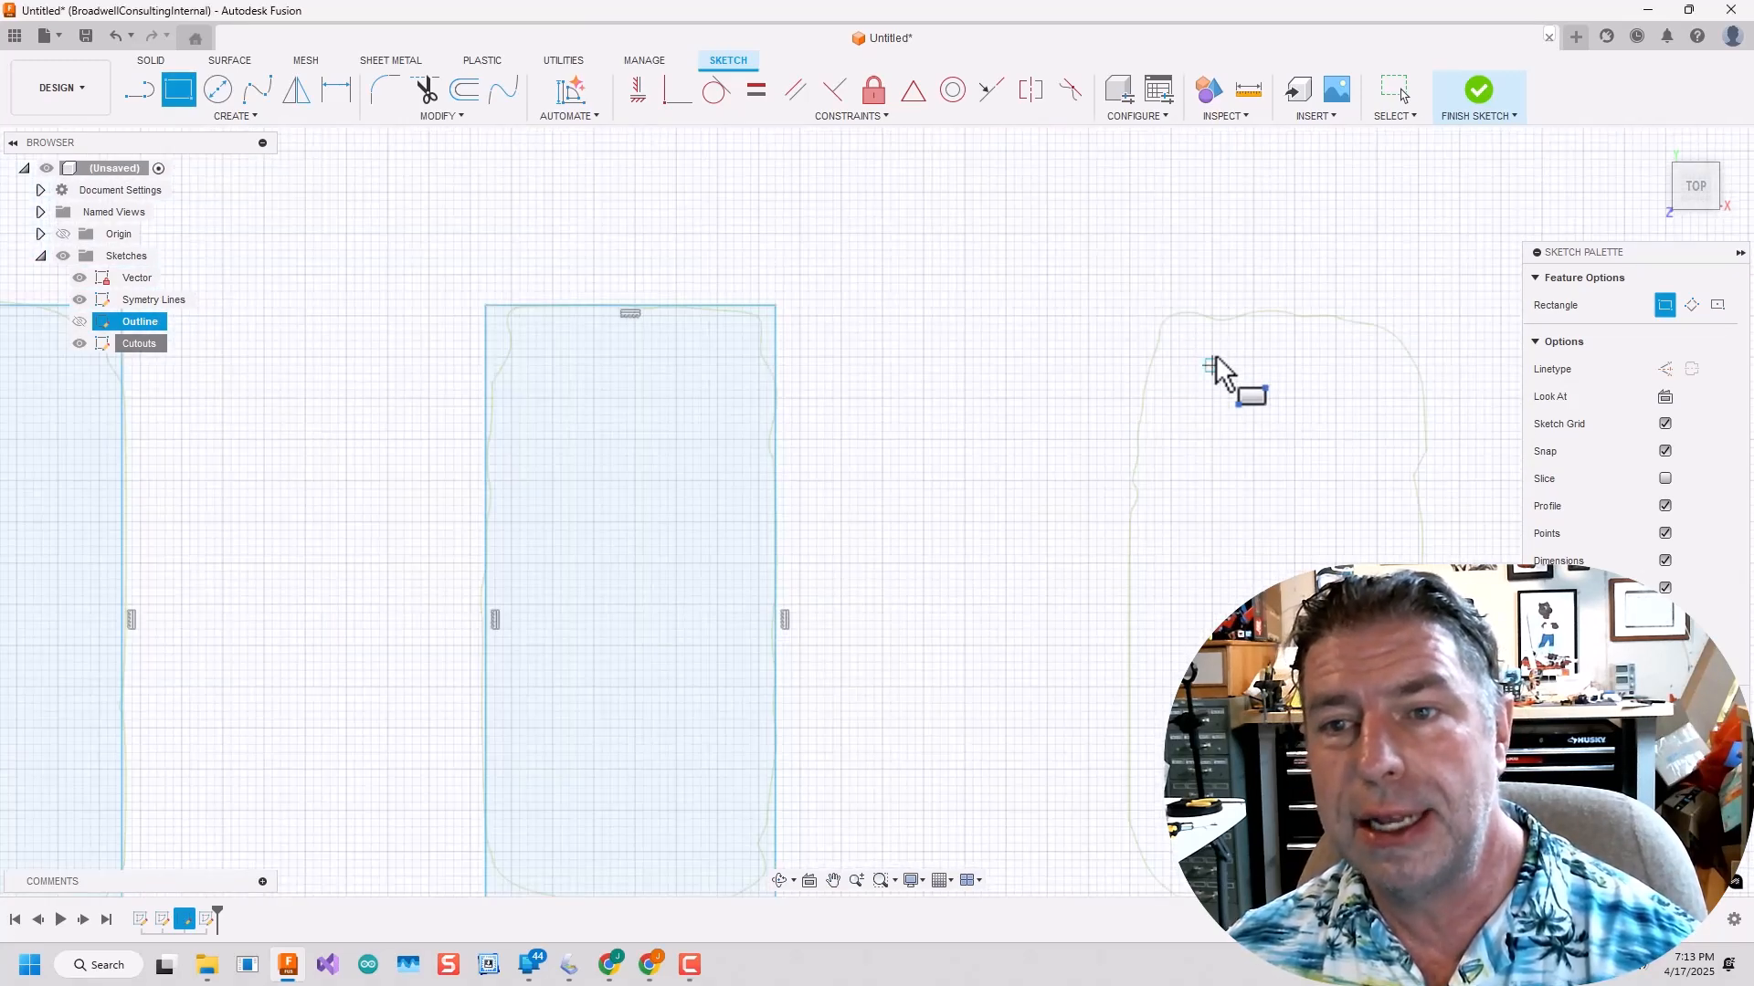
left_click(1137, 315)
scroll(1334, 722, "down", 3)
scroll(1365, 840, "up", 3)
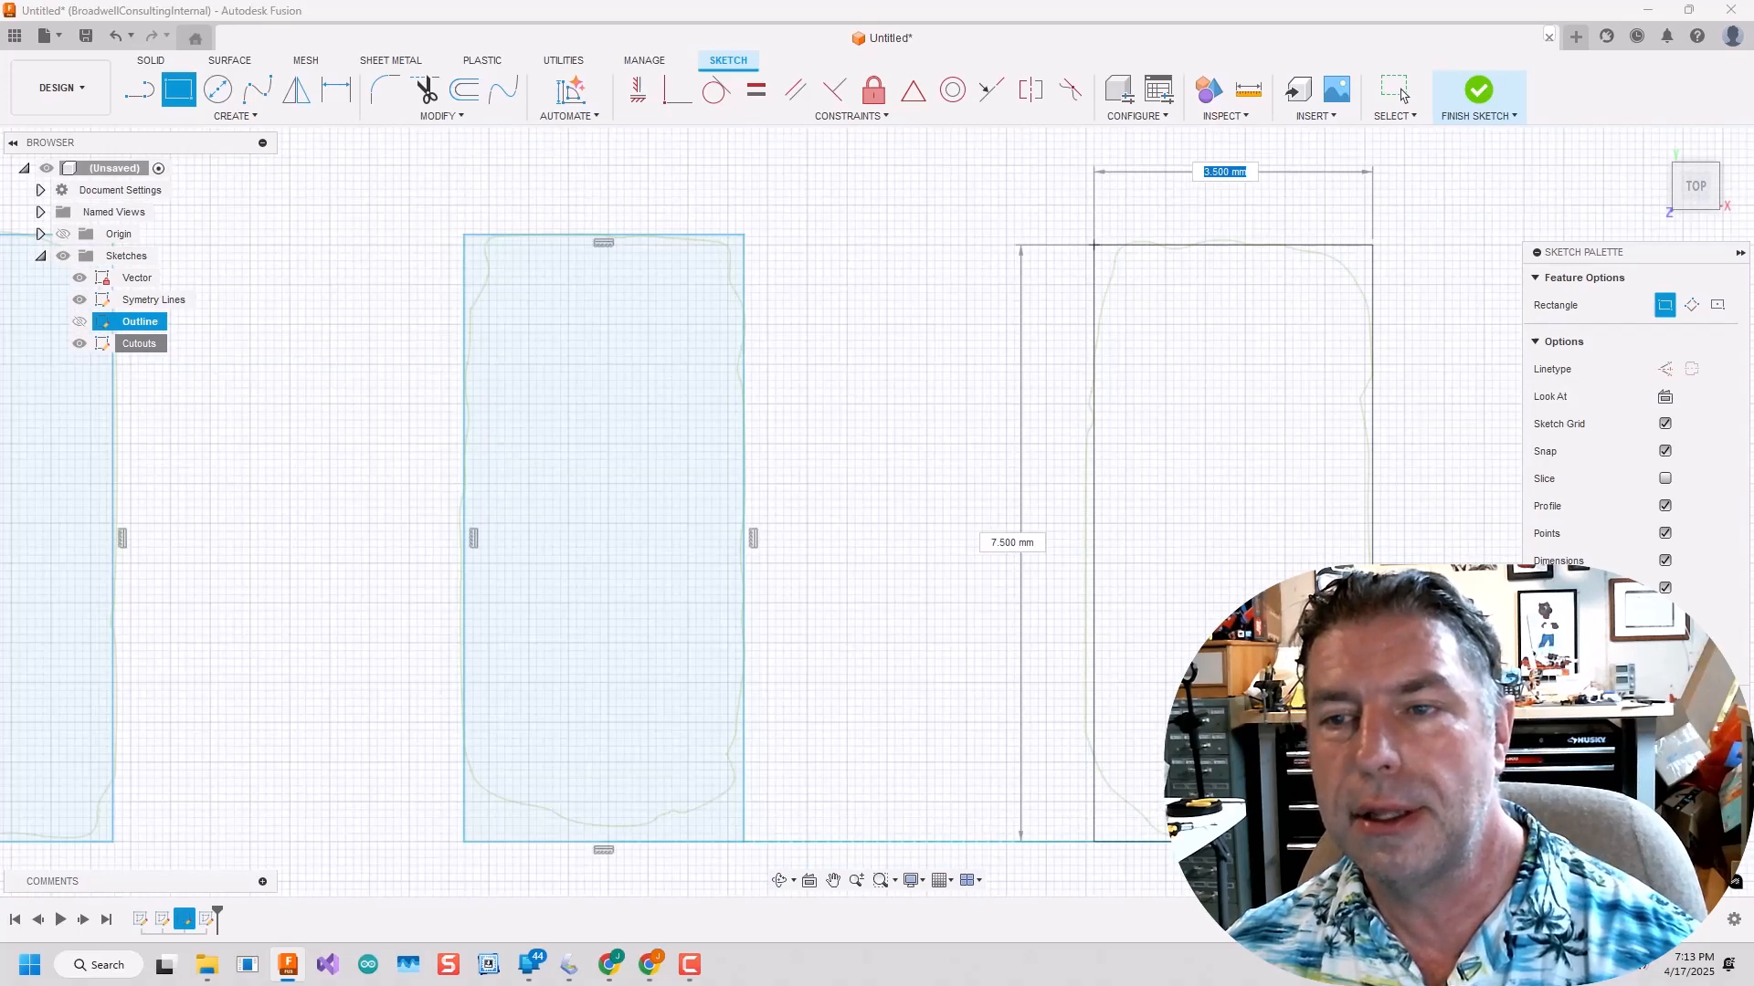
left_click(1372, 841)
scroll(1372, 841, "down", 6)
Draw a line about 28.9 mm long along the upper edge of the left diagonal slot.
scroll(886, 535, "down", 4)
scroll(995, 671, "up", 3)
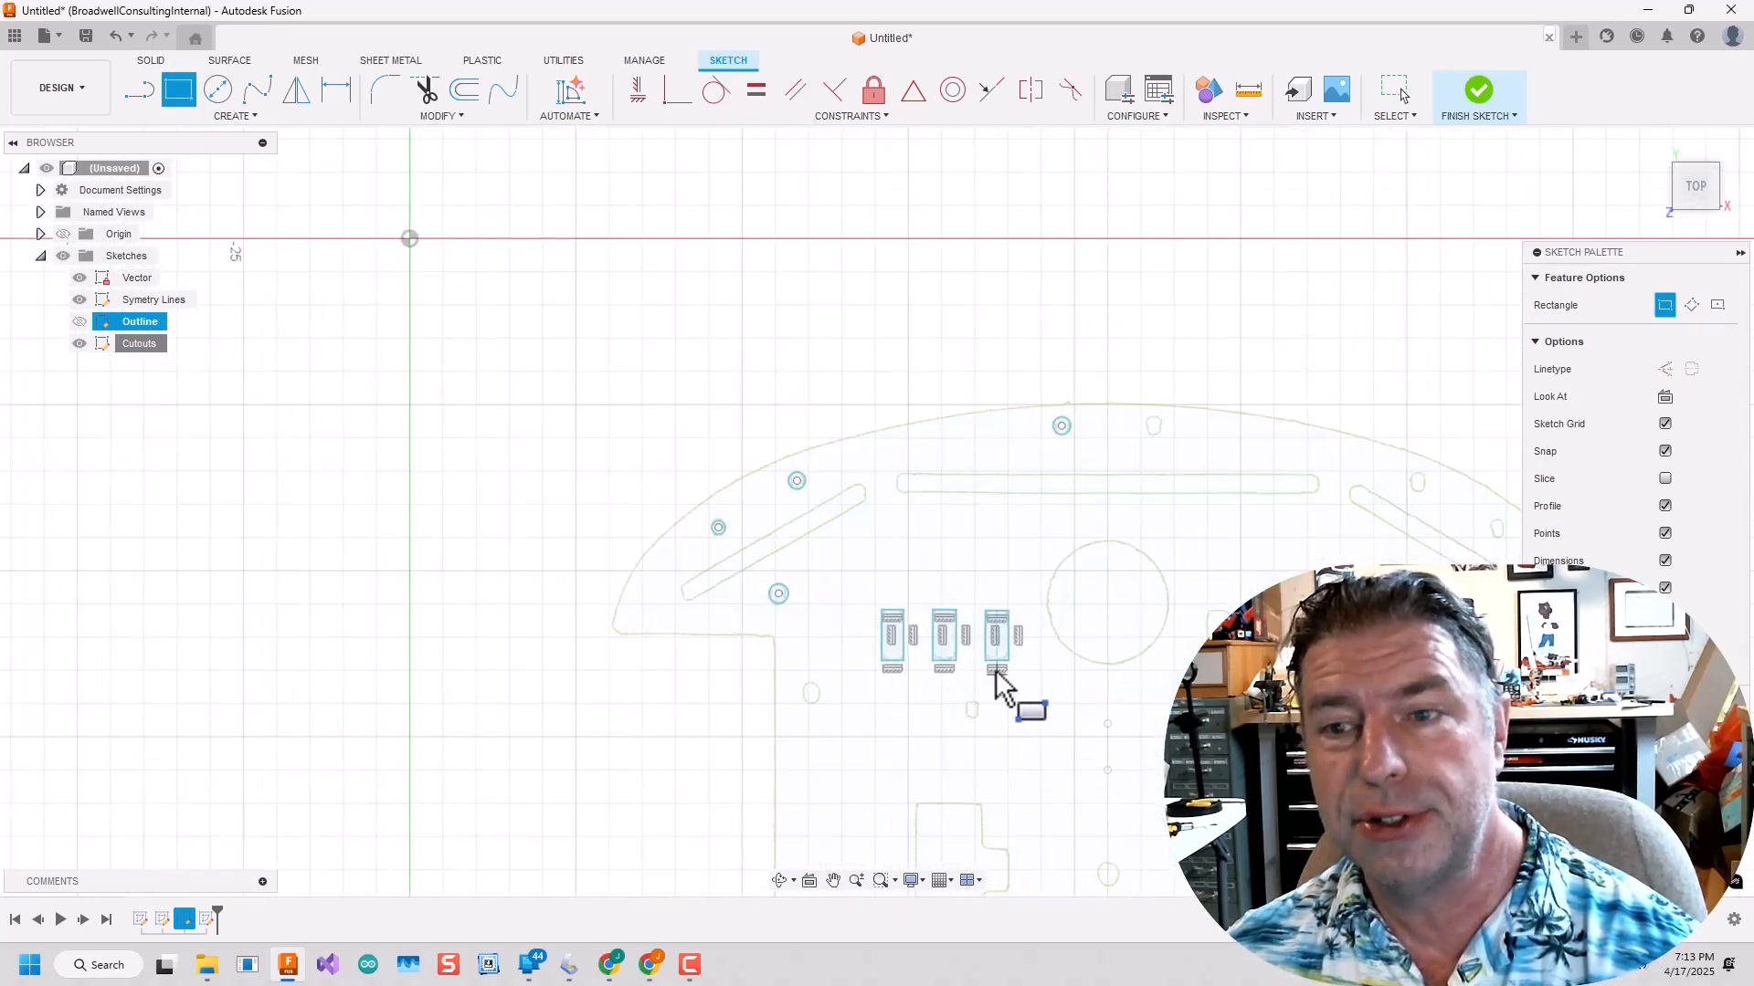
left_click(140, 96)
scroll(632, 603, "up", 6)
left_click(879, 537)
middle_click_drag(1226, 332, 399, 748)
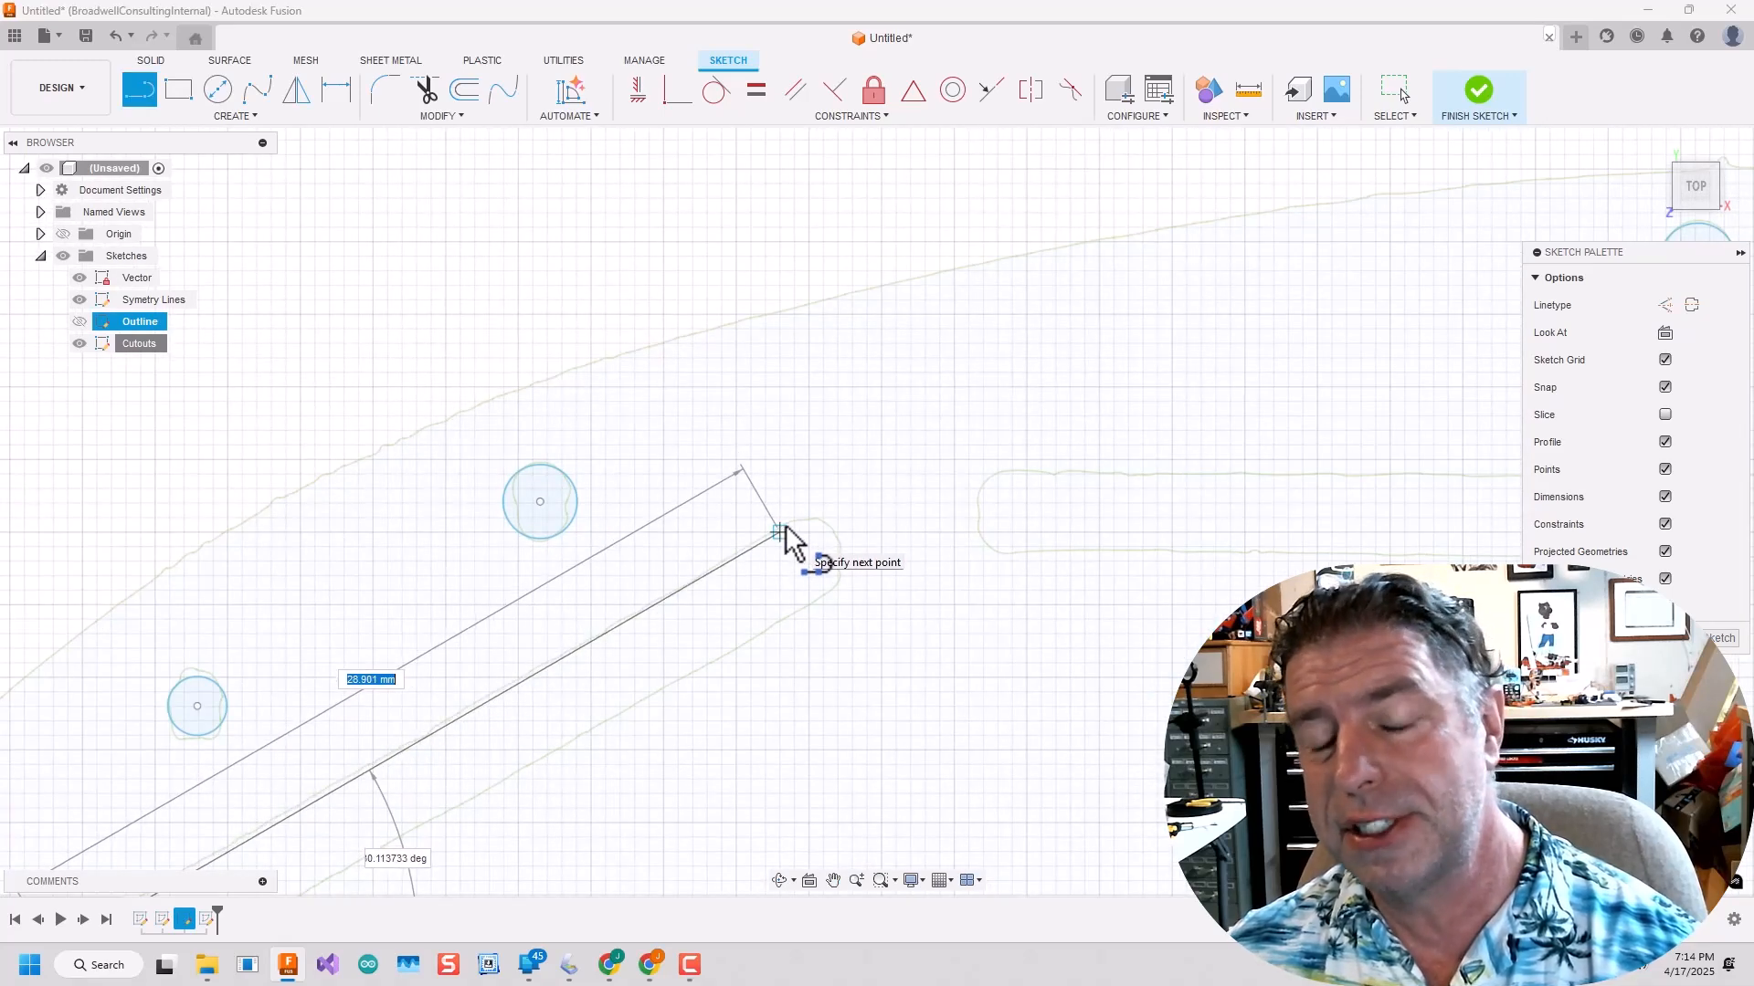
left_click(766, 533)
Draw construction lines across both ends of the diagonal slot and join them with a solid line along its lower edge.
key("x")
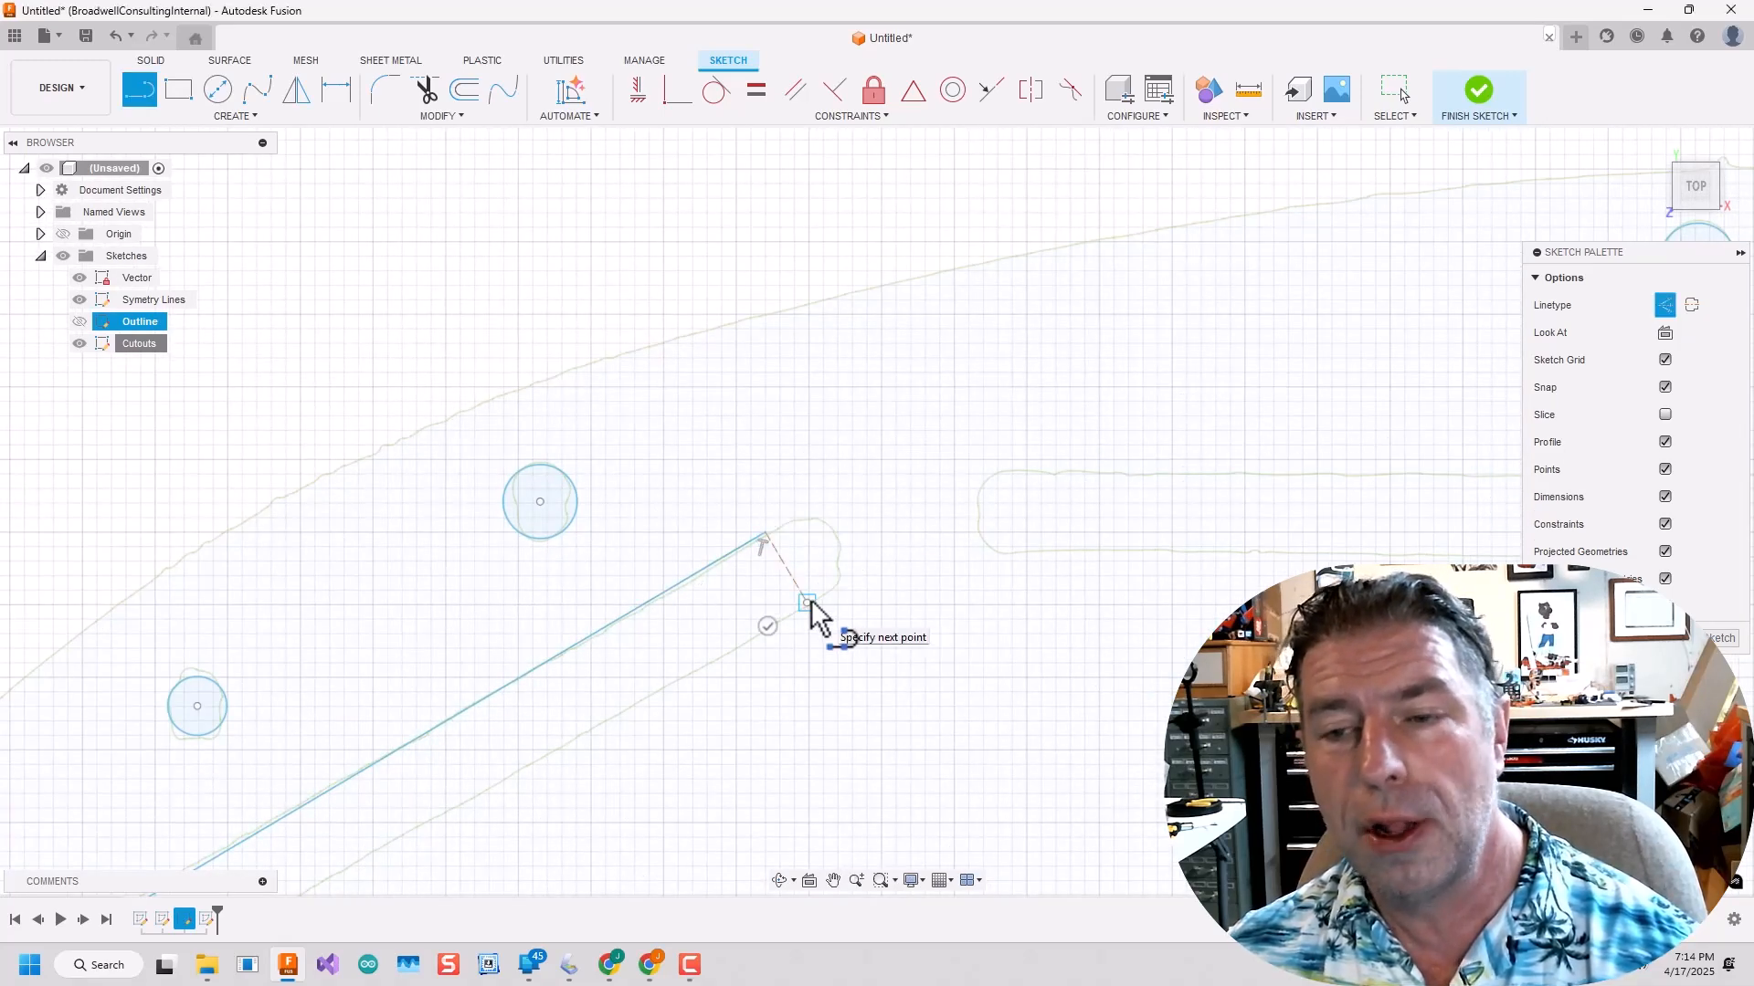
key("Escape")
scroll(393, 770, "down", 1)
middle_click_drag(393, 770, 1171, 368)
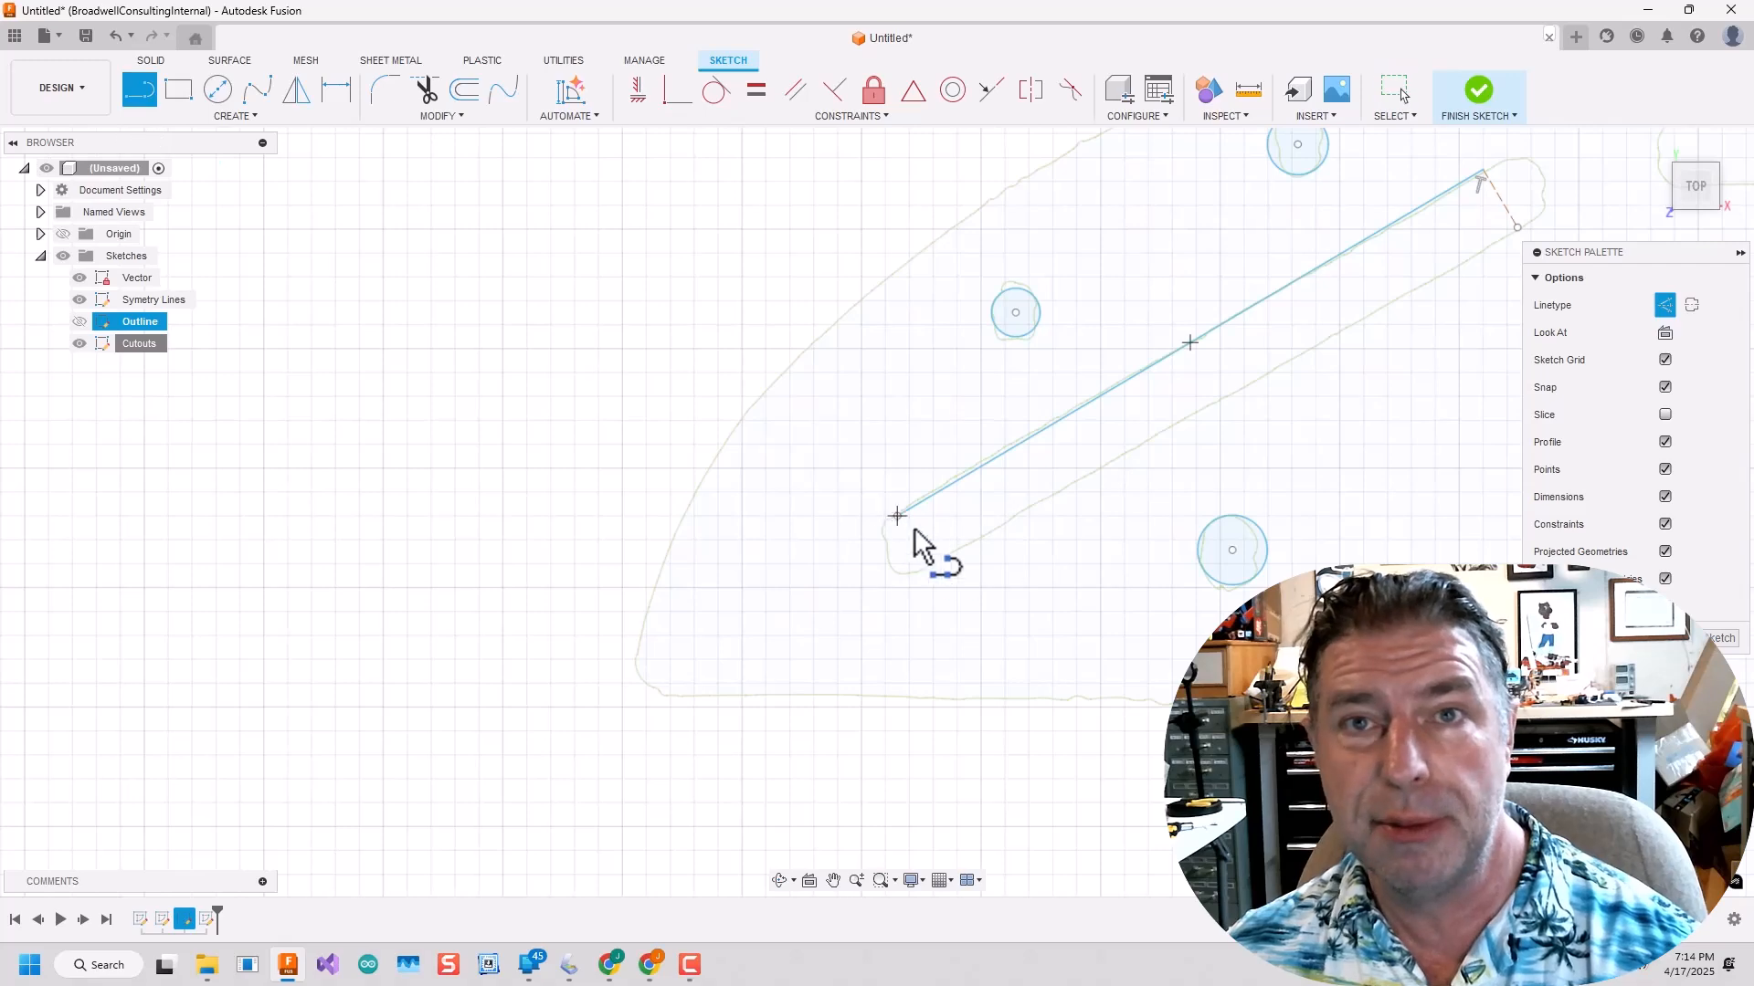
scroll(933, 571, "up", 3)
left_click(933, 571)
scroll(934, 571, "down", 3)
key("Escape")
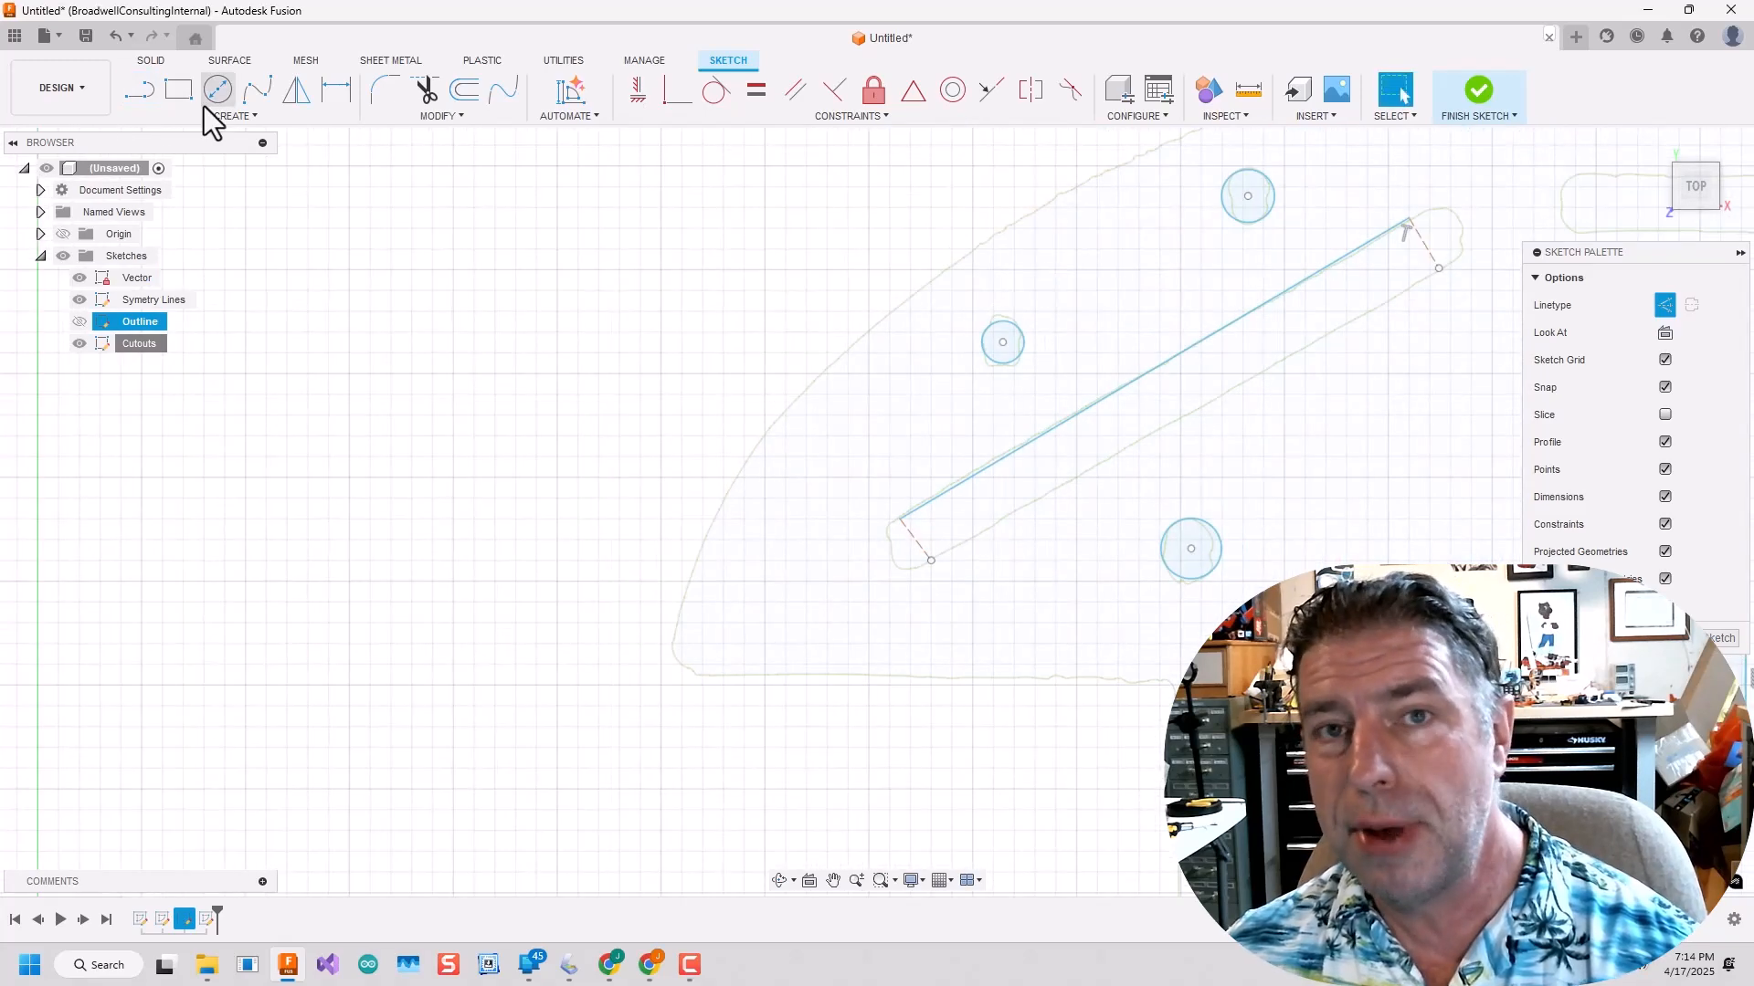
left_click(932, 559)
Round off both ends of the diagonal slot with 3-point arcs between the endpoints of its long edges.
left_click(235, 116)
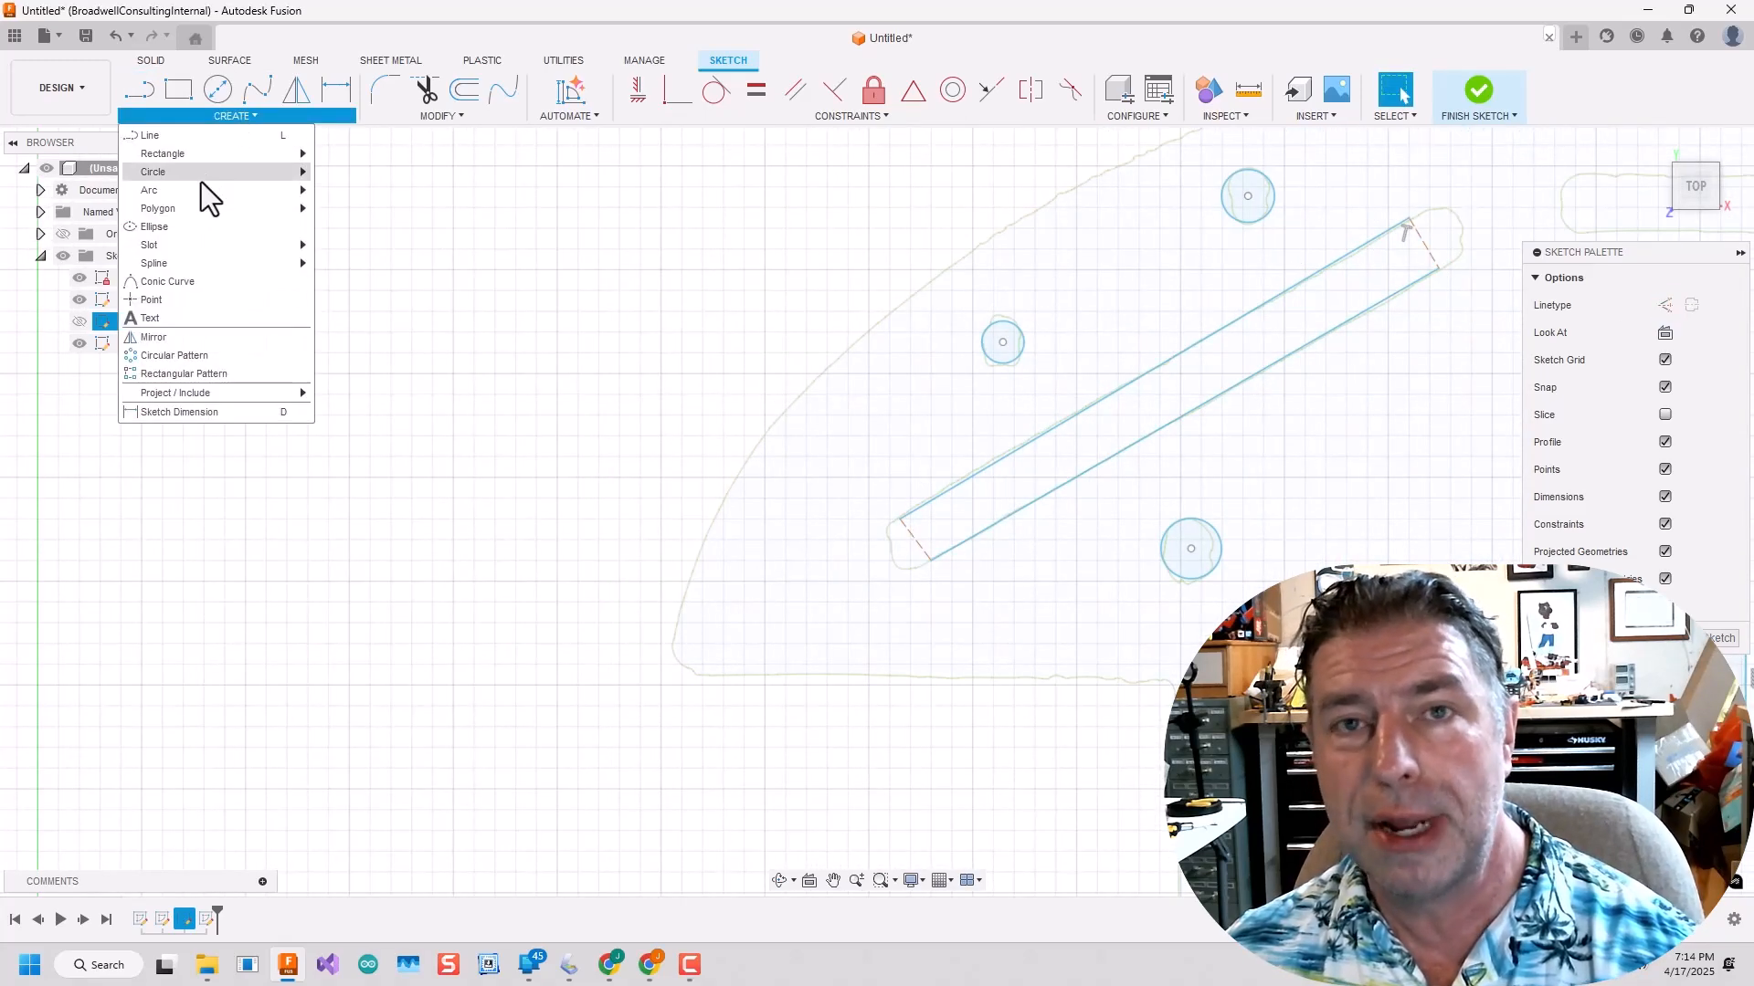
mouse_move(201, 187)
left_click(327, 186)
left_click(900, 519)
left_click(932, 559)
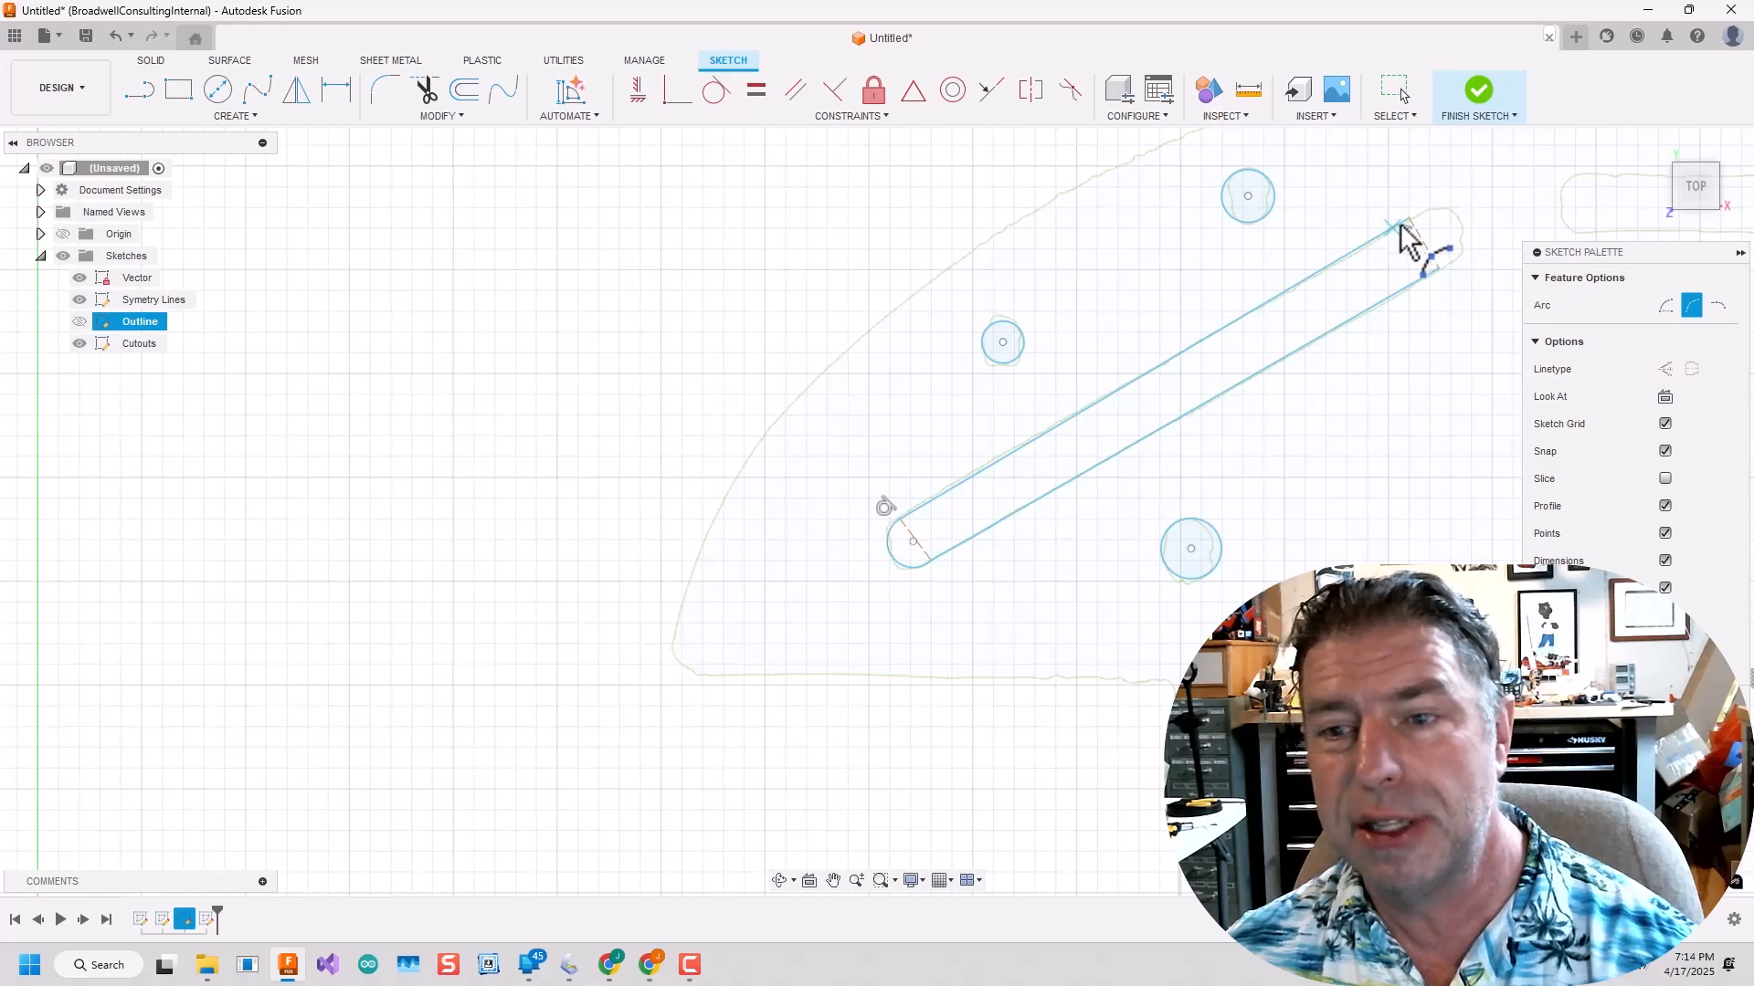
left_click(1462, 234)
scroll(1330, 407, "down", 3)
middle_click_drag(1330, 408, 444, 607)
key("Escape")
Draw a 2-point rectangle over the narrow vertical slot below the left stepped cutout in the plate's middle.
scroll(714, 354, "up", 3)
scroll(491, 522, "down", 5)
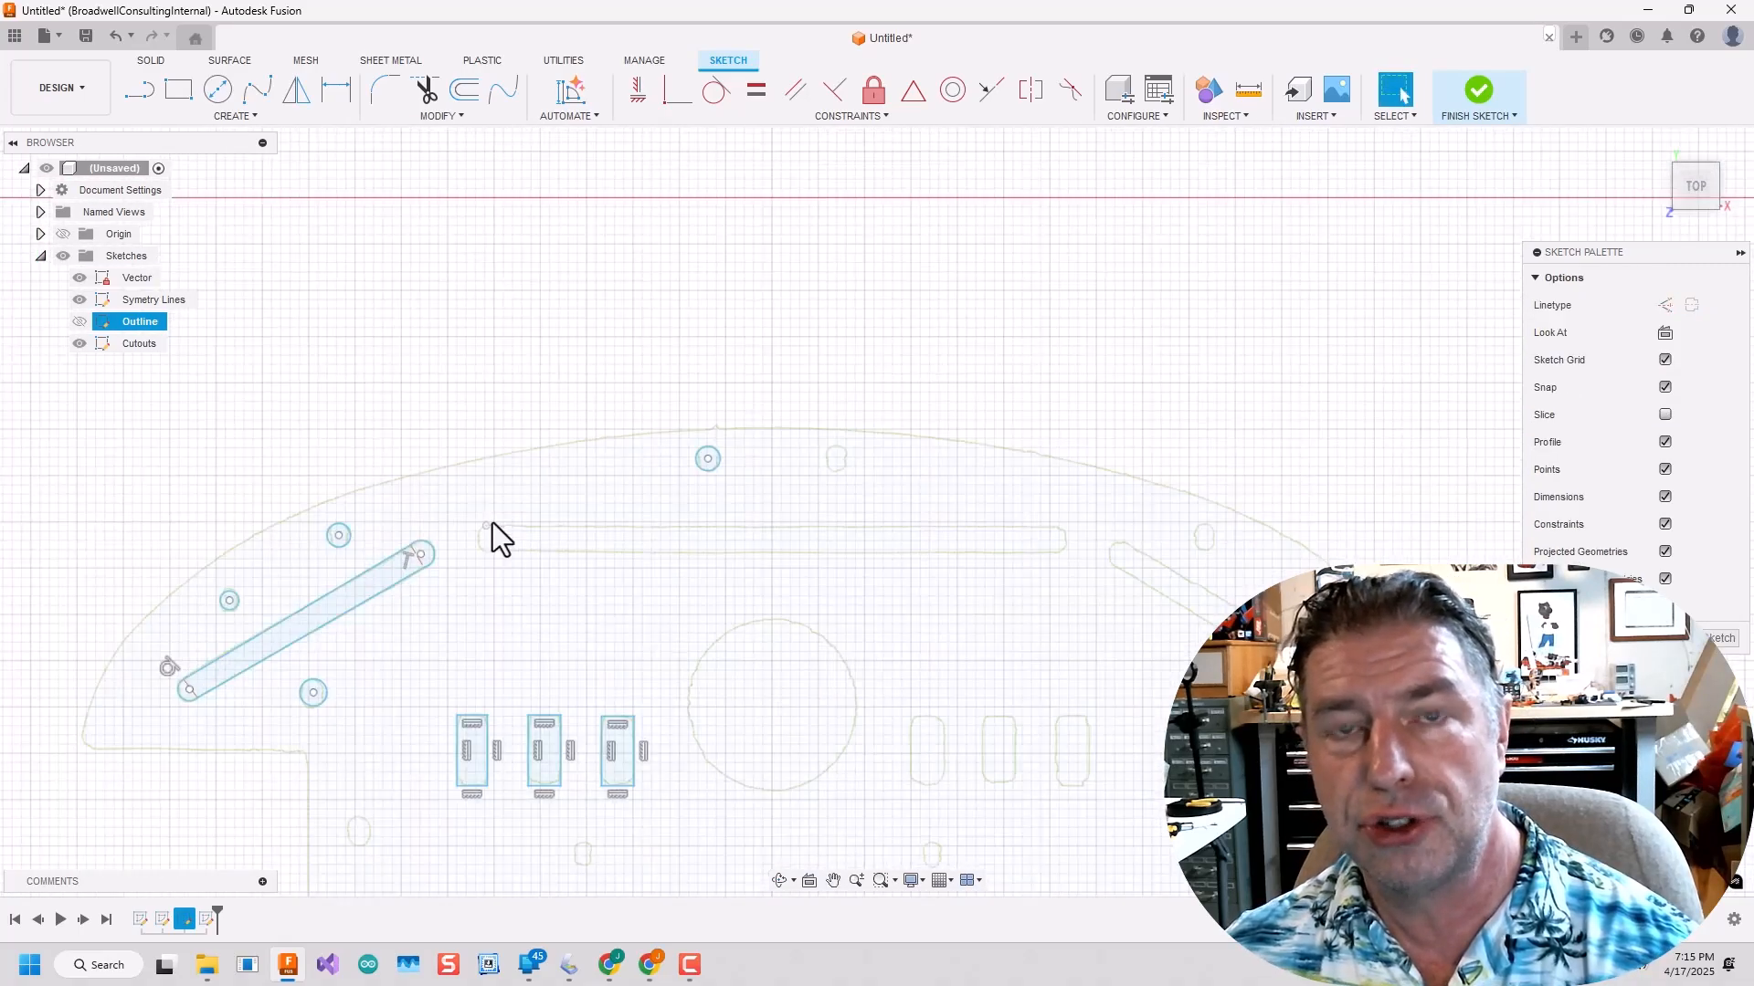
middle_click_drag(607, 763, 700, 555)
scroll(700, 555, "up", 5)
key("r")
left_click(793, 301)
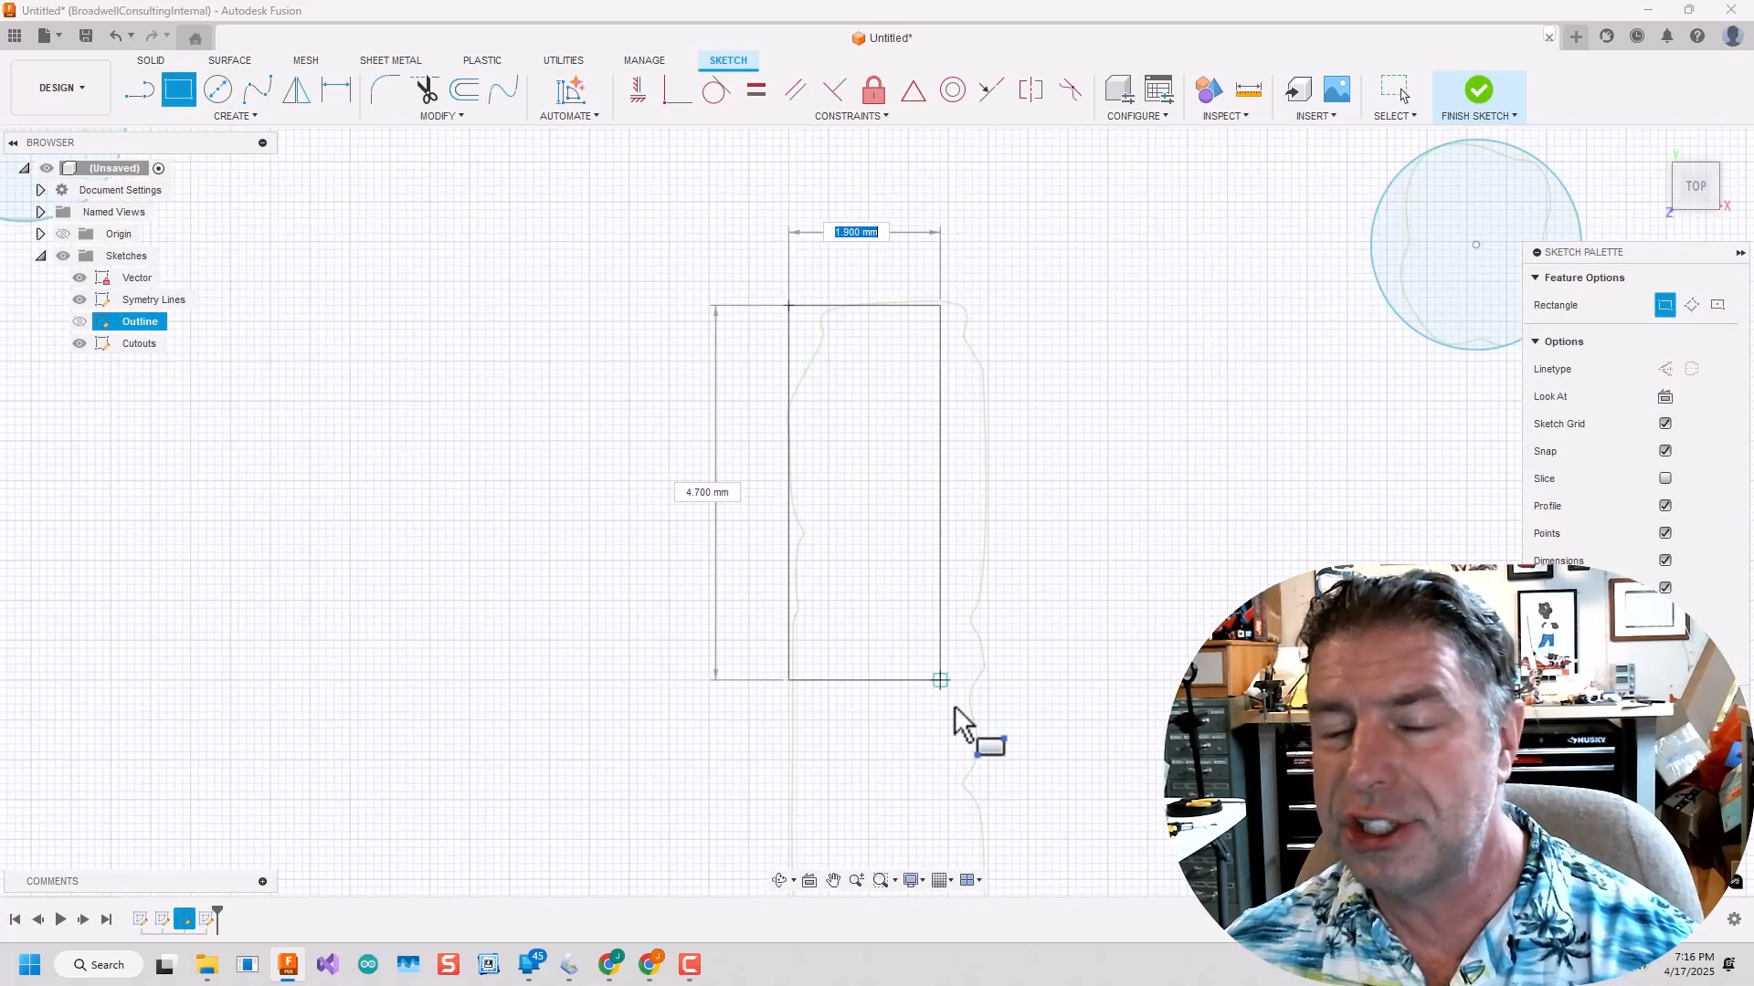
scroll(951, 702, "down", 3)
middle_click_drag(995, 863, 1000, 632)
left_click(971, 771)
Draw a 3-point circle about 2.4 mm in diameter over the small hole to the lower right of the narrow slot, near the plate's centreline.
scroll(1146, 732, "down", 8)
scroll(1334, 733, "down", 3)
middle_click_drag(1333, 733, 1128, 470)
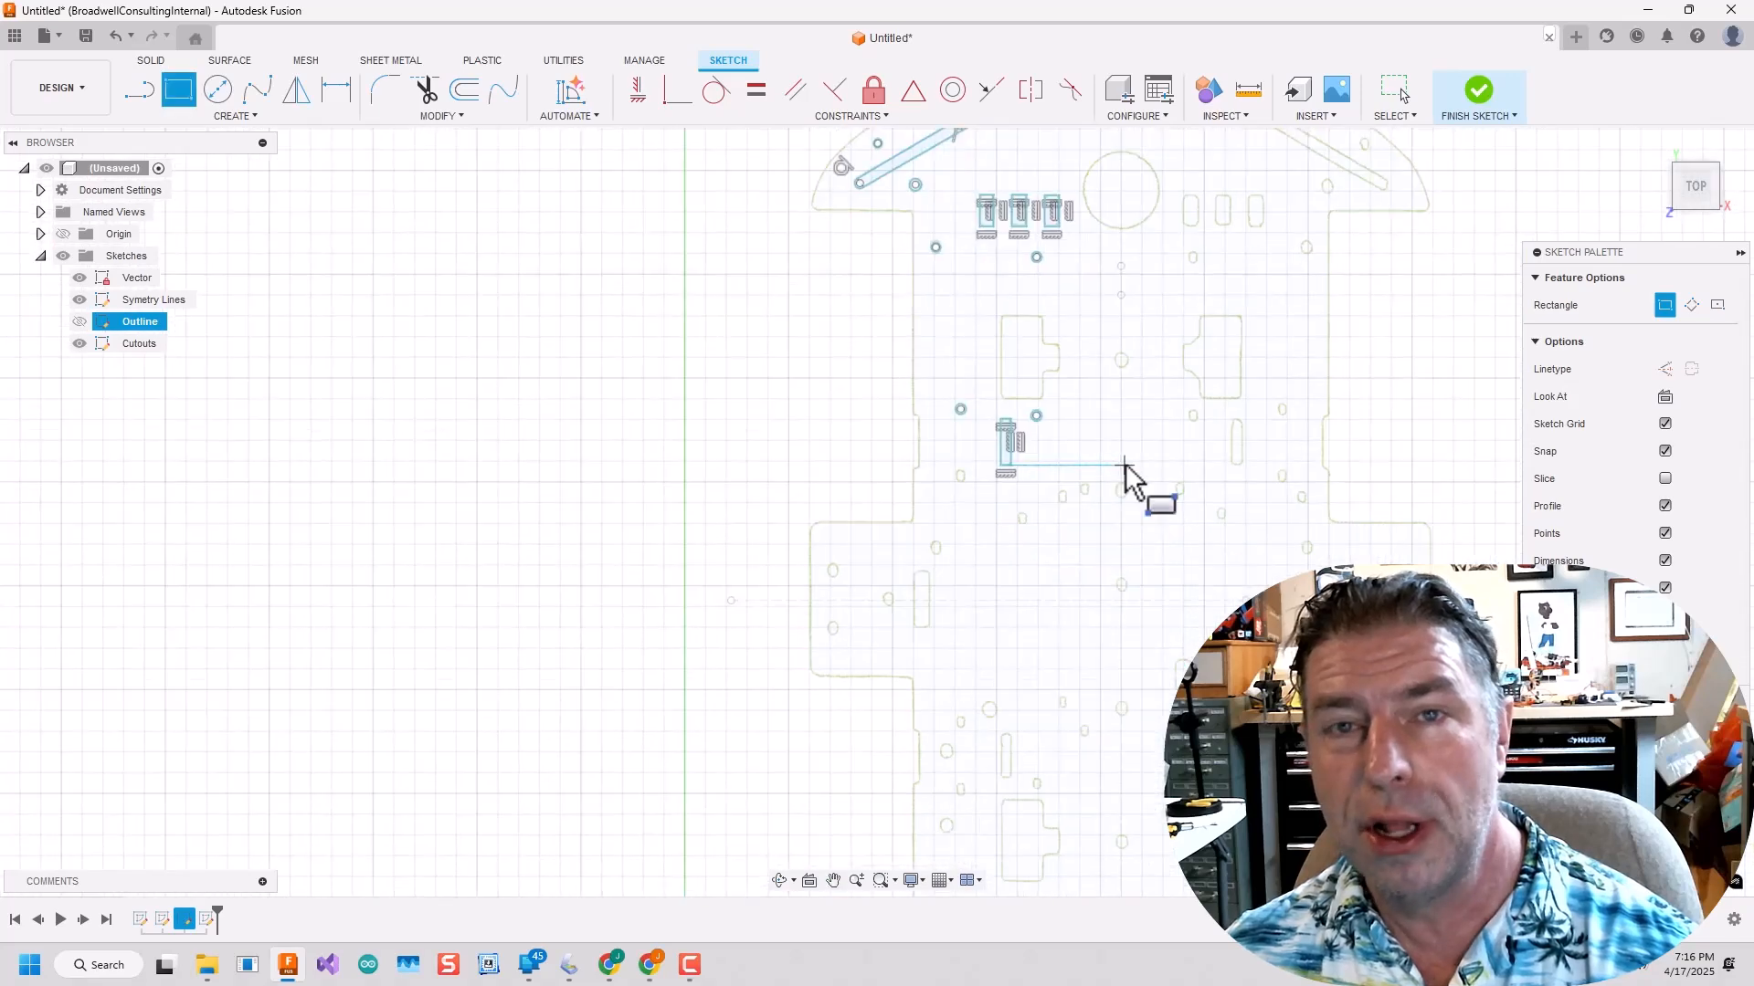
scroll(1127, 472, "up", 5)
left_click(228, 104)
scroll(1053, 532, "up", 6)
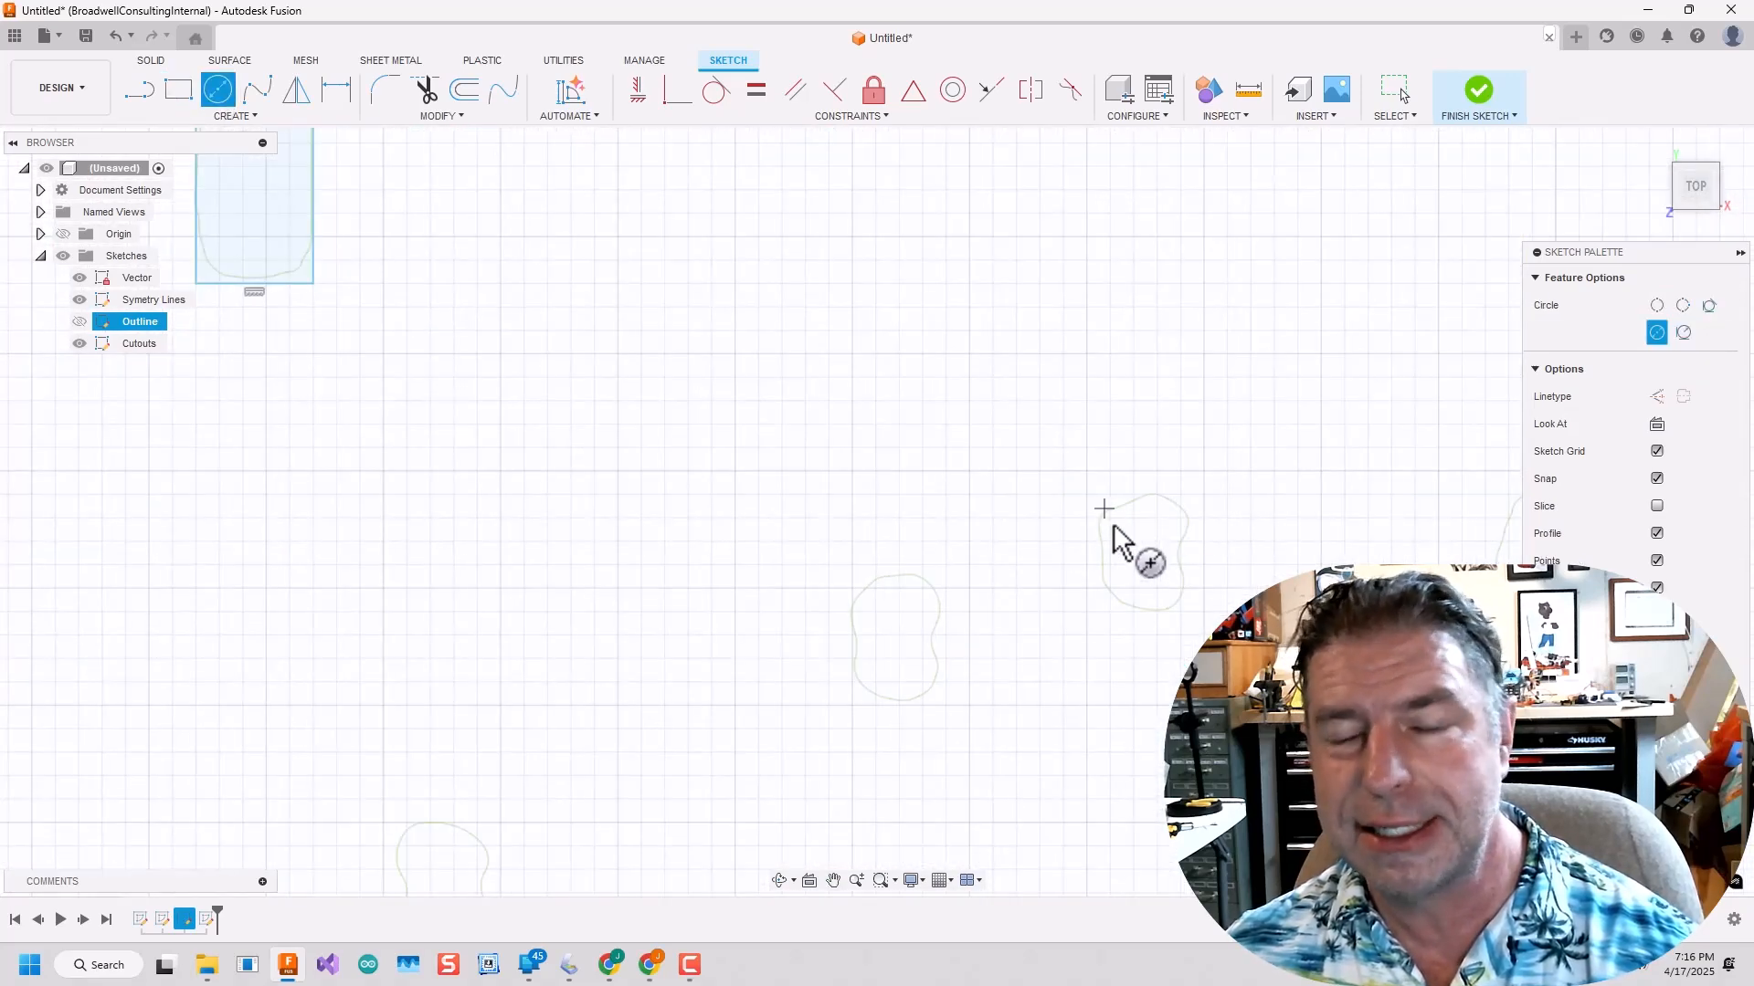
left_click(233, 116)
mouse_move(274, 168)
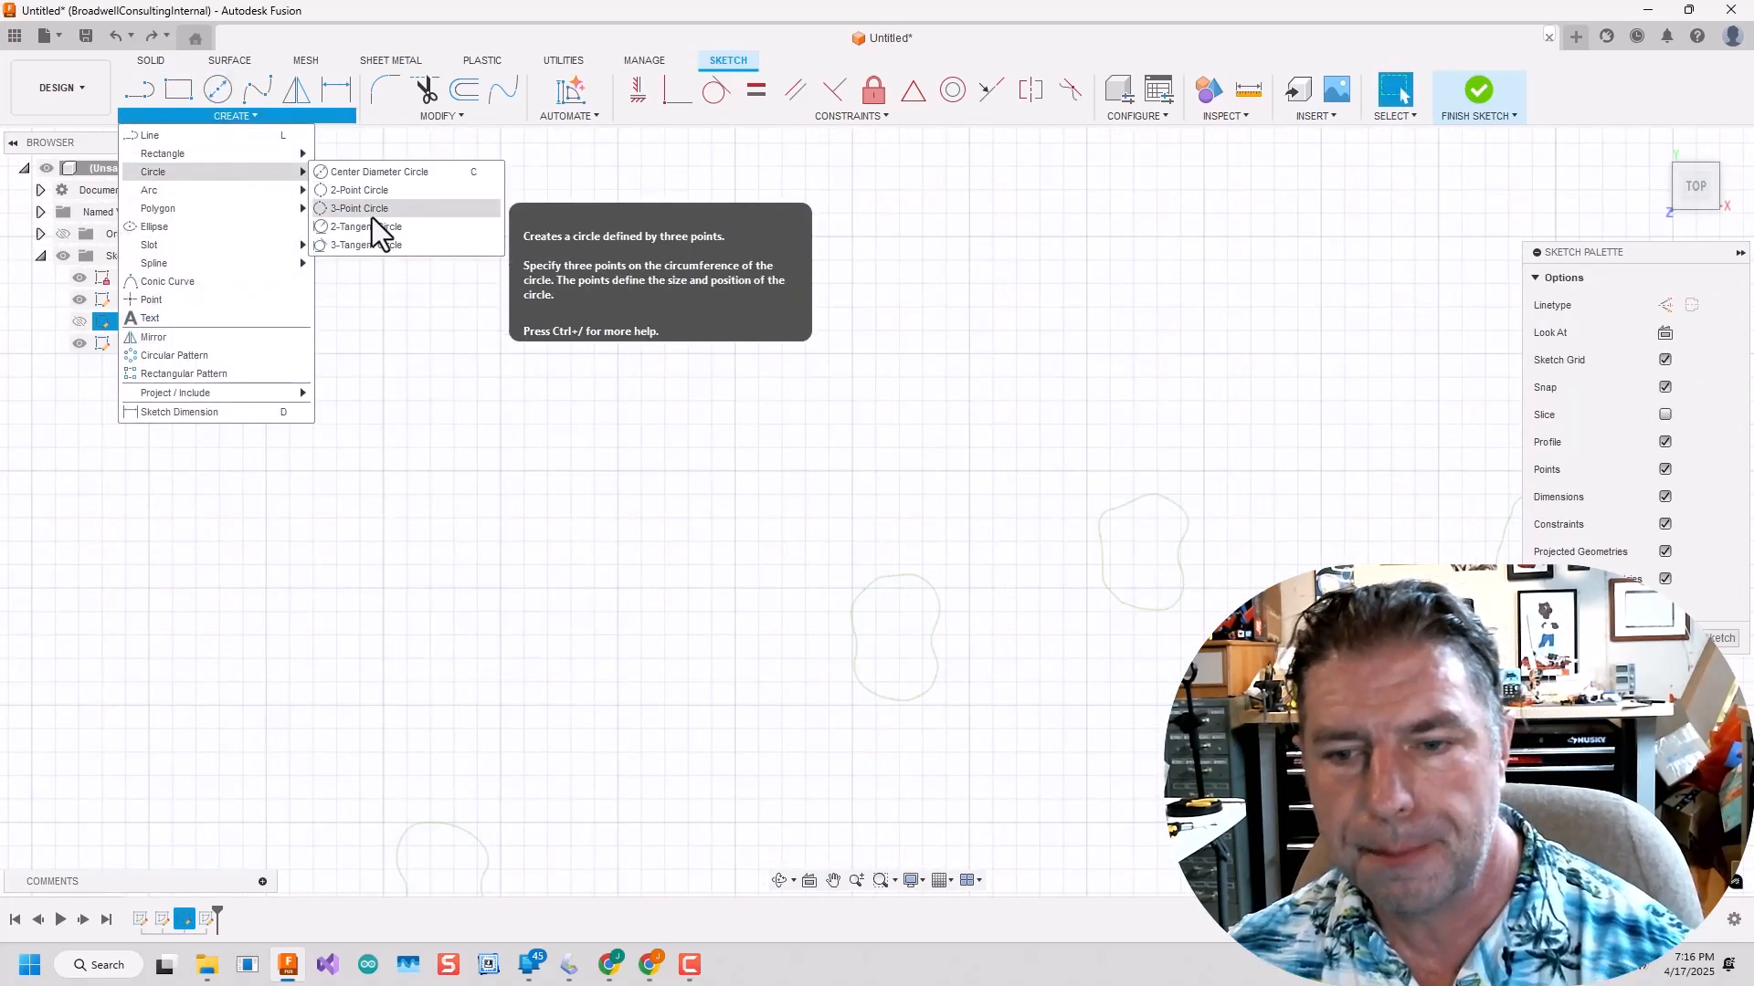
left_click(372, 230)
left_click(1180, 599)
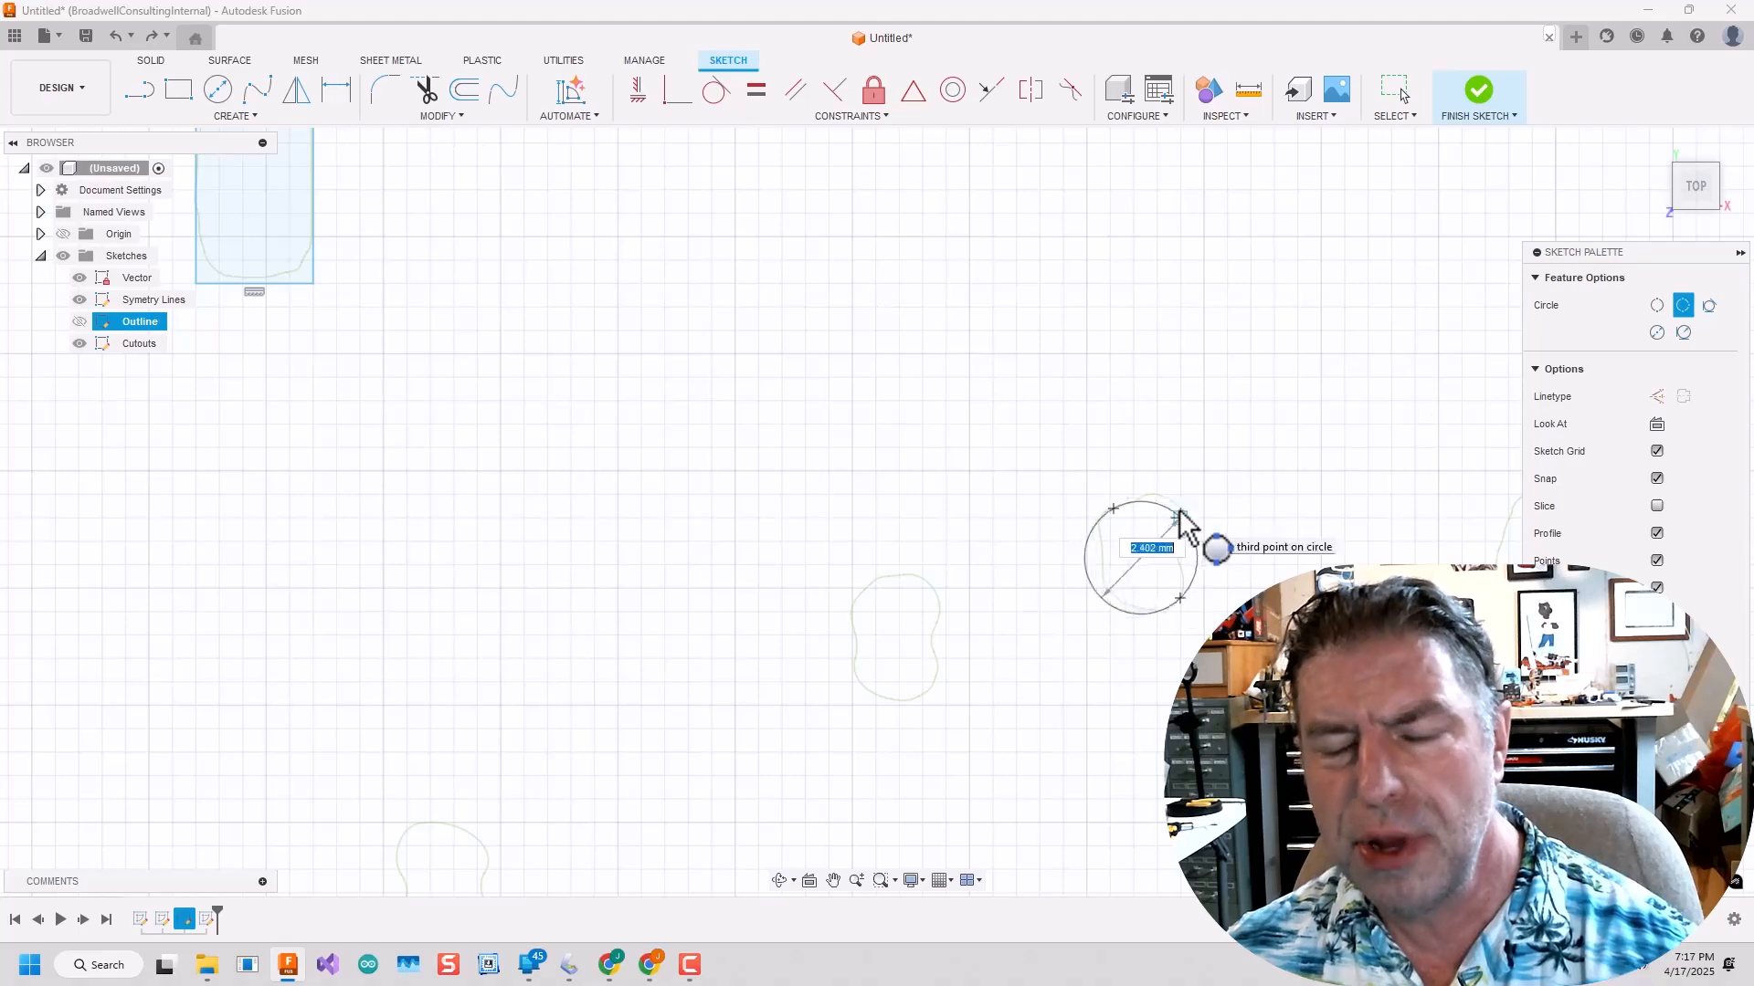
left_click(1182, 507)
Trace the neighbouring small hole, just left of the last circle, with a 3-point circle.
scroll(1097, 794, "down", 3)
scroll(1080, 494, "up", 3)
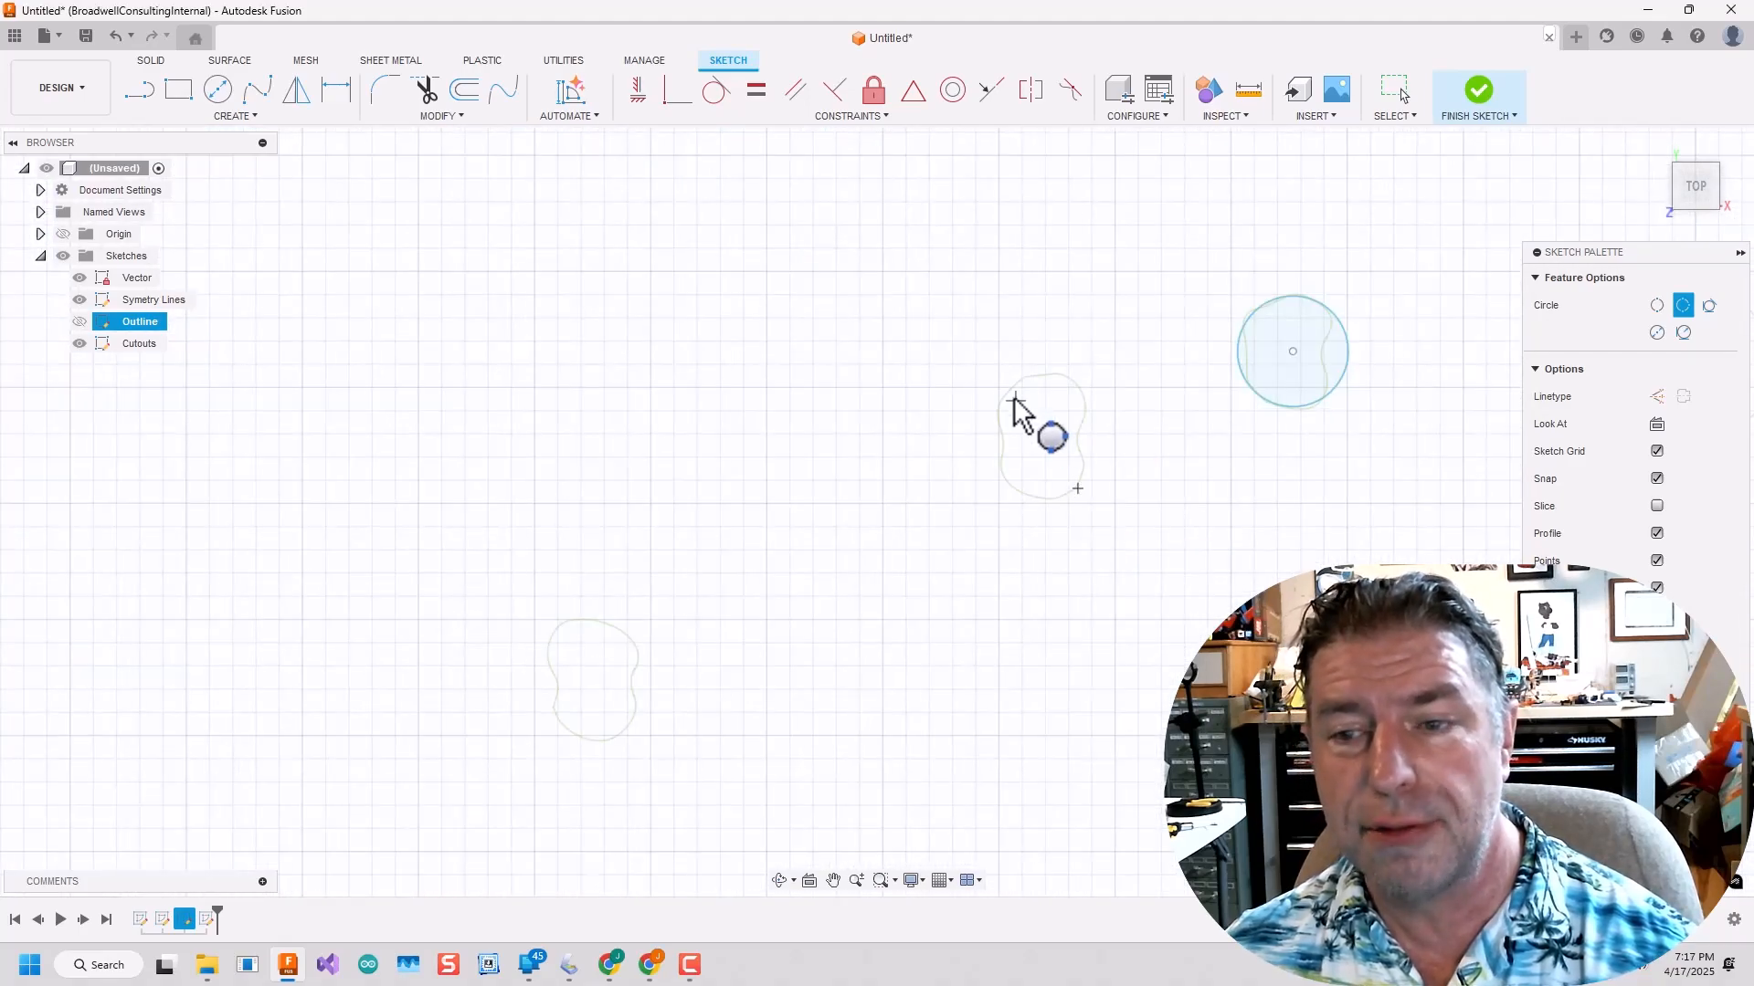
scroll(971, 627, "down", 5)
scroll(924, 548, "up", 8)
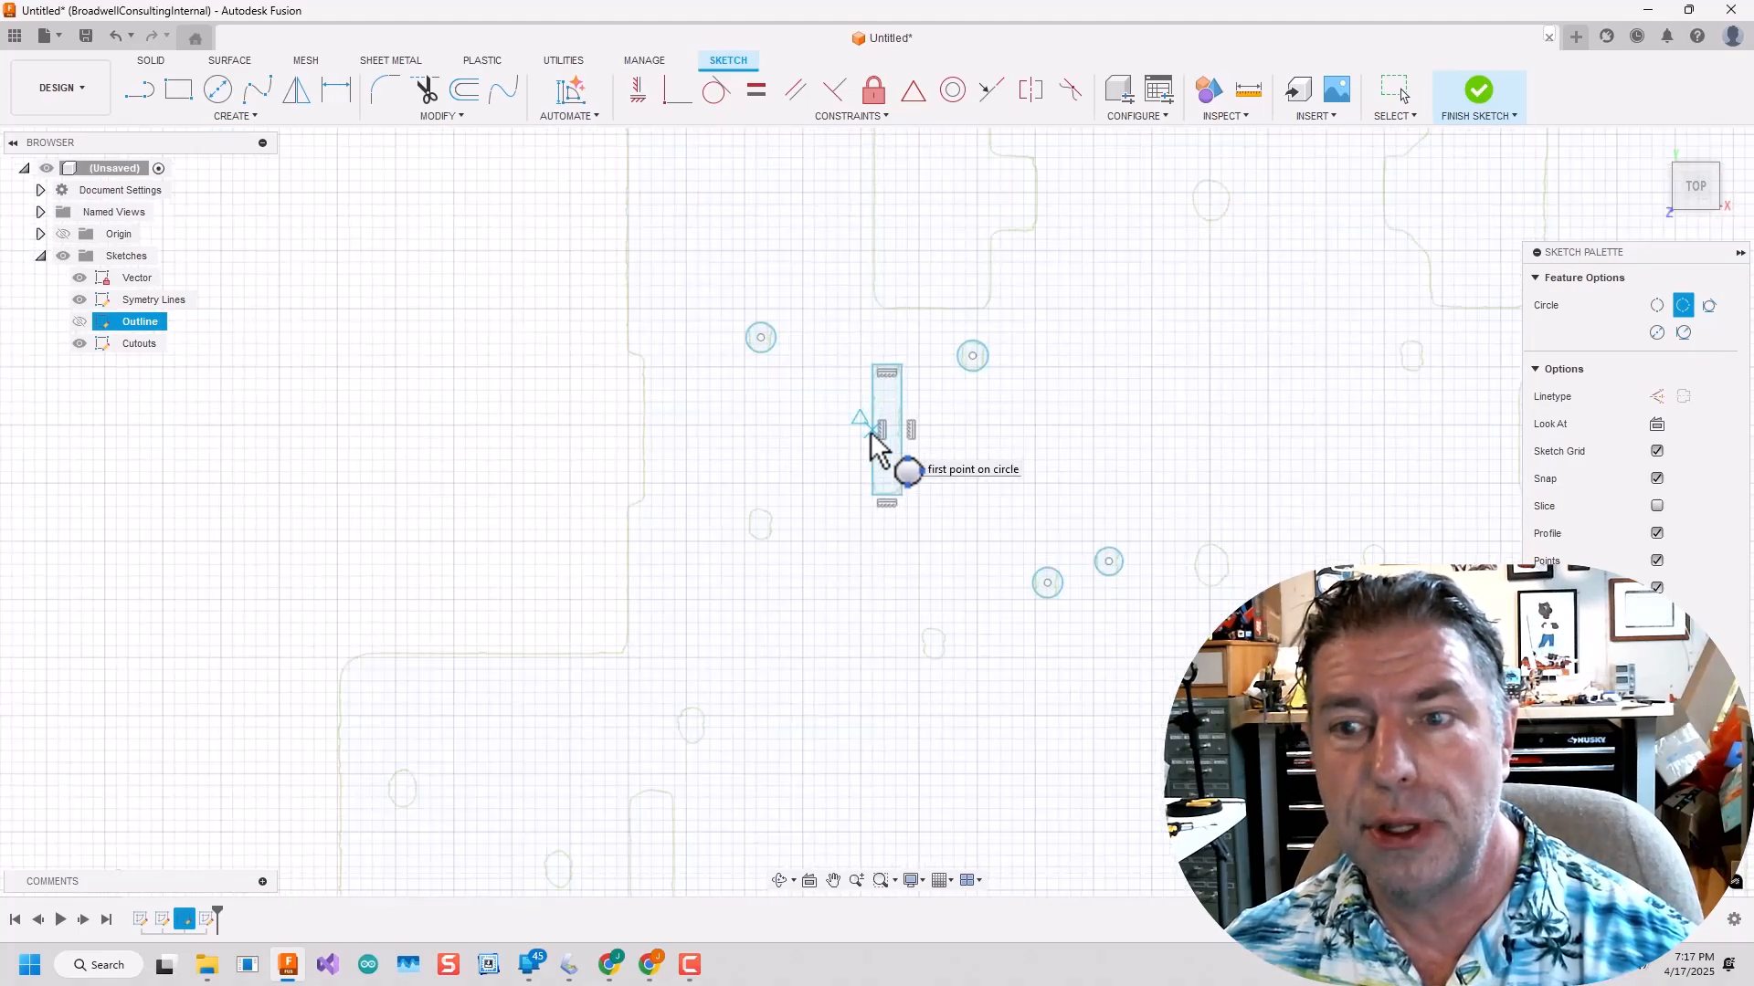
Trace the small hole left of the narrow slot's lower end and the one below the slot with 3-point circles.
scroll(1002, 834, "down", 5)
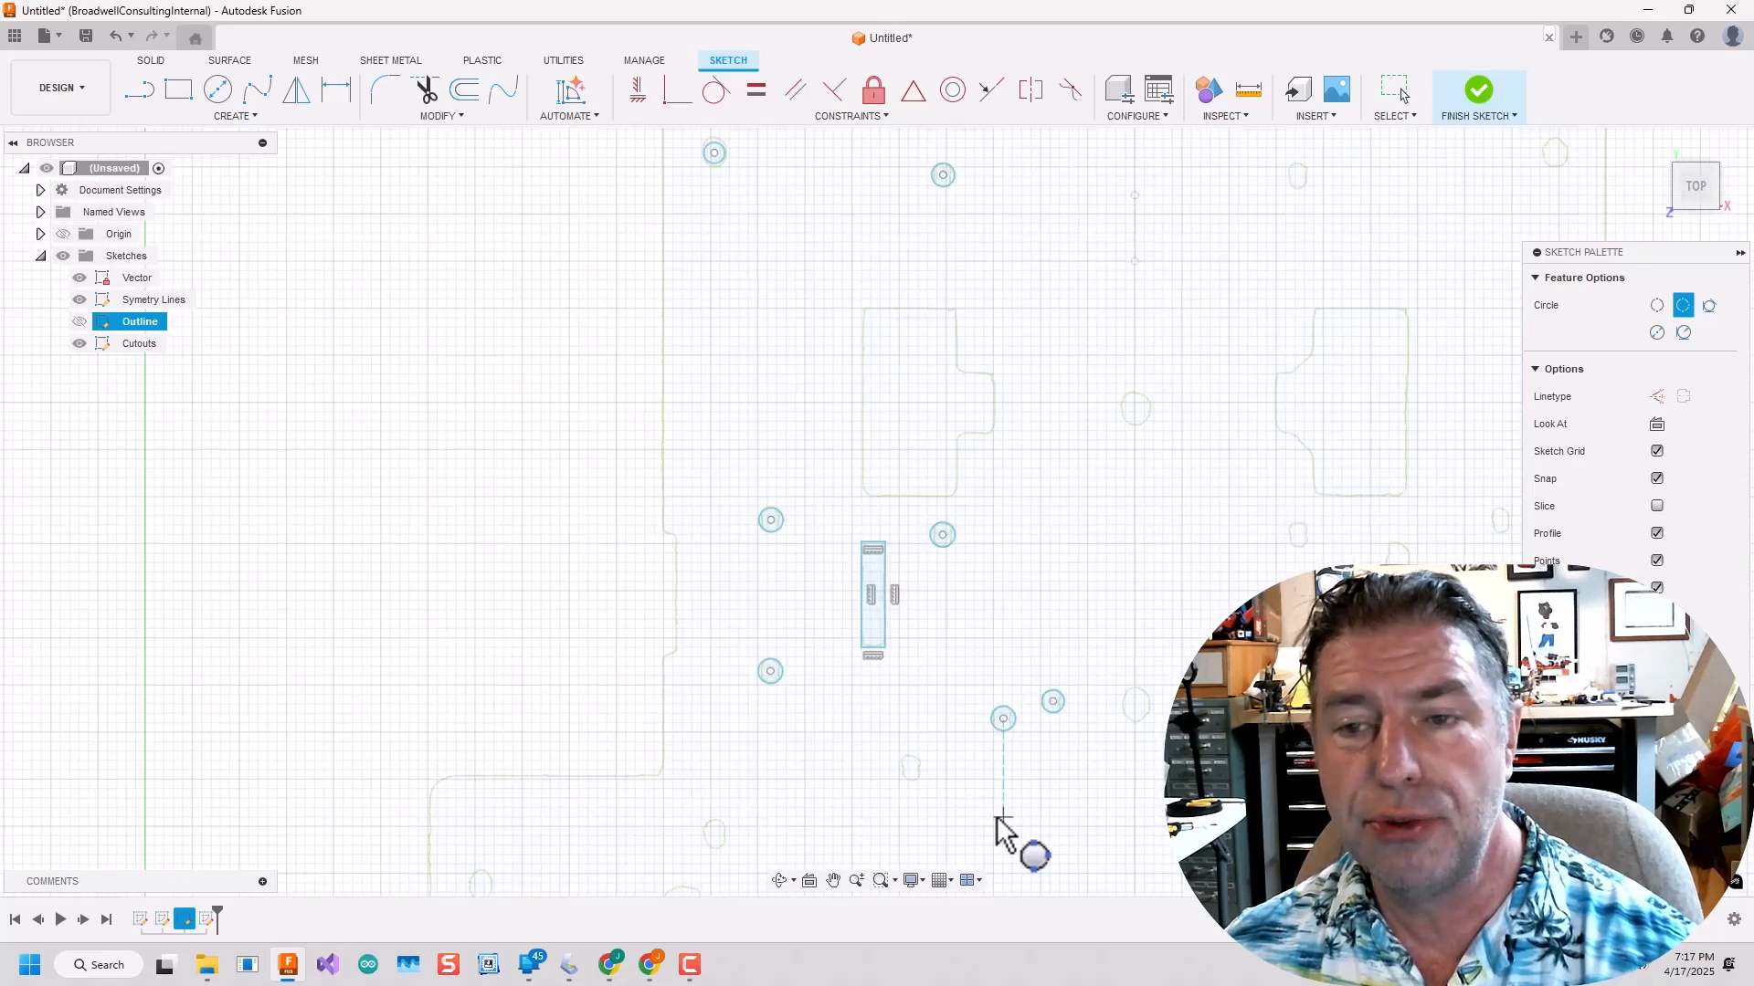
scroll(940, 618, "up", 6)
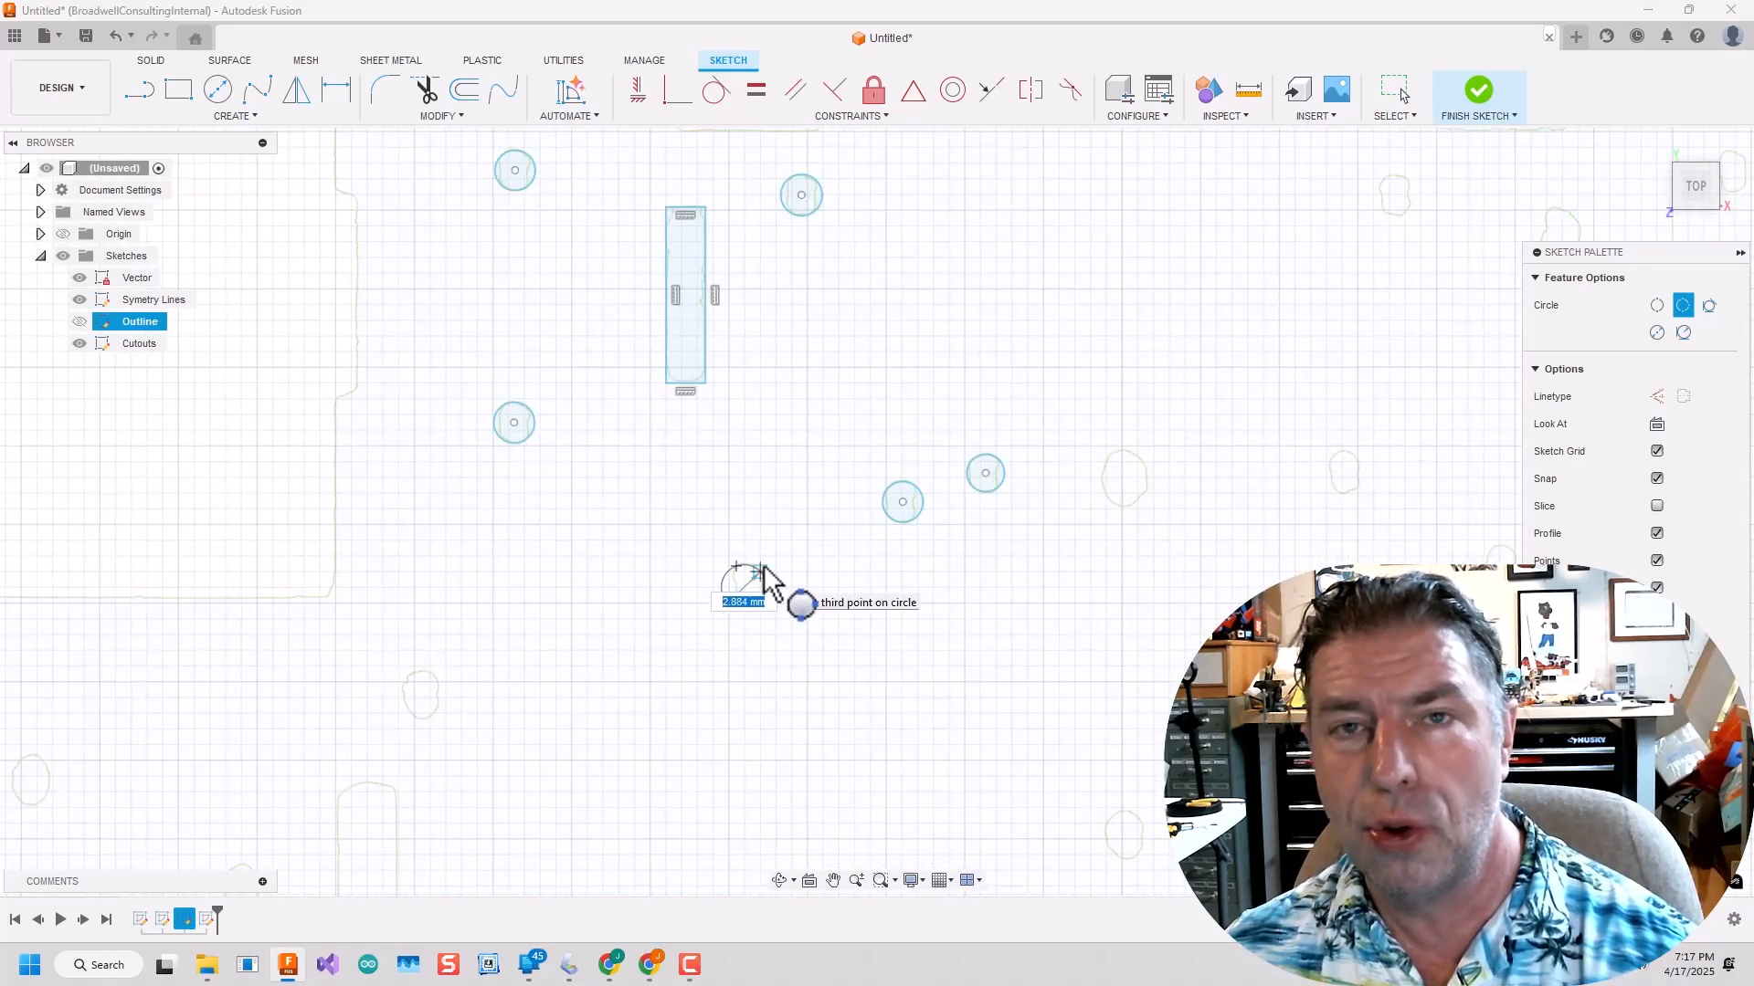
scroll(762, 580, "up", 4)
scroll(979, 614, "down", 5)
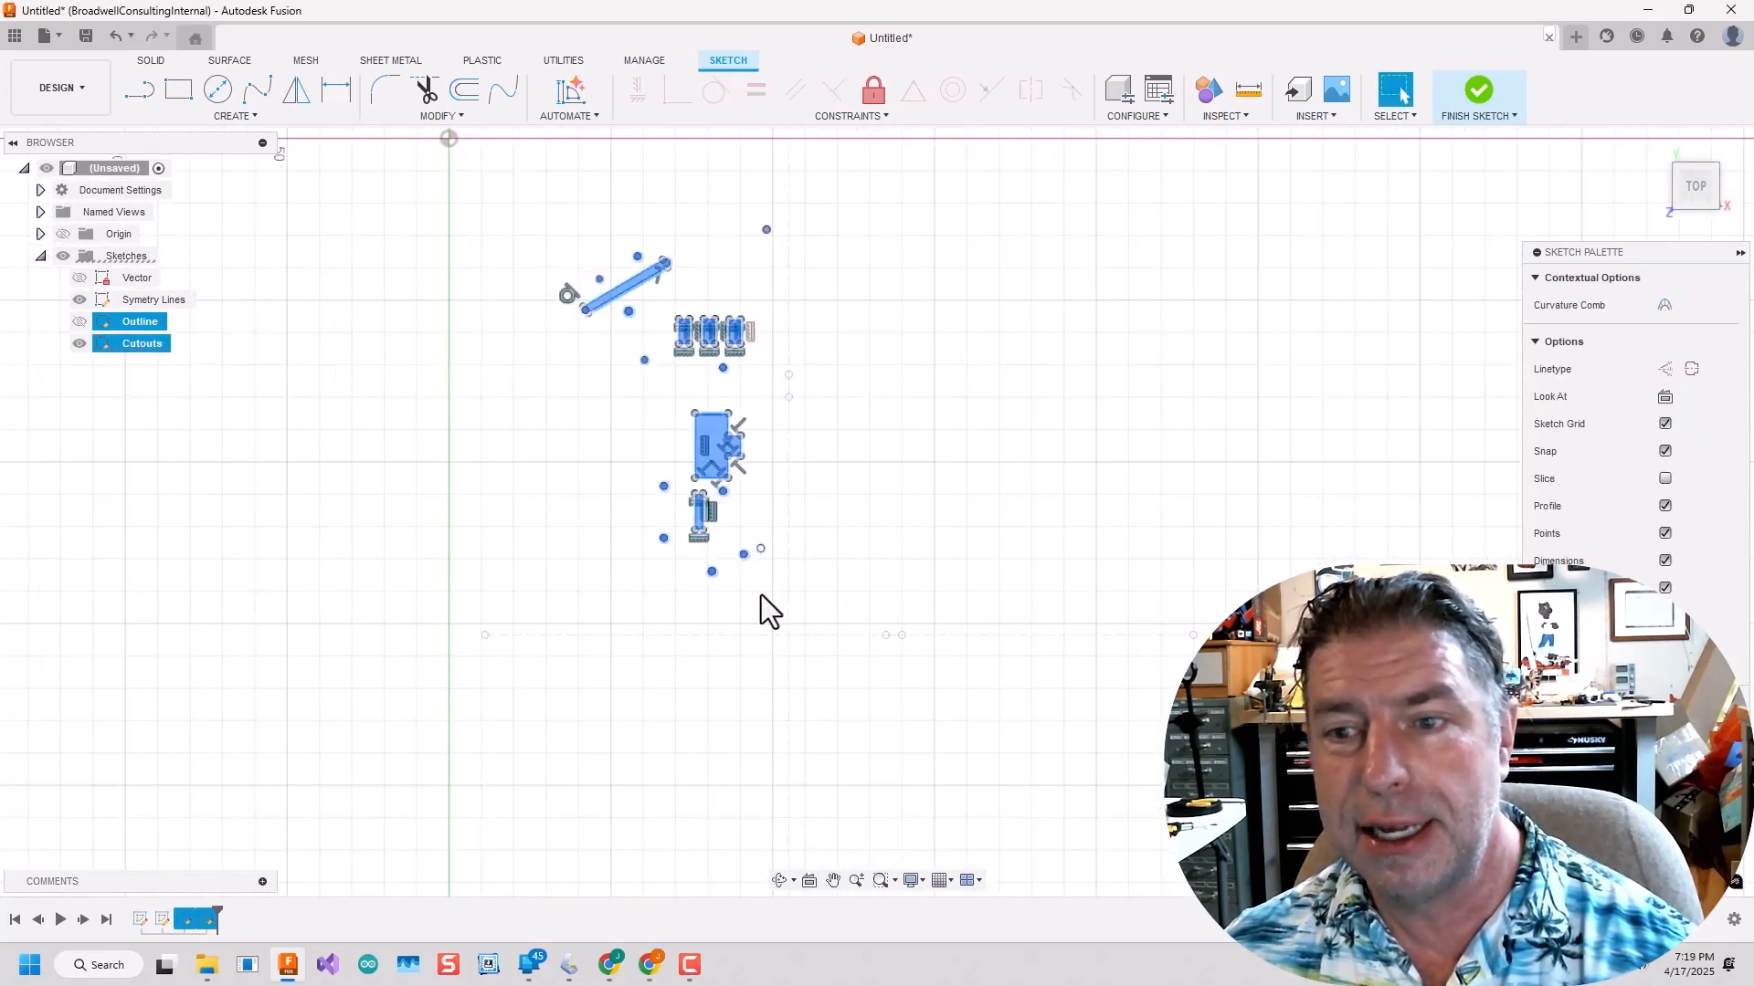
scroll(760, 595, "up", 2)
scroll(716, 447, "down", 3)
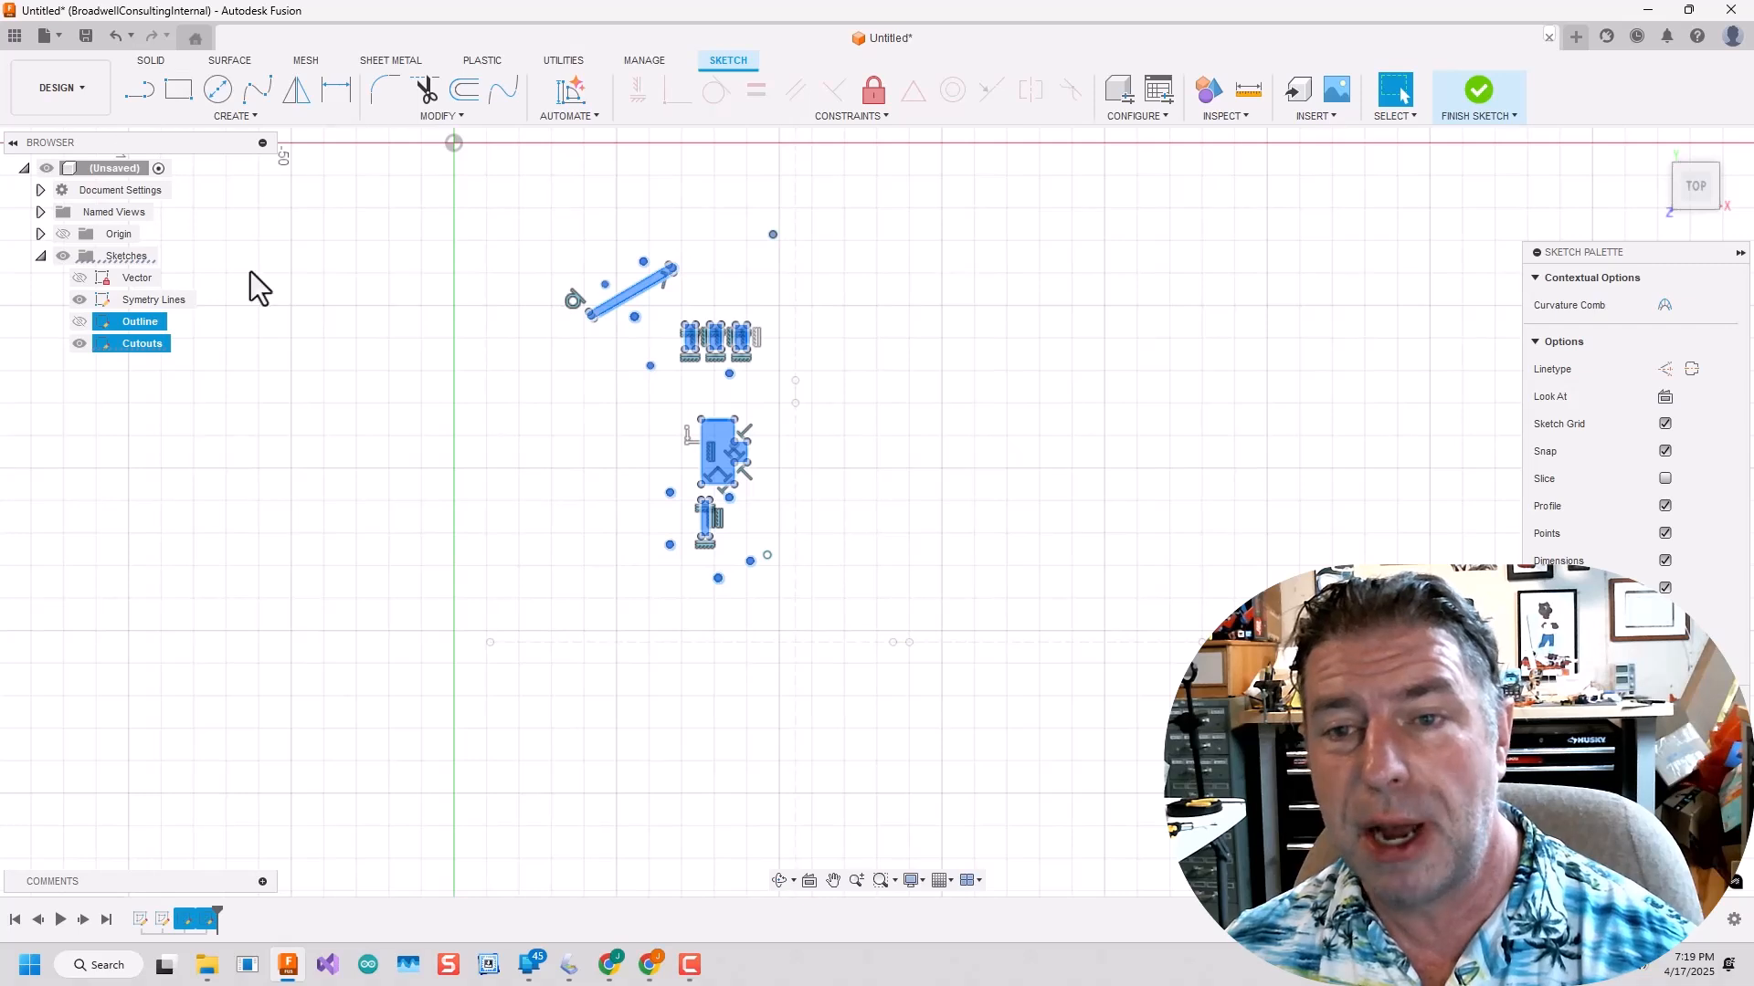
Try to mirror the selected cutouts about the vertical symmetry line.
left_click(236, 116)
left_click(232, 336)
left_click(796, 375)
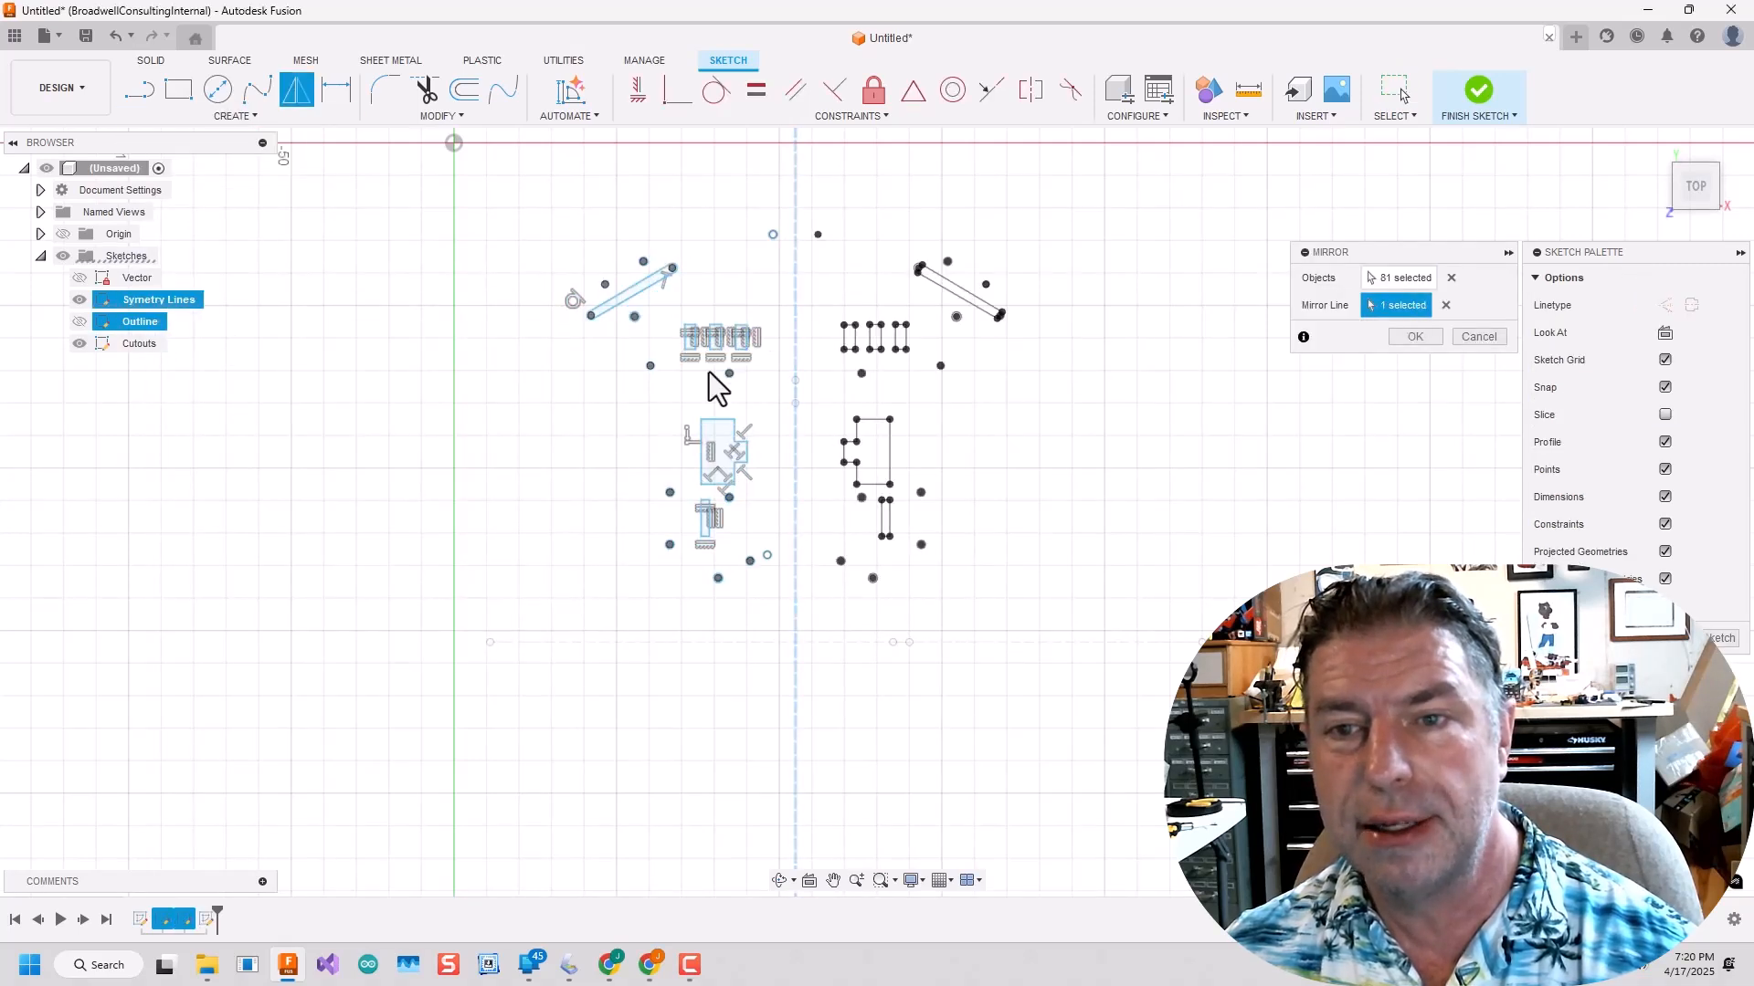
scroll(709, 371, "down", 2)
key("Return")
Try to mirror both halves of the cutouts about the horizontal symmetry line.
left_click_drag(547, 237, 963, 558)
left_click(236, 116)
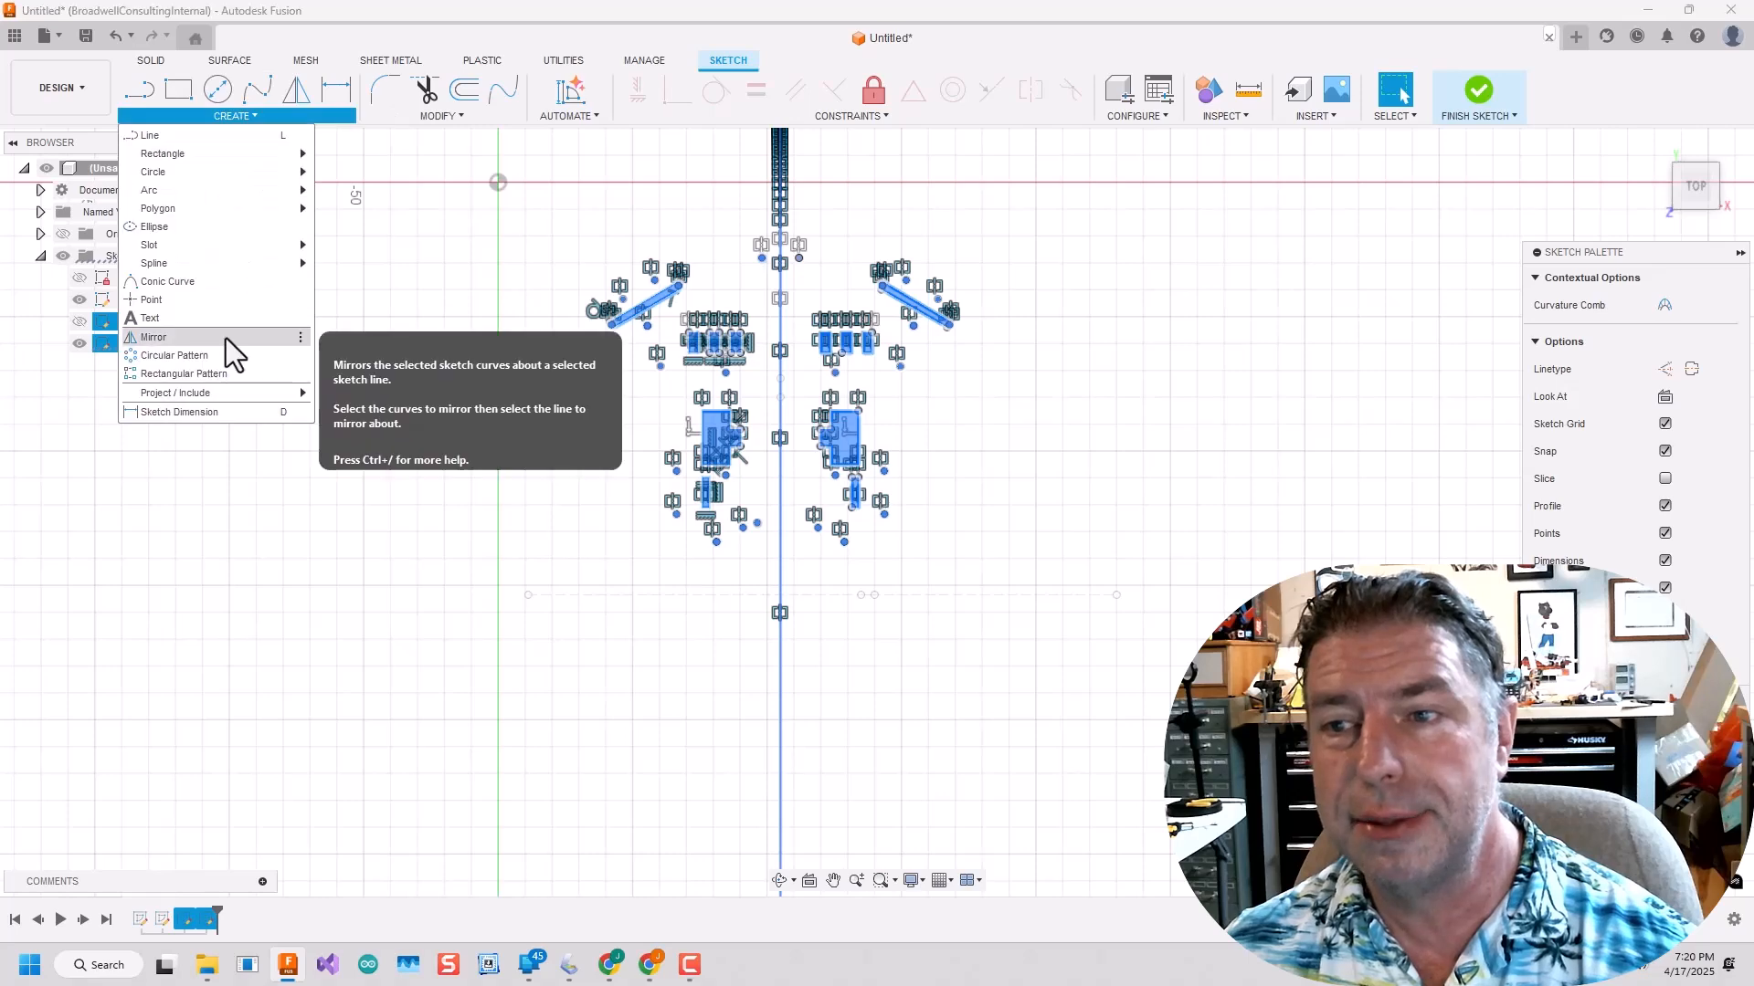
left_click(227, 338)
left_click(1005, 597)
scroll(1004, 600, "down", 4)
left_click(1416, 338)
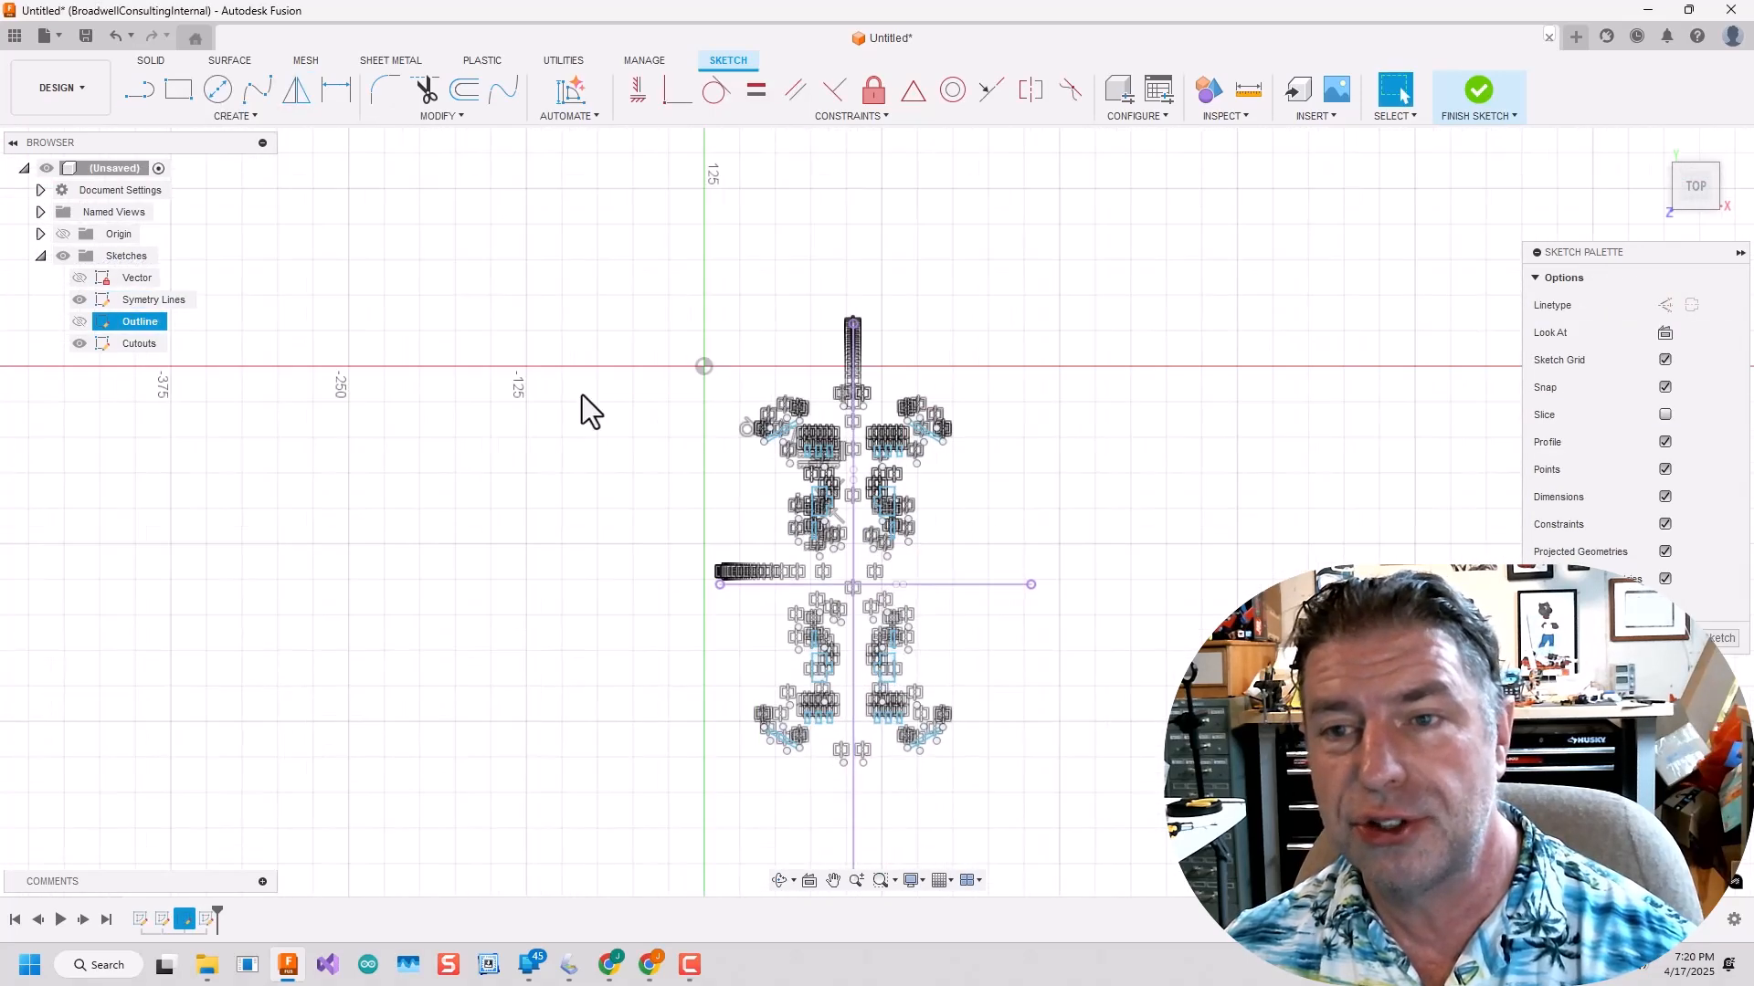
Finish the sketch and show the Vector sketch to compare the mirrored cutouts with the scan.
left_click(1479, 91)
left_click(80, 278)
scroll(846, 682, "up", 1)
scroll(869, 494, "up", 8)
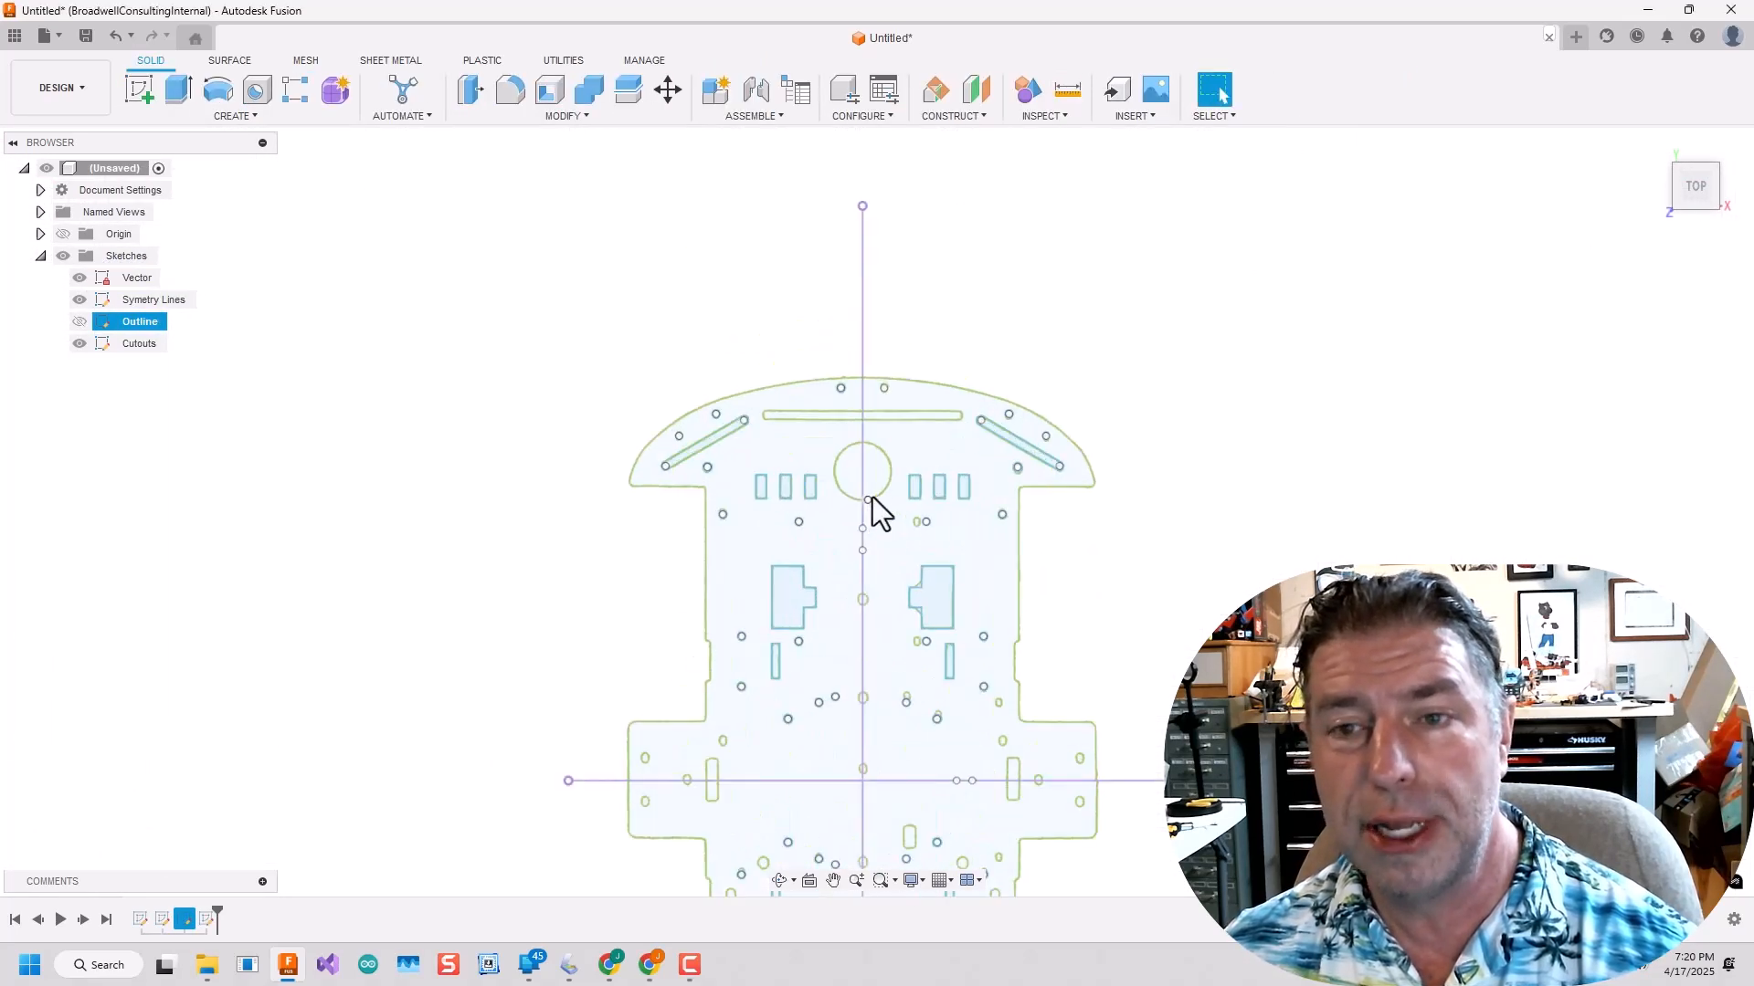
left_click(138, 347)
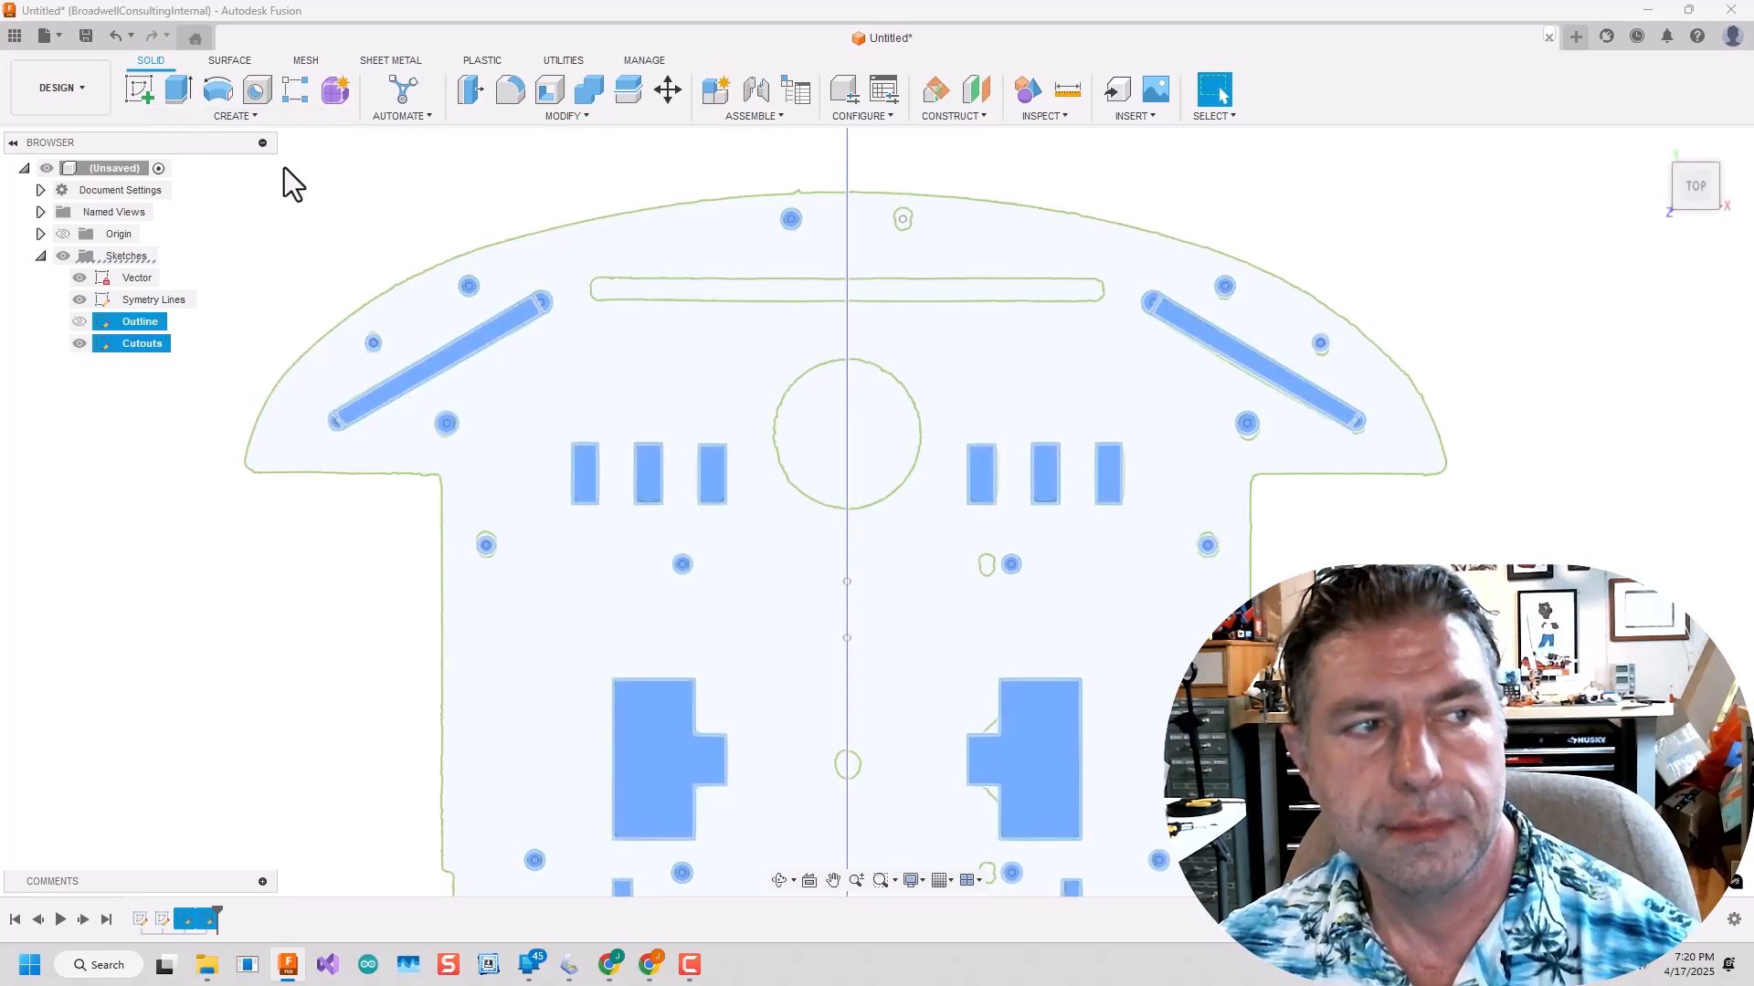
Undo both mirror operations on the cutouts.
key("ctrl+z")
key("ctrl+z")
key("ctrl+z")
scroll(561, 408, "down", 2)
key("ctrl+z")
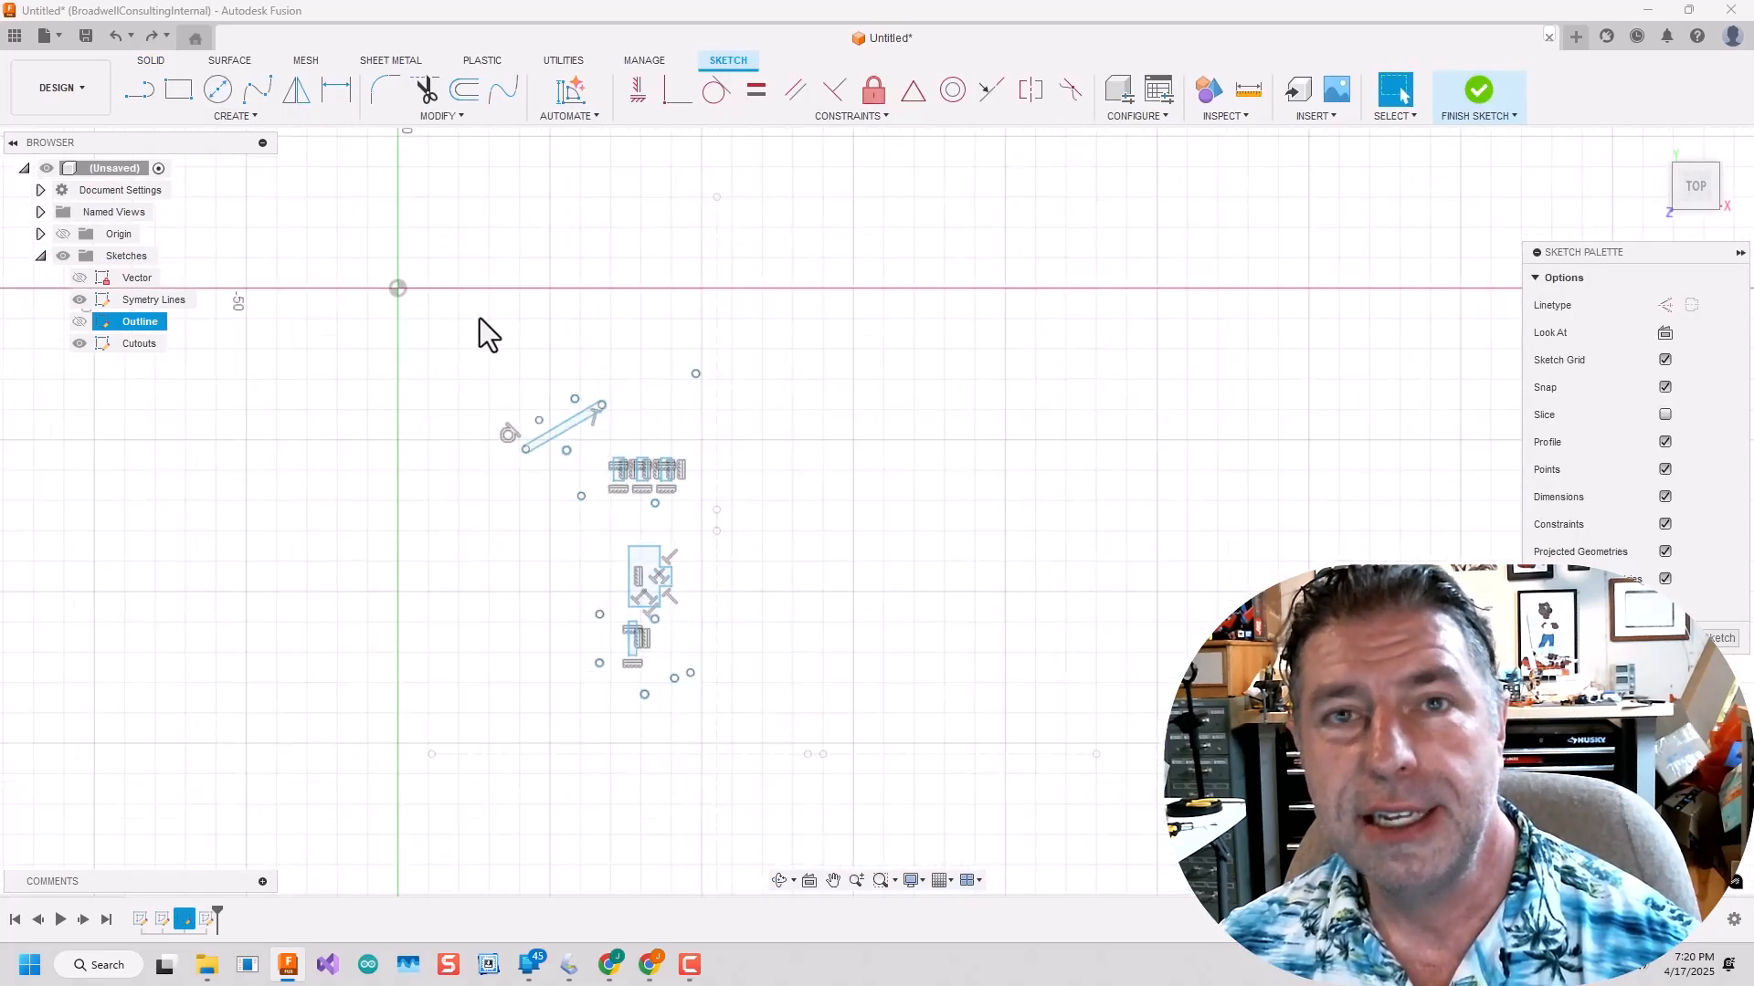
Mirror the traced cutouts of the upper left quarter about the vertical symmetry line.
left_click_drag(456, 313, 712, 721)
left_click(234, 116)
left_click(154, 337)
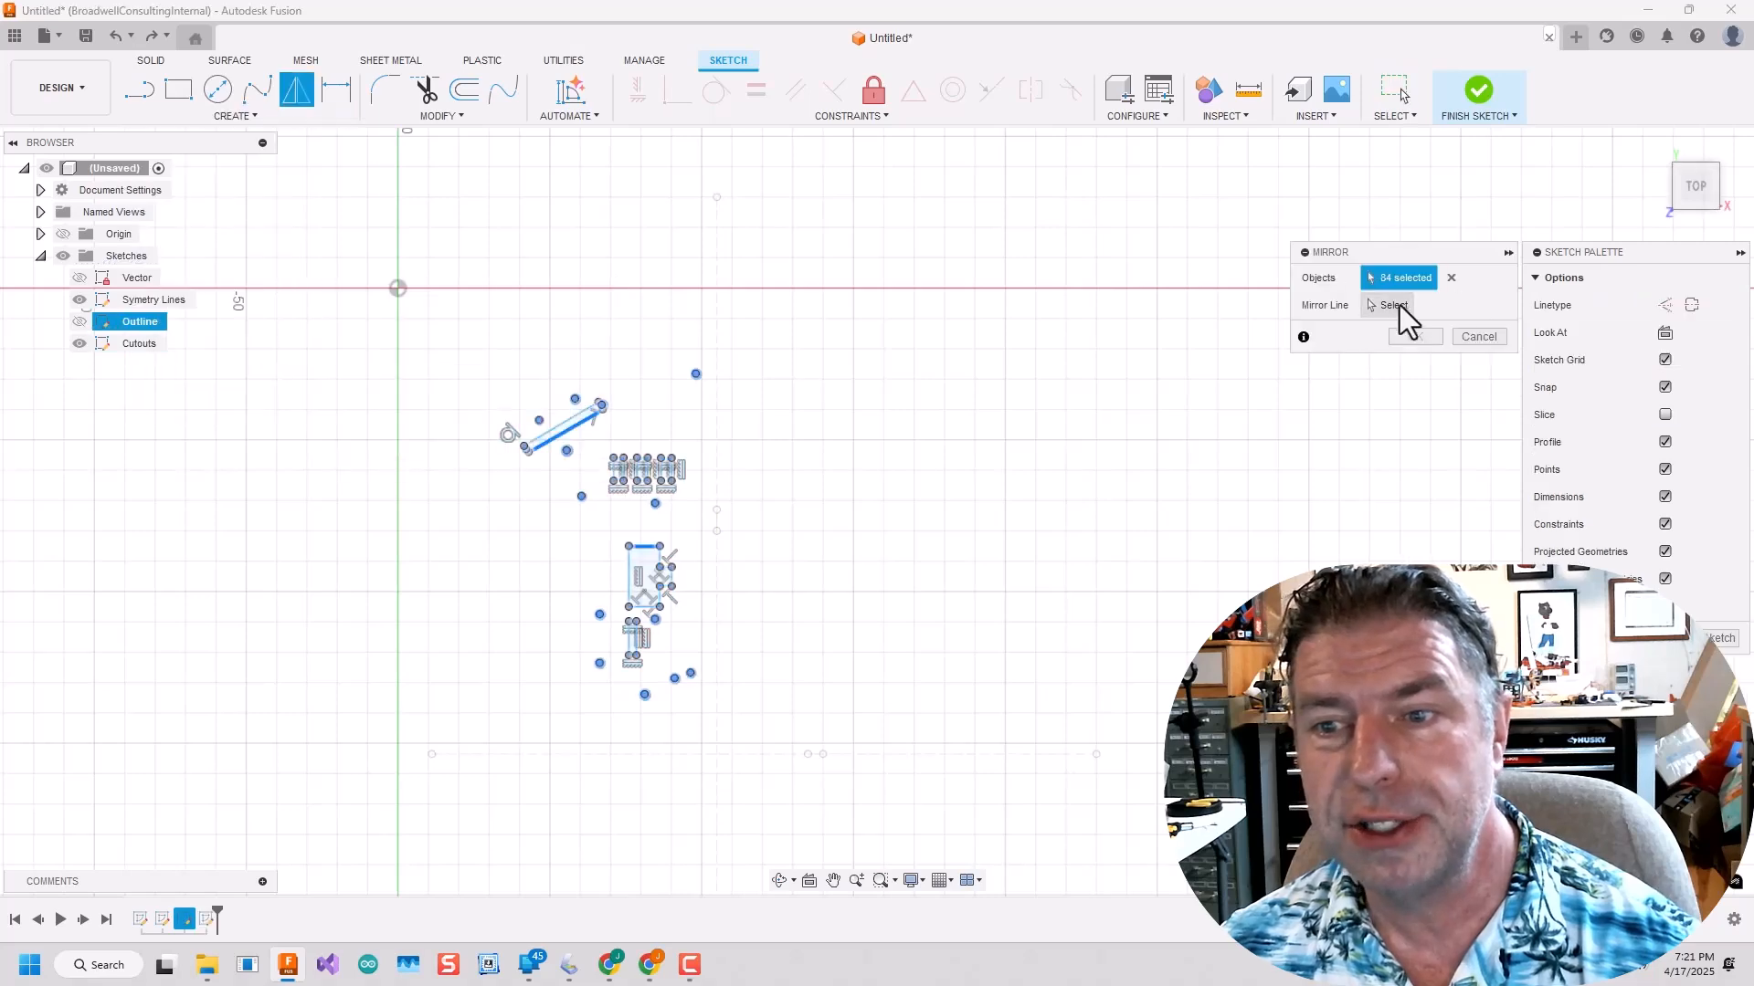
left_click(716, 412)
left_click(1414, 337)
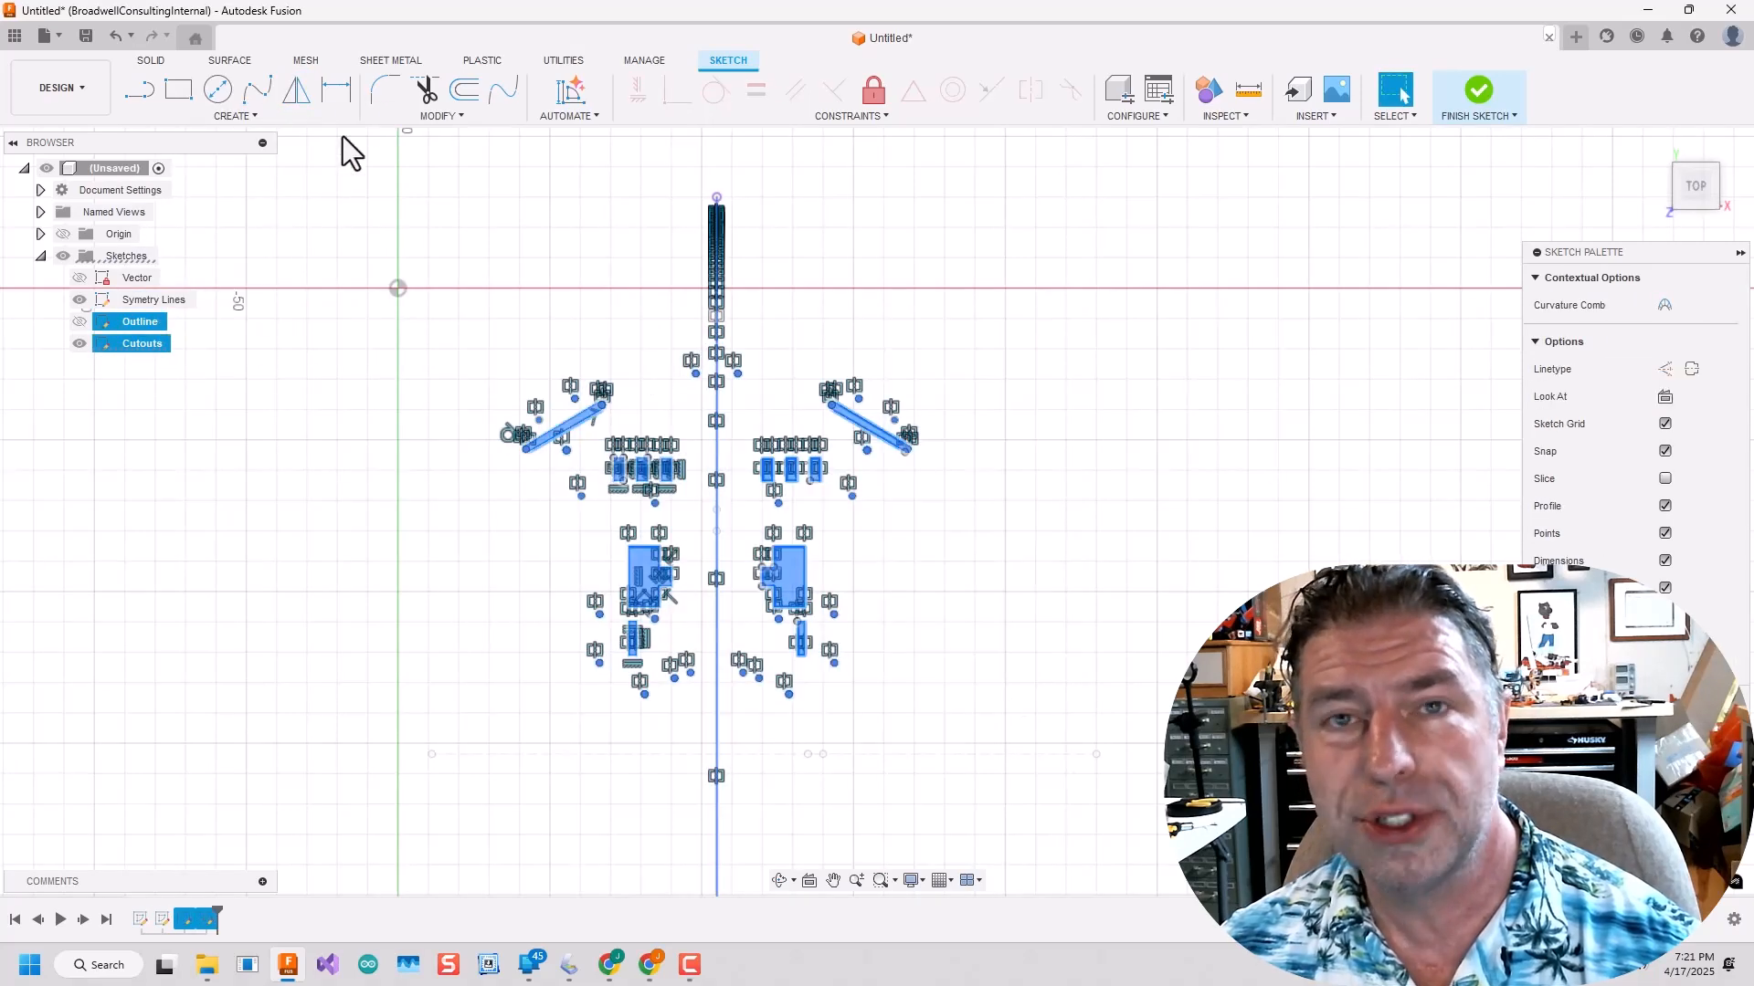
Mirror the cutouts of the plate's upper half about the horizontal symmetry line and finish the sketch.
left_click(234, 116)
left_click(153, 337)
left_click(1389, 305)
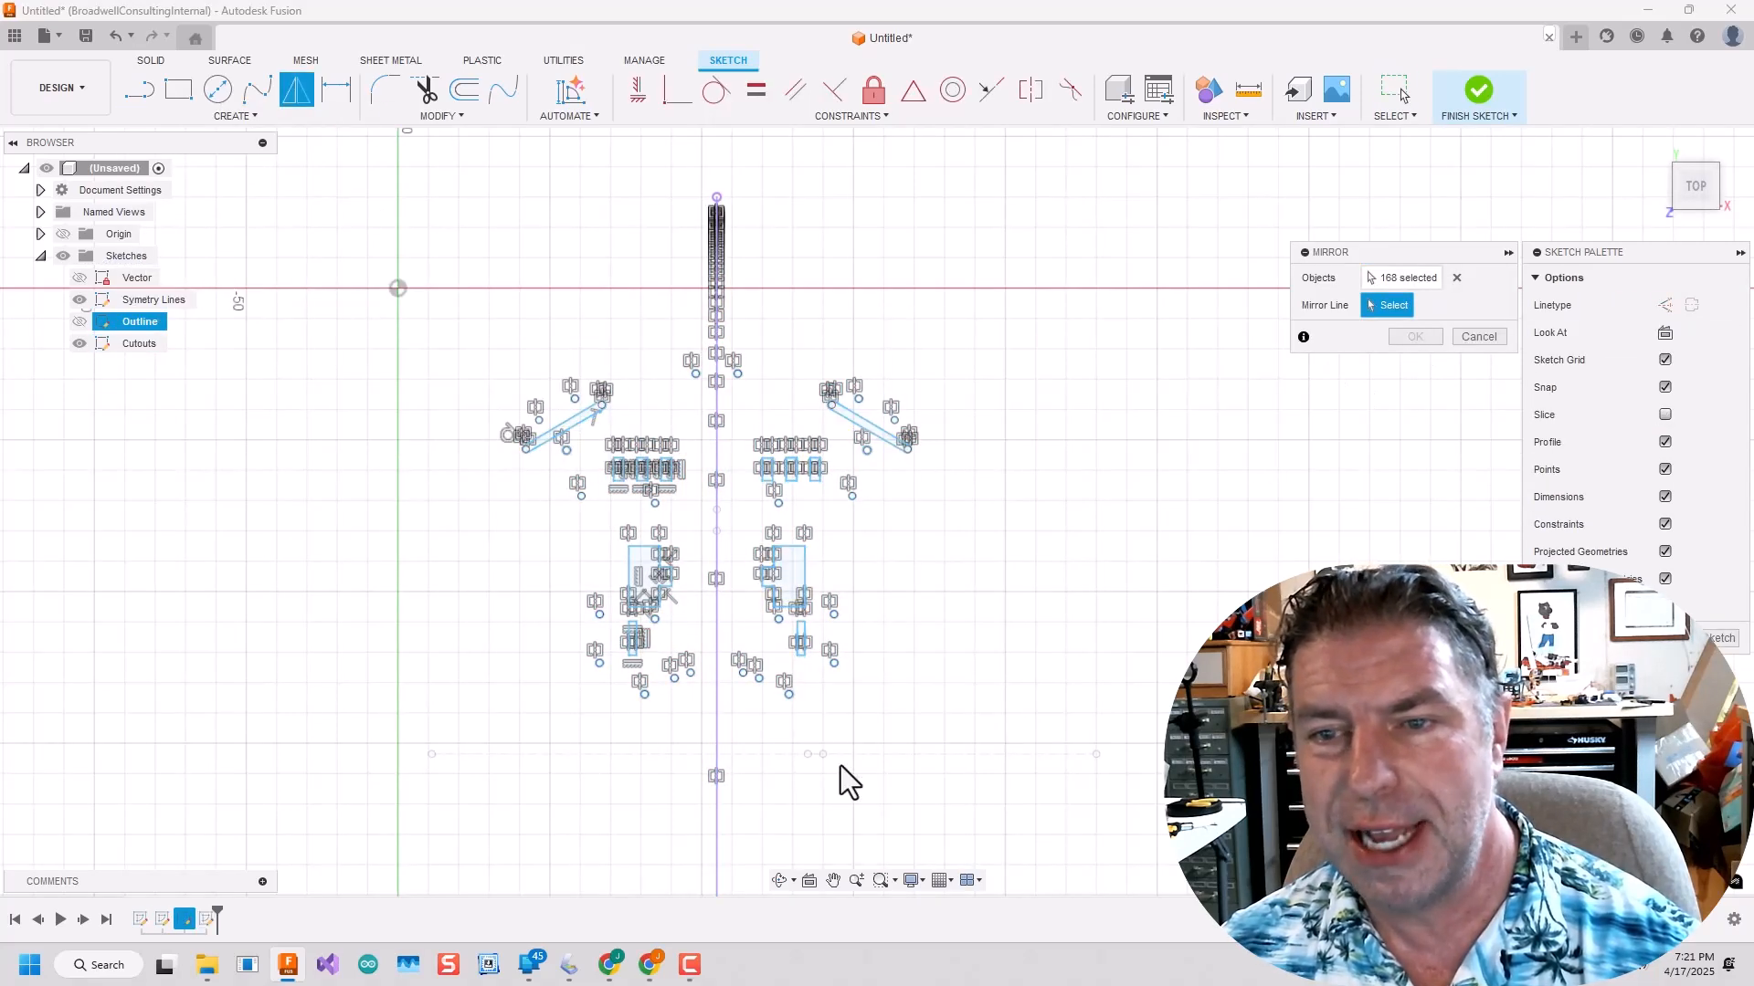
left_click(856, 754)
scroll(873, 741, "down", 5)
left_click(1415, 337)
scroll(1016, 758, "up", 1)
middle_click_drag(1016, 758, 1014, 370)
left_click(1479, 89)
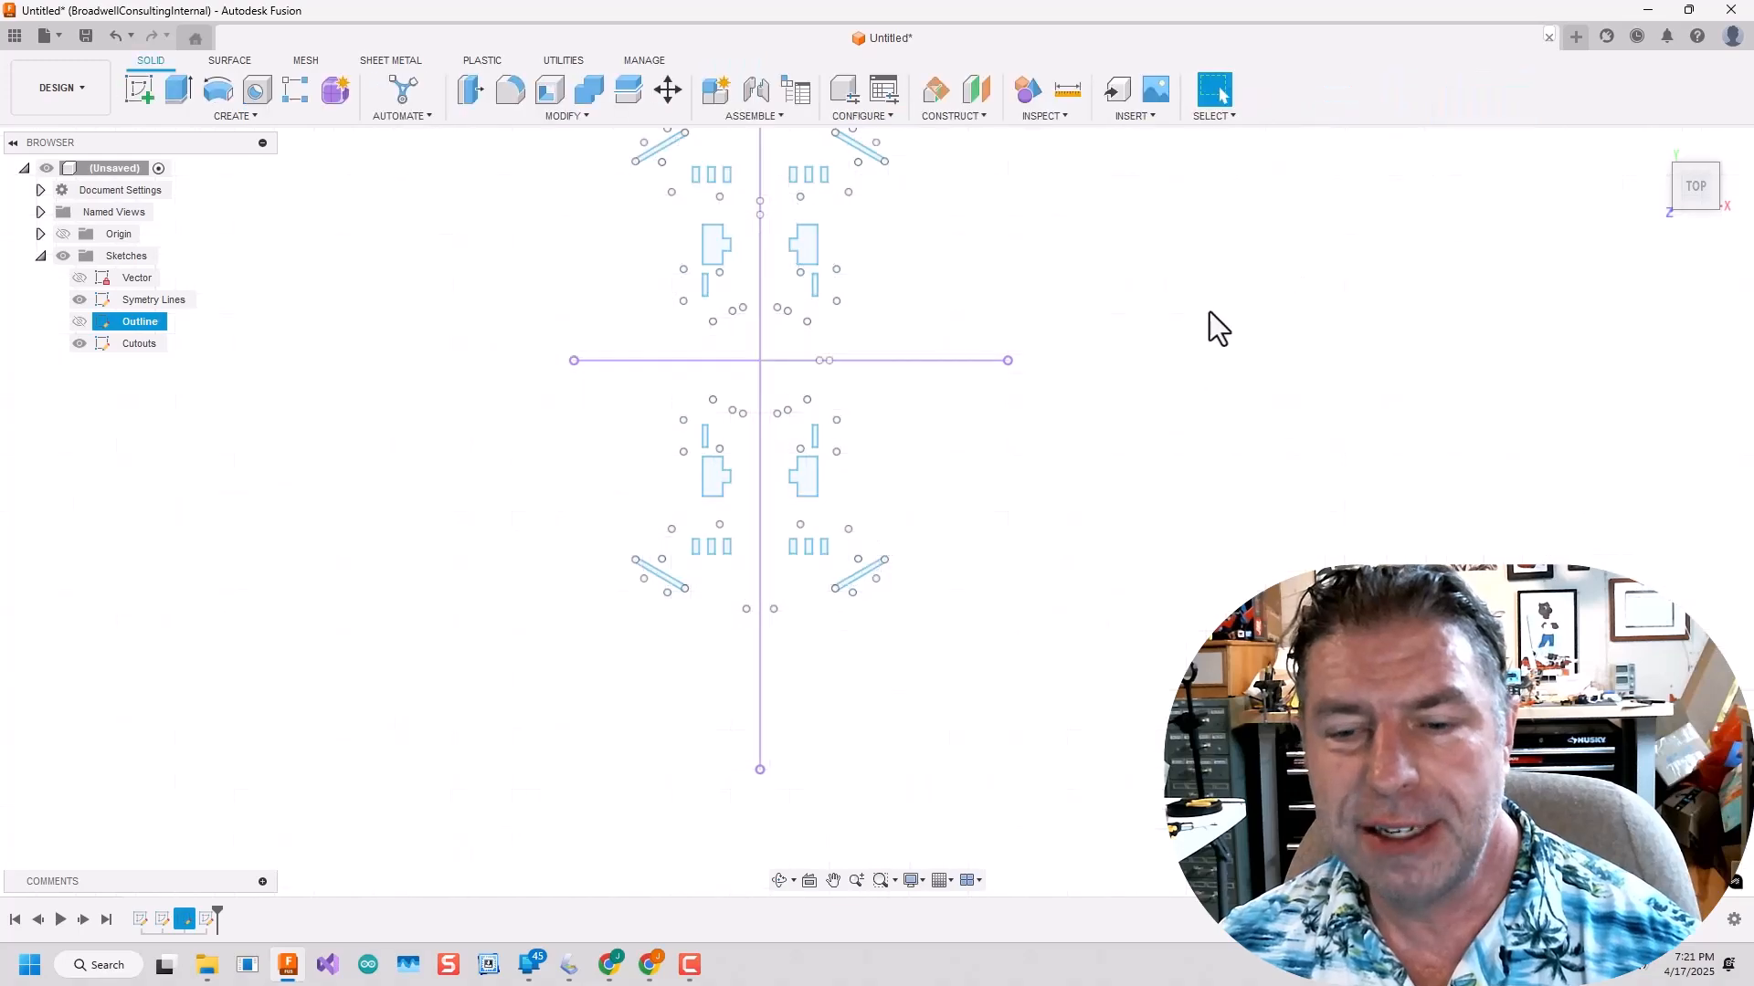
Show the Vector sketch and reopen the Cutouts sketch for editing.
left_click(130, 342, "ctrl")
right_click(130, 341)
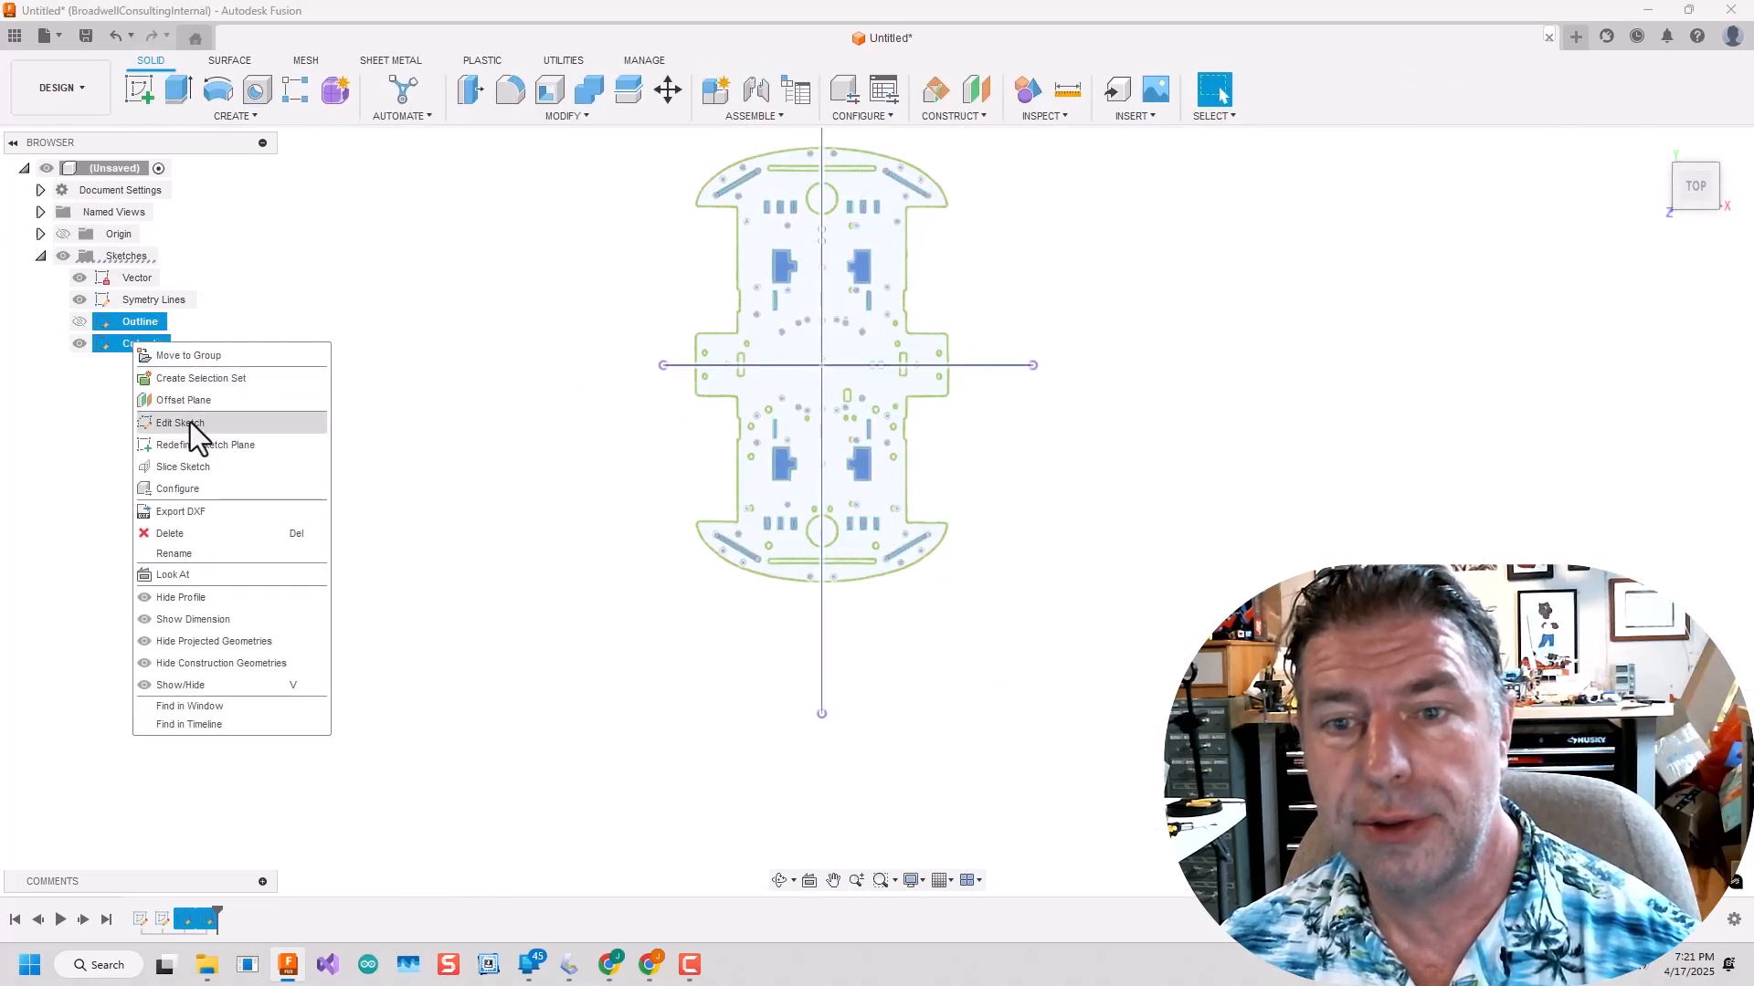
left_click(190, 422)
Trace the large round hole on the vertical symmetry line at the plate's upper end with a 3-point circle.
left_click(236, 116)
mouse_move(212, 172)
left_click(411, 209)
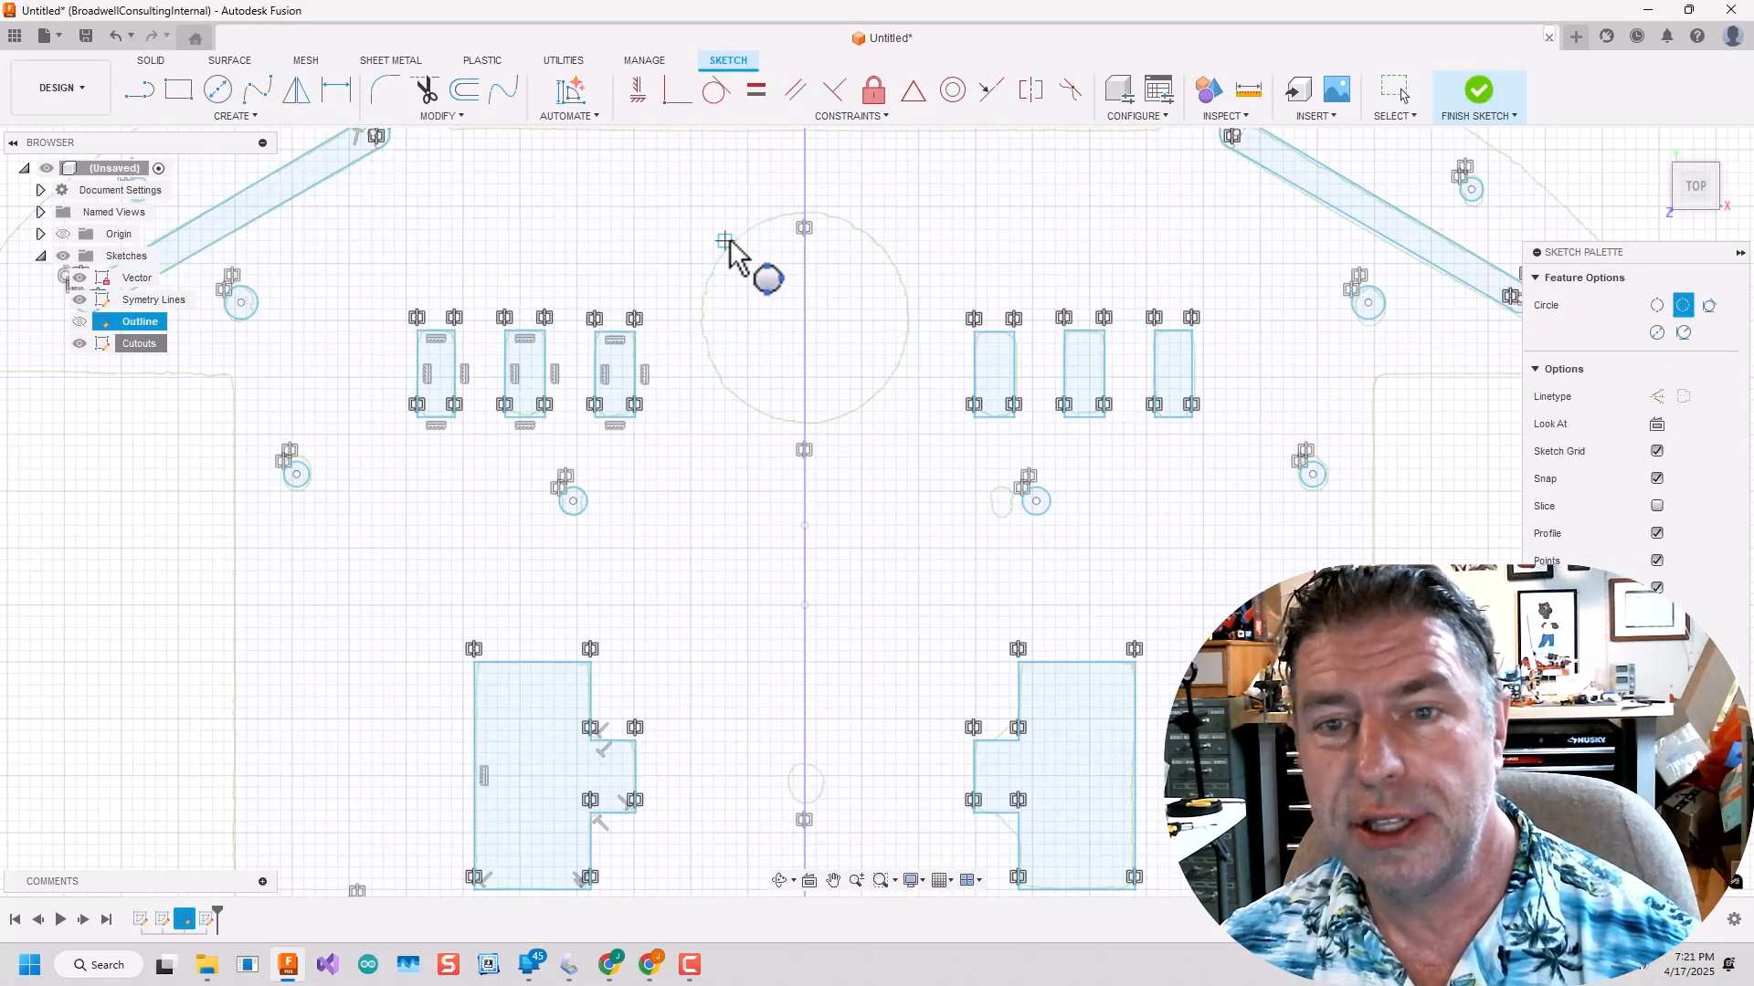
scroll(732, 242, "up", 8)
left_click(737, 243)
scroll(805, 406, "down", 4)
scroll(804, 407, "down", 3)
scroll(1010, 570, "up", 7)
left_click(1010, 570)
scroll(1010, 570, "down", 5)
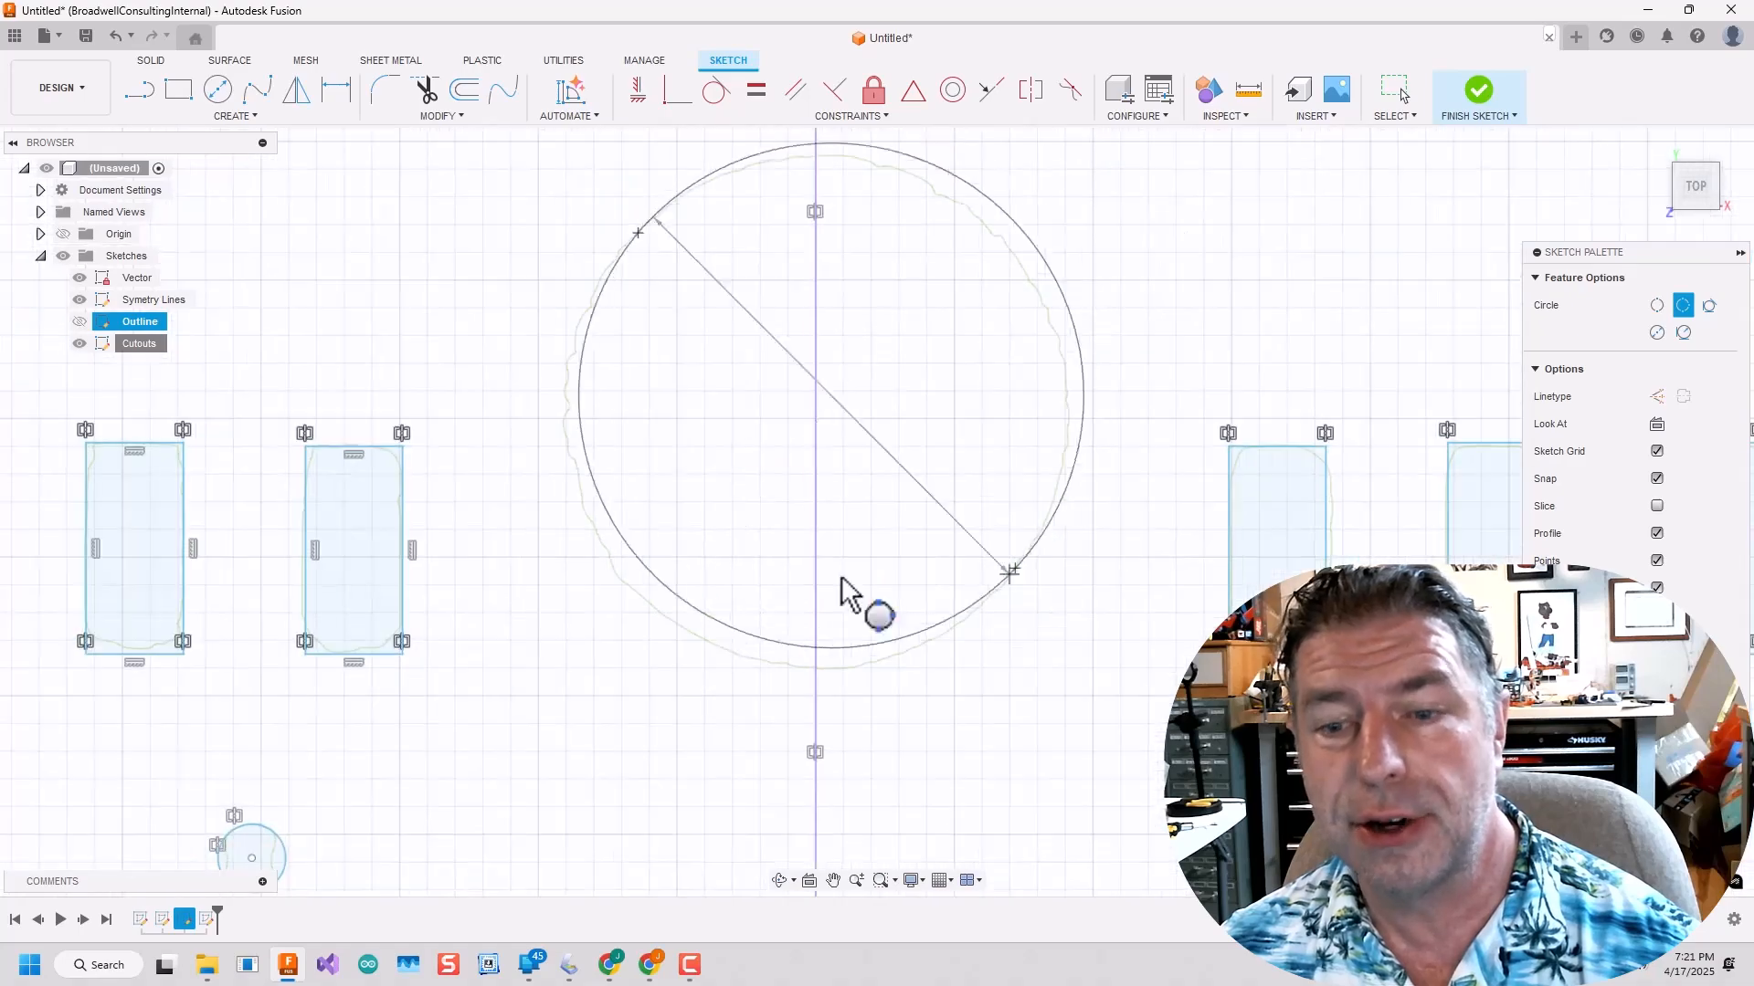
left_click(670, 622)
Draw a 30 mm line along the long horizontal slot's upper edge to the vertical symmetry line, and another along its lower edge.
scroll(697, 603, "down", 7)
scroll(602, 471, "up", 5)
key("l")
scroll(484, 484, "up", 10)
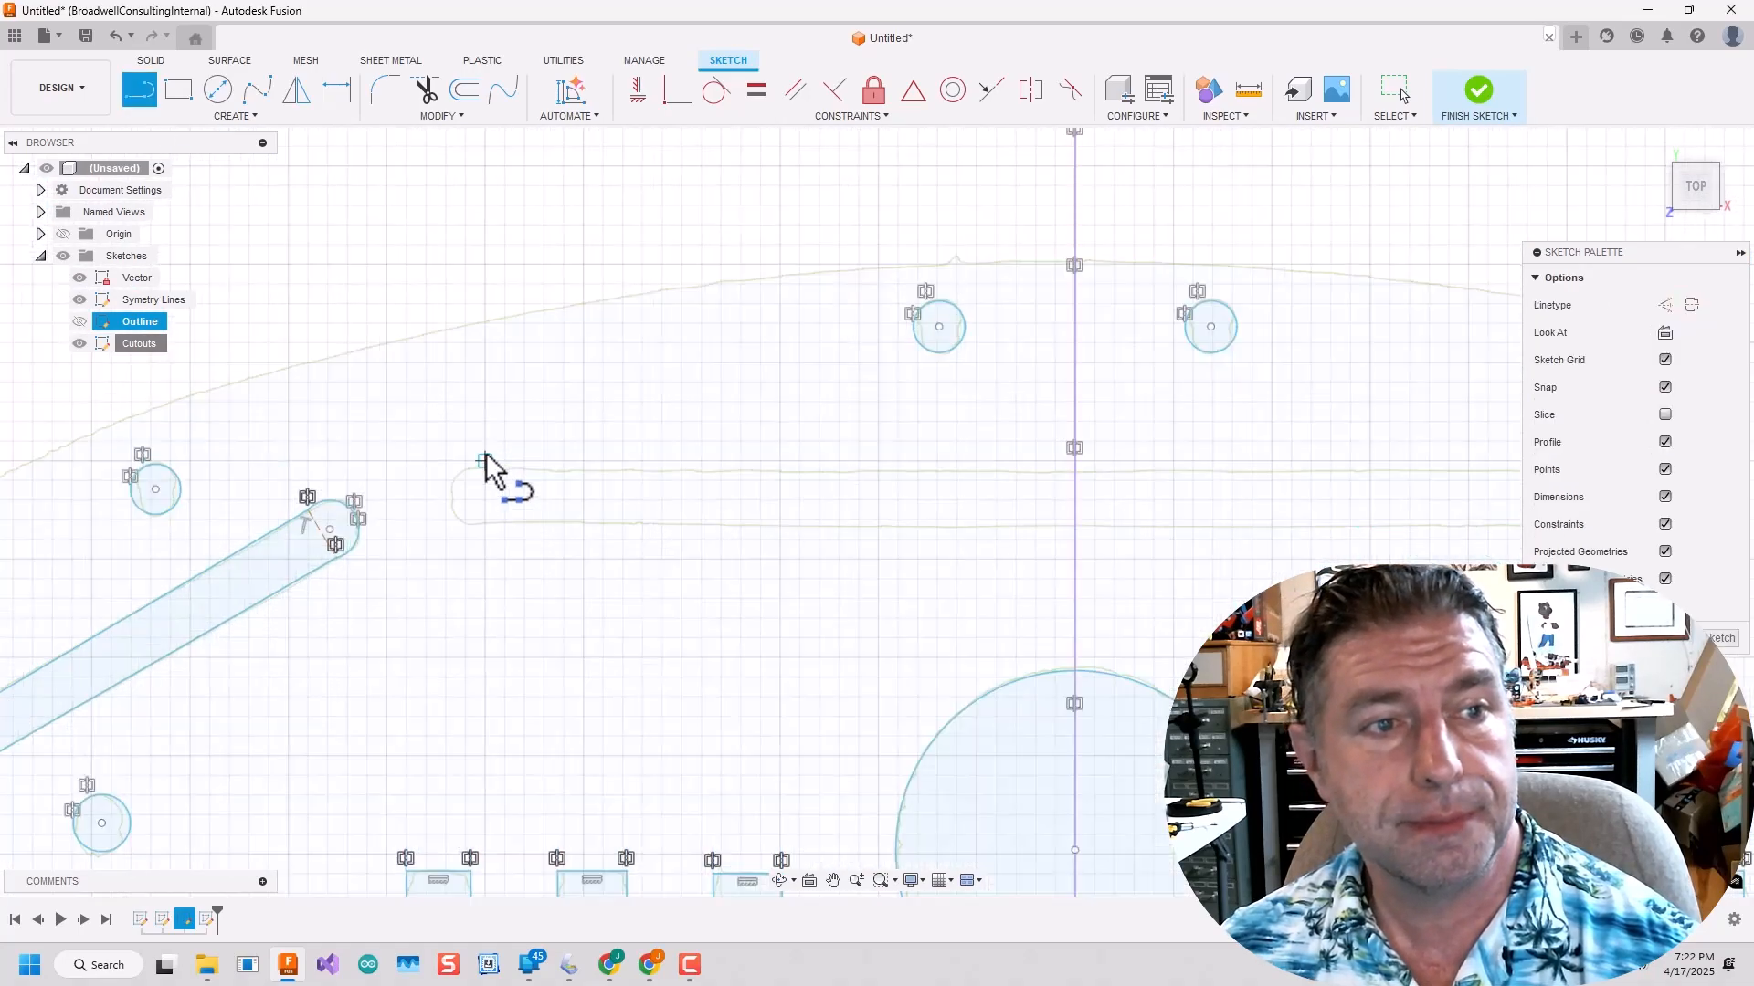
left_click(484, 498)
scroll(485, 498, "down", 5)
scroll(654, 502, "down", 2)
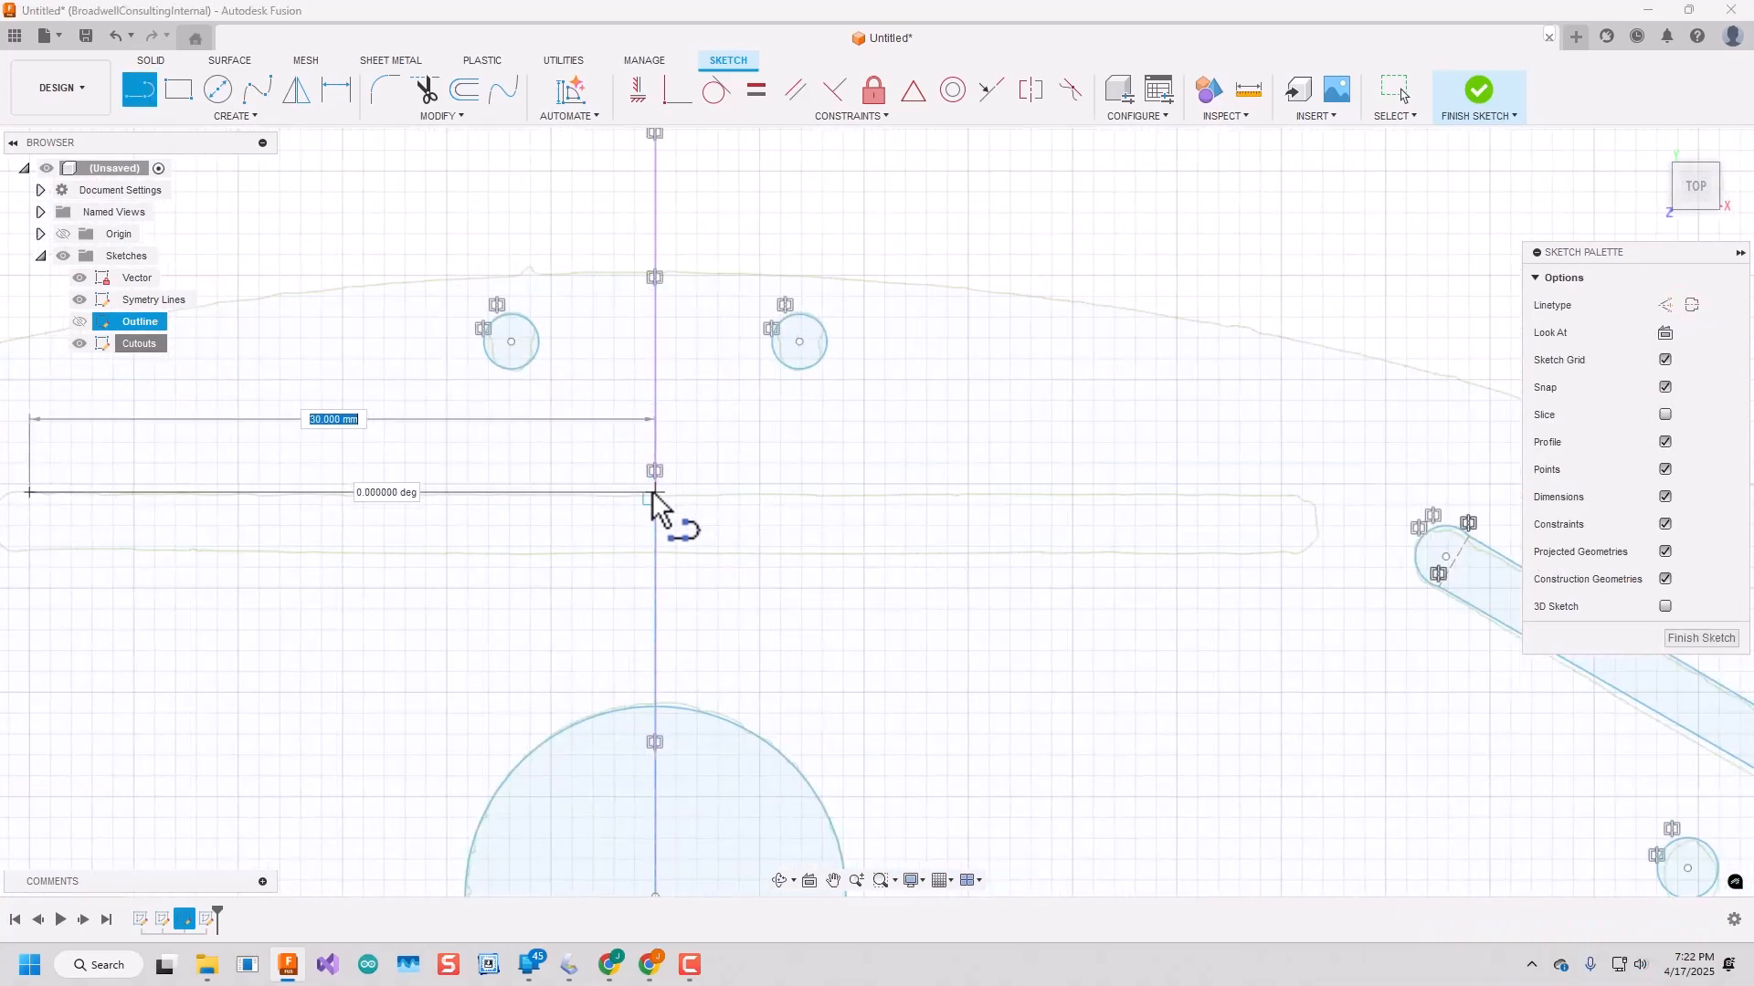
left_click(654, 493)
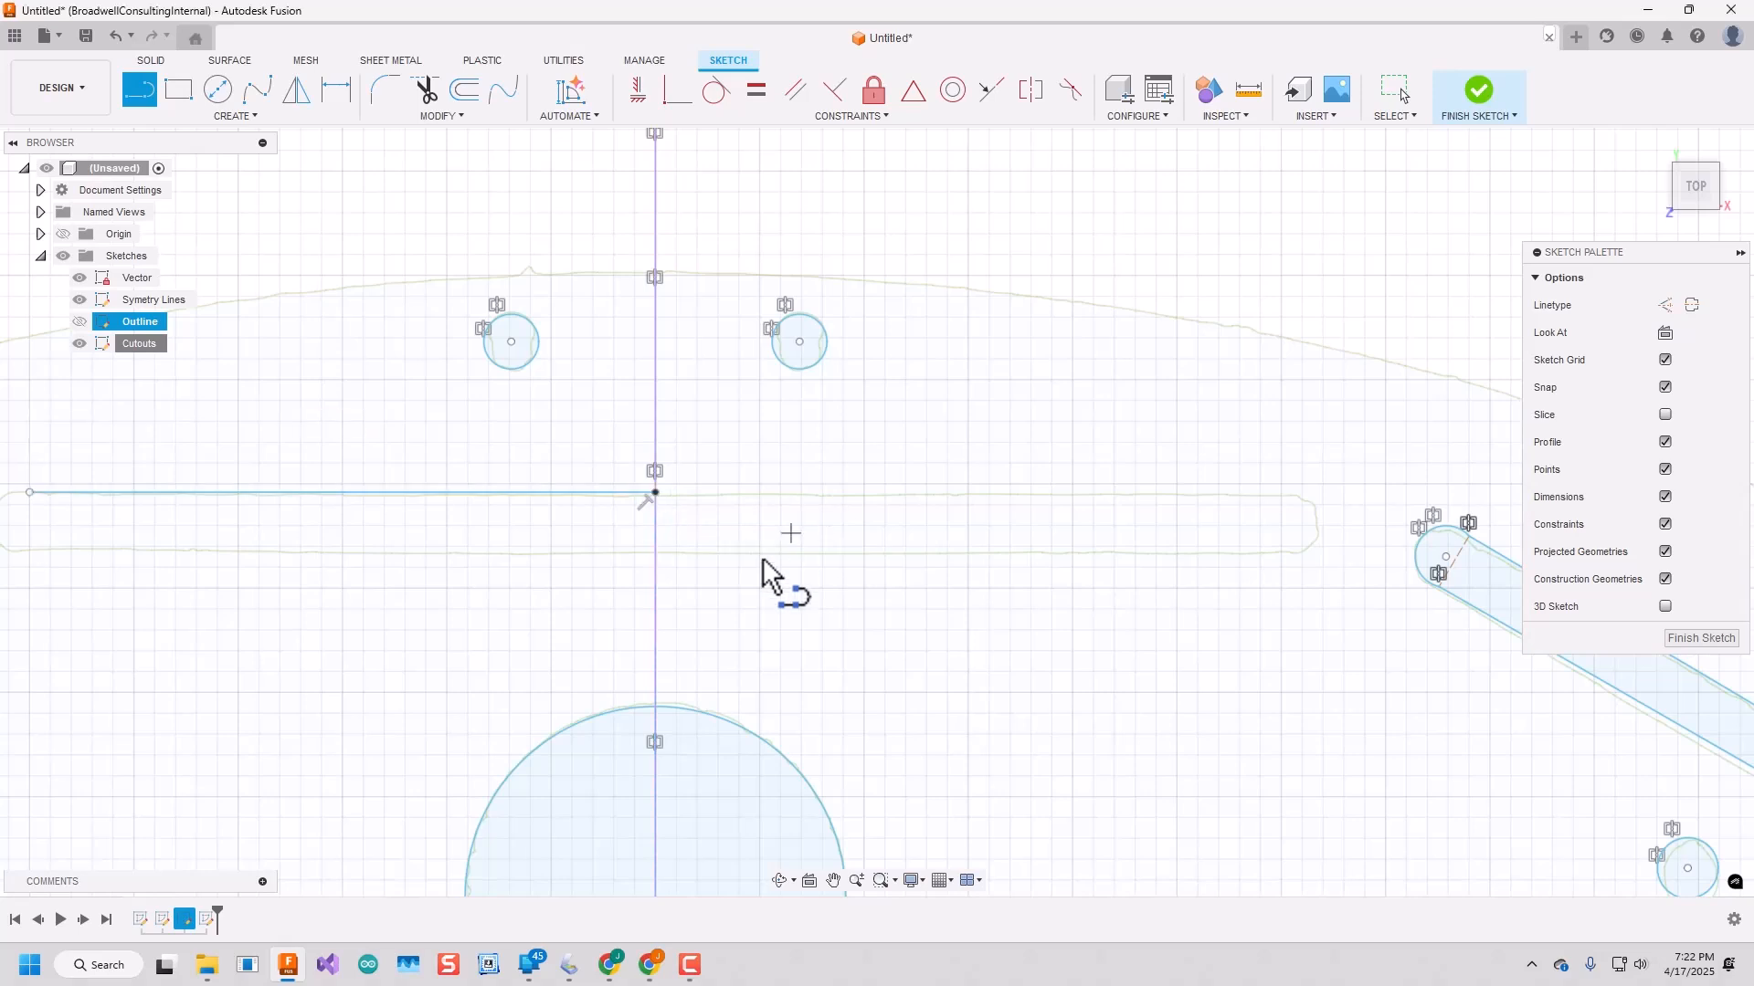
scroll(666, 559, "up", 3)
scroll(655, 571, "down", 5)
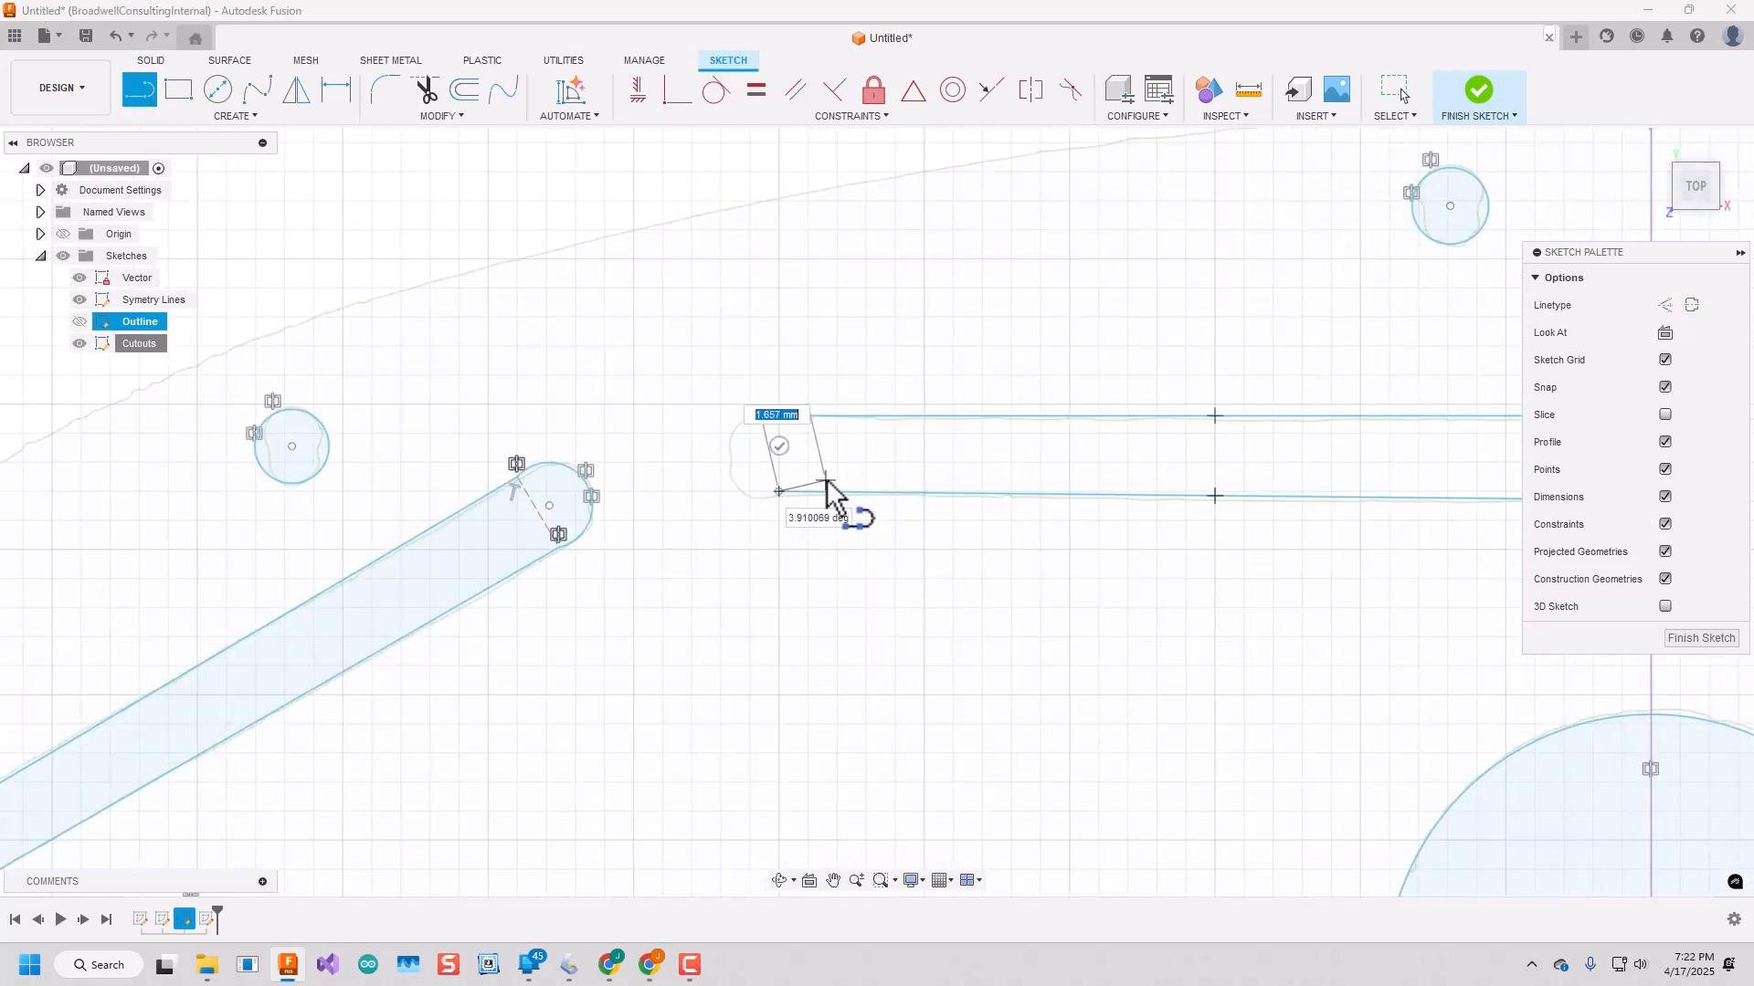
key("Escape")
Round off the long horizontal slot's left end with a 3-point arc between the ends of its edge lines.
left_click(235, 116)
mouse_move(216, 194)
left_click(363, 191)
left_click(779, 416)
left_click(778, 492)
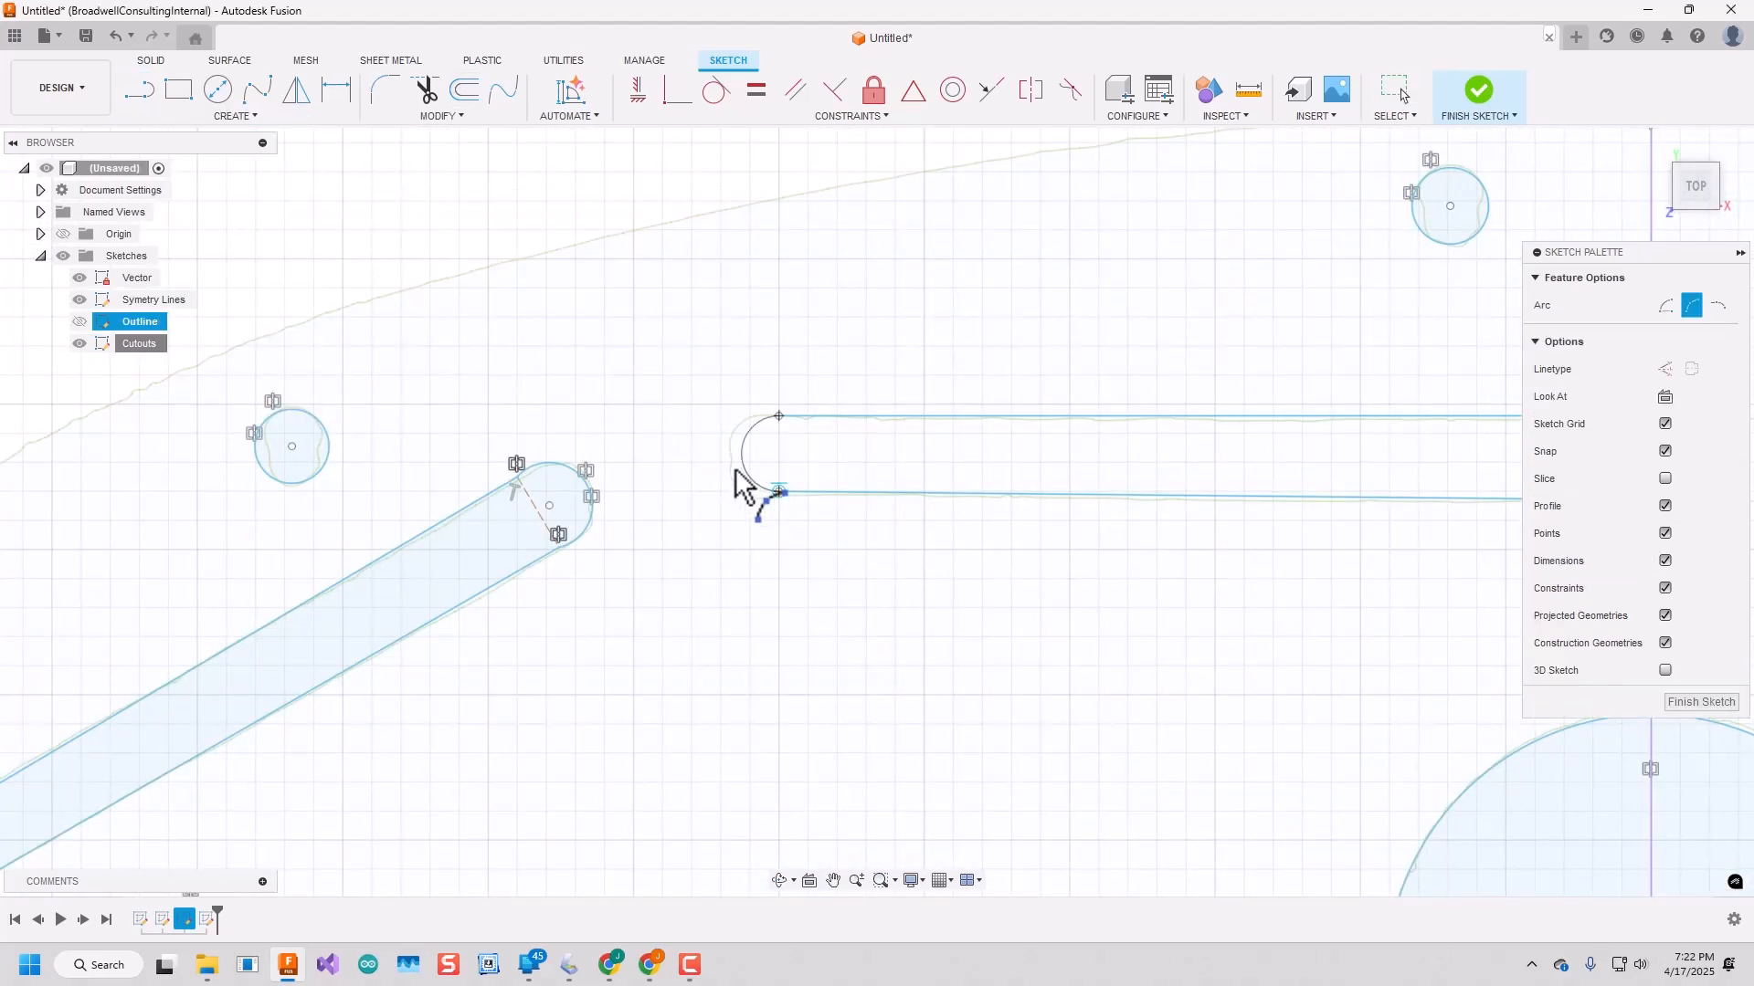
left_click(731, 462)
key("Escape")
Select the long horizontal slot's upper edge line and its rounded left end.
left_click(846, 417)
left_click(748, 430, "shift")
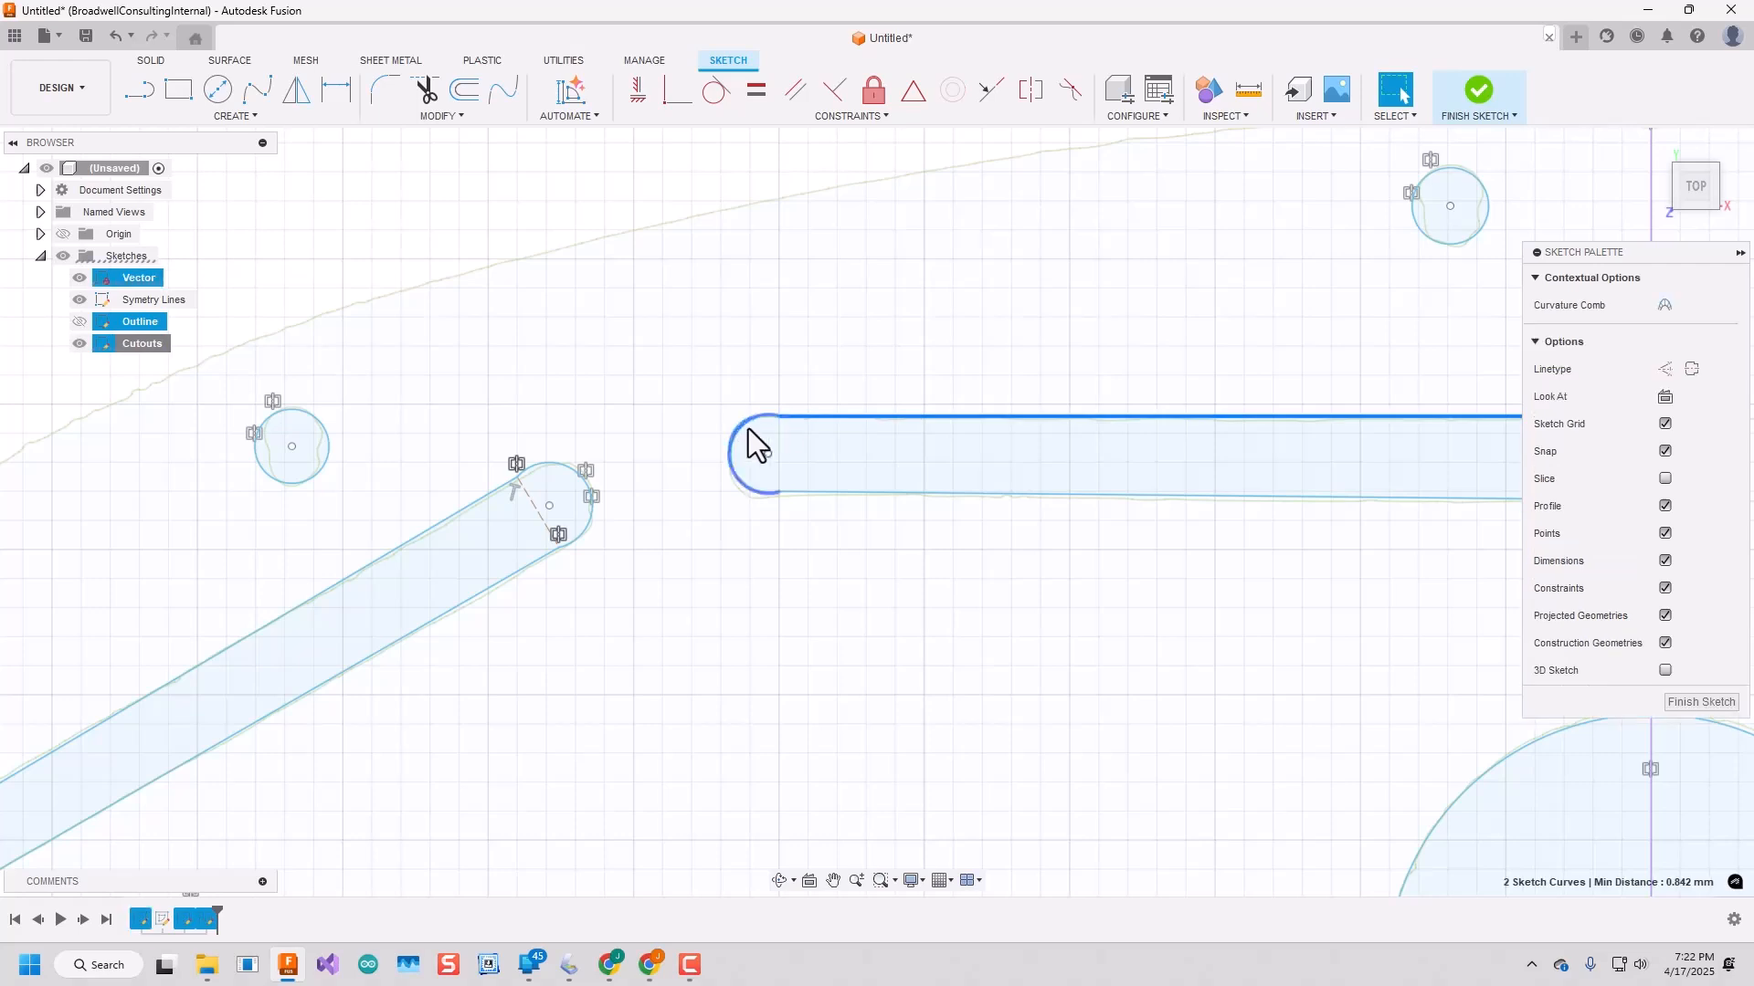
scroll(734, 473, "down", 3)
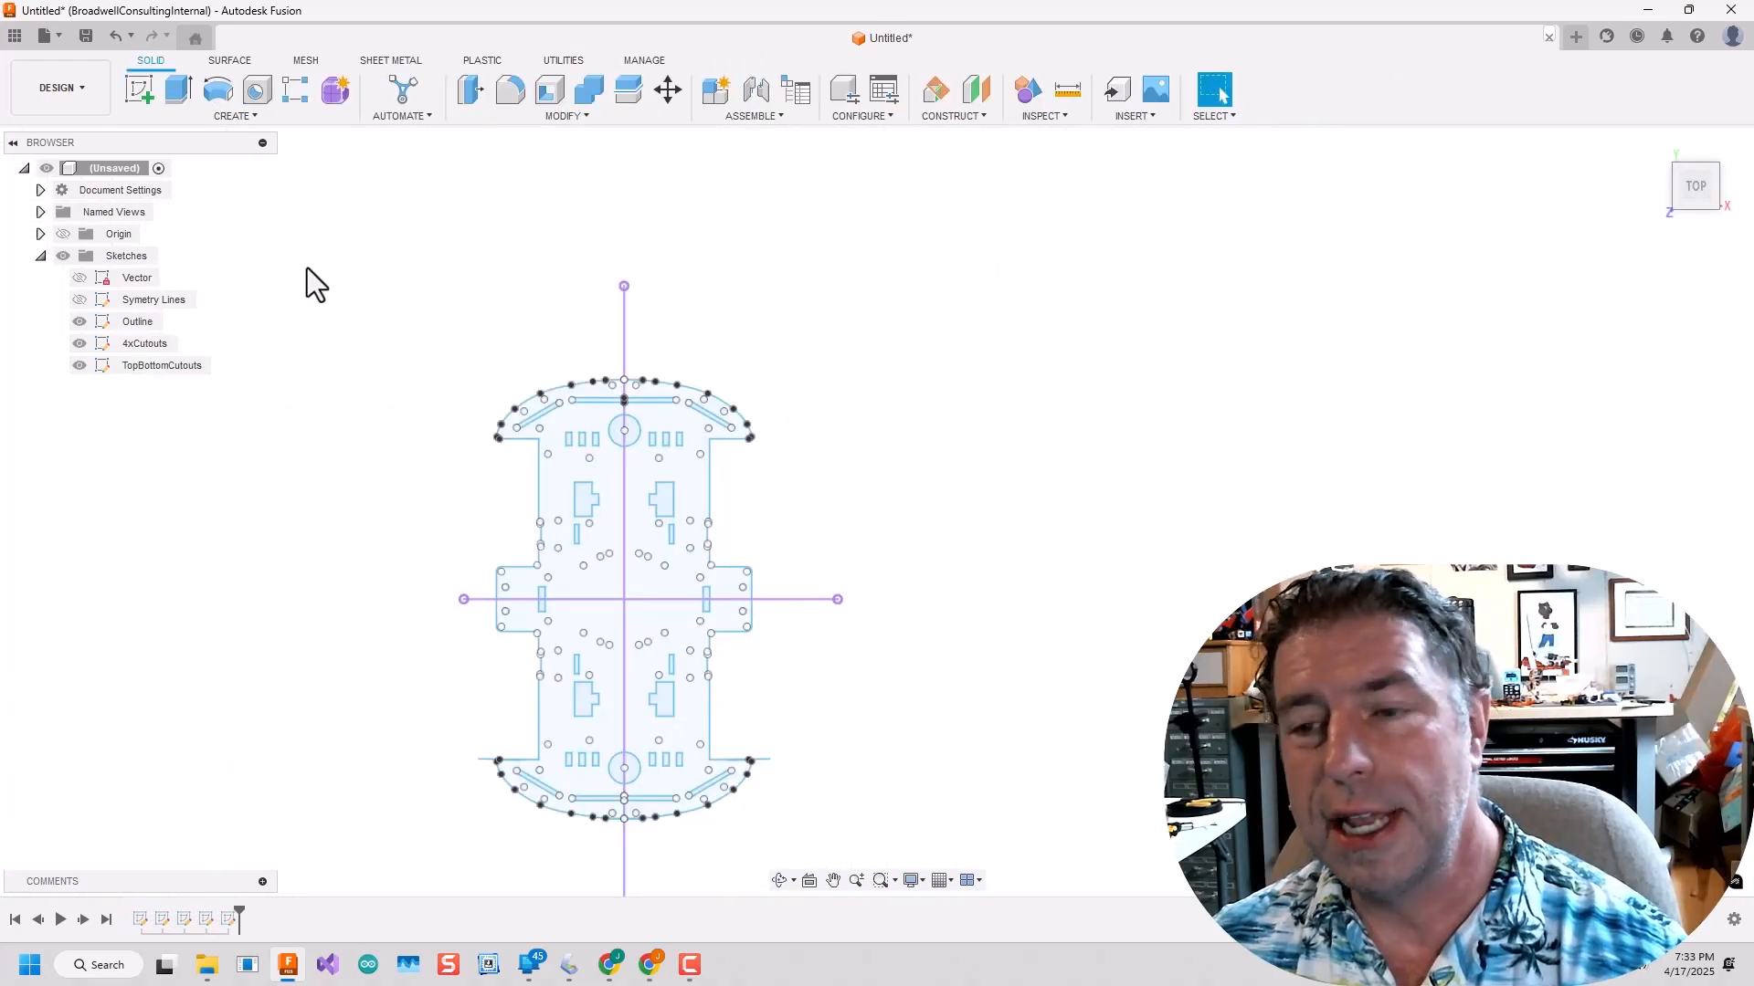
Extrude all profiles of the outline and cutout sketches into a solid plate as a new body.
left_click_drag(395, 305, 844, 833)
key("e")
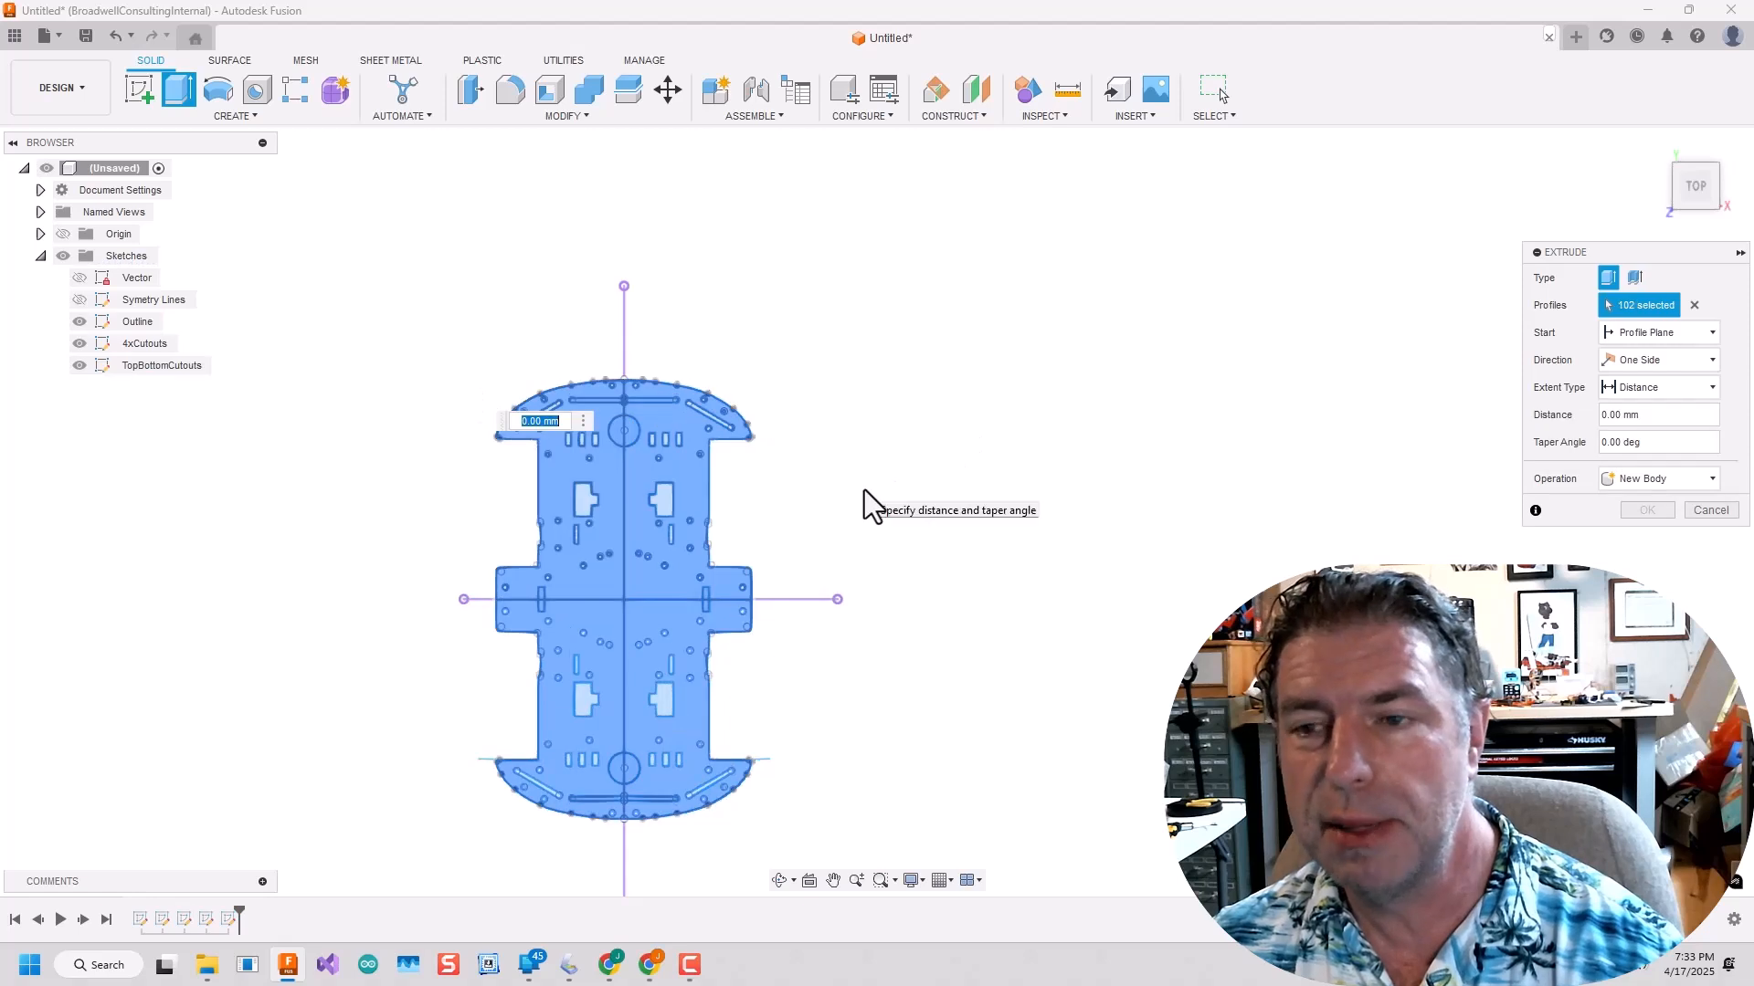
scroll(819, 493, "up", 2)
scroll(771, 548, "down", 1)
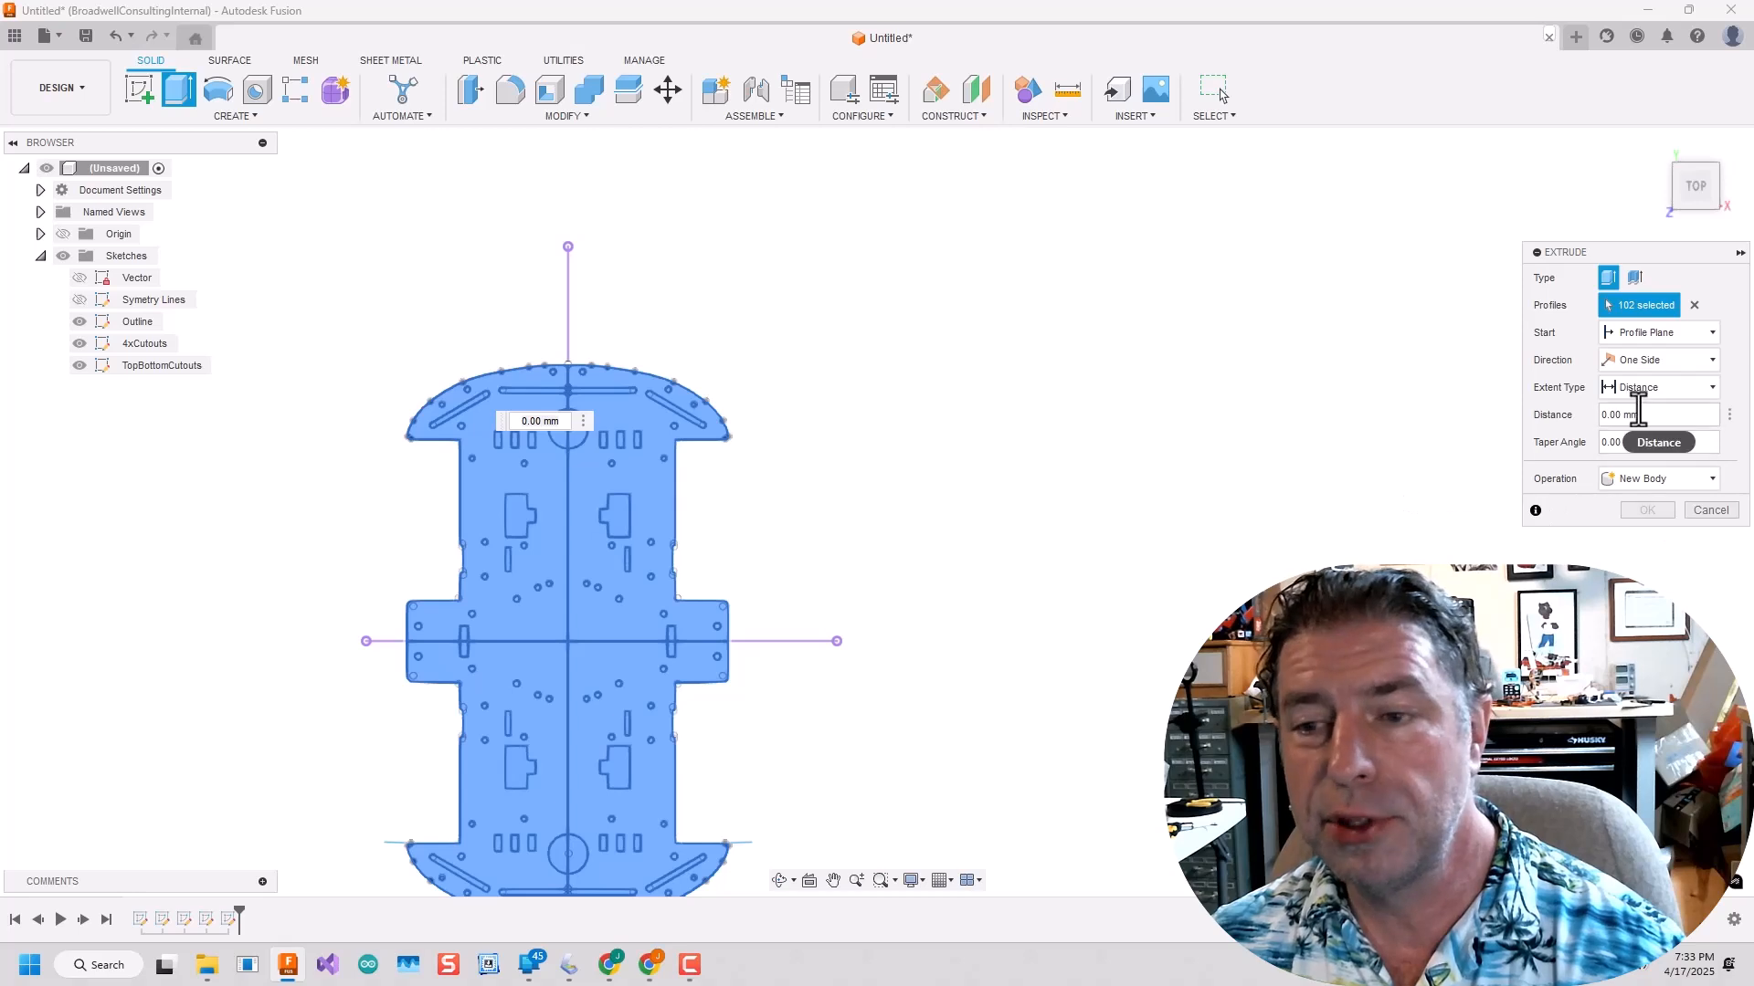
key("Return")
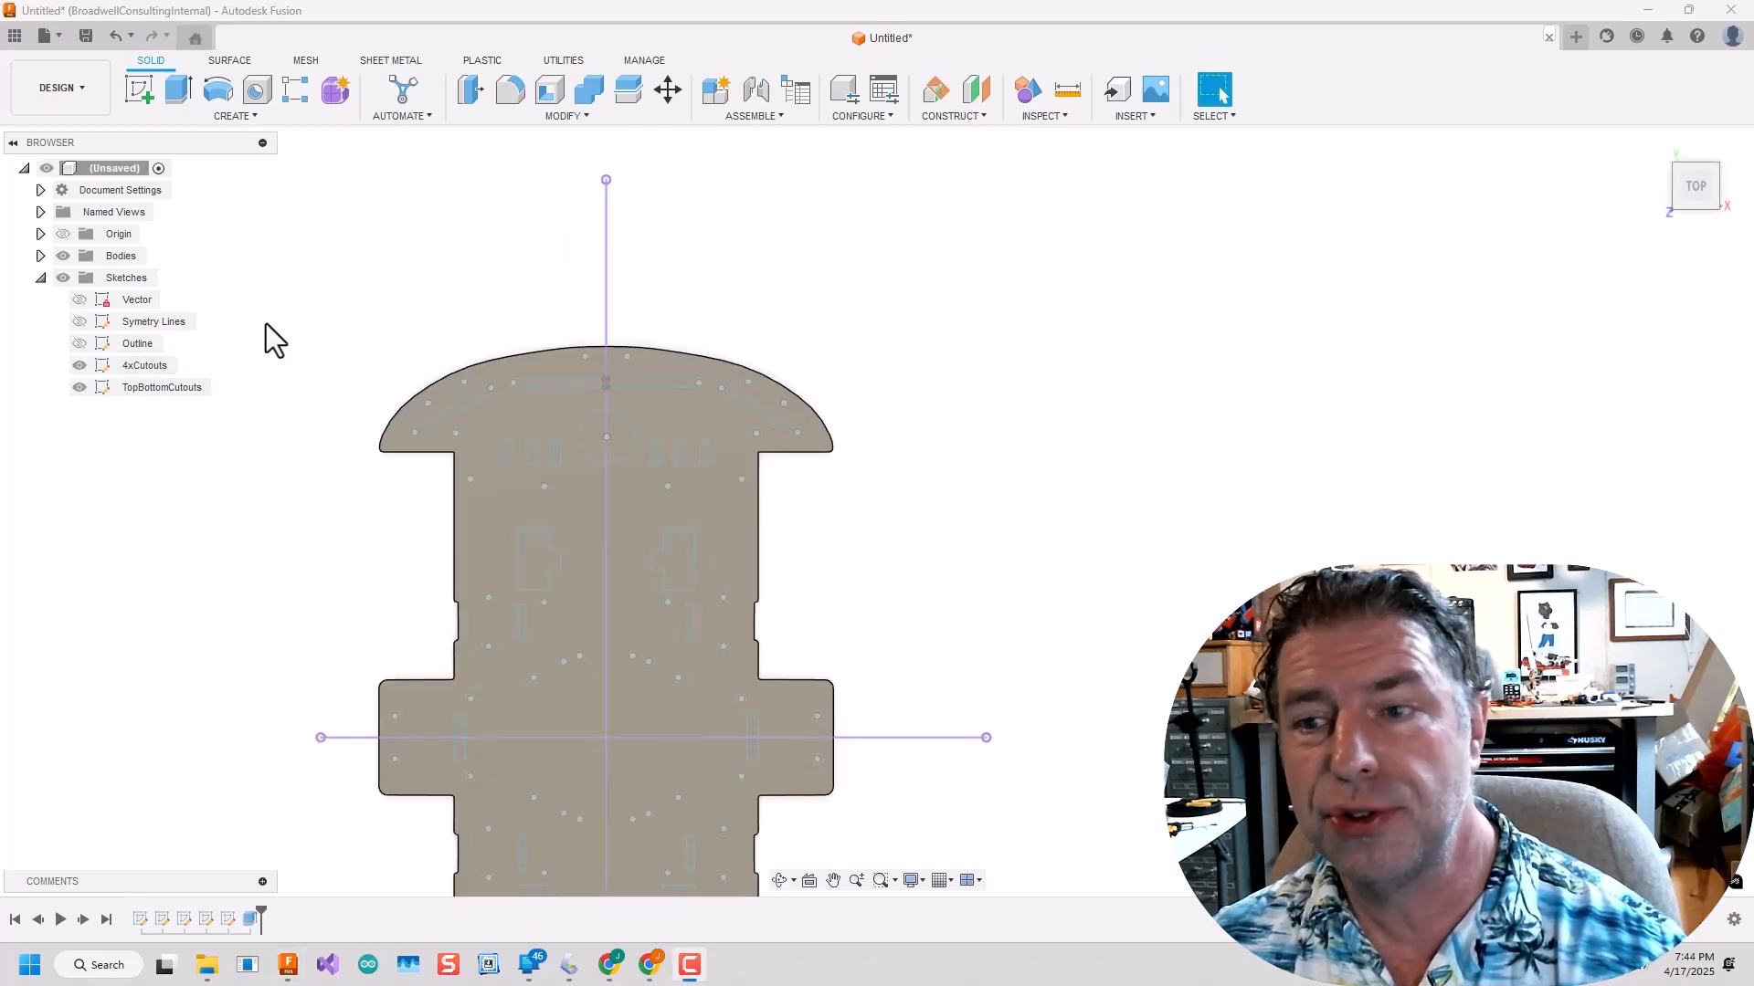
Select all cutout profiles of the 4xCutouts and TopBottomCutouts sketches across the plate for an Extrude with the Cut operation.
mouse_move(353, 295)
left_mouse_down()
mouse_move(842, 850)
mouse_move(814, 805)
left_mouse_up()
scroll(844, 853, "up", 1)
scroll(816, 805, "down", 3)
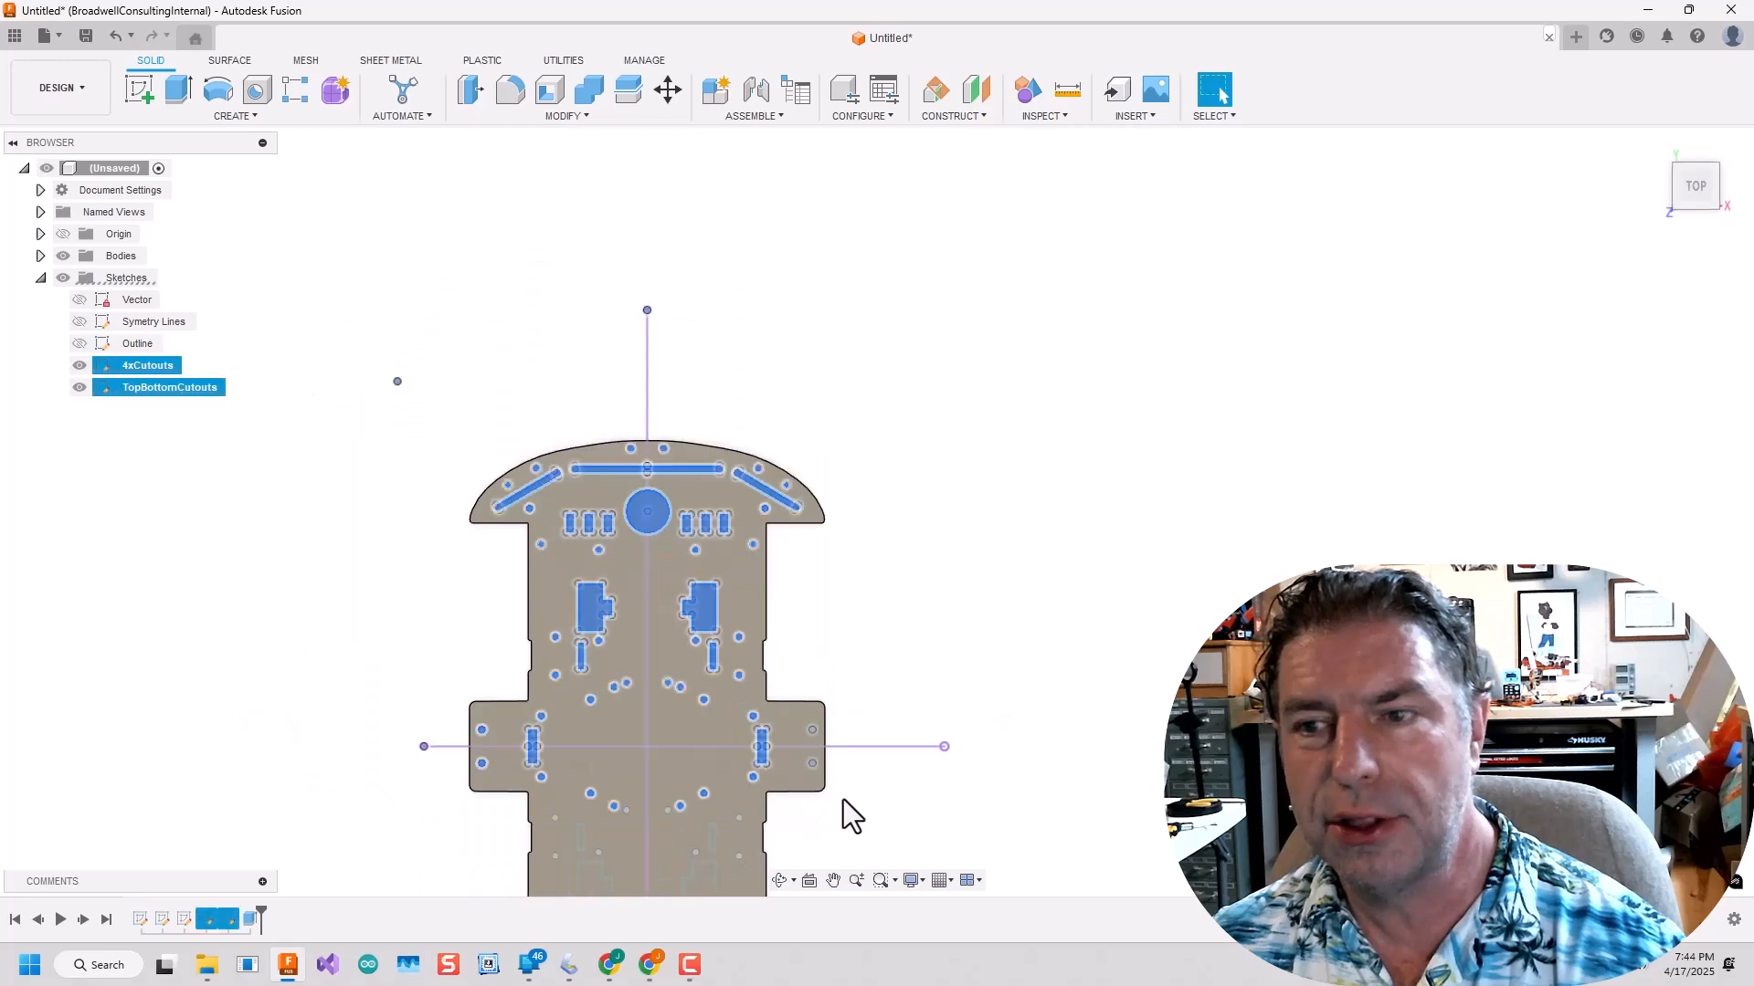
middle_click_drag(842, 798, 915, 536)
left_click_drag(508, 533, 980, 828, "ctrl")
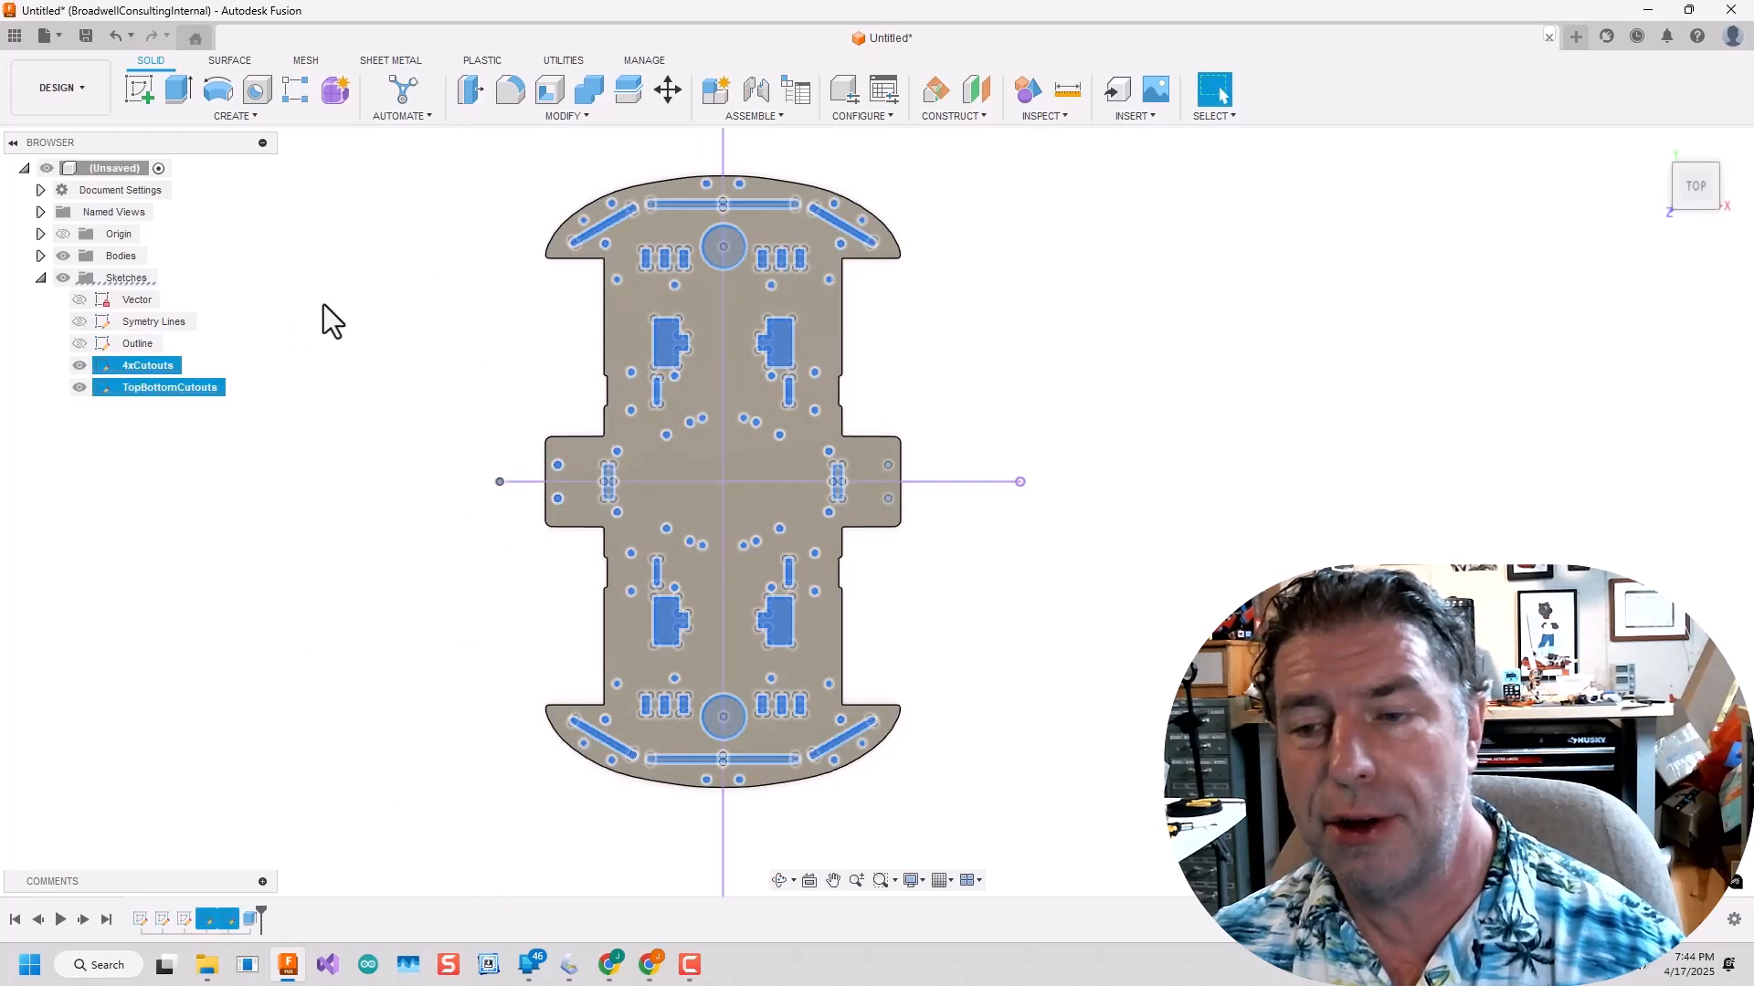
key("e")
left_click(1660, 478)
left_click(1637, 528)
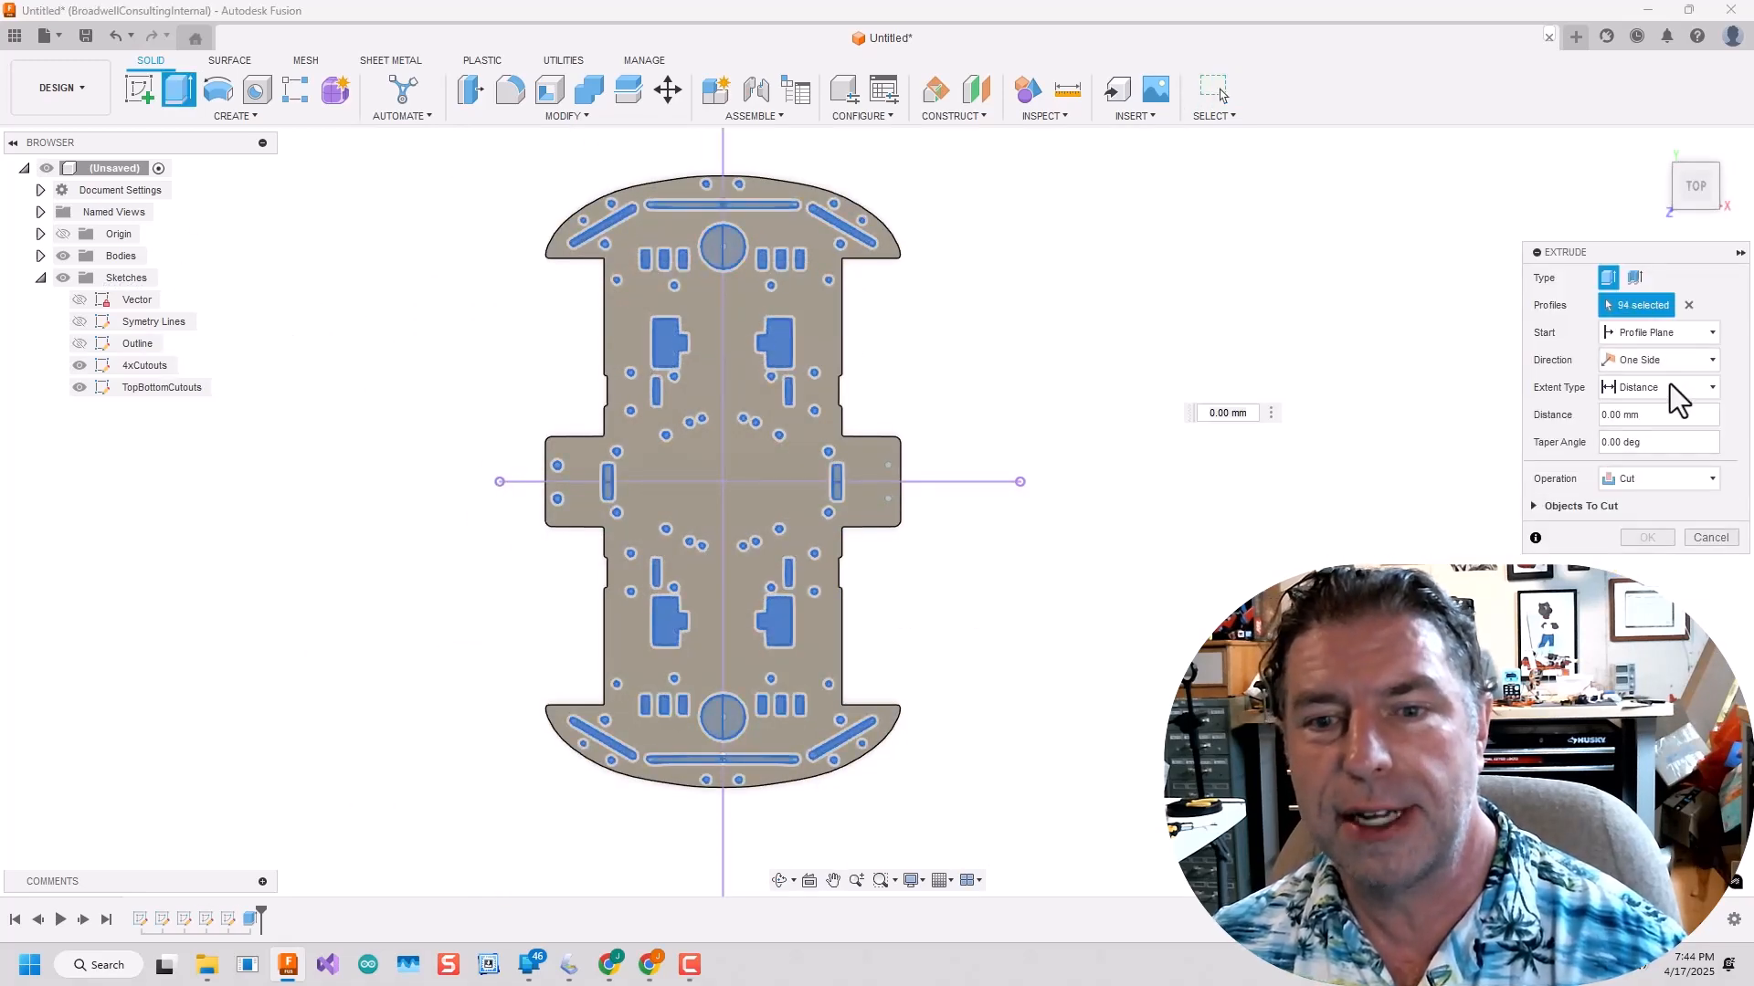
Cut the selected profiles through the plate with the extent type To Object, picking the plate as the target.
left_click(1670, 387)
left_click(1646, 435)
middle_click_drag(1140, 459, 1298, 589)
scroll(1088, 448, "up", 5)
scroll(1088, 447, "down", 3)
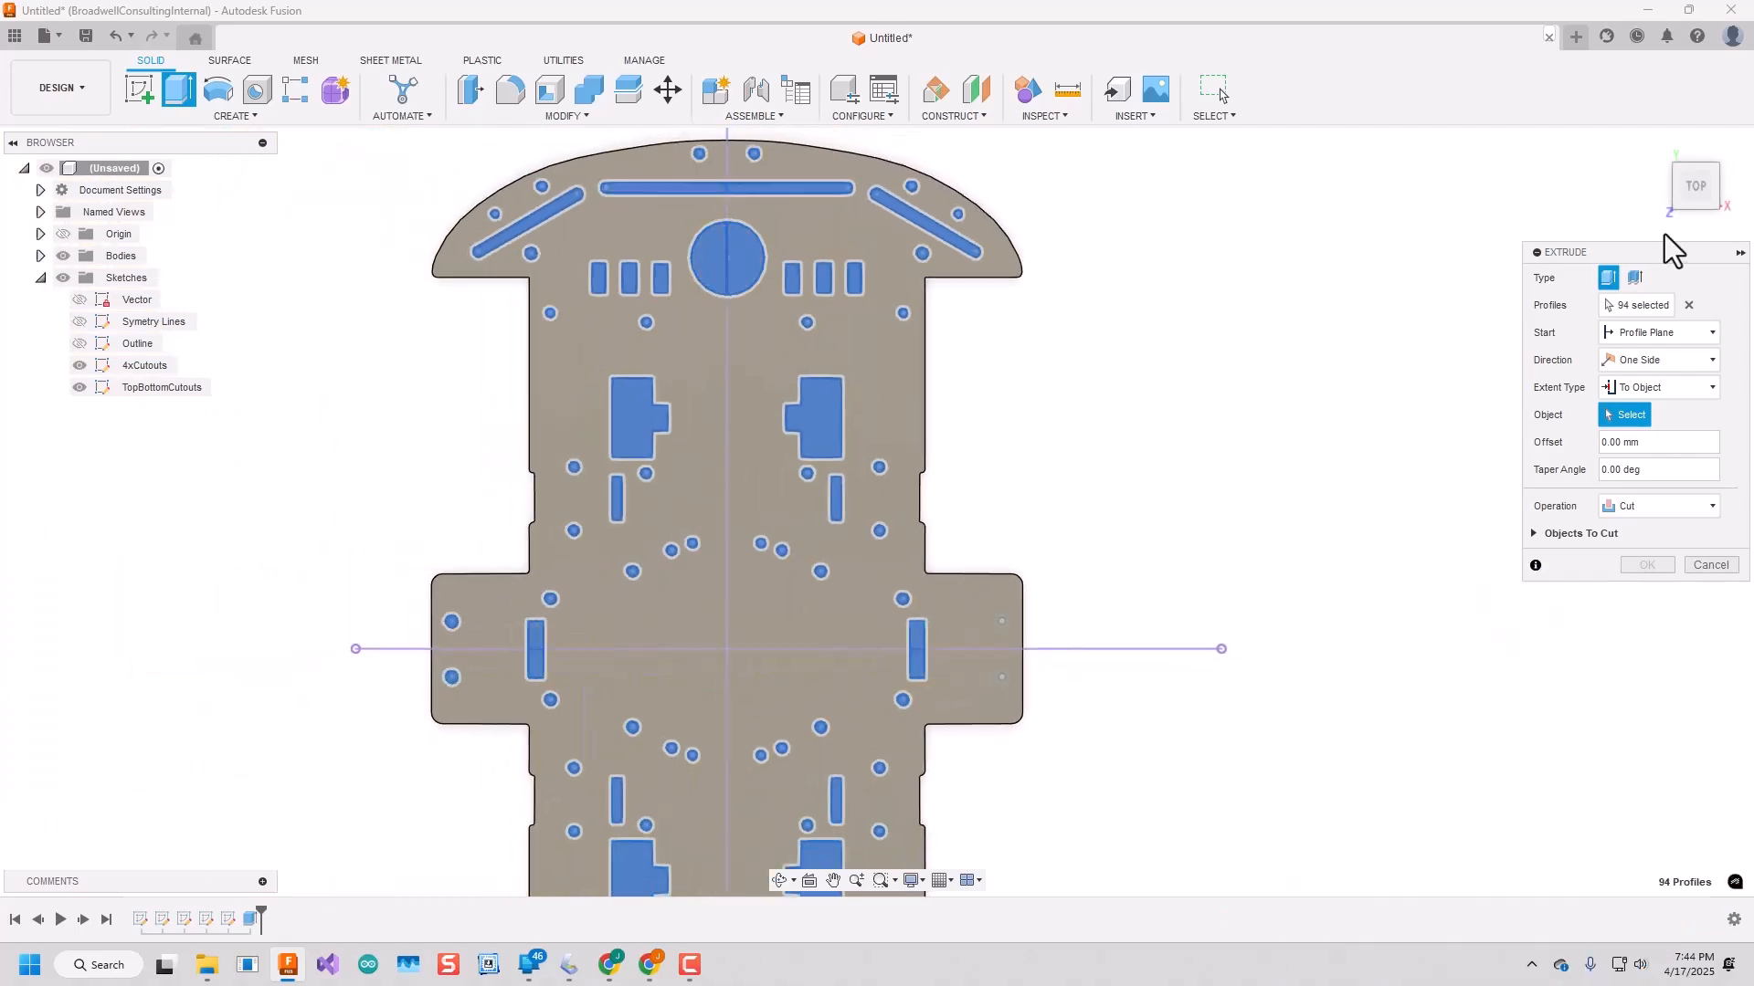
left_click_drag(1698, 196, 1324, 438)
left_click(941, 604)
middle_click_drag(941, 604, 942, 549, "shift")
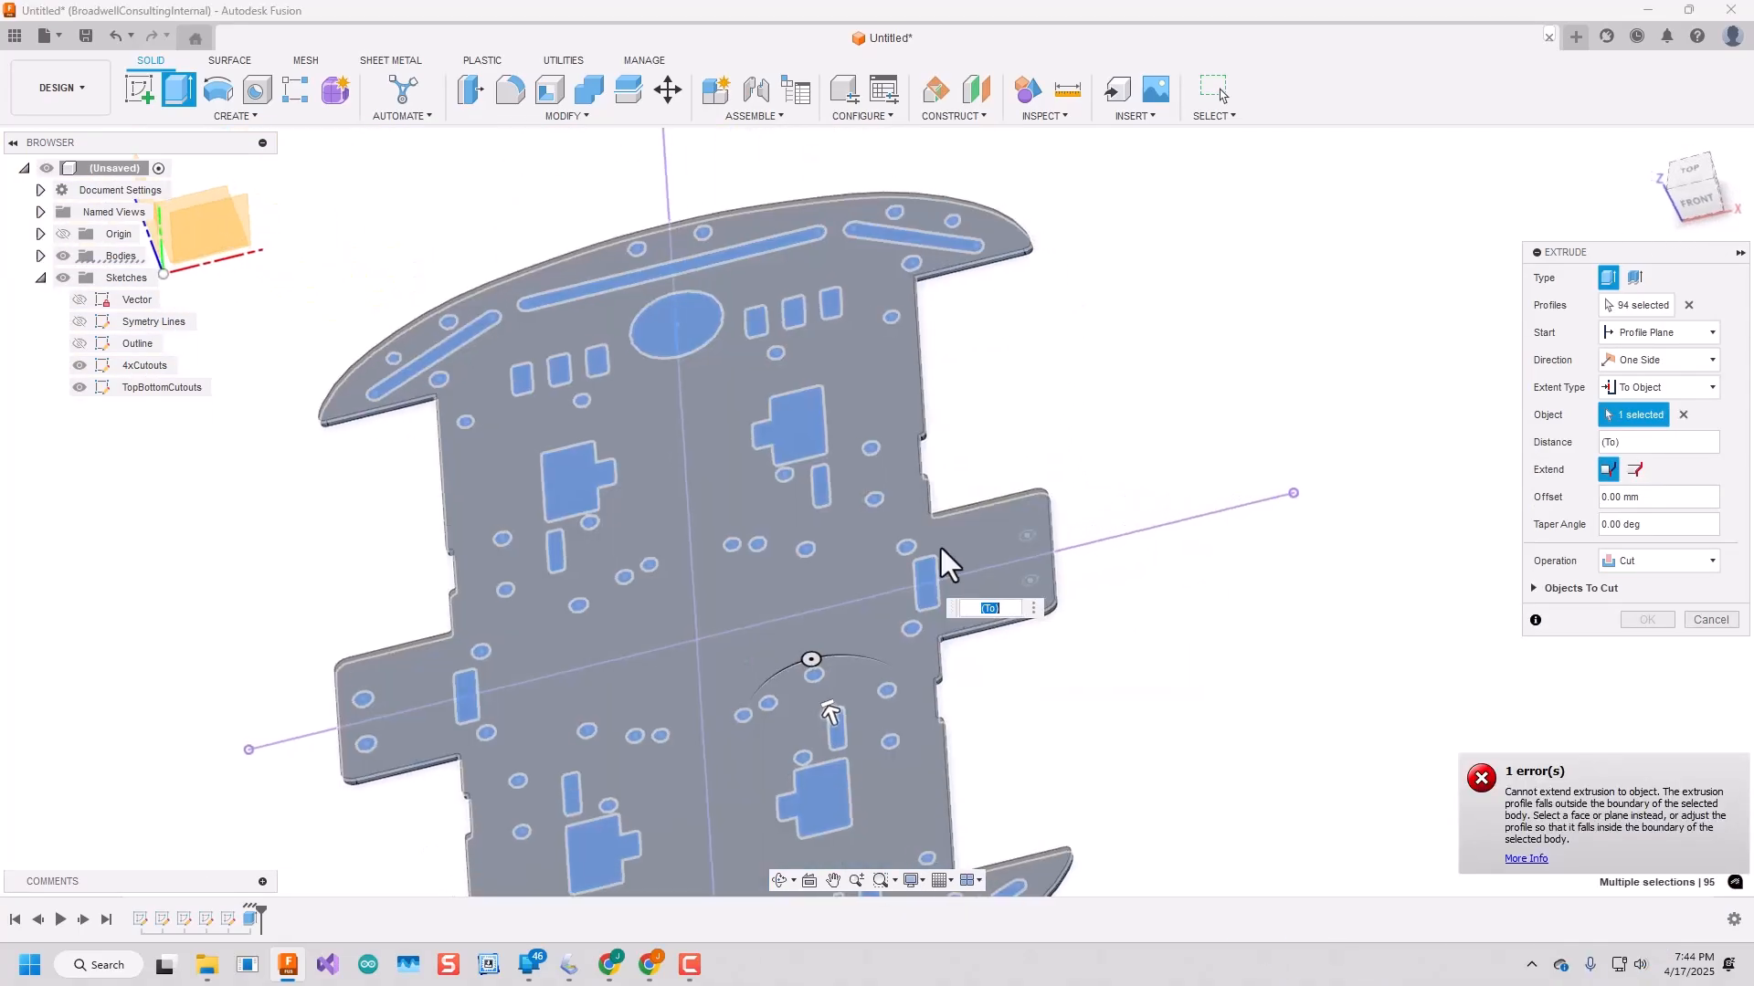
left_click(1055, 727)
middle_click_drag(1055, 728, 1636, 627, "shift")
left_click(1647, 619)
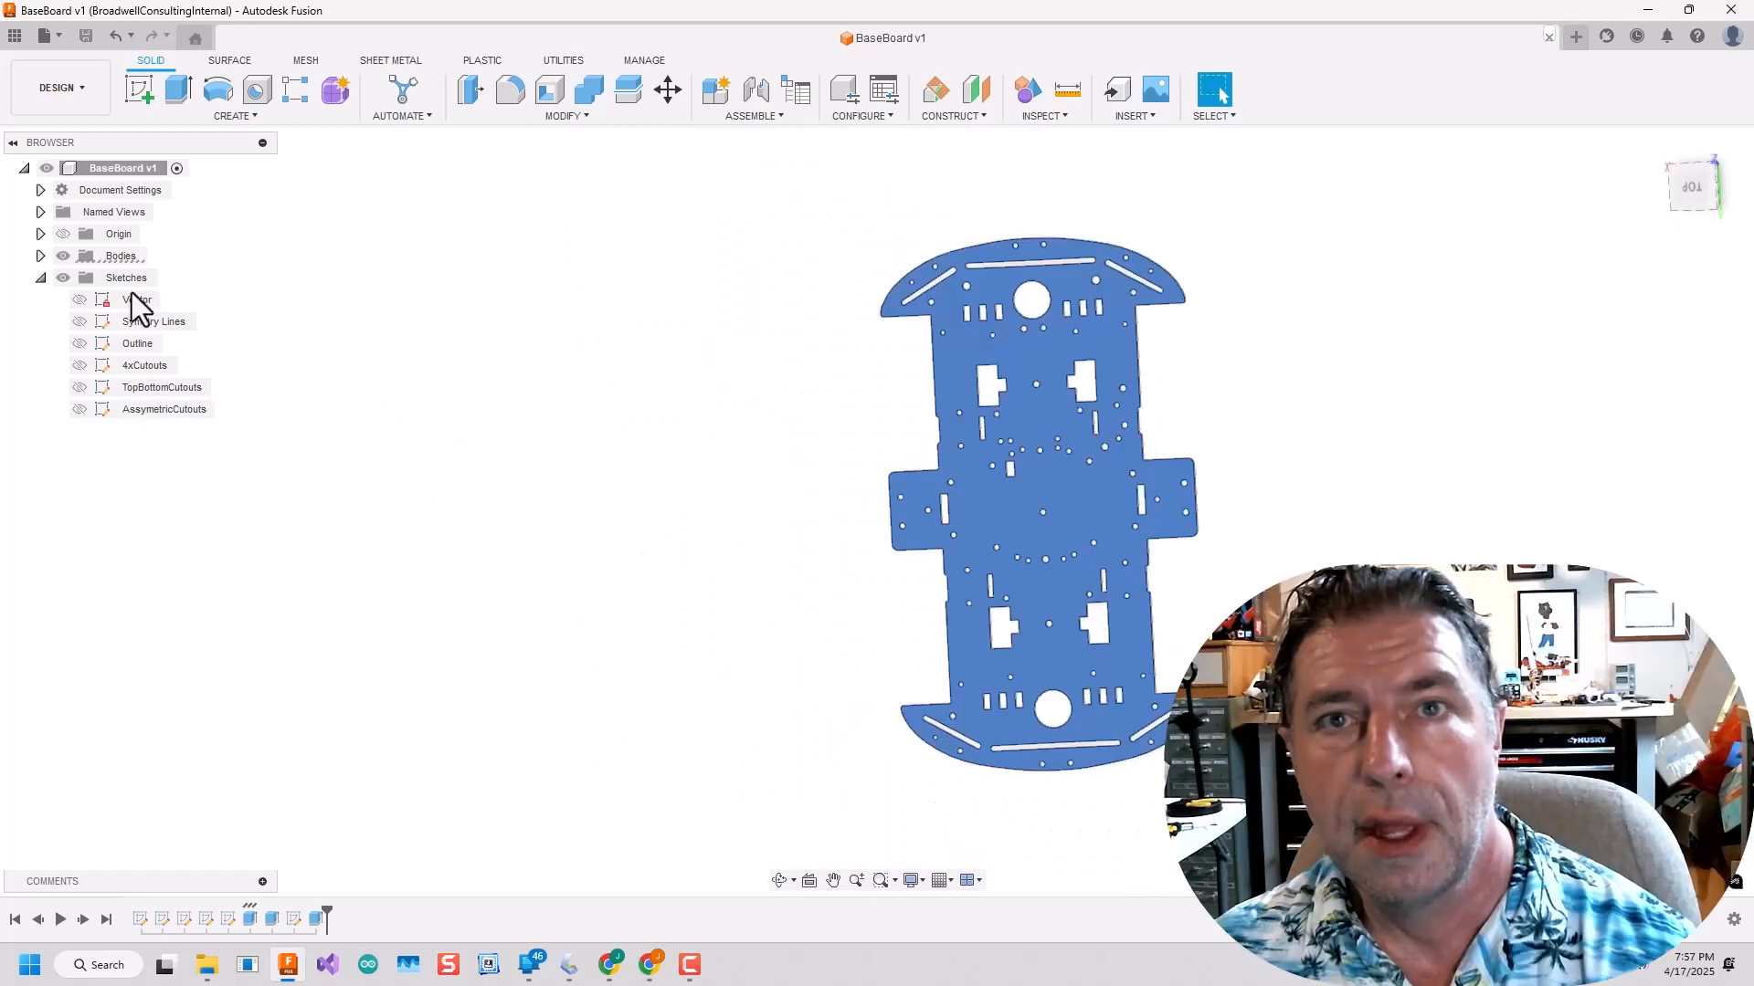
Export Body1 as a 3MF mesh file named BaseBoard to the MecanumRobot folder on the computer.
left_click(40, 256)
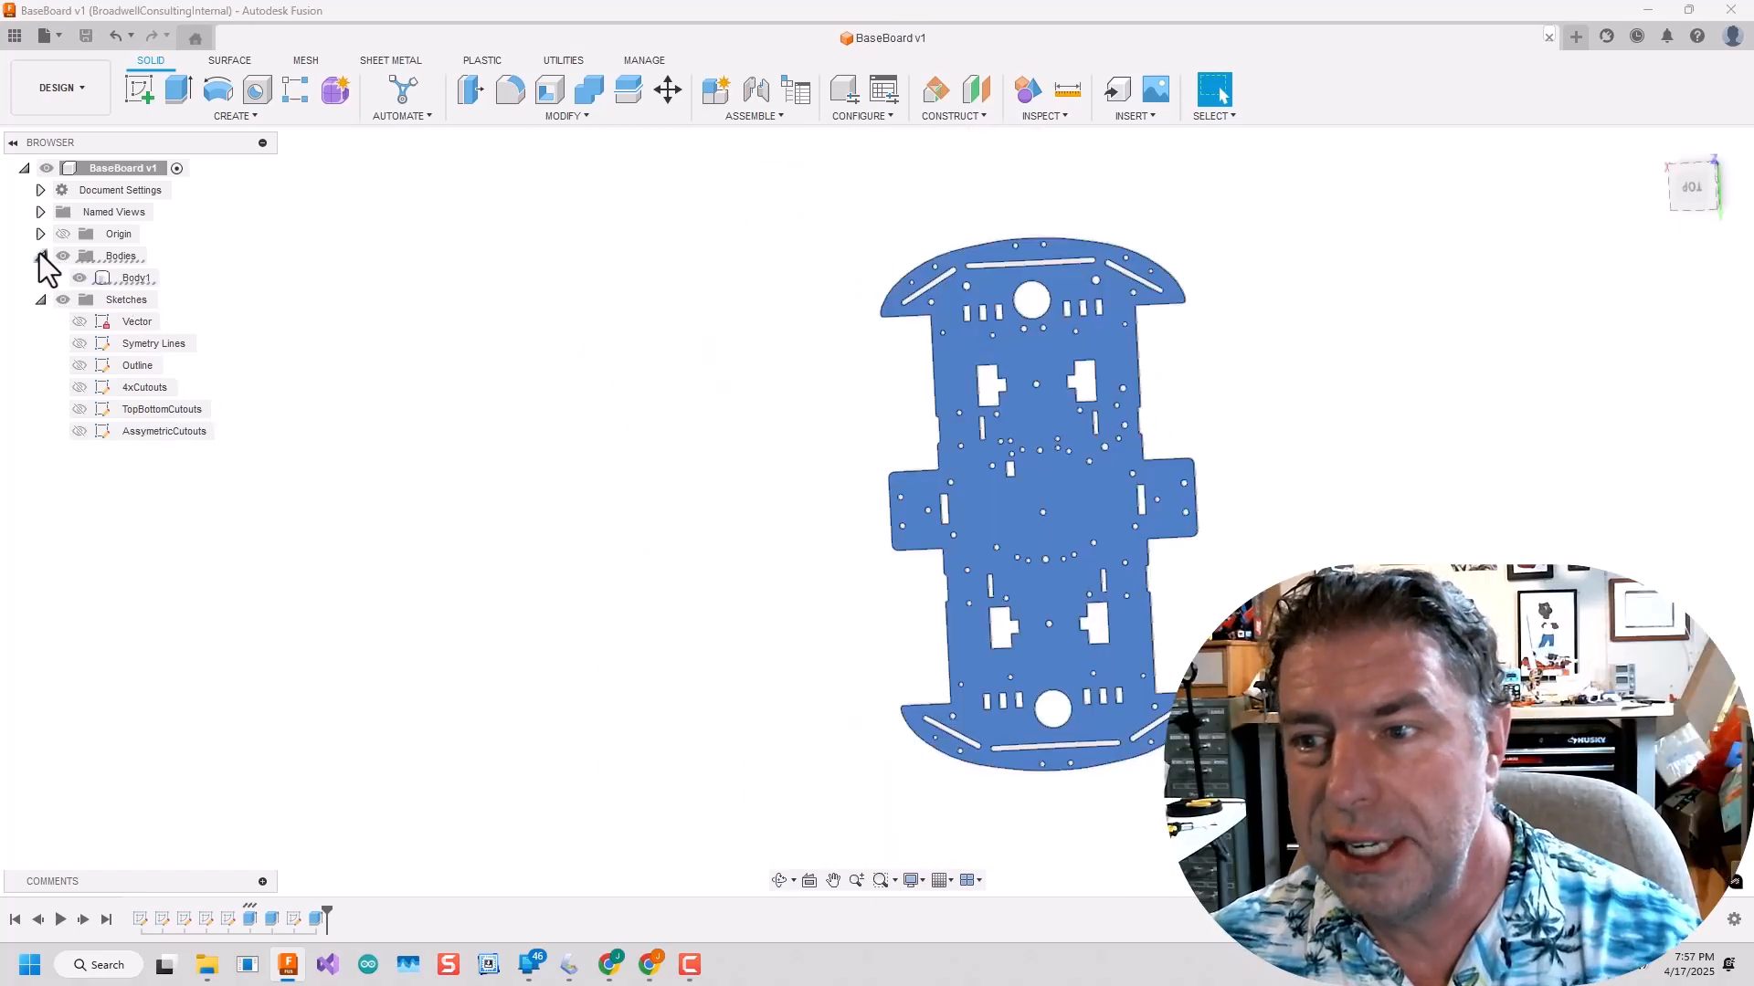
right_click(125, 279)
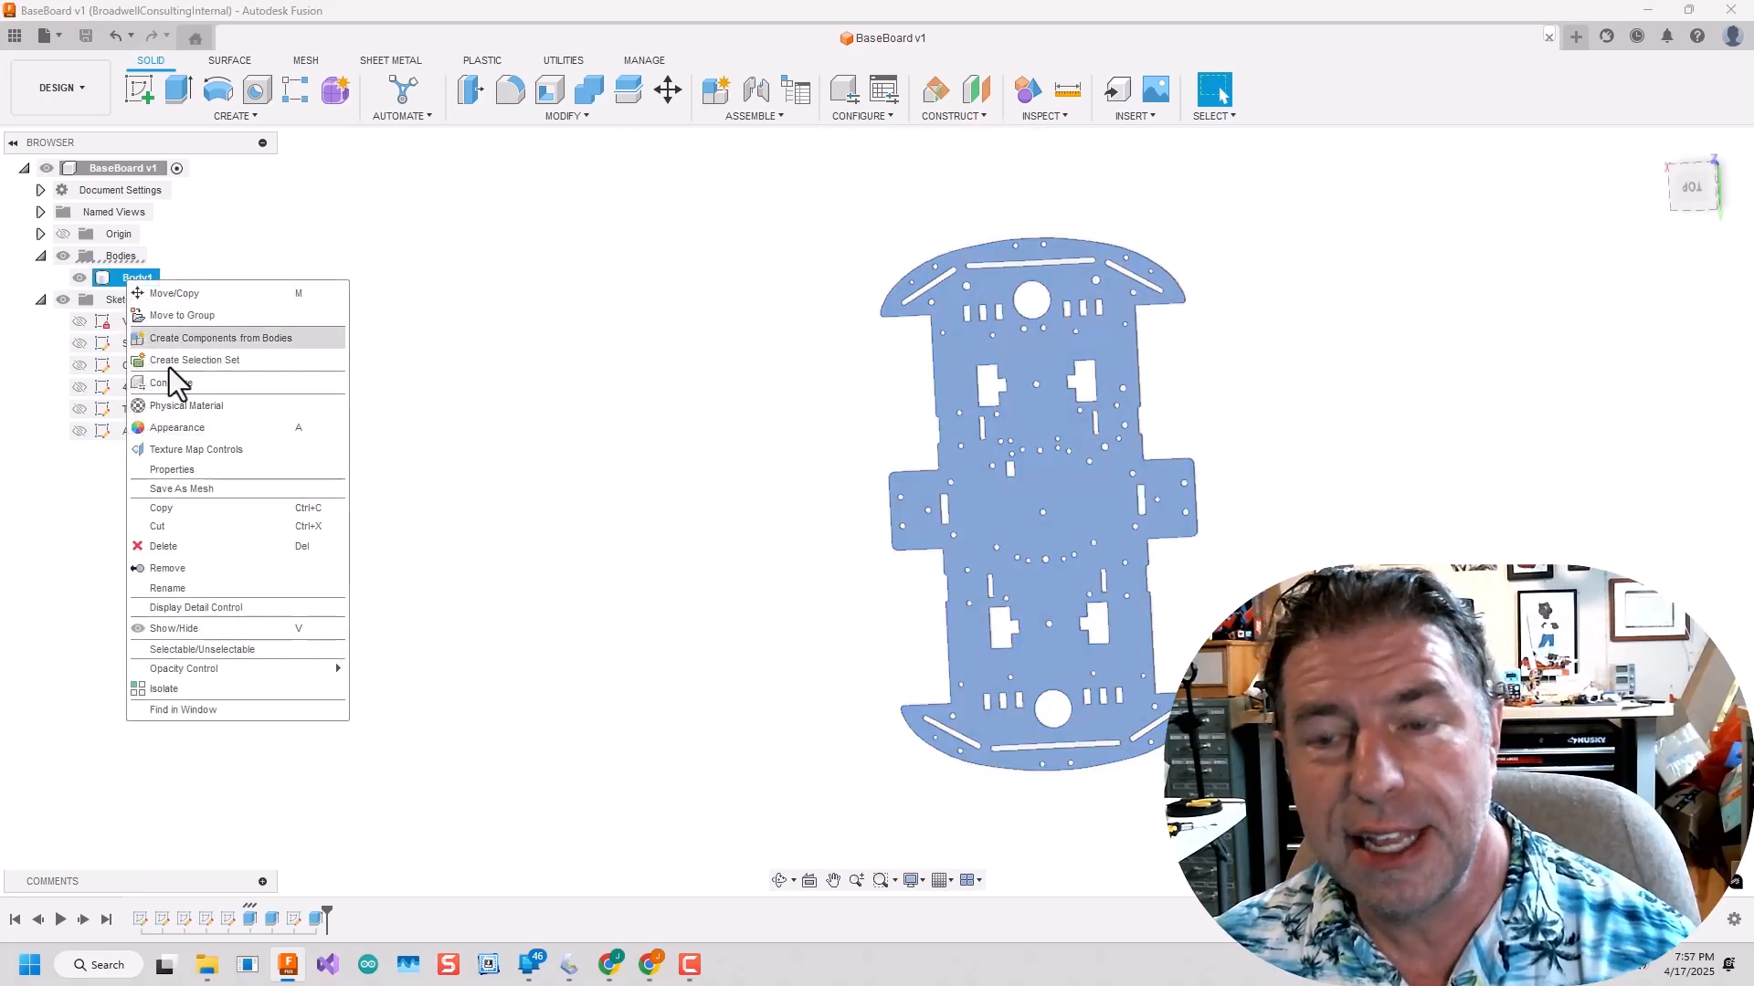
left_click(239, 489)
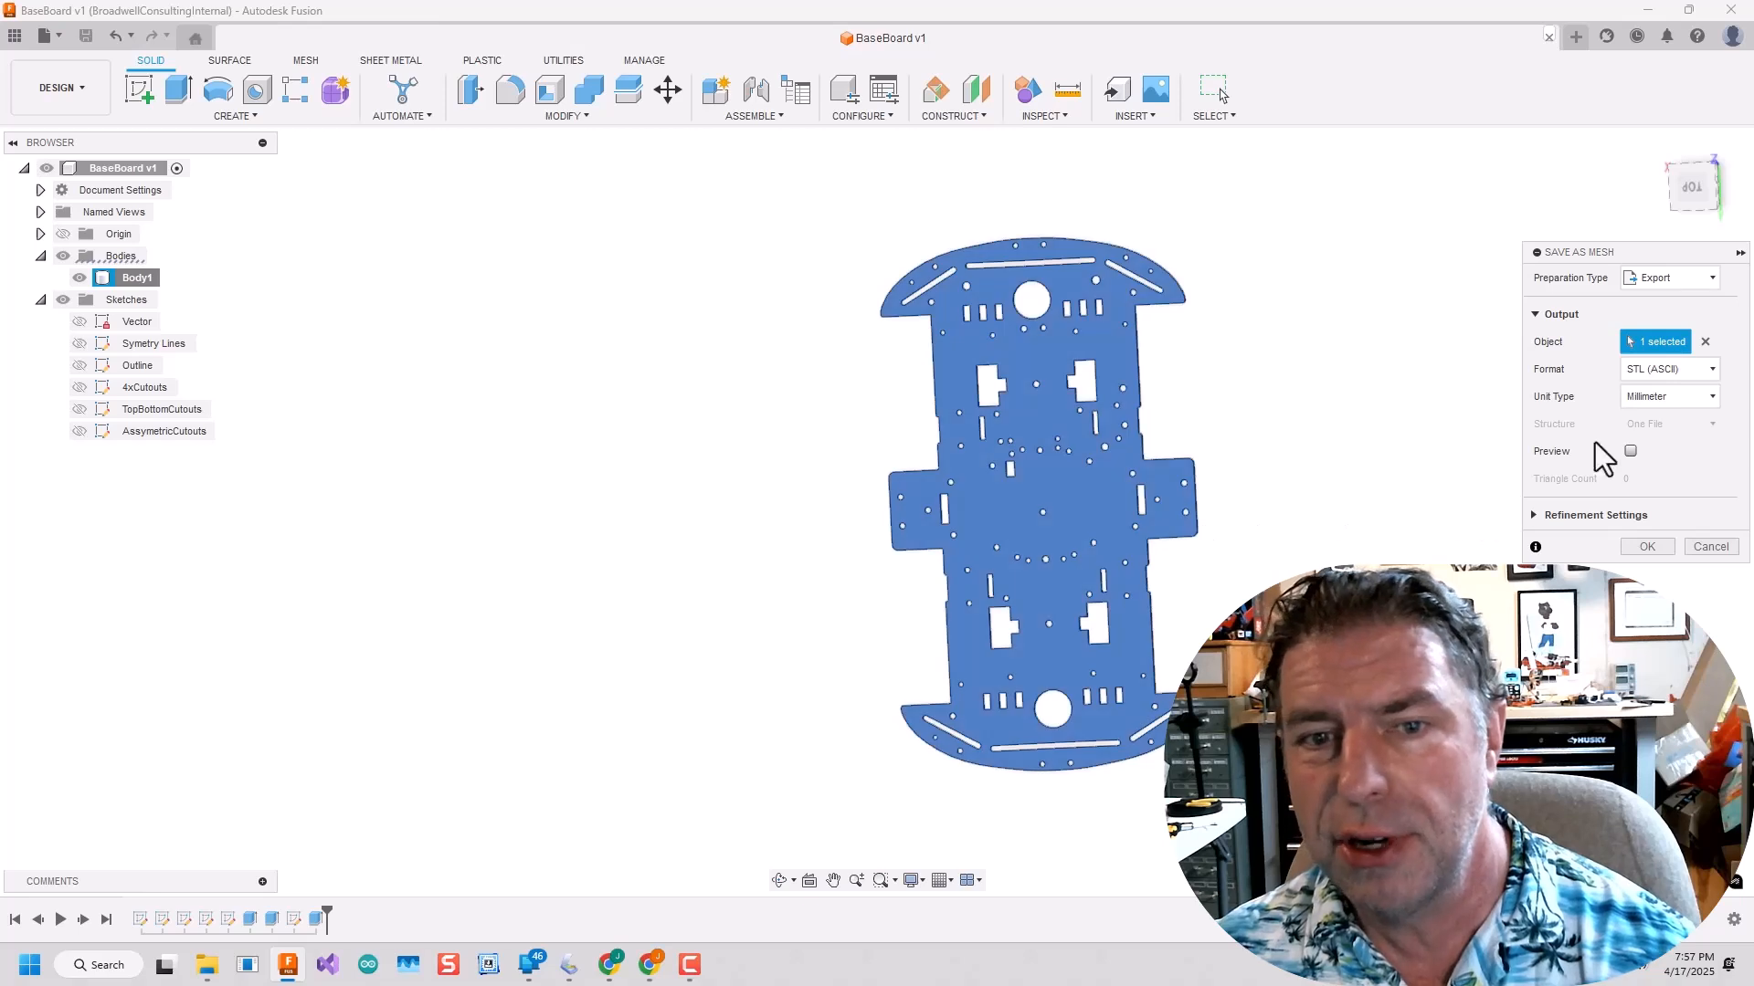
left_click(1670, 365)
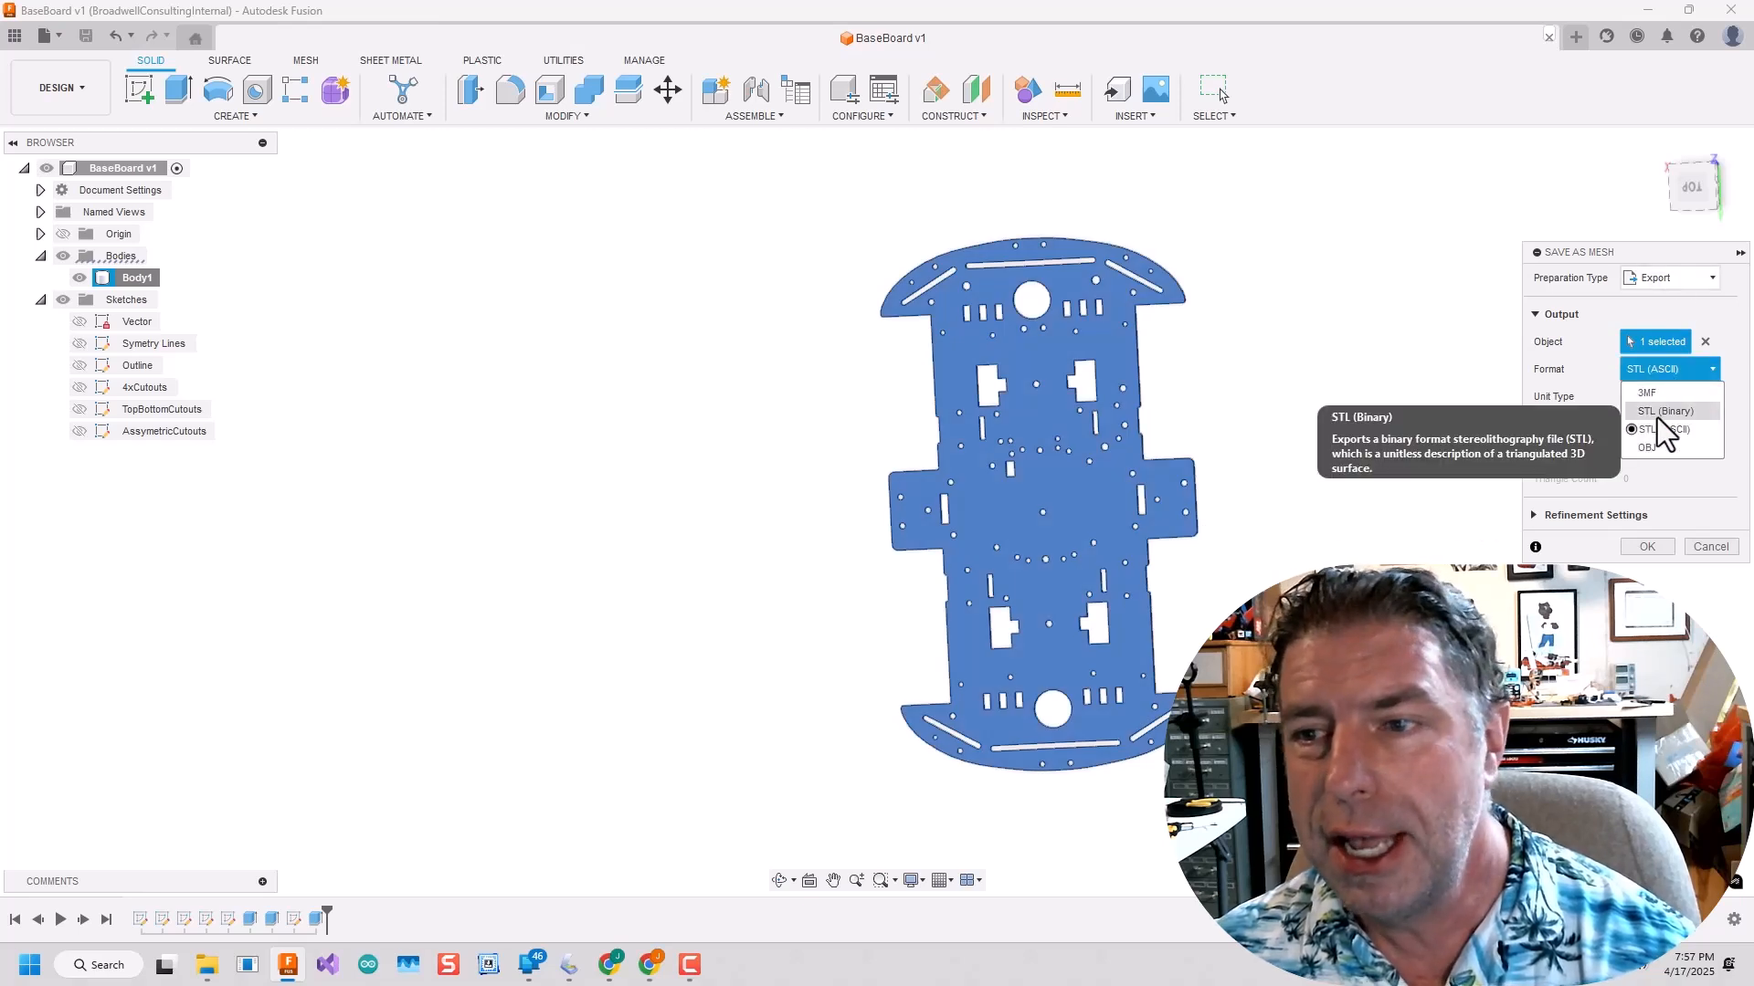
left_click(1666, 404)
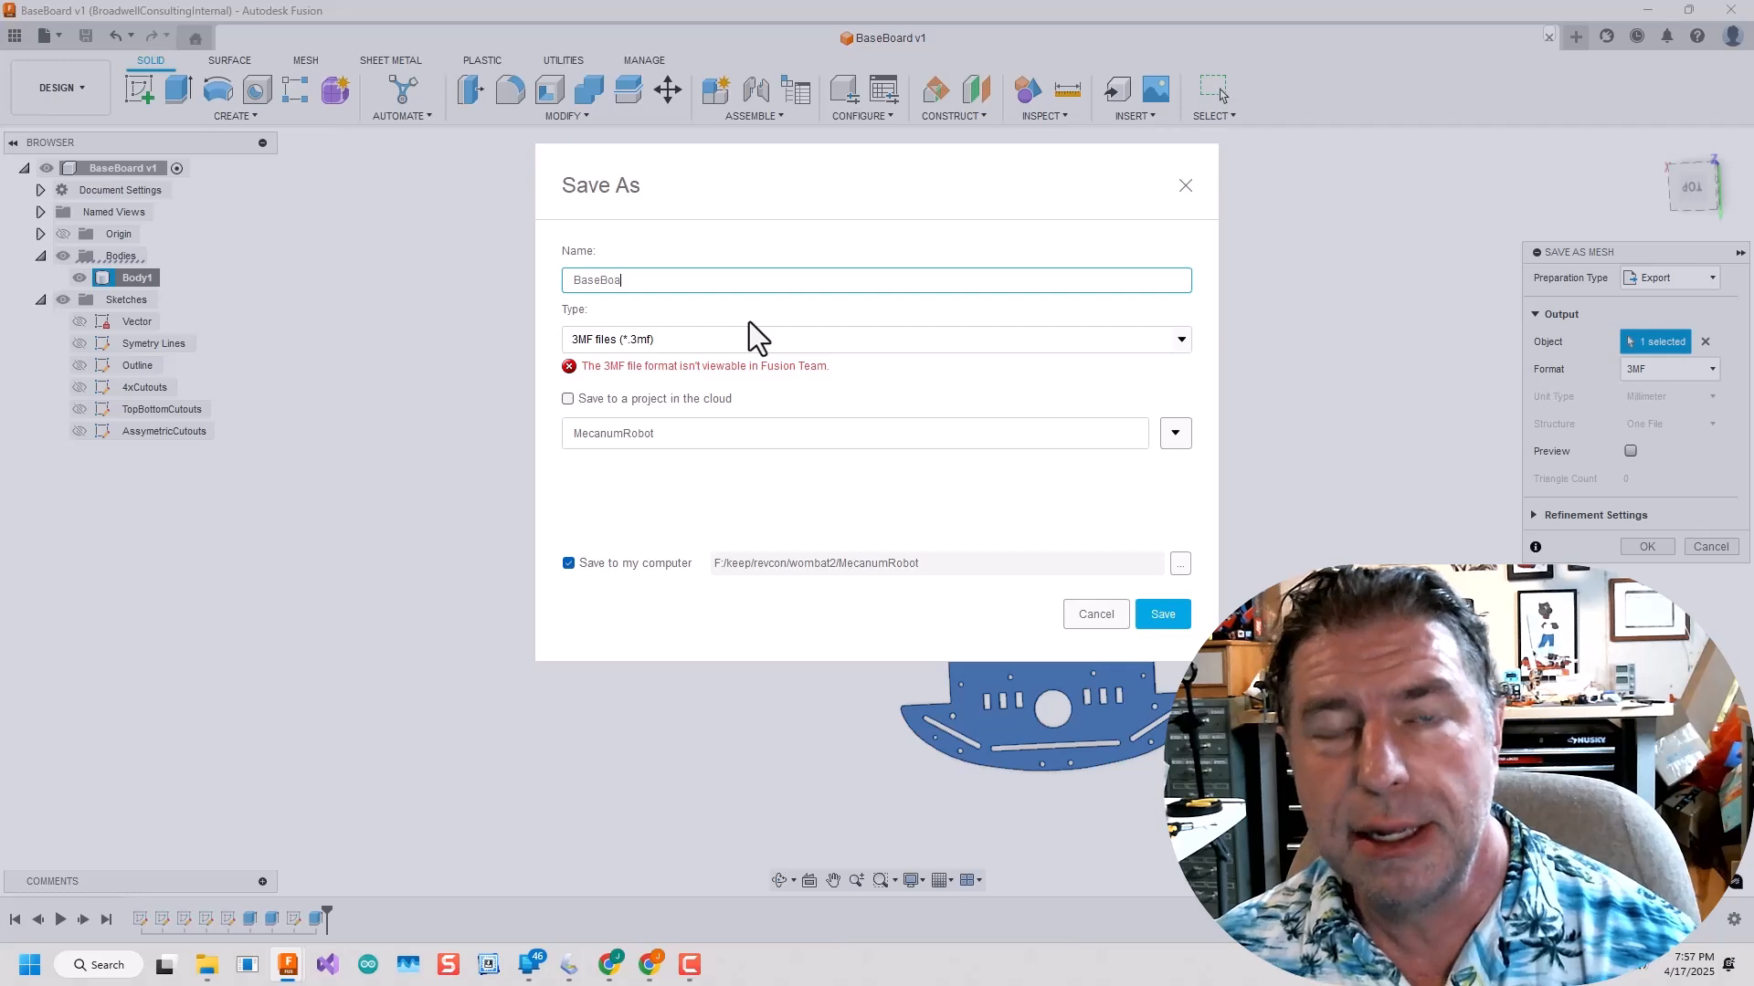
left_click(1162, 622)
Switch to UltiMaker Cura 5.9.1 and move the base board model on the build plate to about X 12.7 mm.
left_click(99, 965)
type("c")
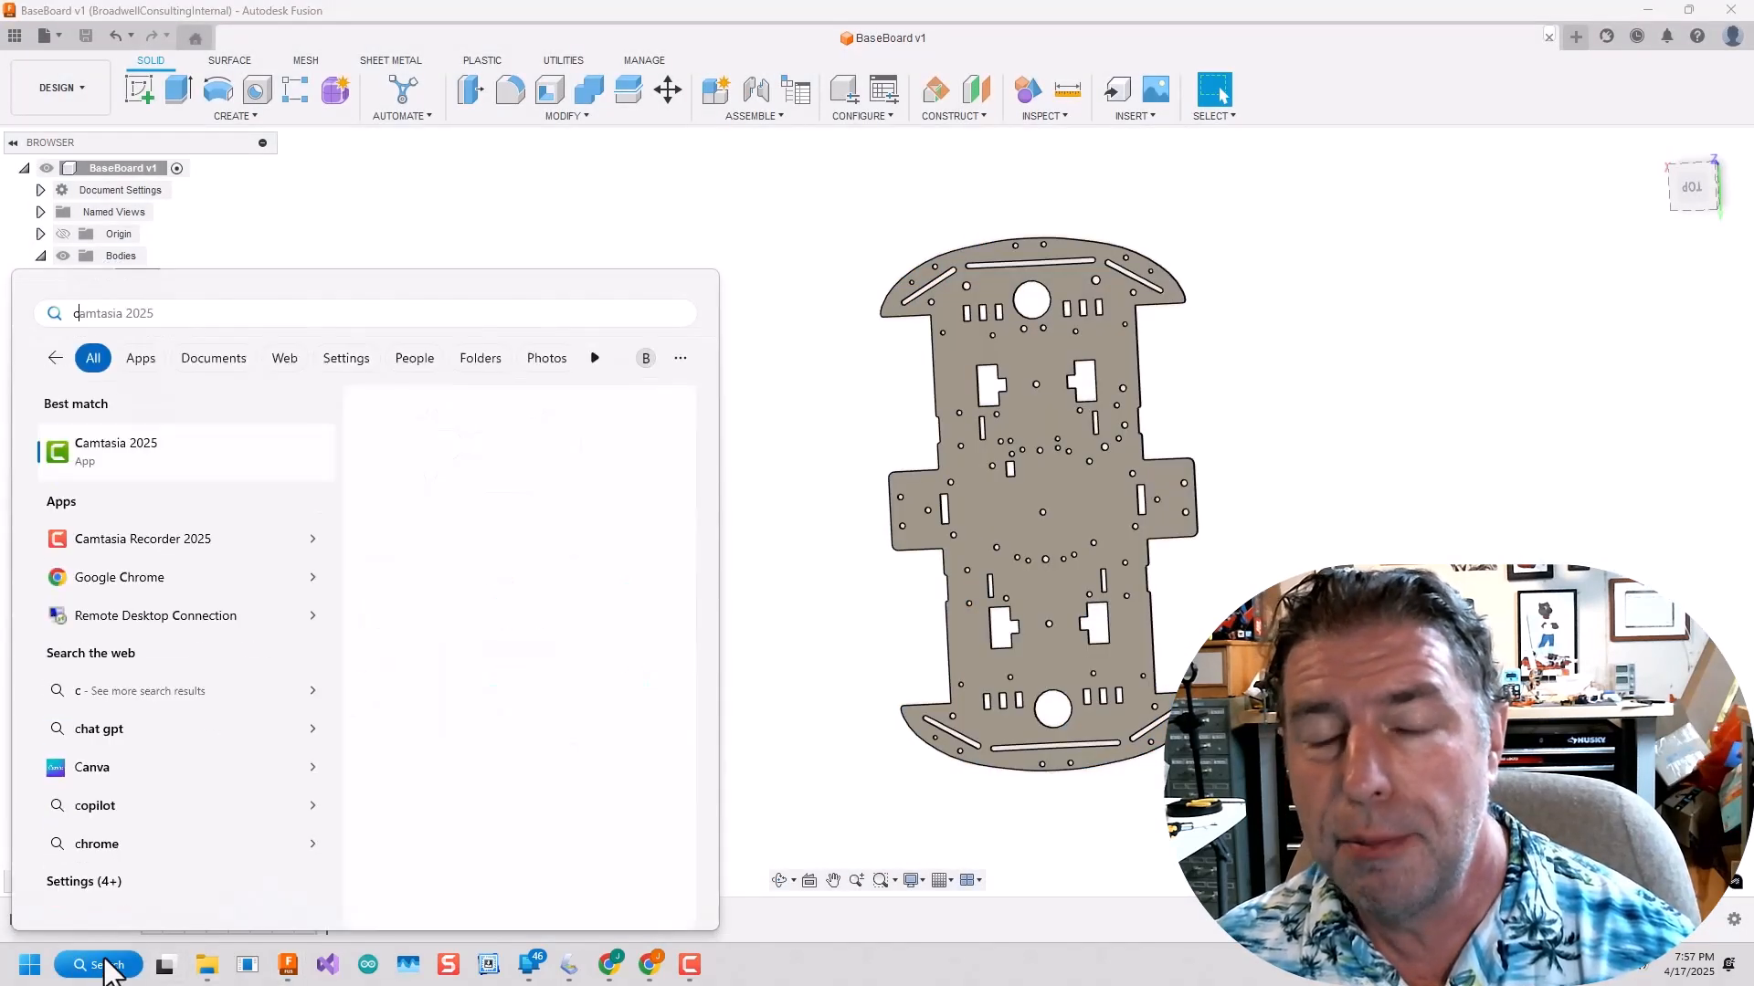
type("Cu")
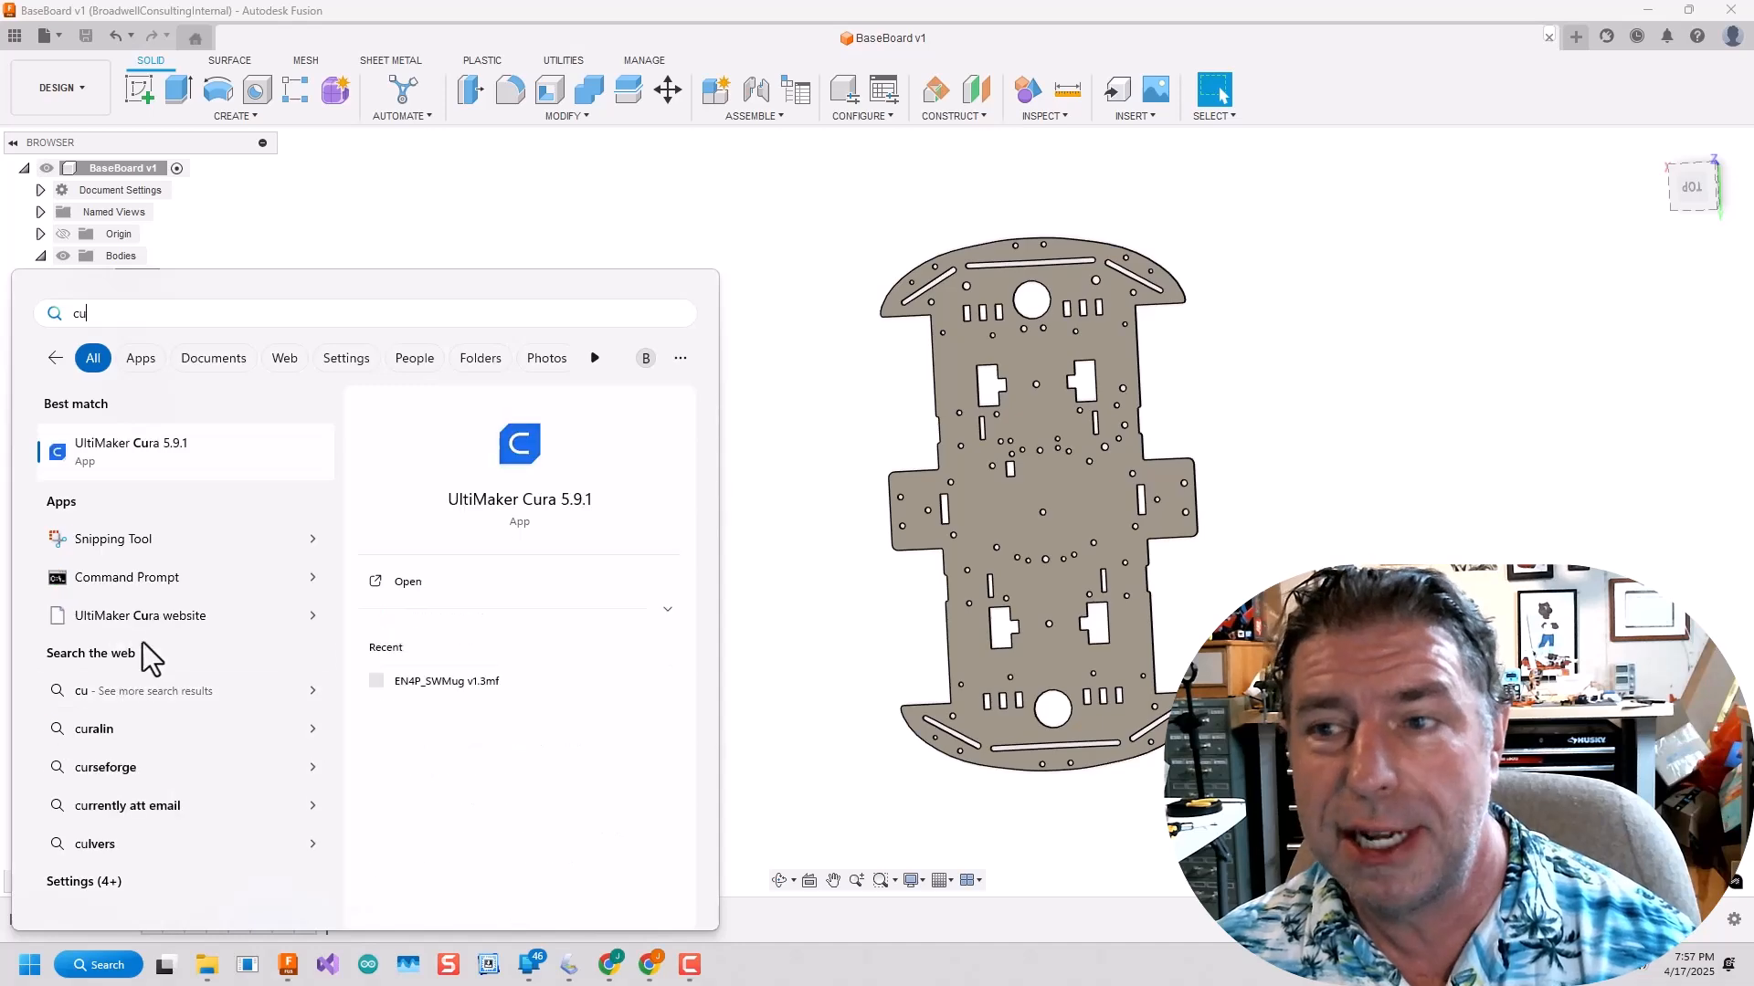
left_click(121, 468)
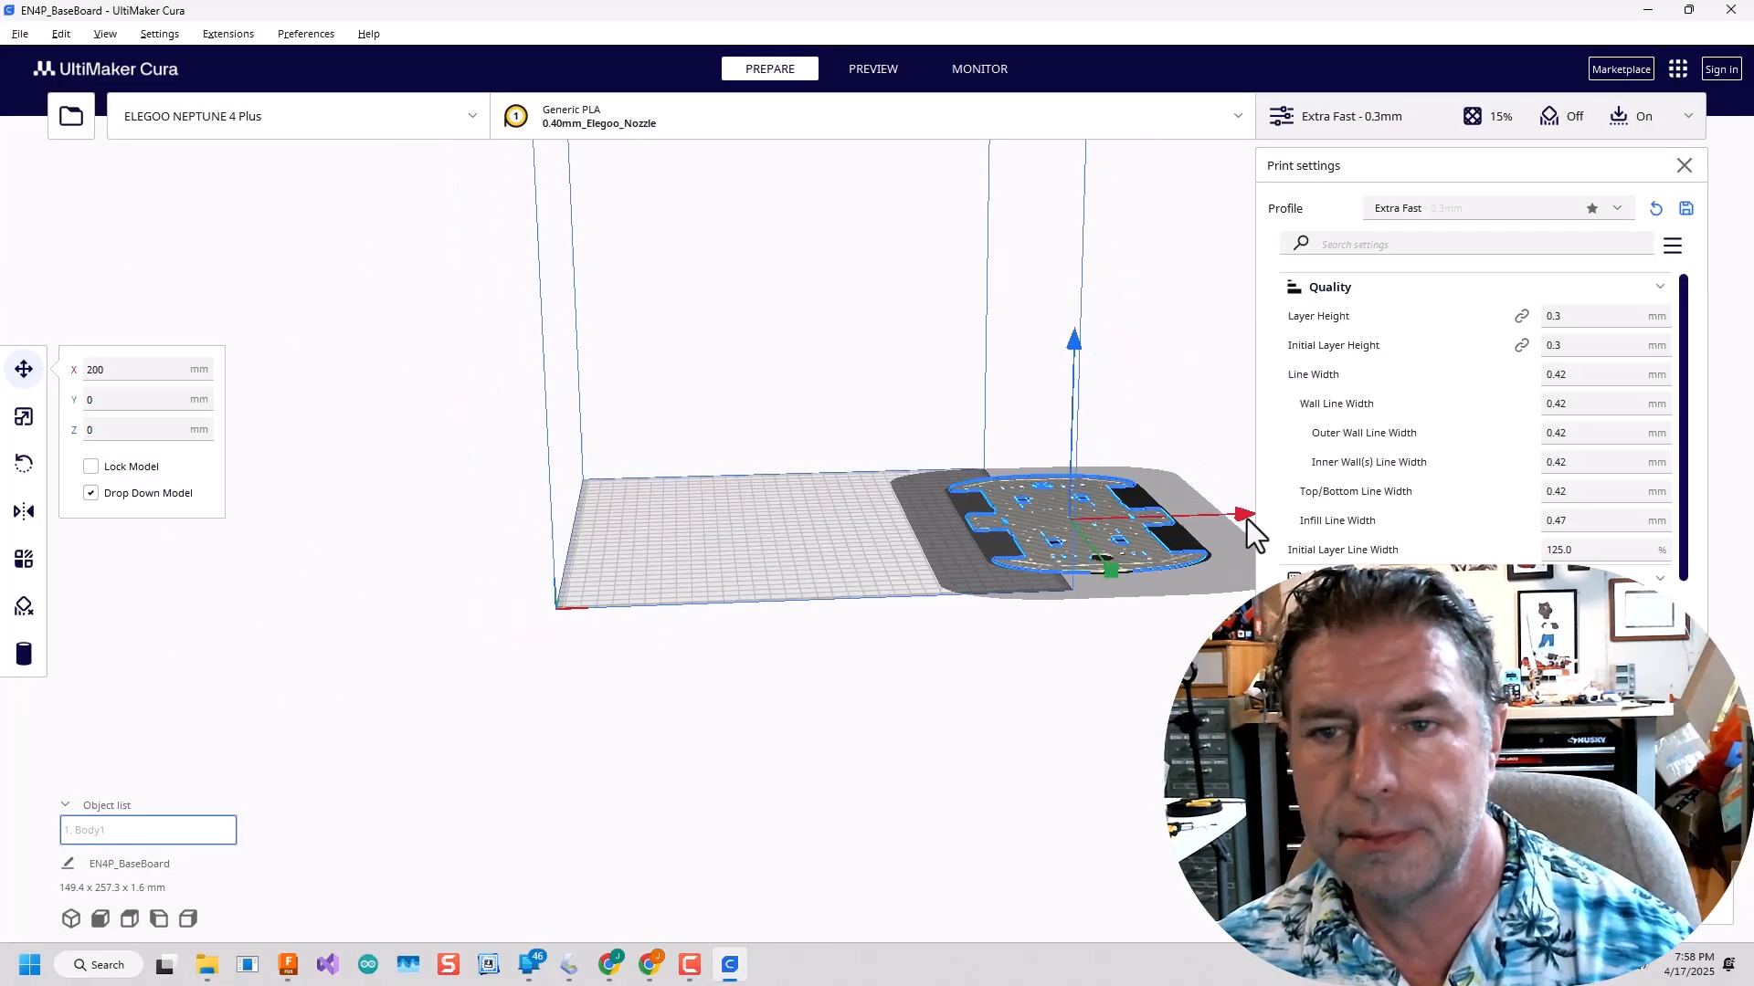
left_click_drag(1244, 517, 1002, 539)
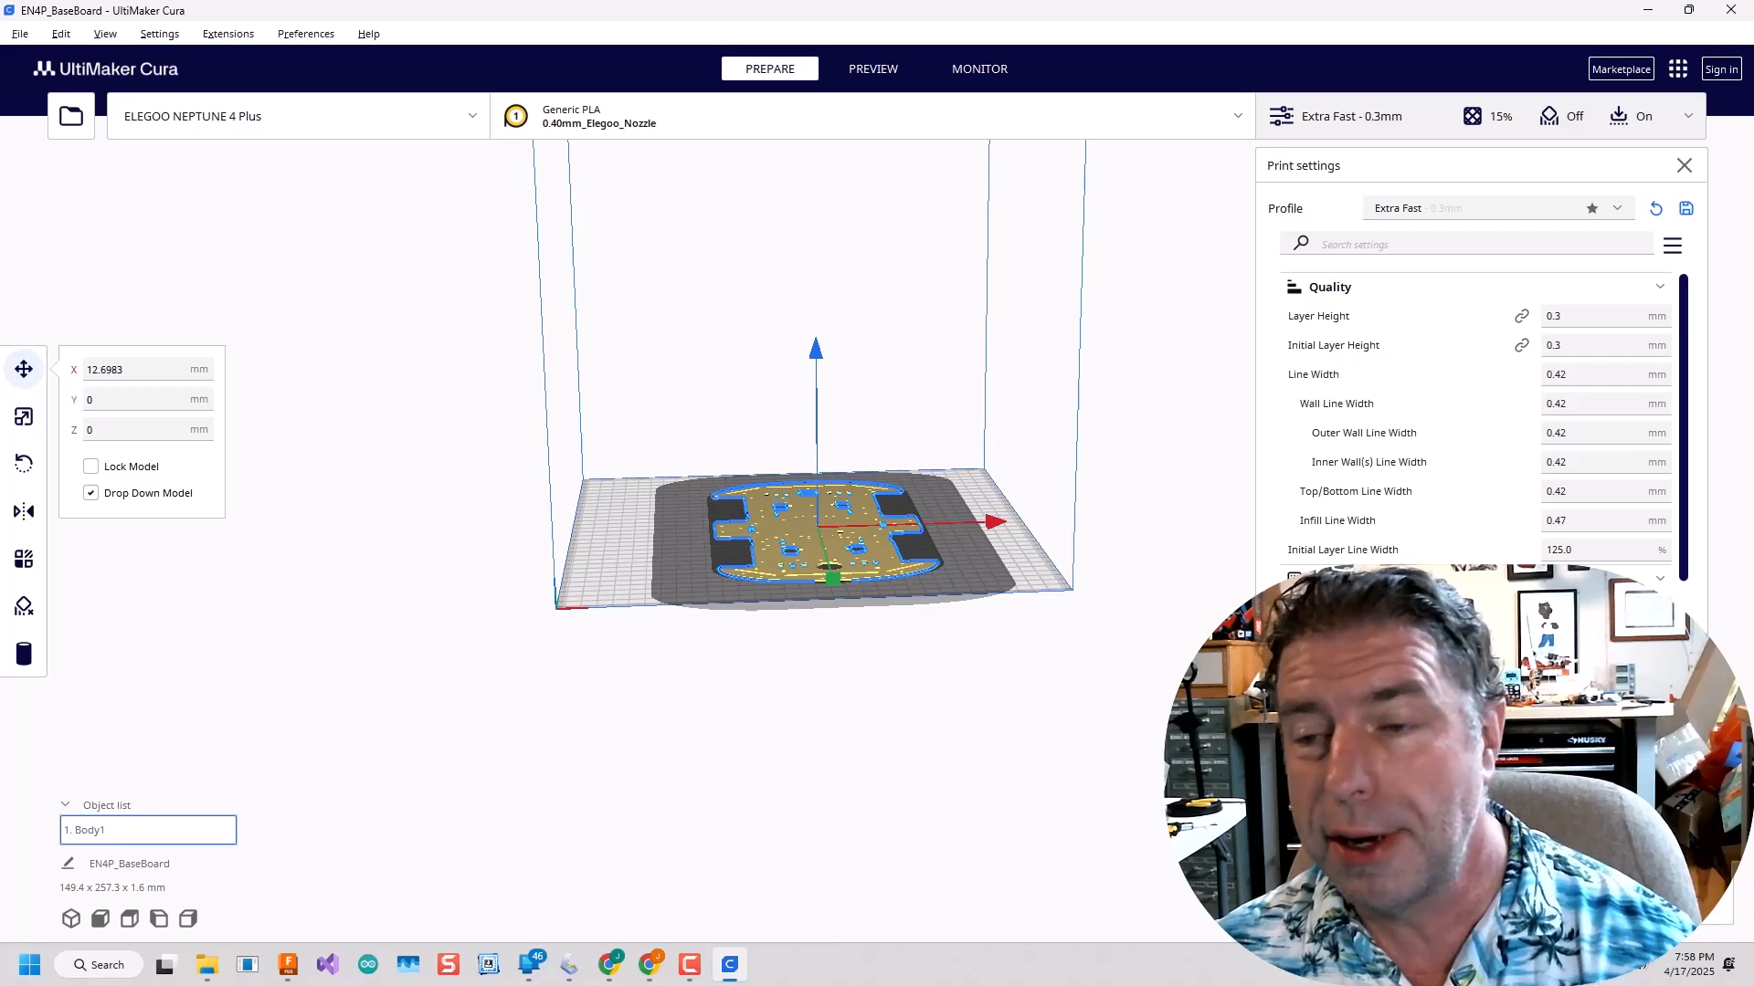